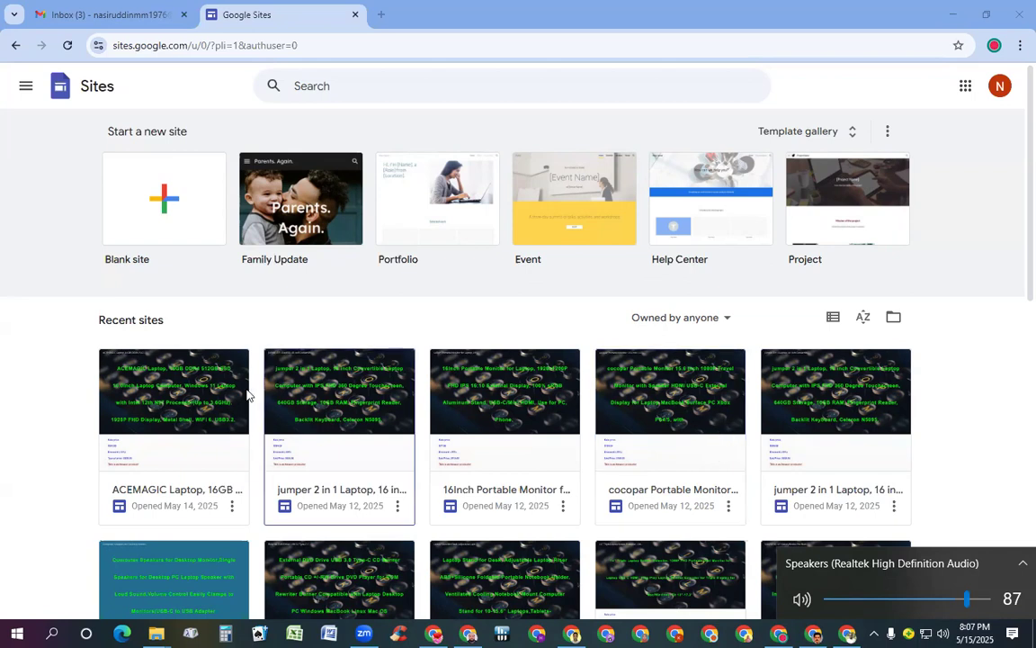
Open the ACEMAGIC Laptop site in the Sites editor and scroll down to its pricing block
left_click(188, 397)
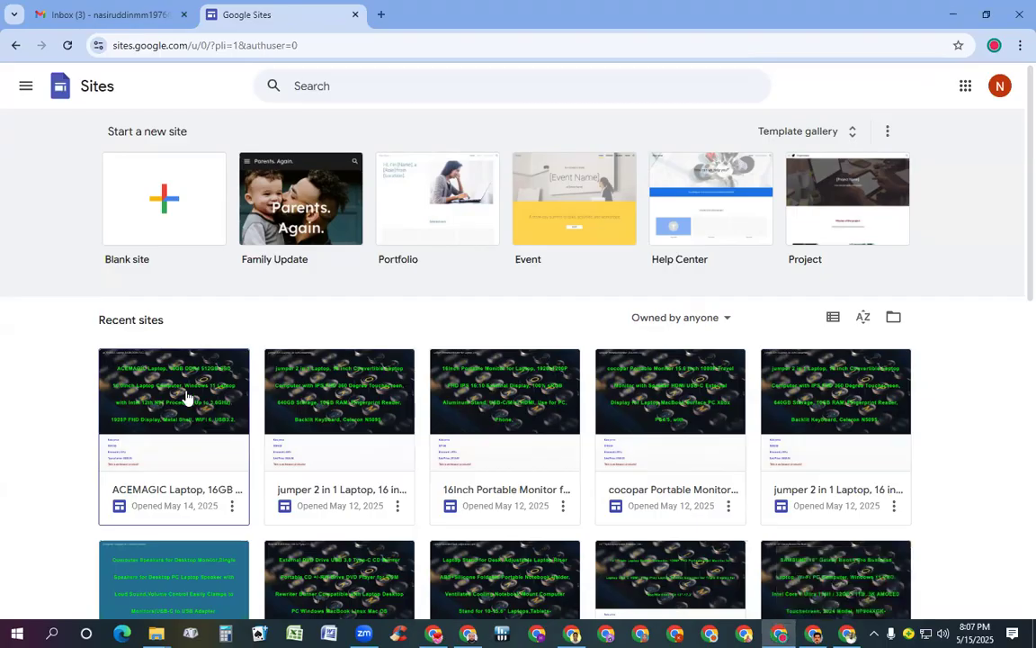
left_click(188, 396)
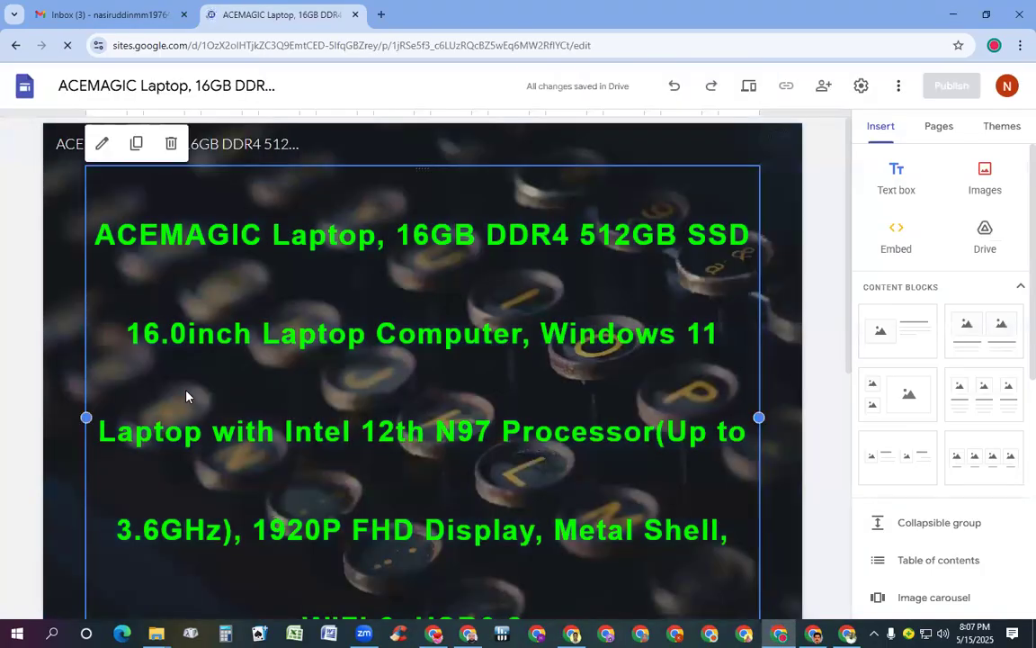
scroll(485, 366, "down", 3)
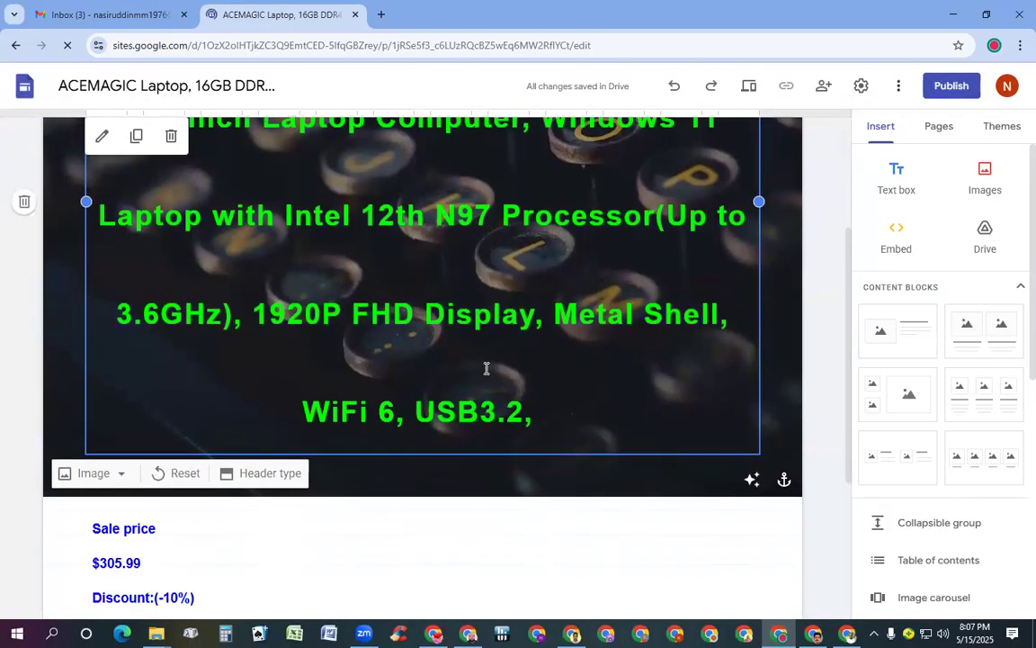
scroll(486, 368, "down", 3)
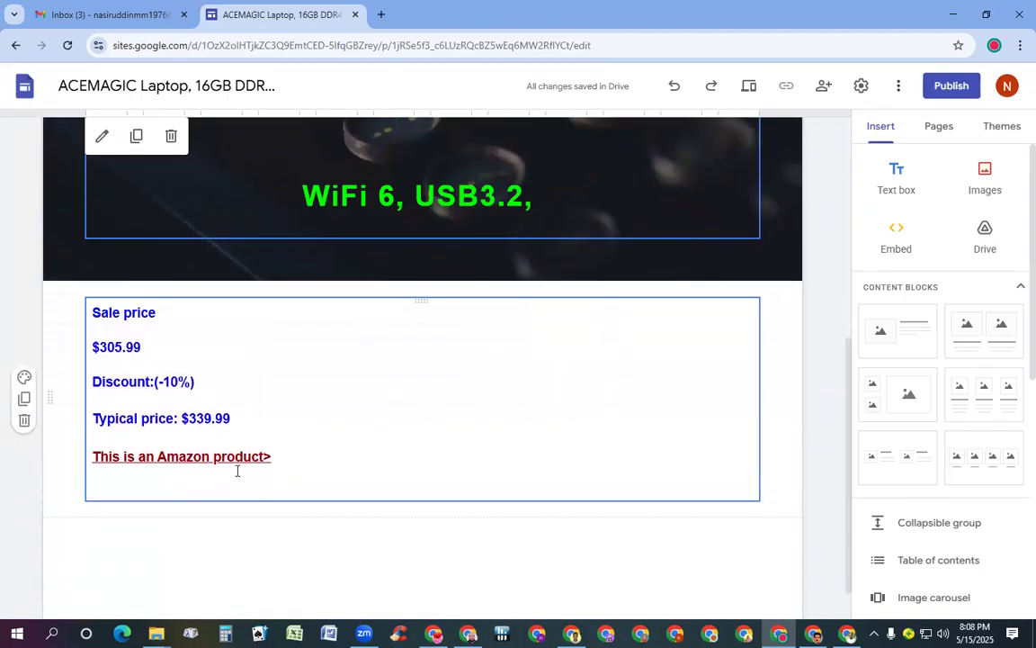
Follow the pricing block's Amazon link past the redirect to the listing, then close that tab
left_click(232, 455)
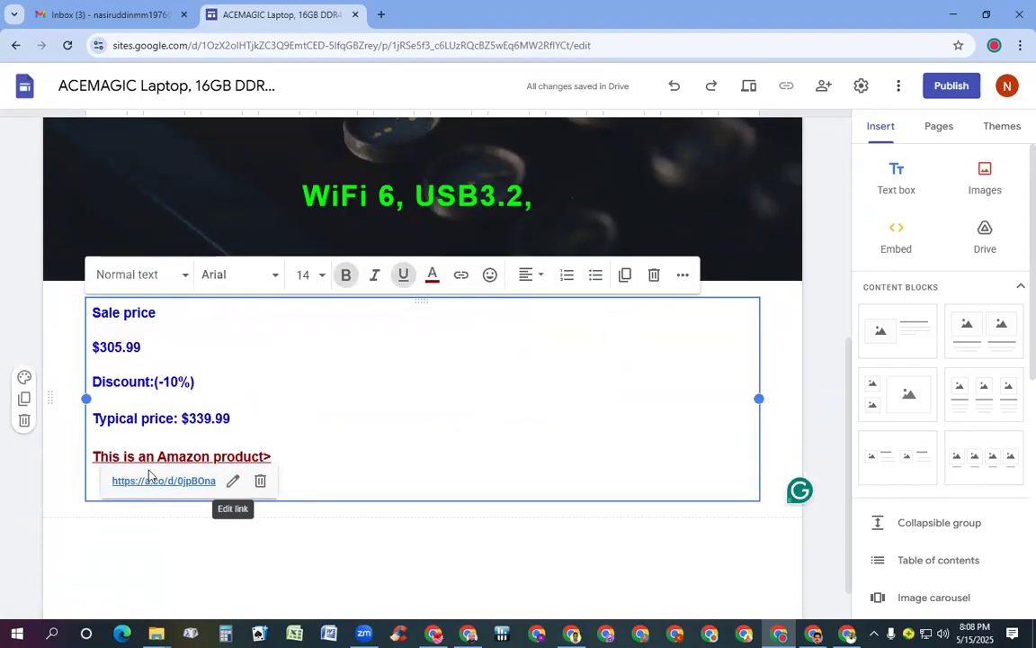
left_click(193, 481)
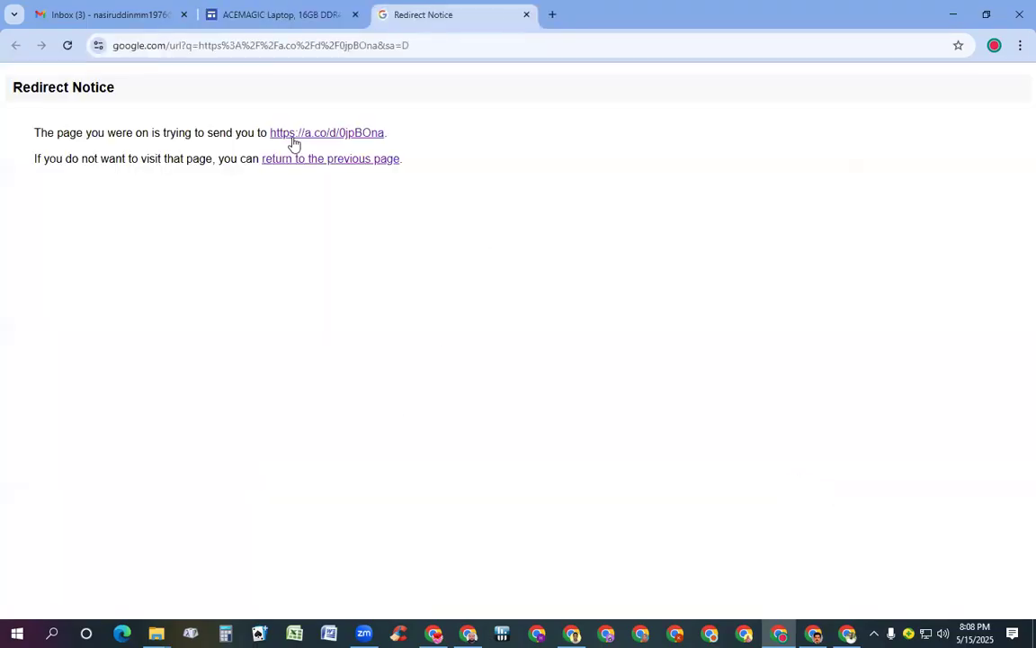
left_click(294, 137)
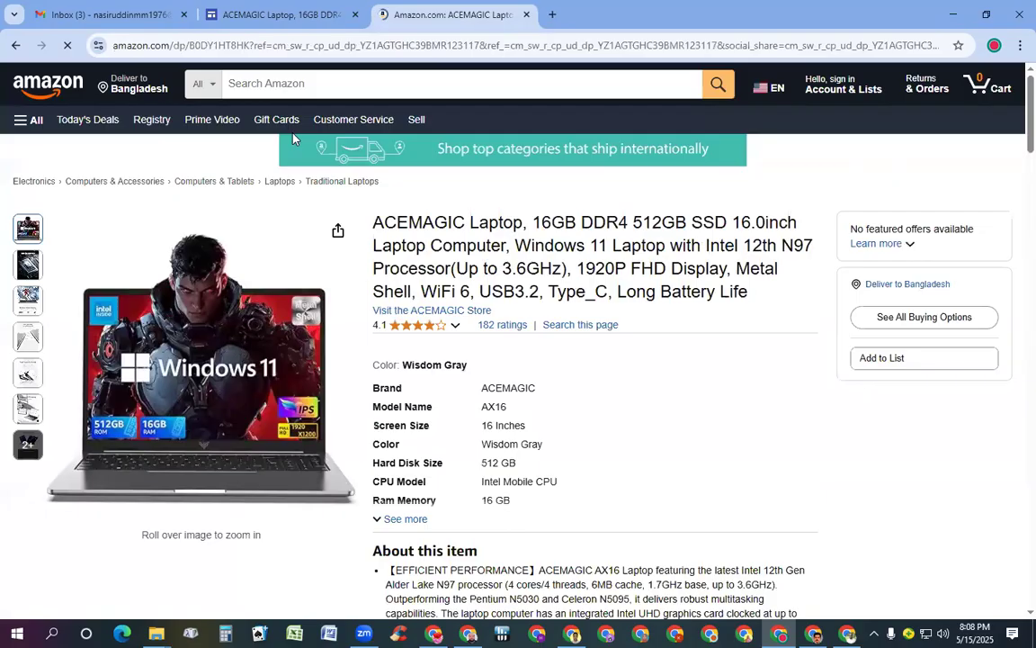
left_click(527, 15)
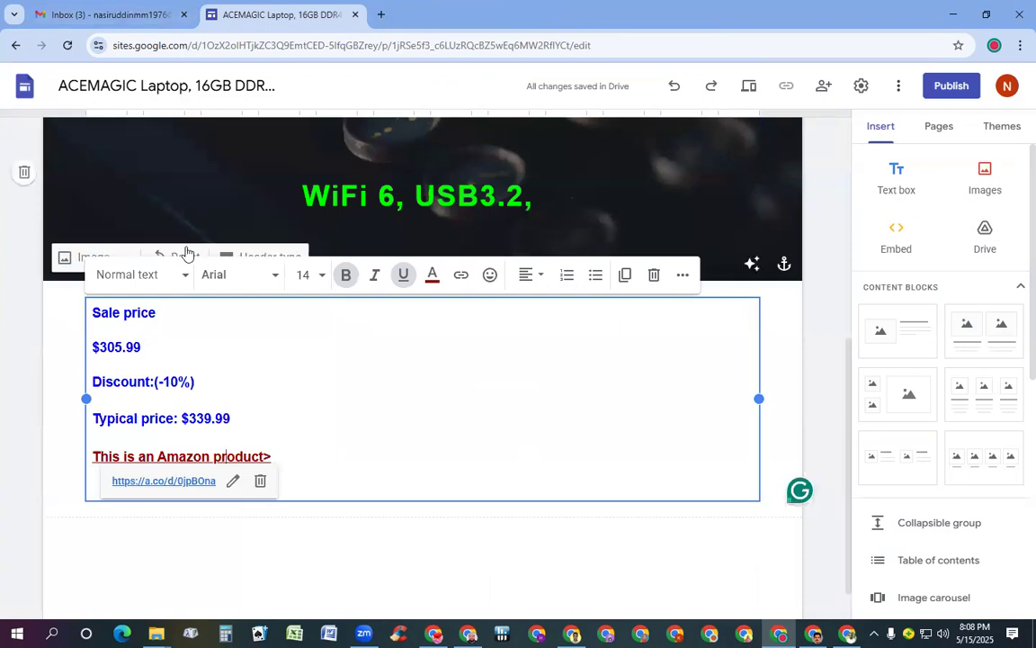
scroll(389, 416, "up", 3)
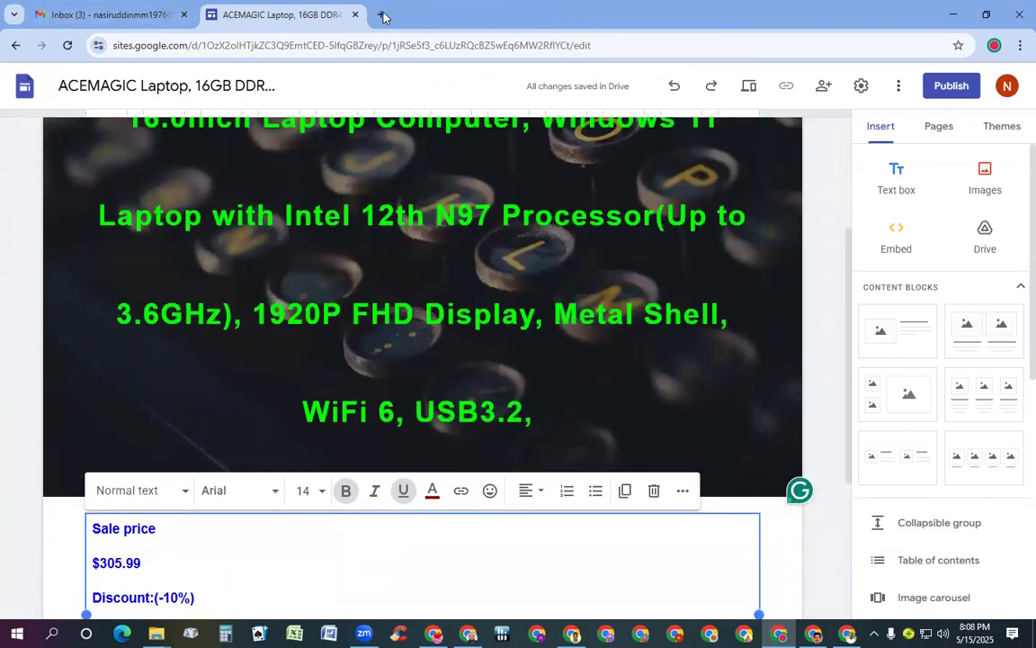
In a new tab, open the jumper 2 in 1 Laptop site from the Google Sites home
left_click(381, 14)
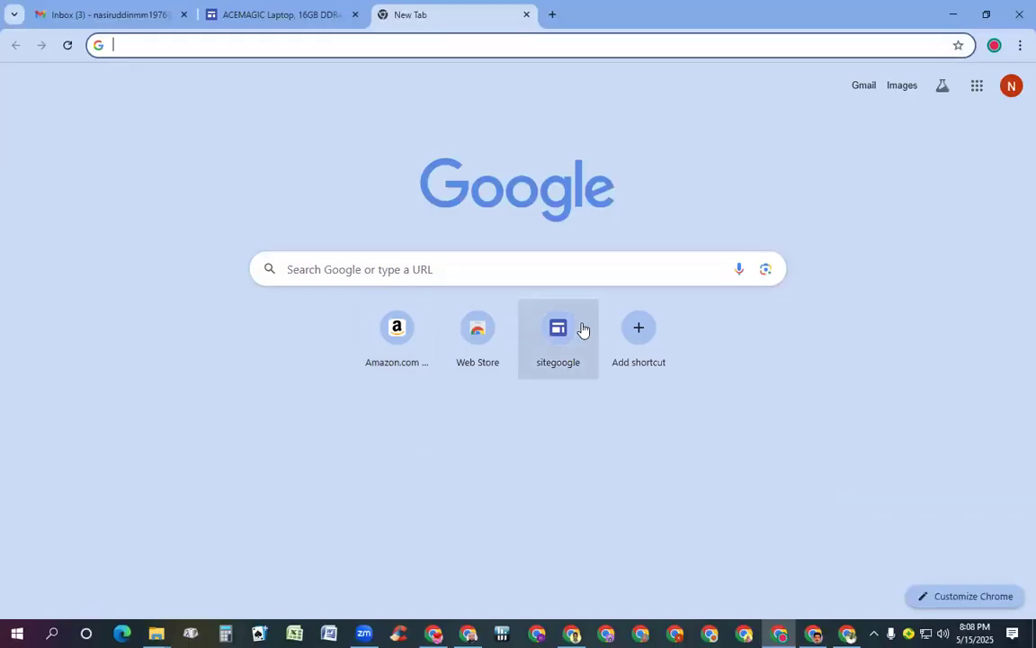
left_click(558, 306)
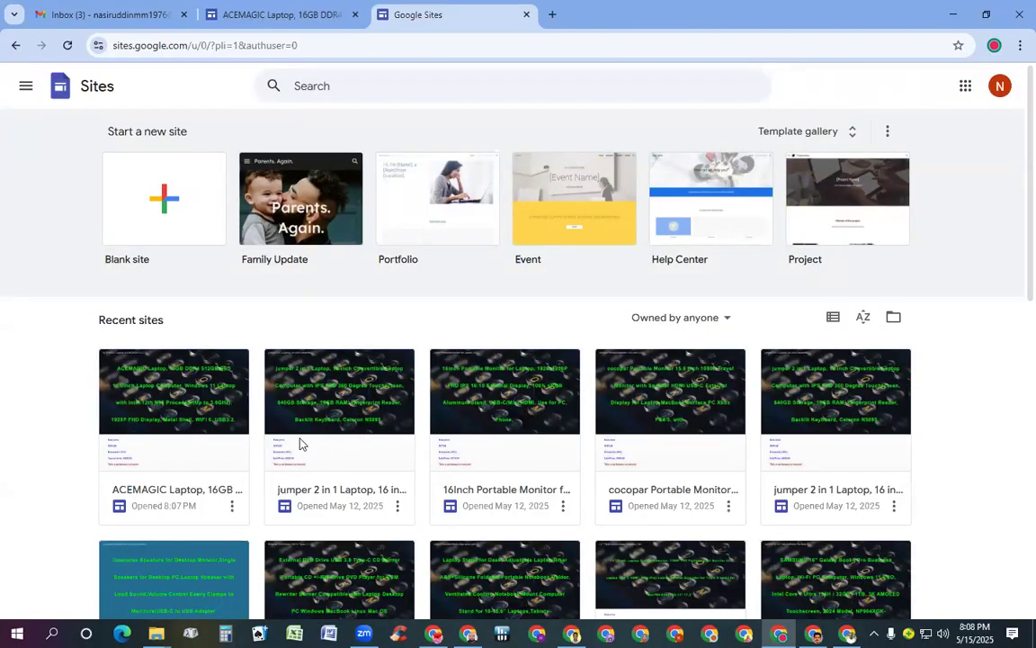
left_click(351, 427)
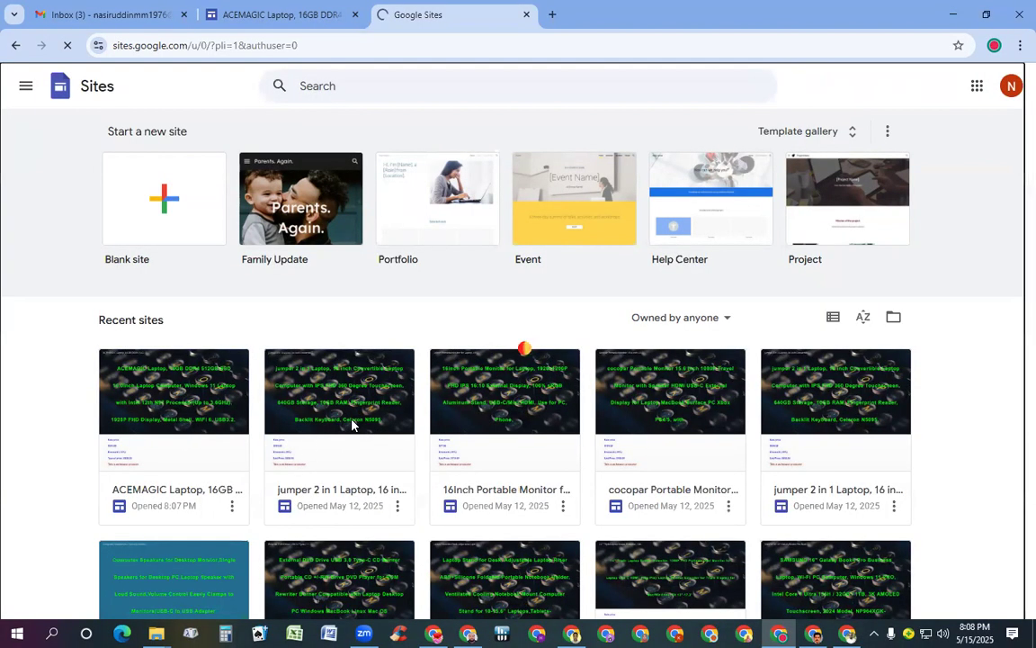
scroll(356, 360, "down", 5)
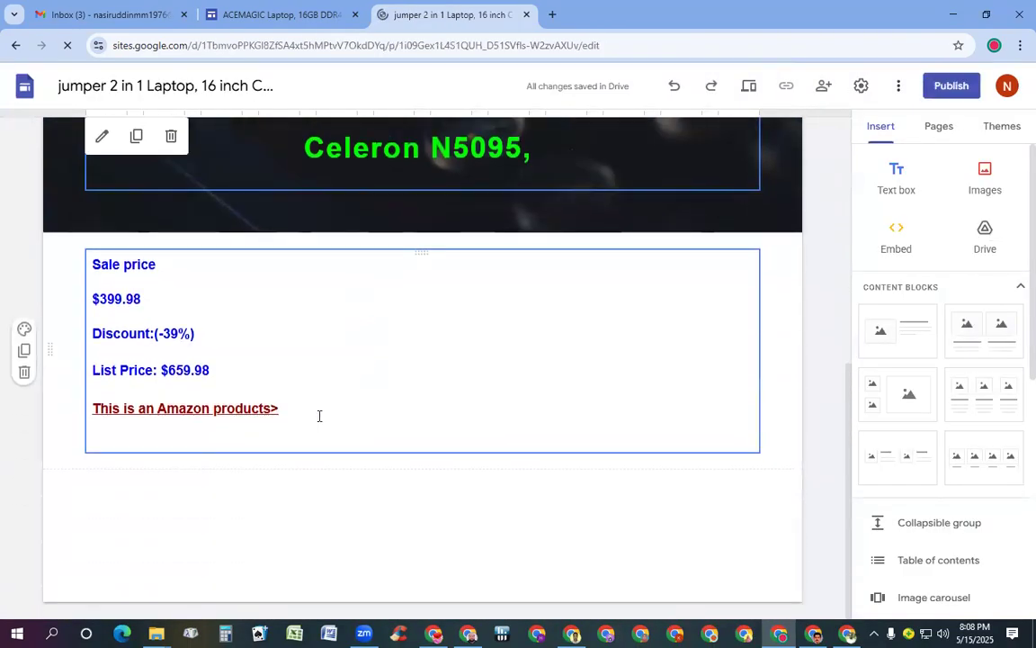
Follow the jumper site's Amazon product link past the redirect to its listing
left_click(218, 412)
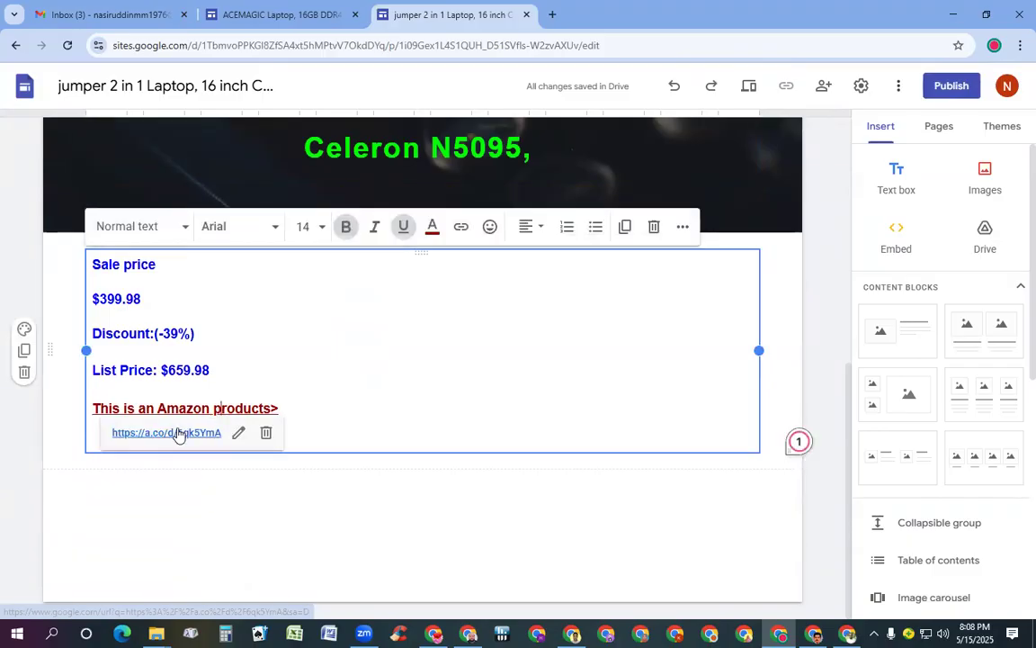
left_click(178, 433)
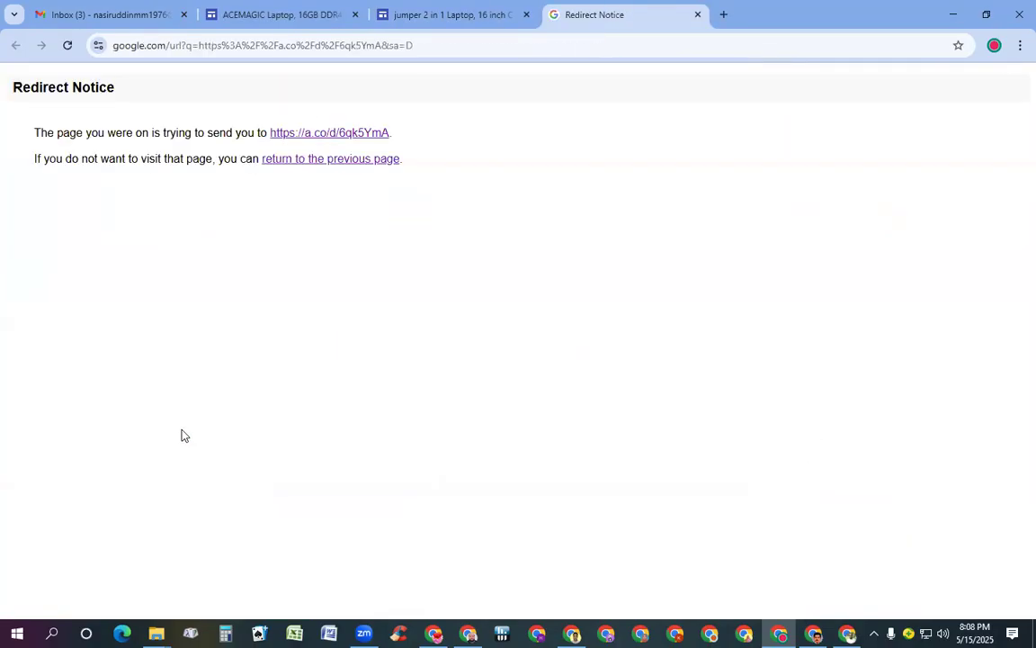
left_click(342, 135)
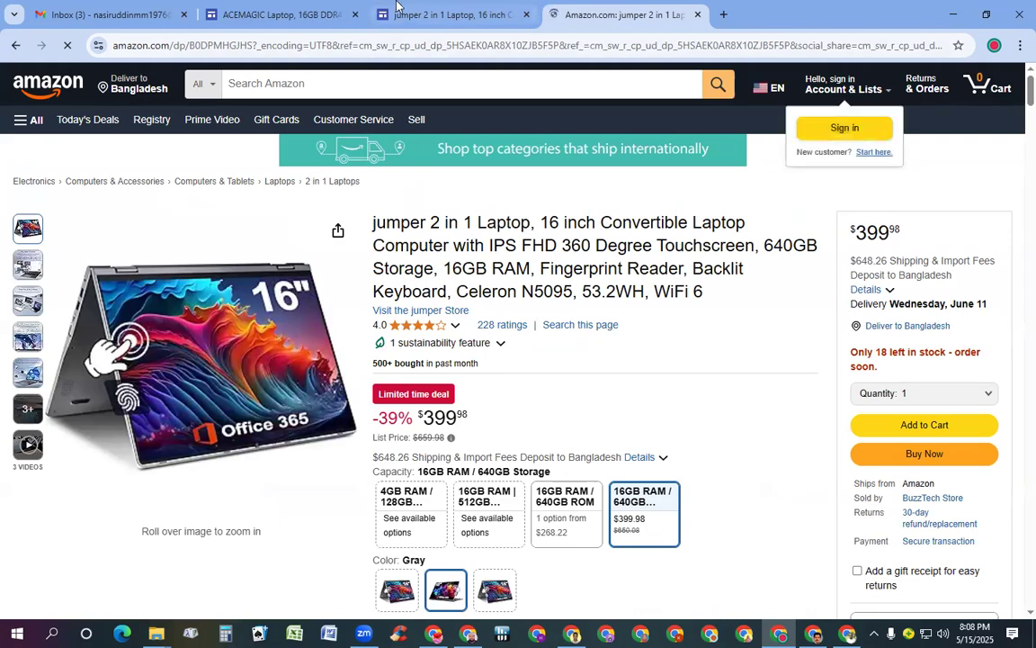
left_click(404, 9)
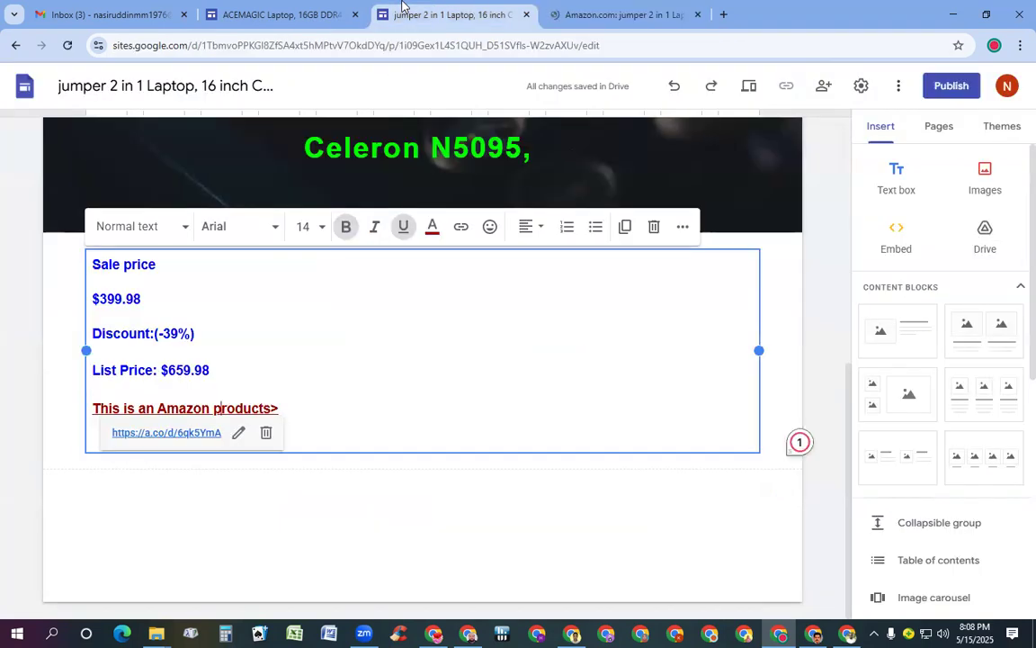
left_click(589, 15)
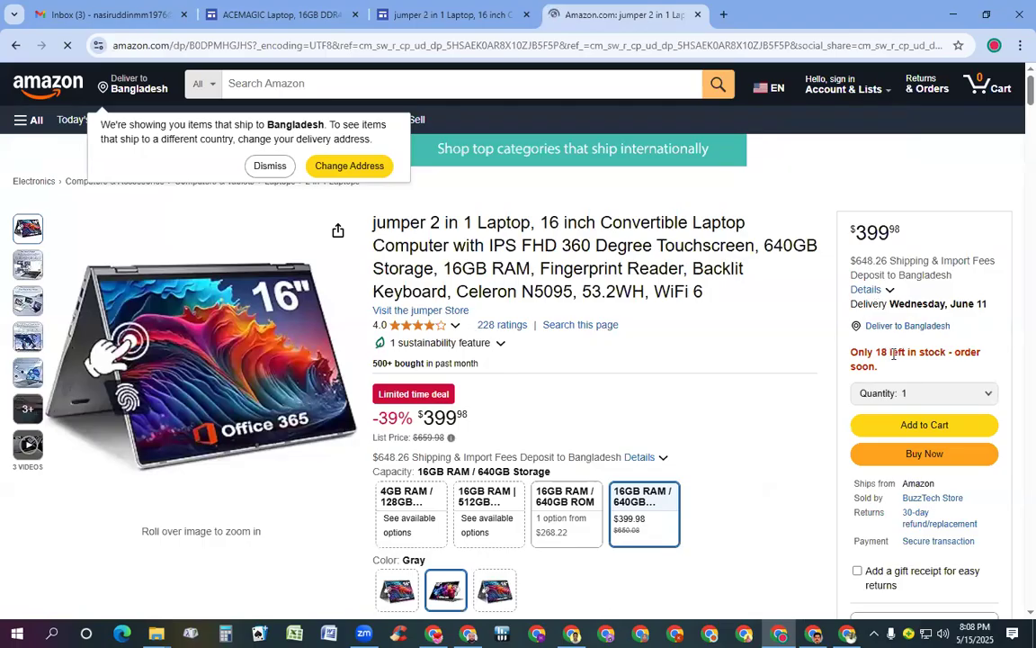
Review the jumper Amazon listing, close its tab, and switch to the Gmail tab
mouse_move(840, 102)
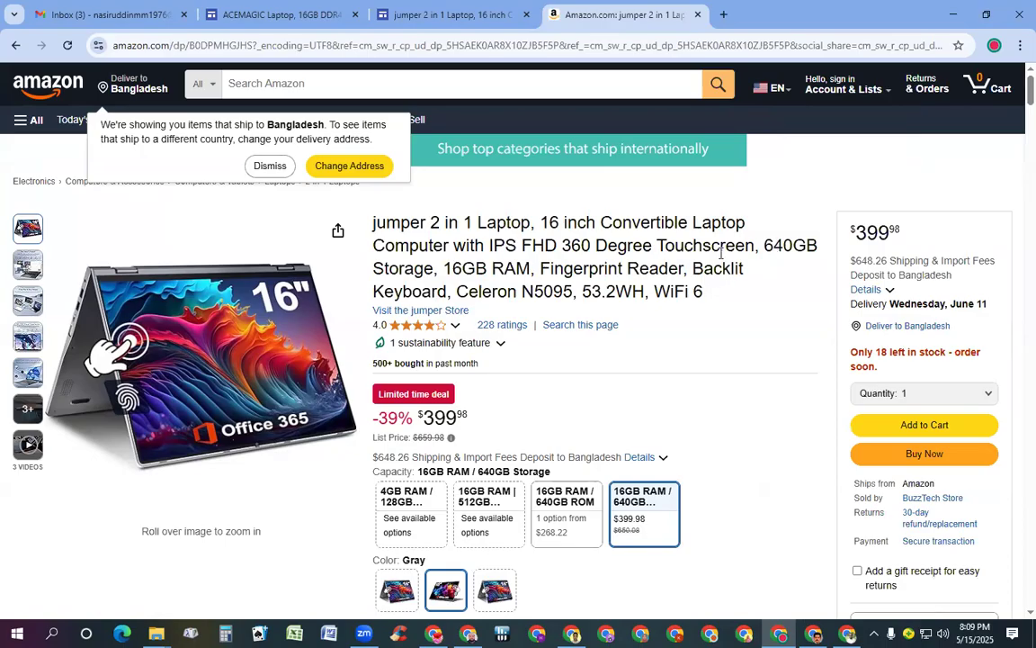
scroll(719, 299, "down", 1)
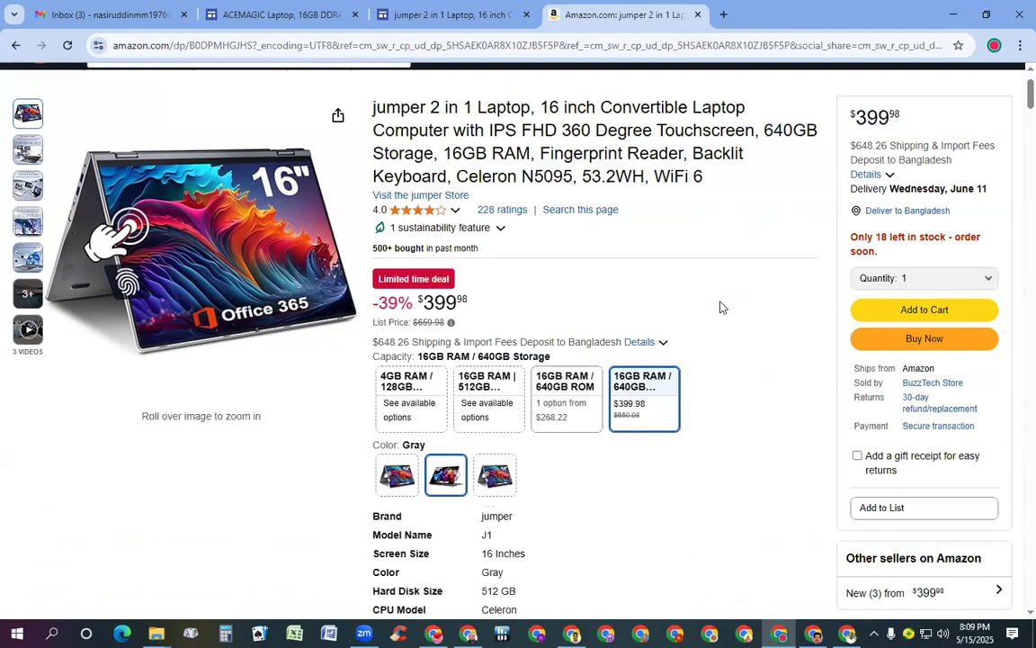
scroll(720, 303, "down", 1)
scroll(720, 317, "up", 2)
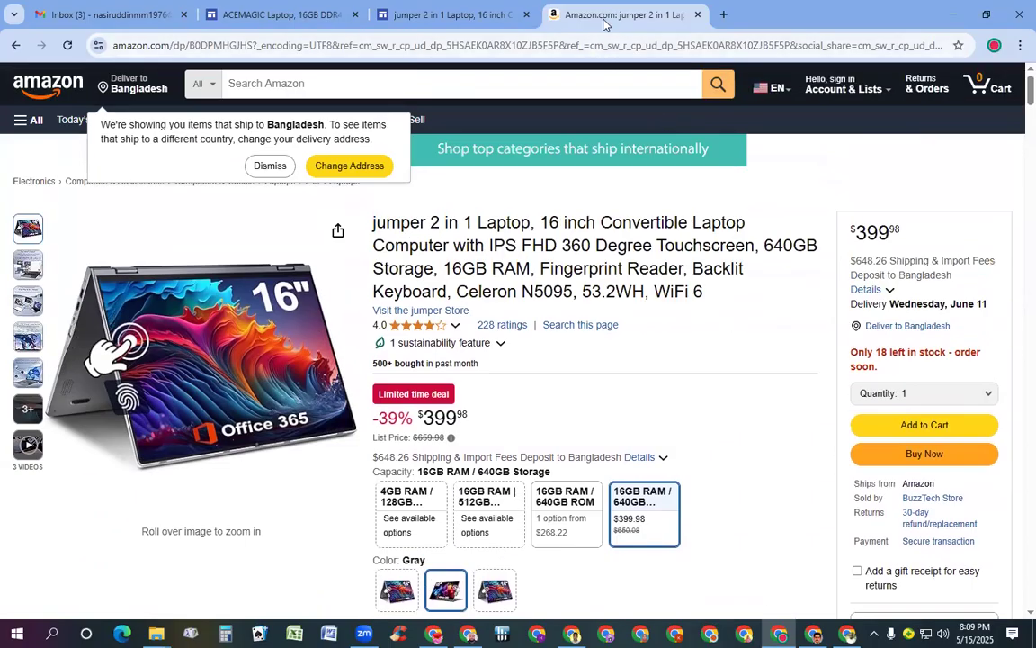
left_click(698, 14)
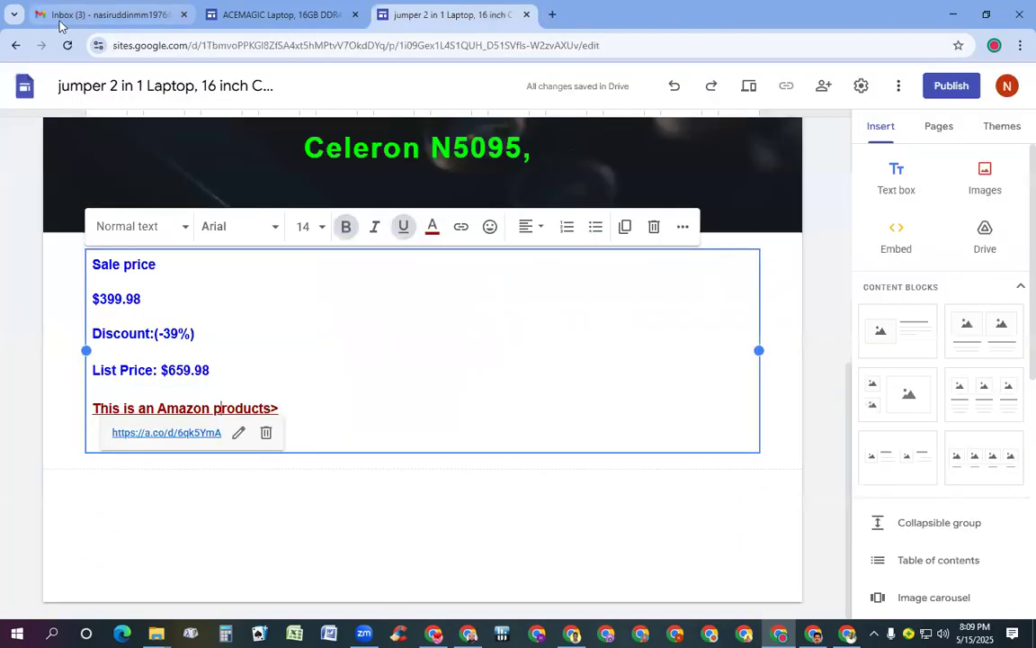
left_click(63, 15)
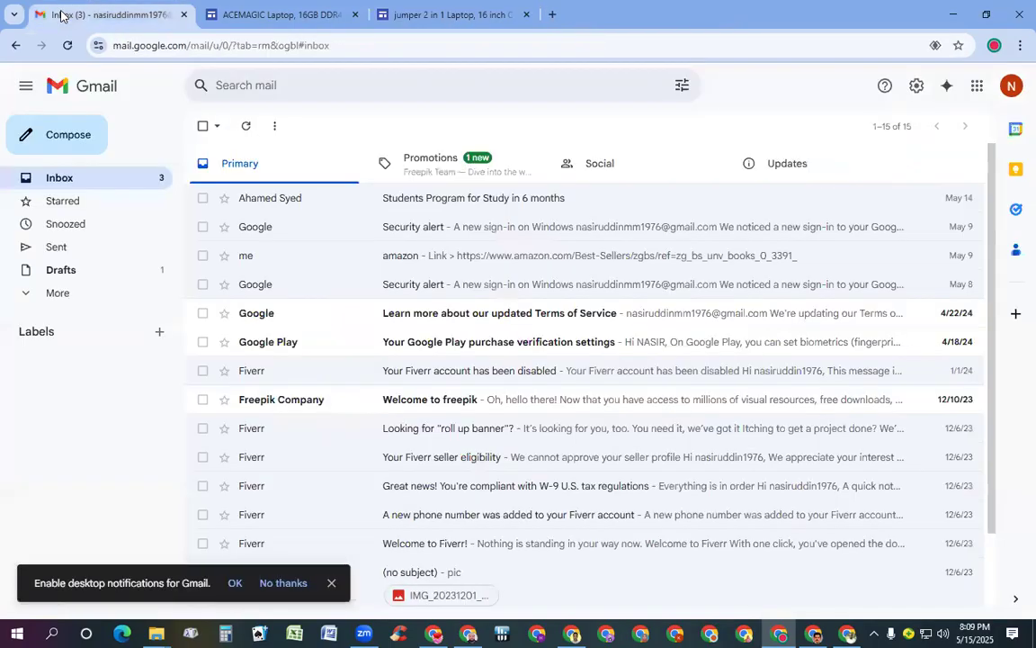
In a new tab, open the 16Inch Portable Monitor site and reveal its $77.98 block's Amazon link
left_click(552, 16)
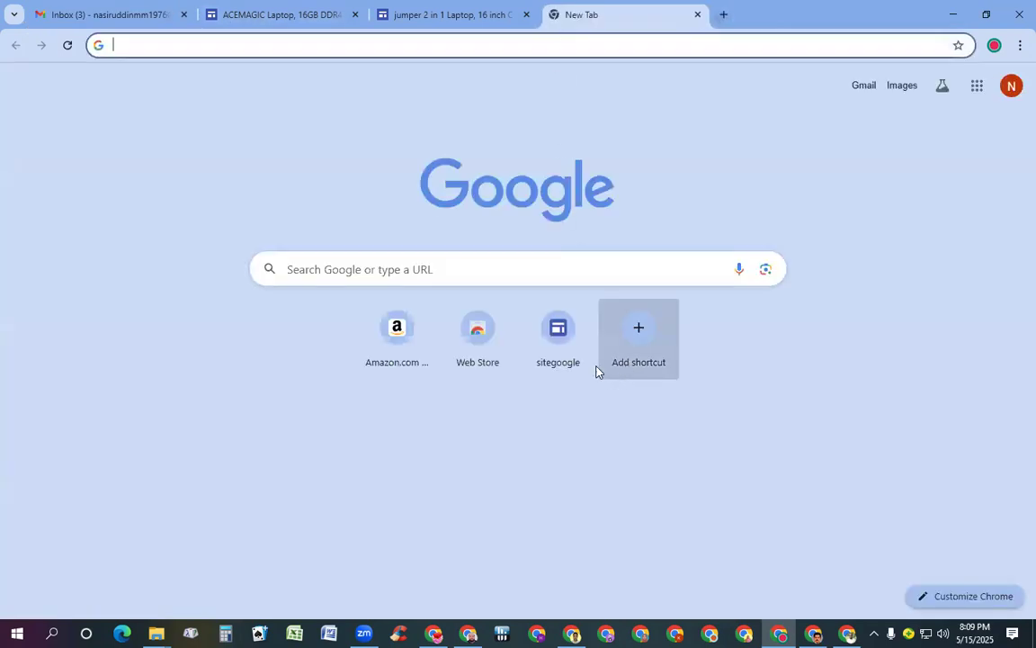
left_click(559, 332)
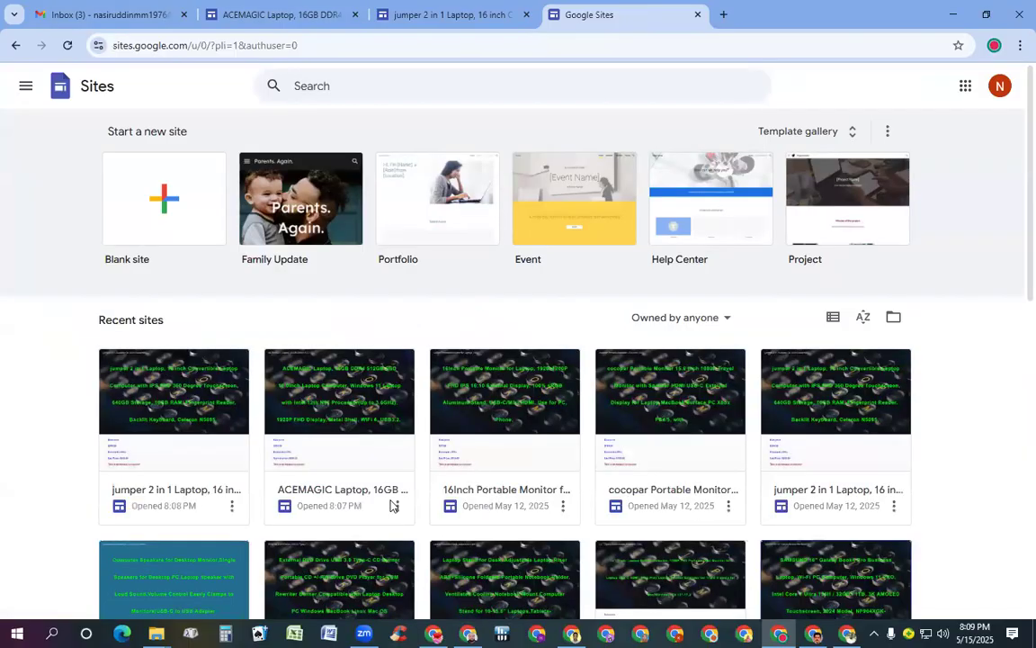
left_click(492, 430)
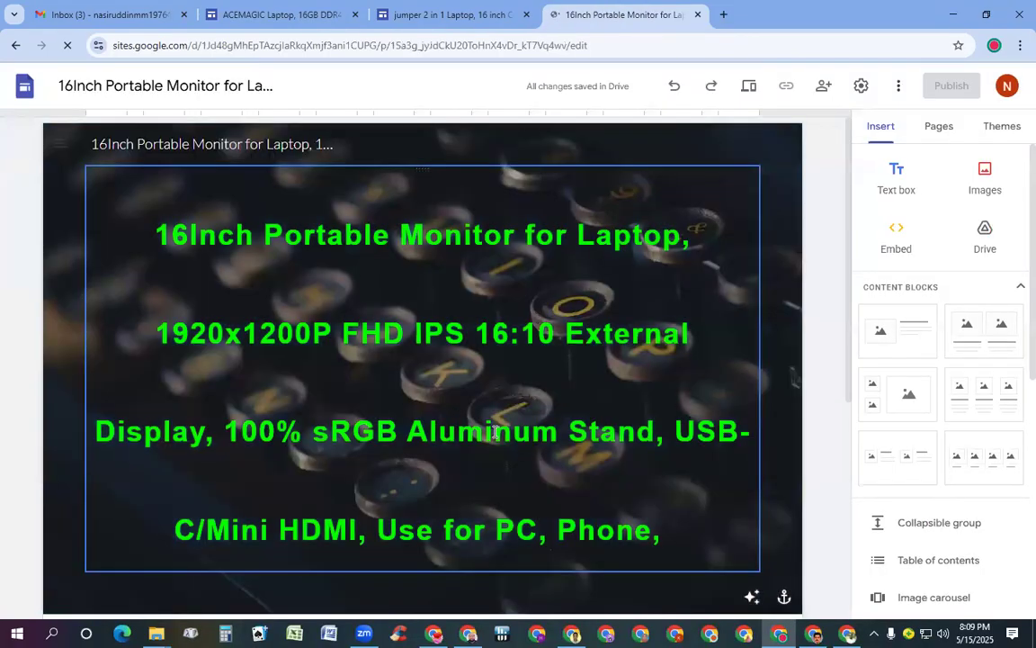
left_click(493, 431)
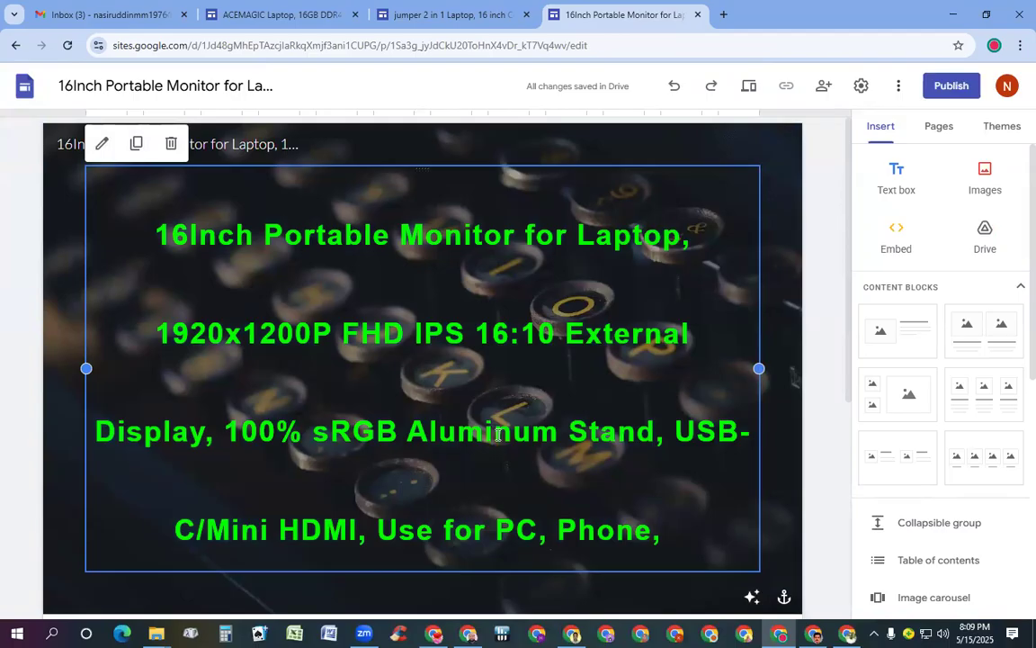
scroll(493, 324, "down", 3)
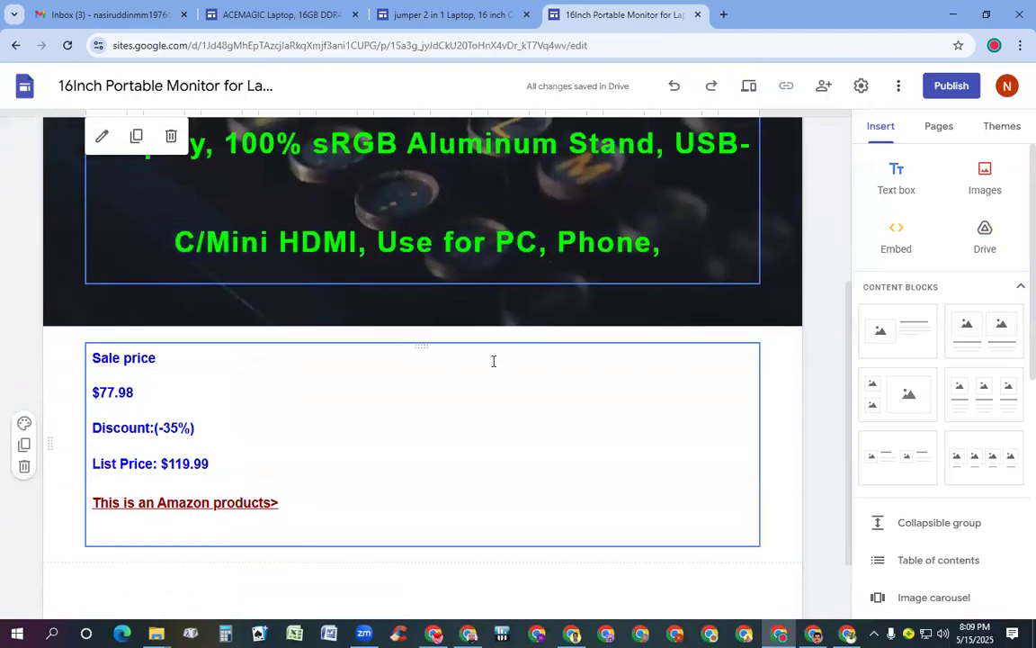
scroll(494, 396, "down", 1)
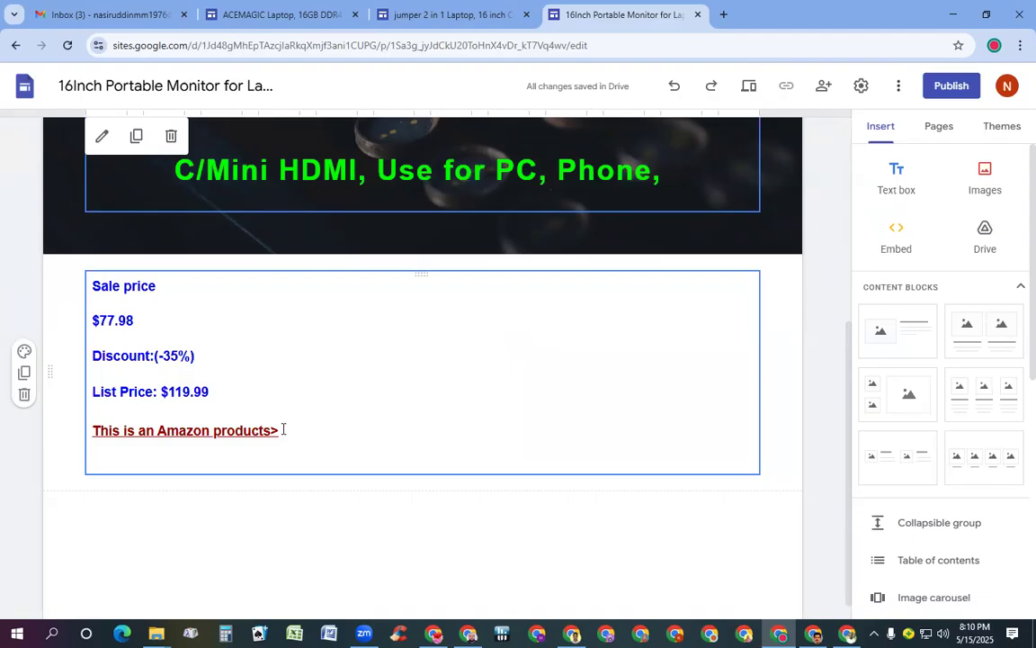
left_click(194, 430)
left_click(206, 459)
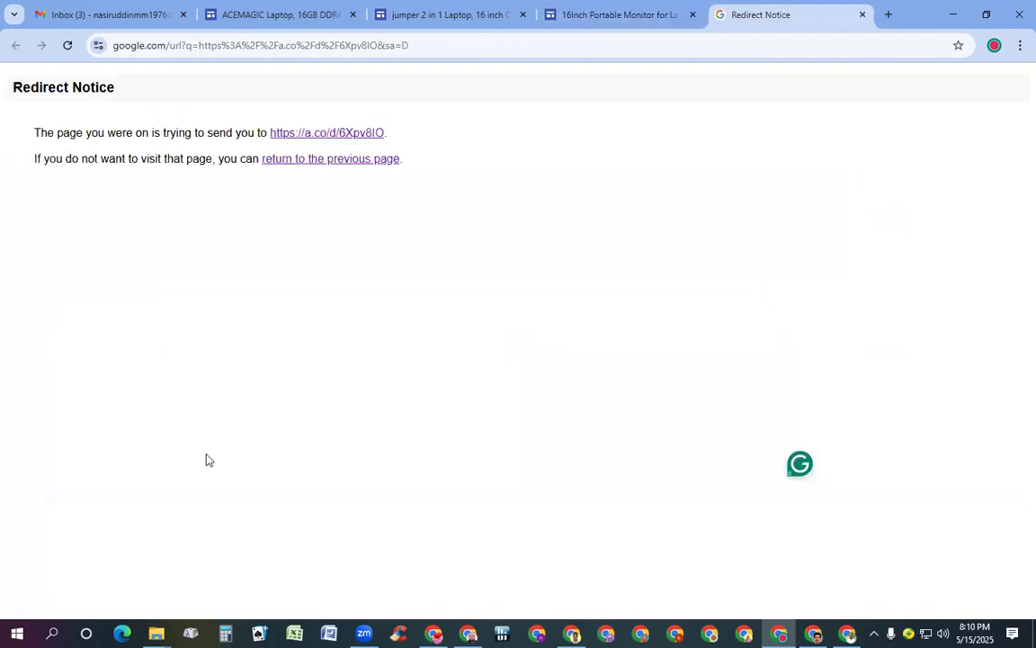
left_click(325, 133)
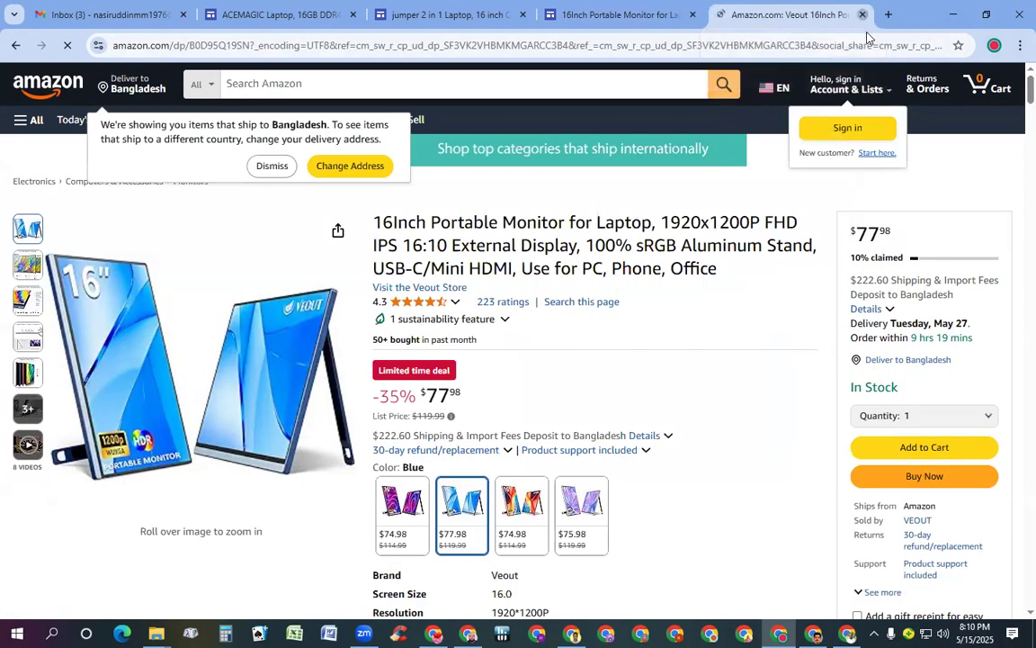
left_click(863, 15)
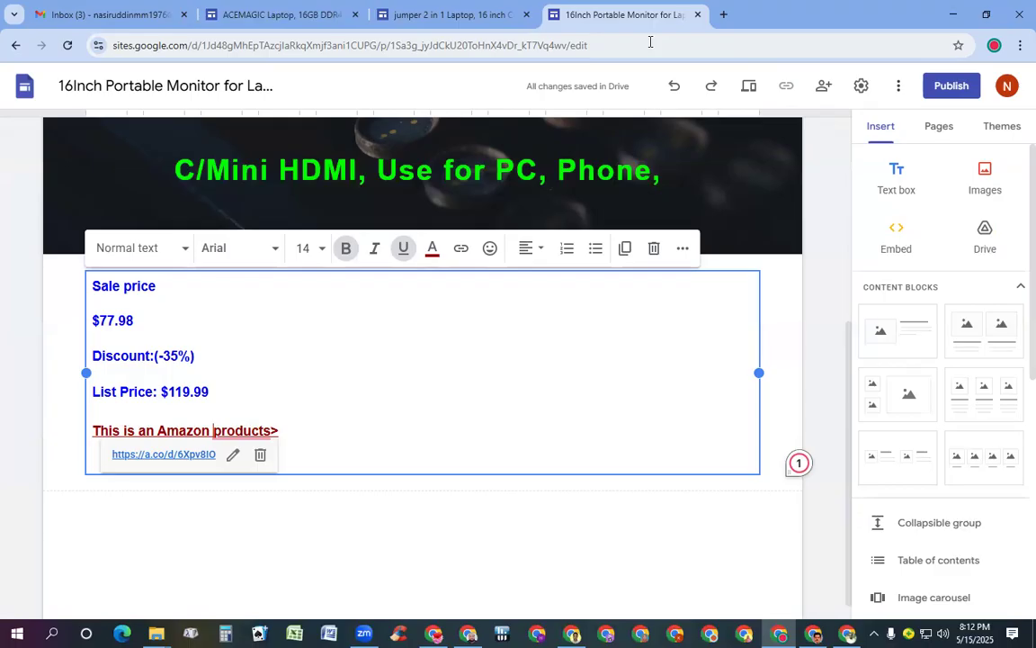
Review the ACEMAGIC Laptop title and $305.99 (-10%) price box, then open a blank tab
left_click(273, 18)
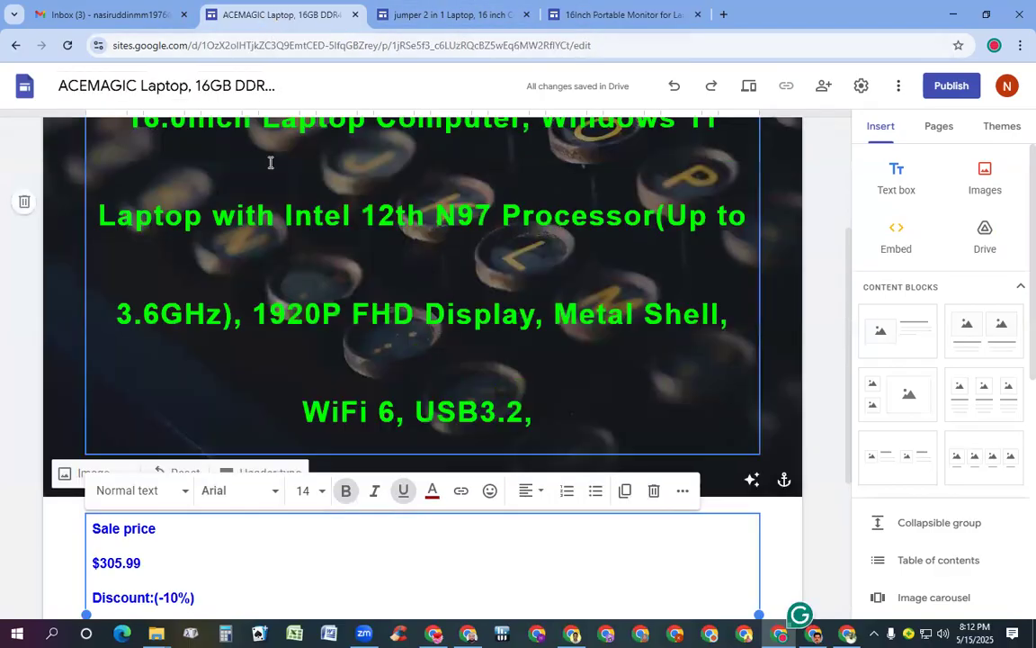
scroll(270, 162, "up", 2)
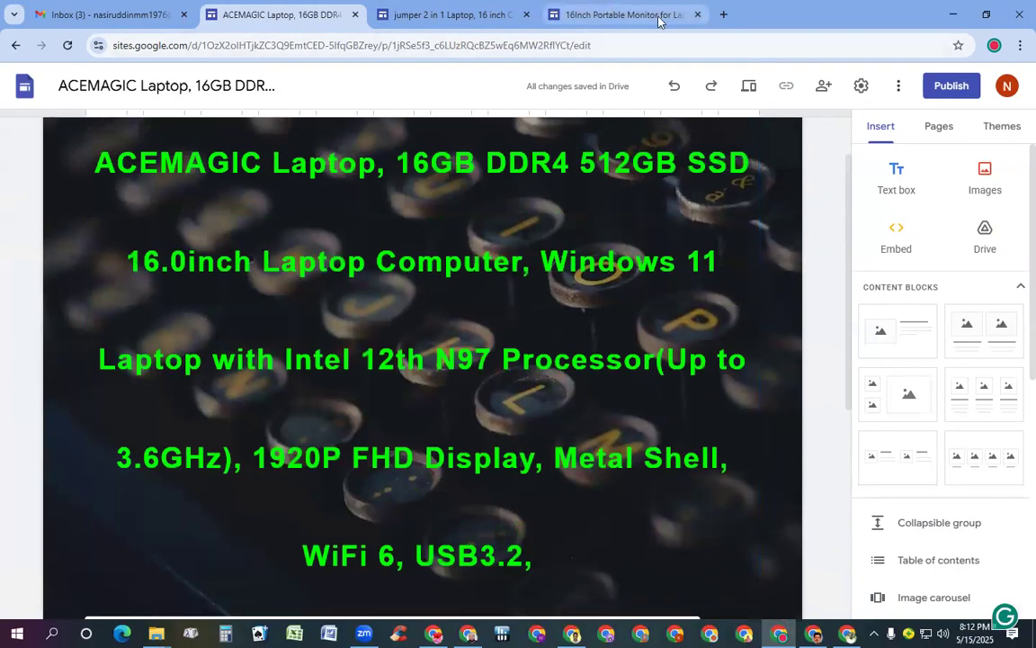
scroll(625, 294, "down", 4)
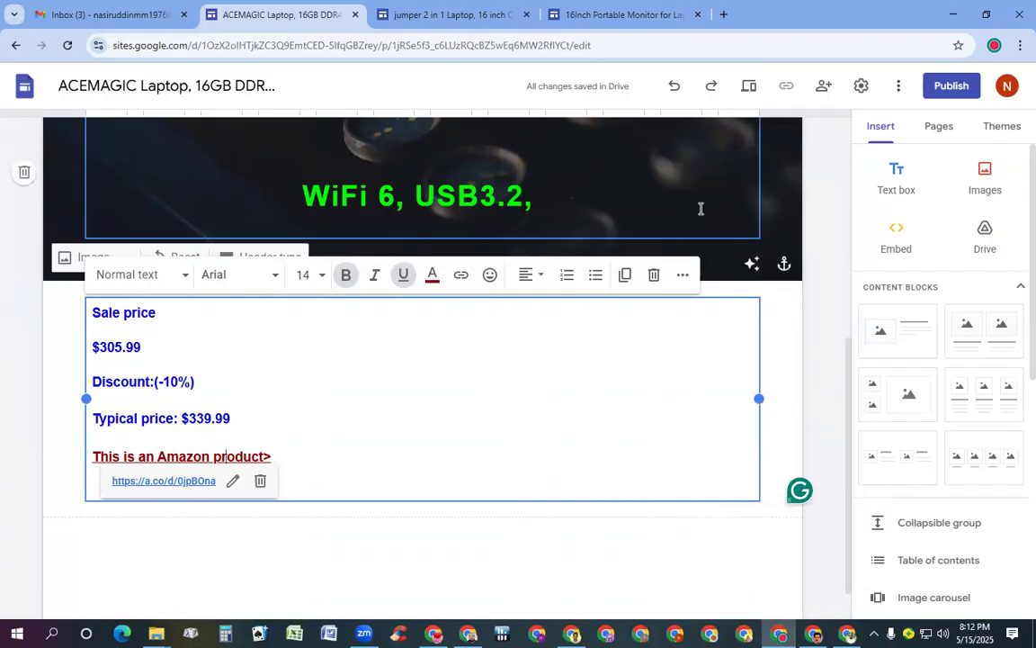
scroll(701, 207, "up", 3)
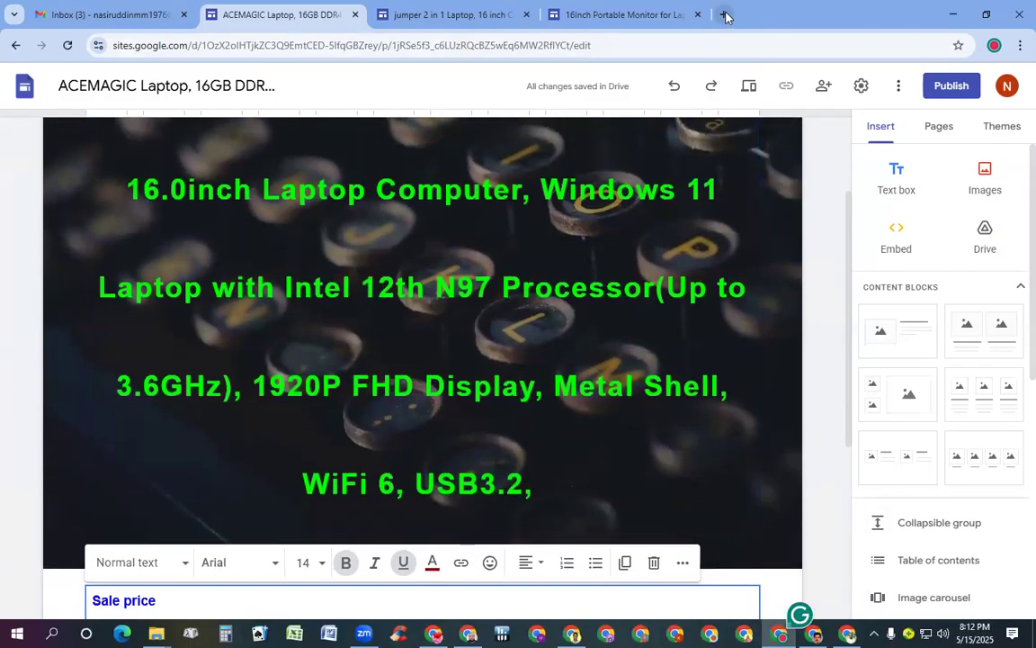
left_click(724, 14)
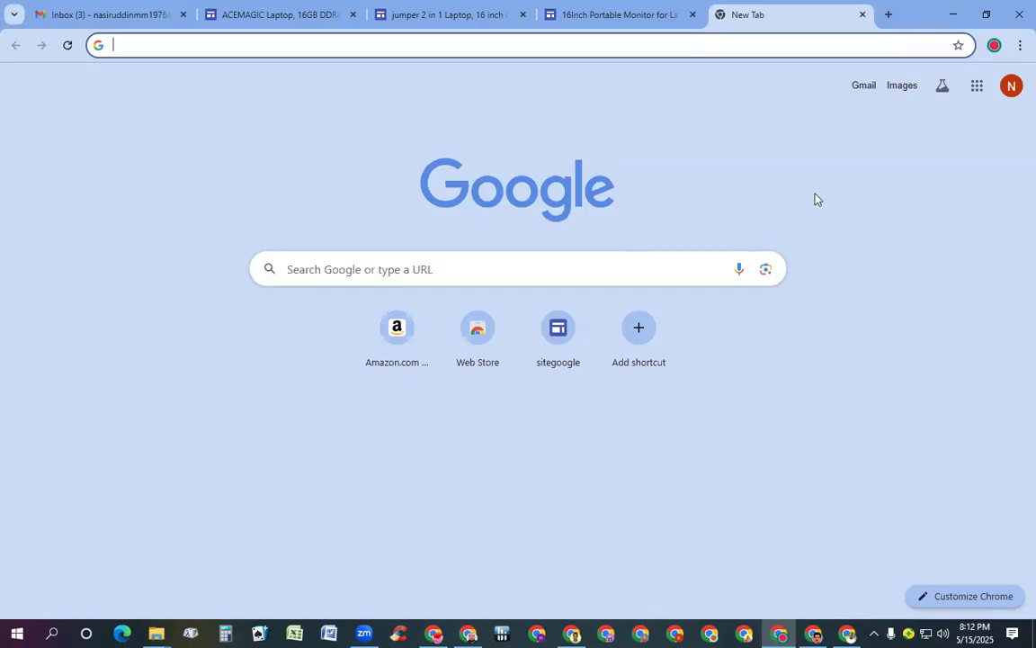
Reach Drive from the Google apps grid and create a blank spreadsheet via New > Google Sheets
left_click(975, 87)
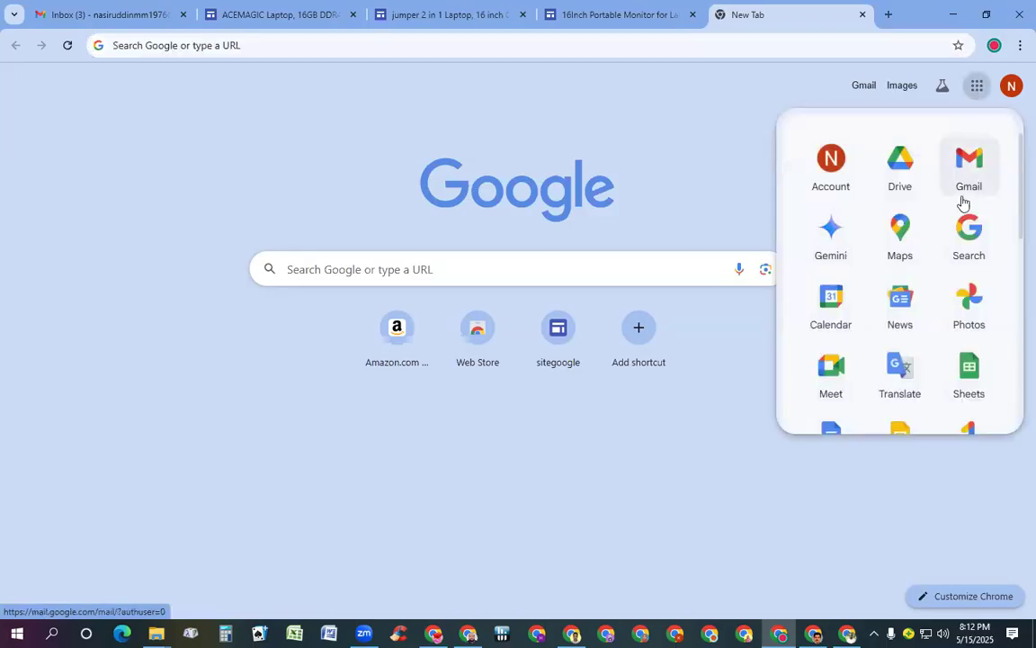
left_click(898, 164)
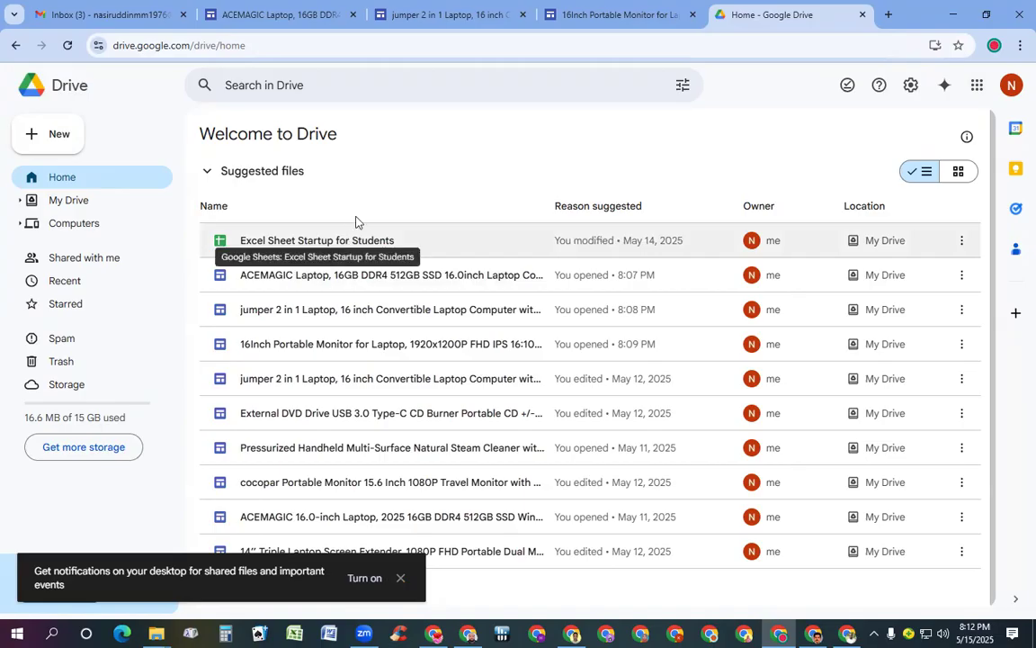
left_click(61, 137)
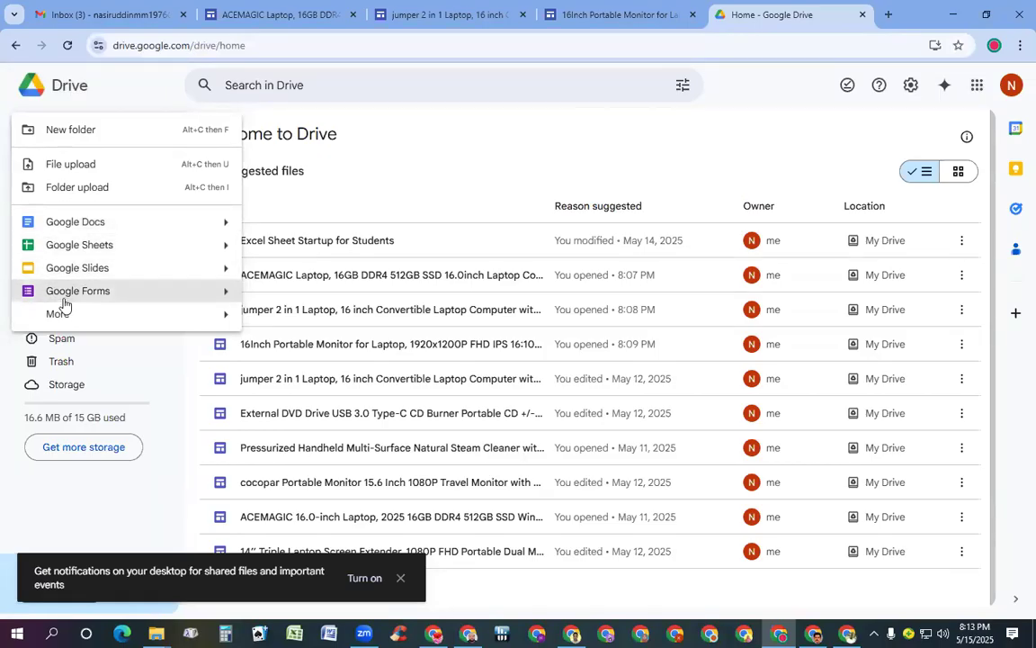
left_click(82, 248)
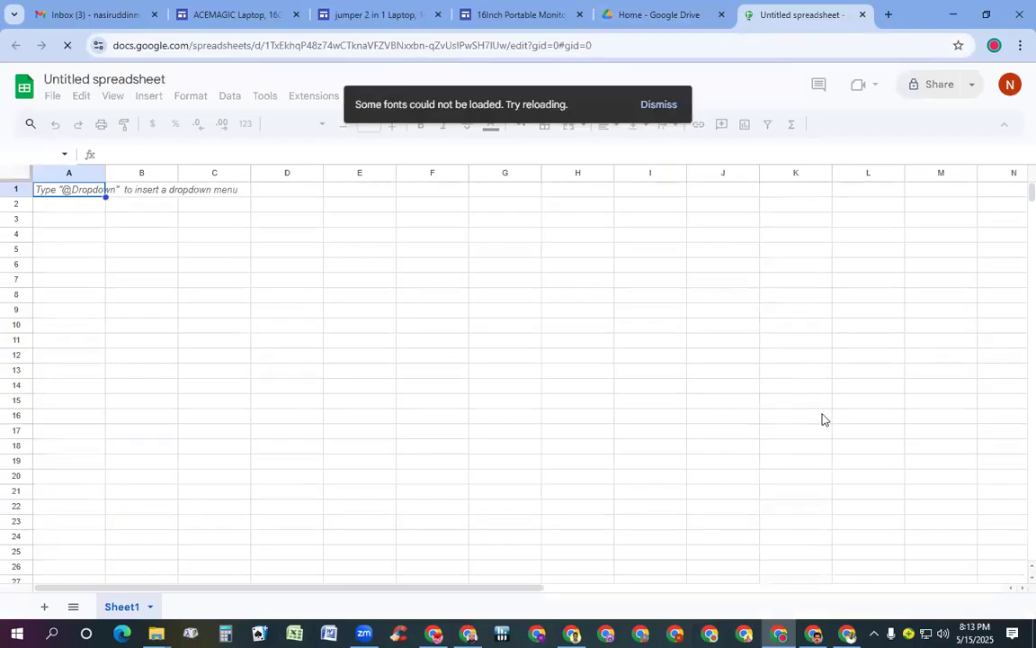
Switch back to the Home - Google Drive tab and select its page address
scroll(817, 440, "down", 8)
scroll(837, 445, "up", 8)
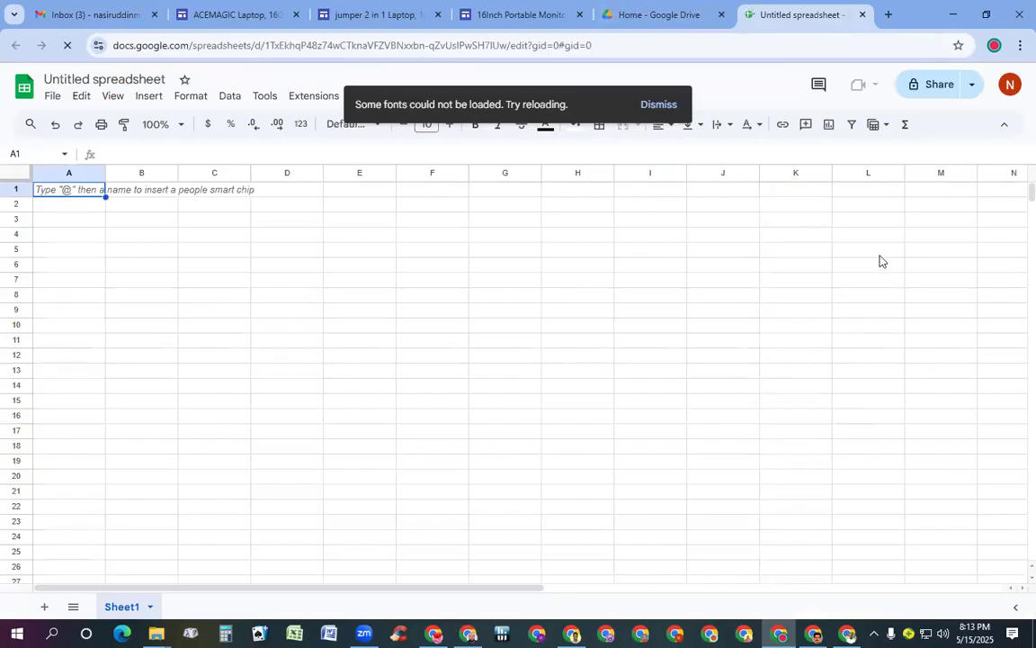
left_click(661, 14)
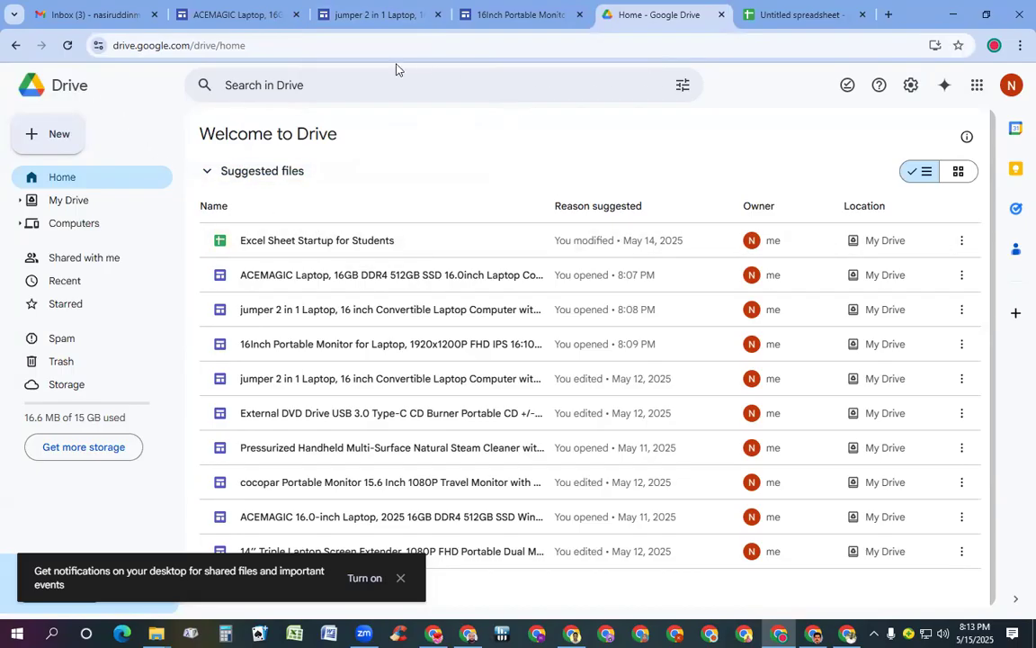
left_click(327, 46)
key("ctrl+c")
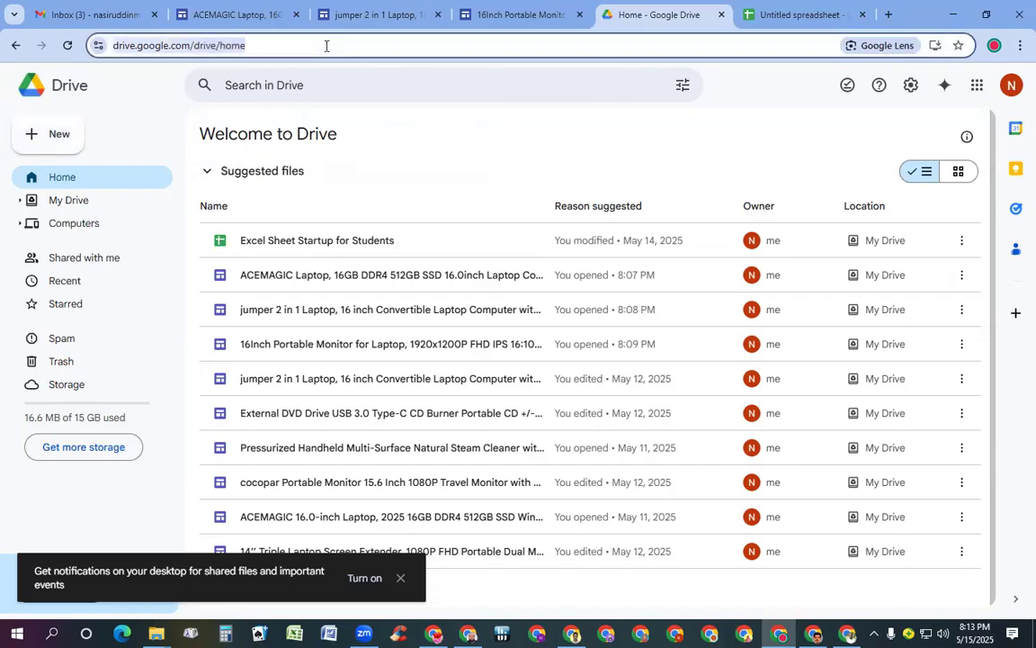
Add a new-tab shortcut named 'drive' with the pasted Drive URL and open Drive from it
left_click(889, 15)
left_click(633, 333)
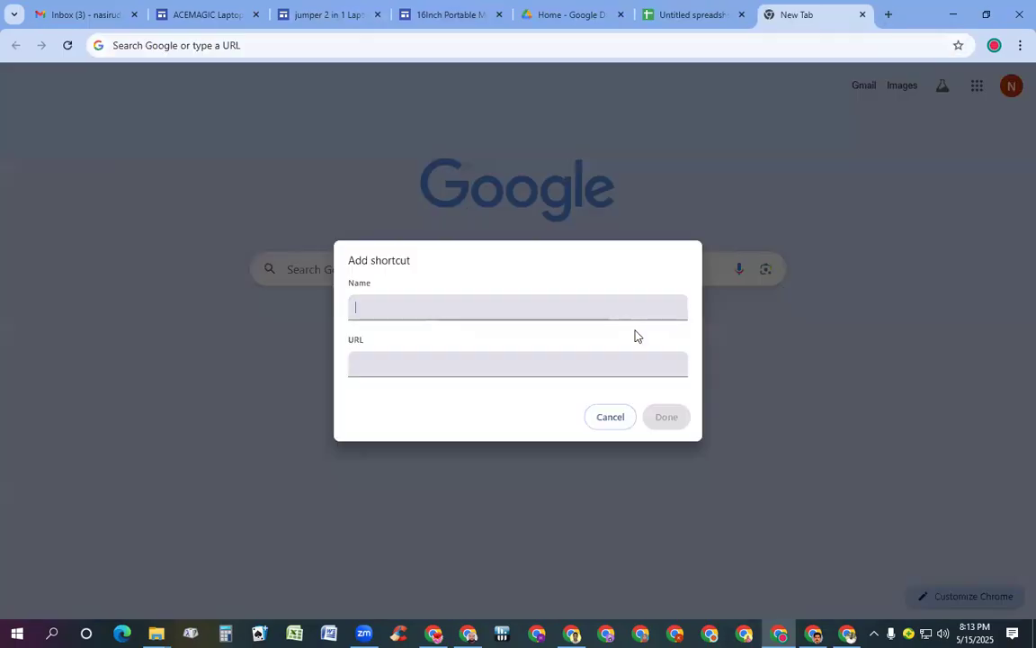
left_click(509, 361)
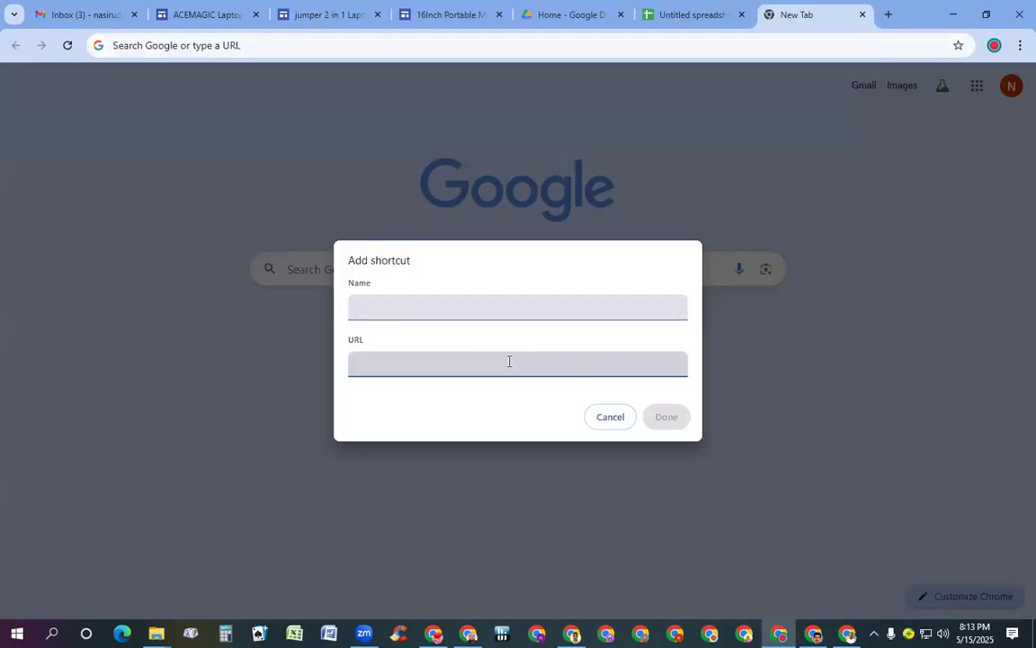
key("ctrl+v")
left_click(389, 310)
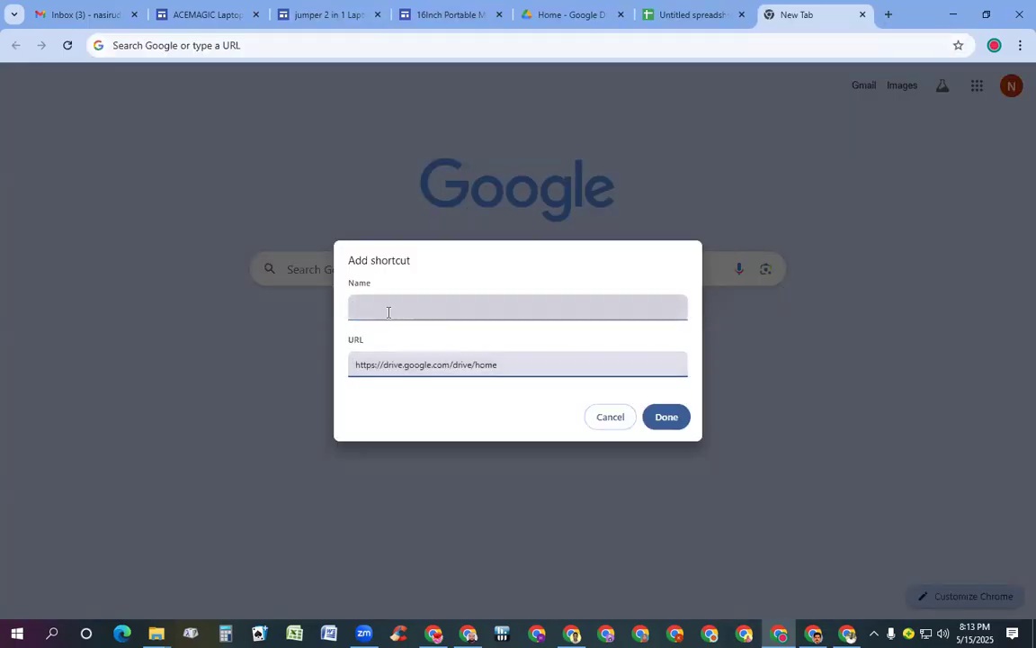
type("dr")
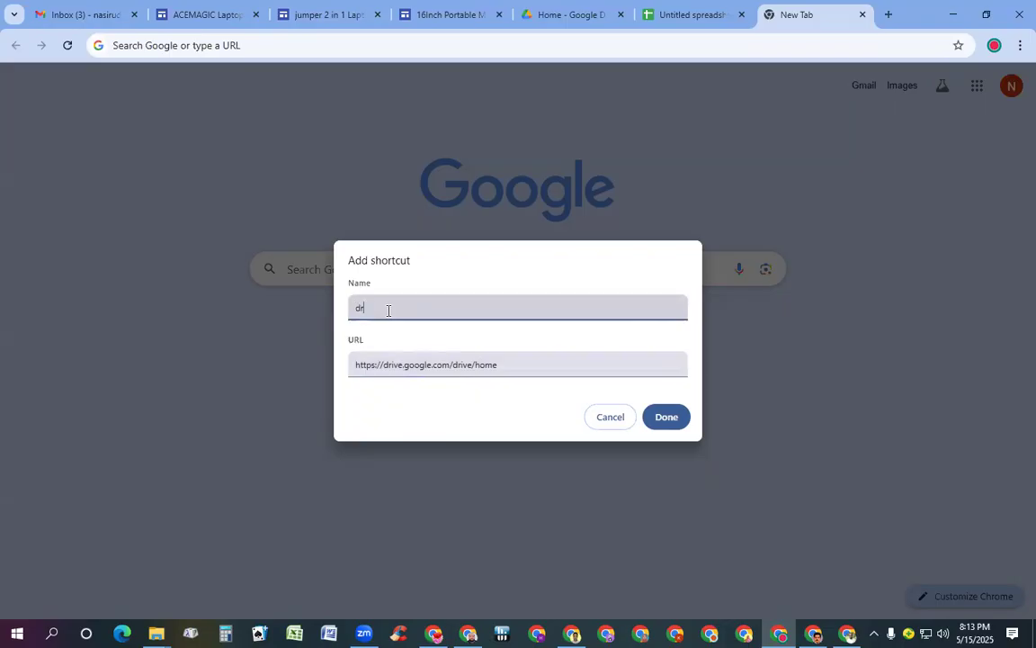
type("ive")
left_click(668, 416)
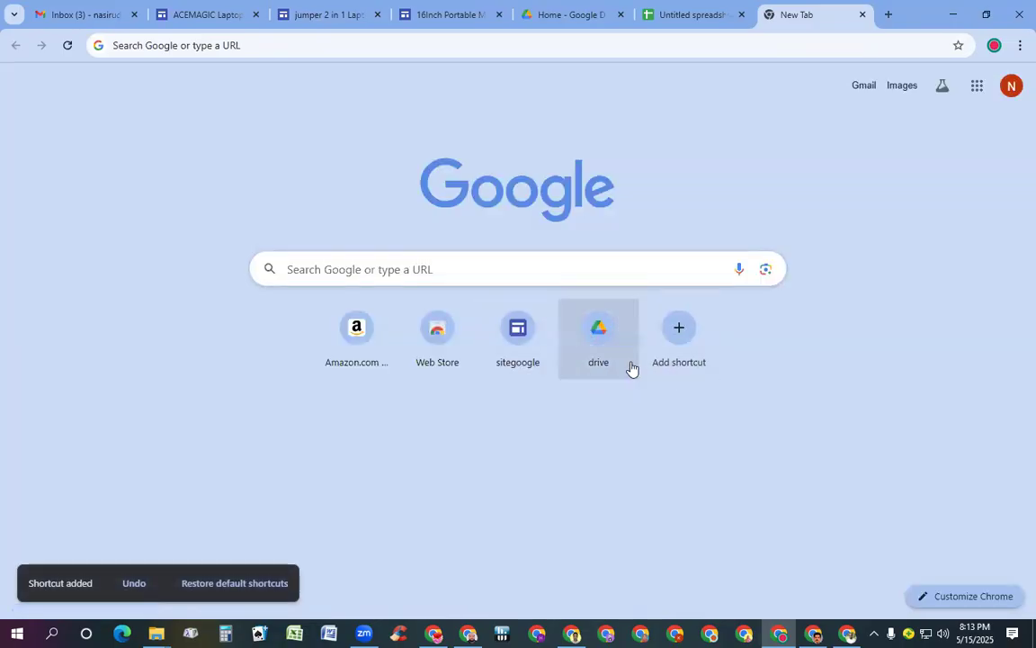
left_click(607, 331)
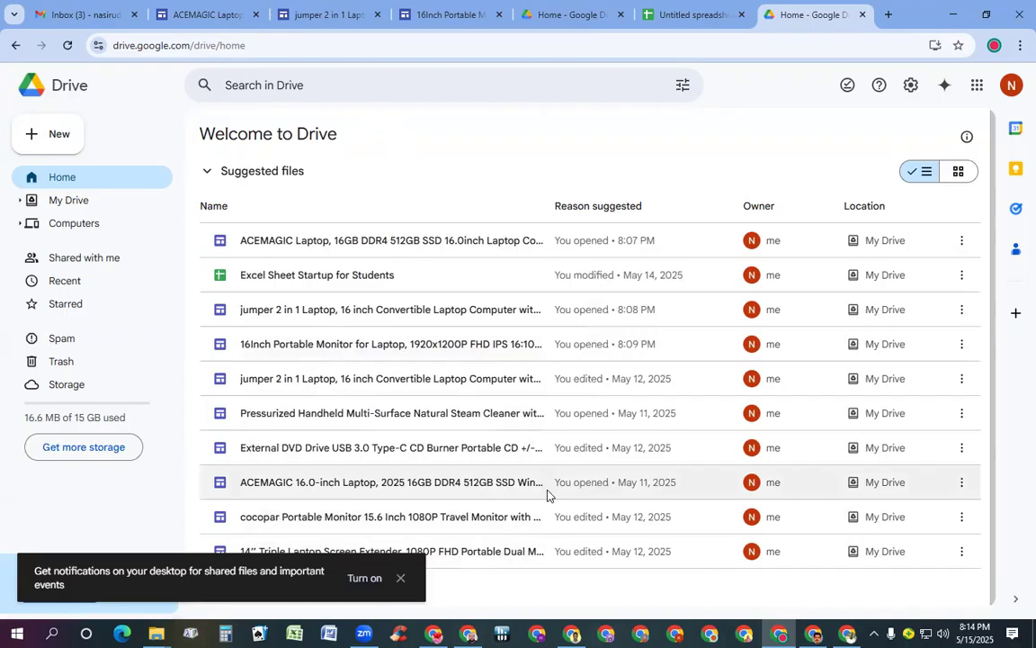
left_click(693, 17)
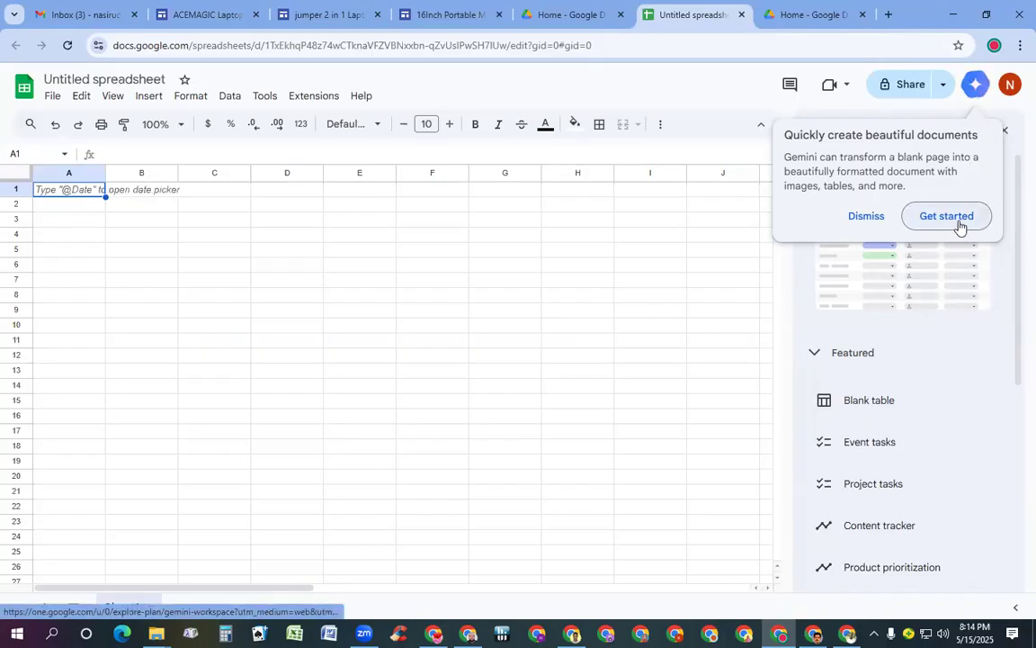
Dismiss the Gemini tip and close the Tables panel, then return to the Drive home tab
left_click(868, 216)
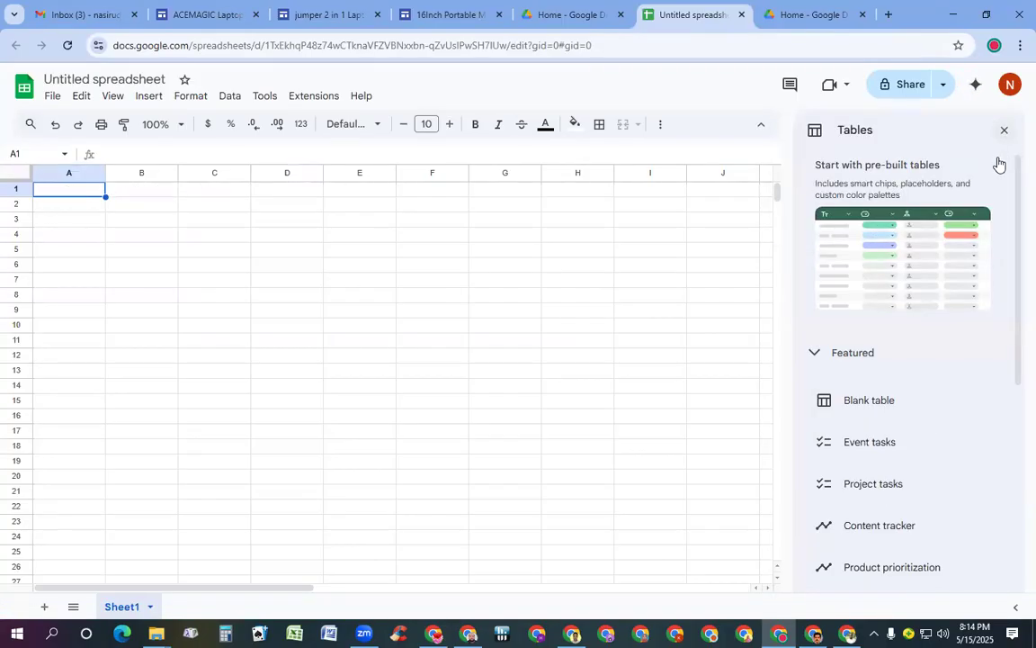
left_click(1005, 130)
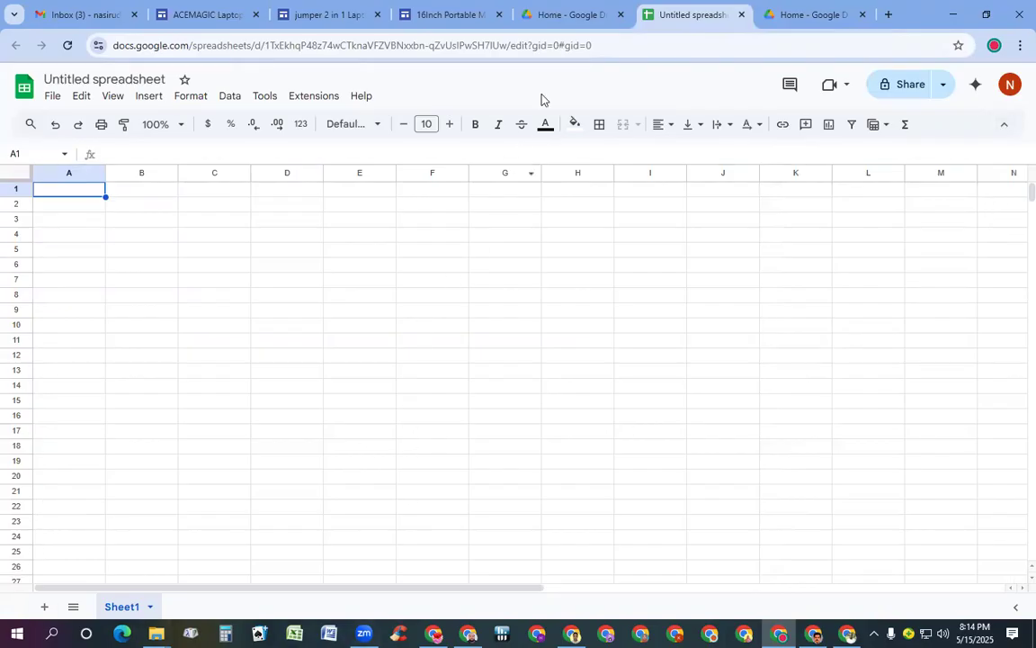
left_click(559, 16)
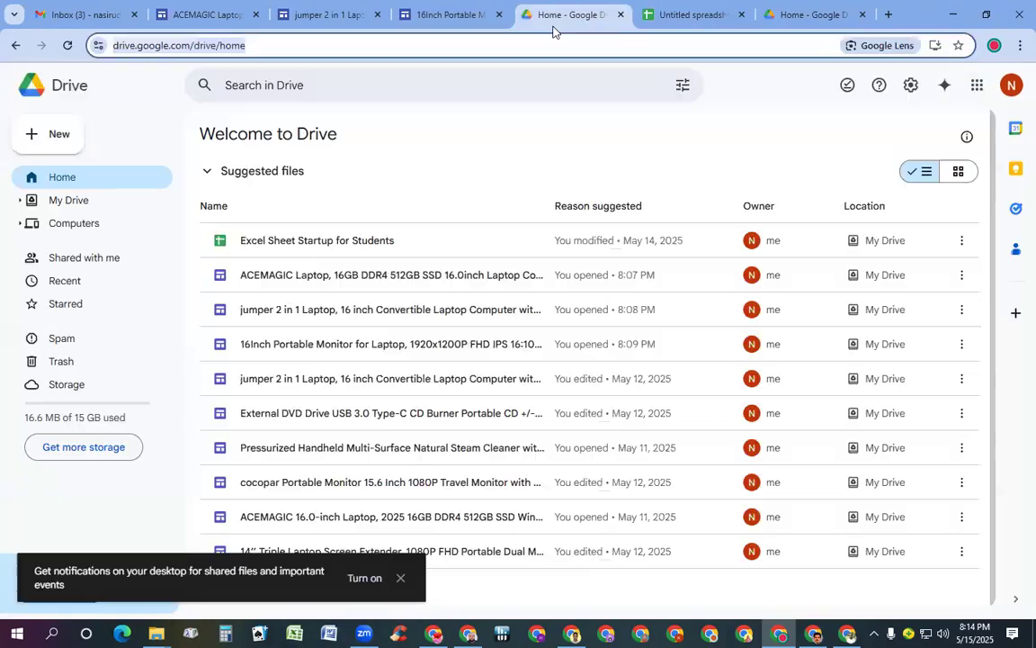
Open Excel Sheet Startup for Students from Drive's Suggested files list
double_click(329, 242)
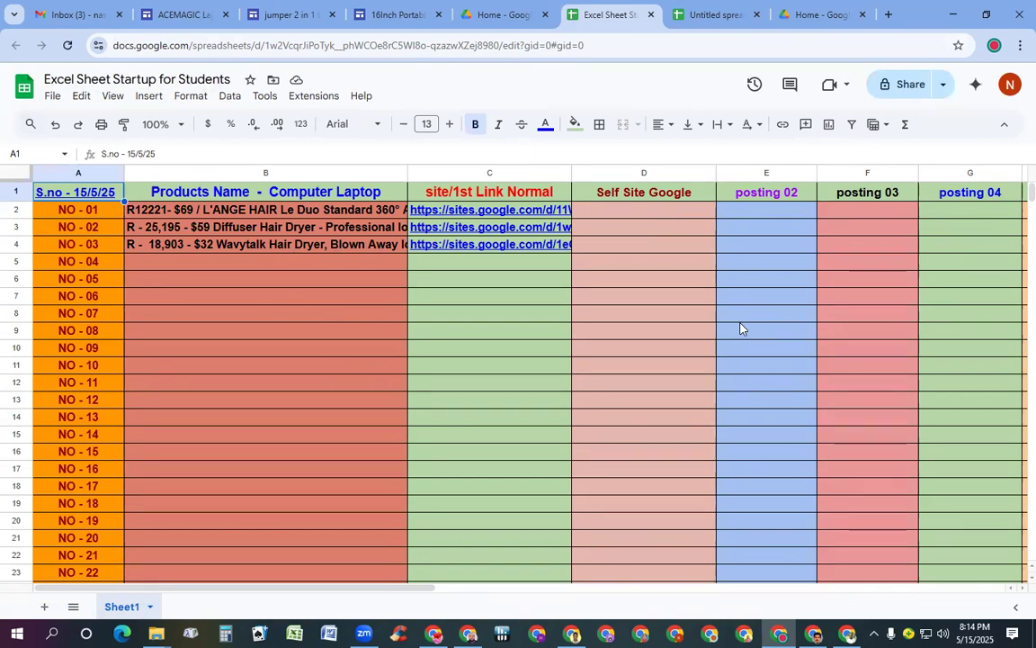
Select the whole title paragraph on the ACEMAGIC Laptop site page
left_click(181, 20)
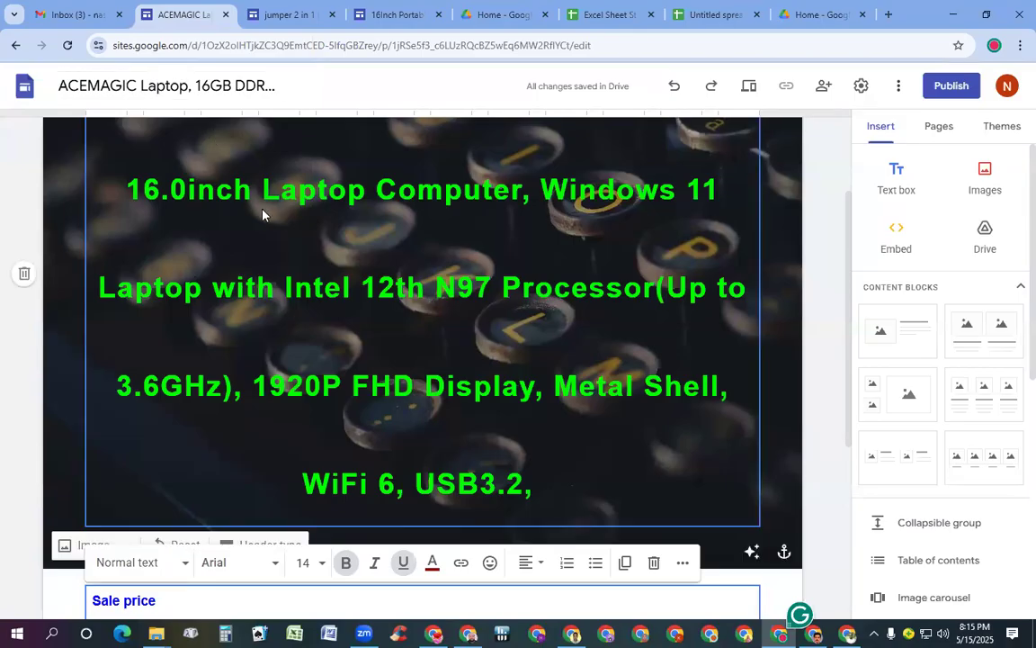
left_click(301, 189)
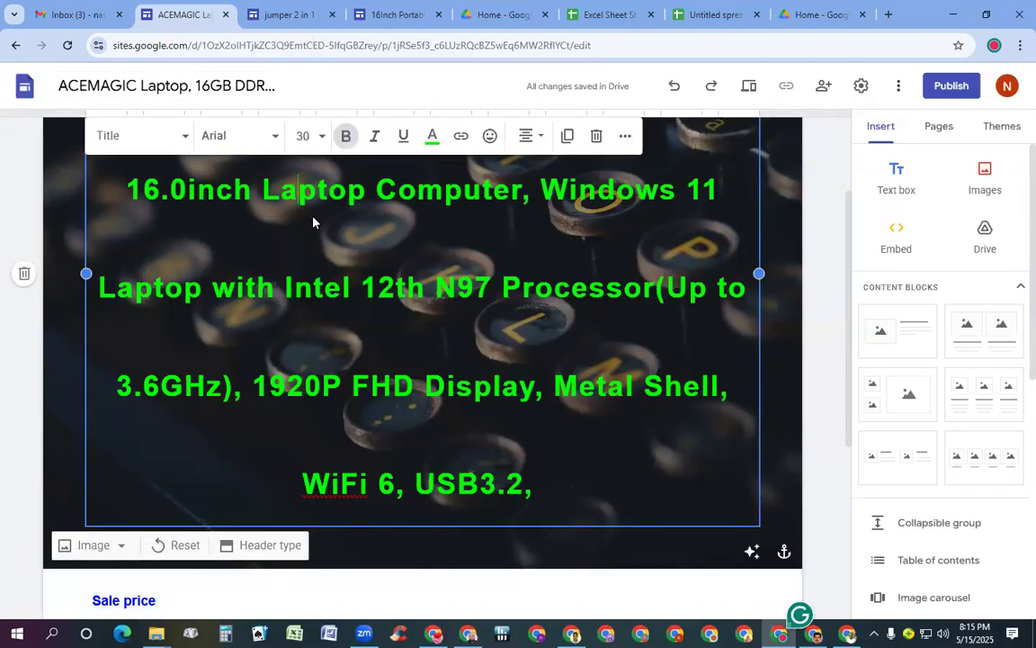
triple_click(317, 230)
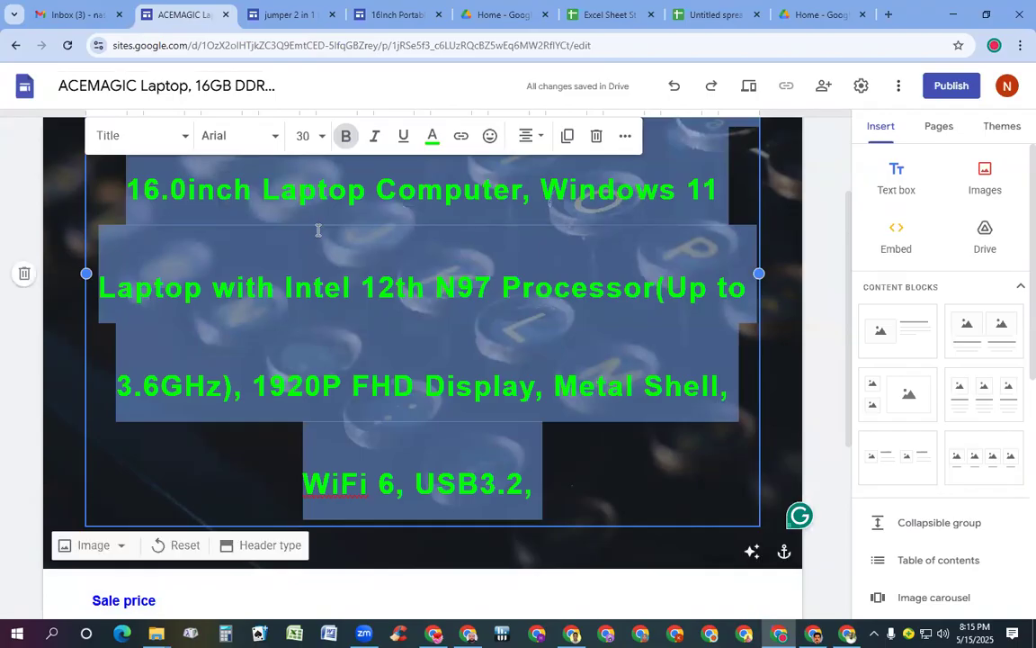
Switch to Excel Sheet Startup for Students and close the Untitled spreadsheet and duplicate Drive tabs
left_click(624, 15)
left_click(758, 15)
left_click(758, 15)
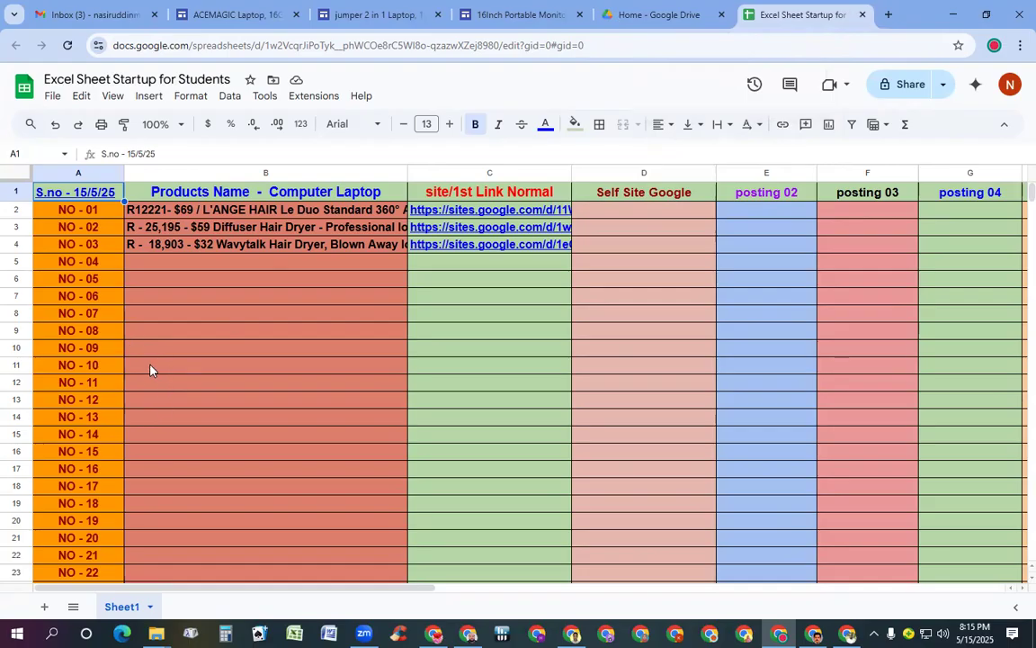
Paste the ACEMAGIC laptop description into B7 and clip it at the column edge
left_click(146, 297)
double_click(147, 294)
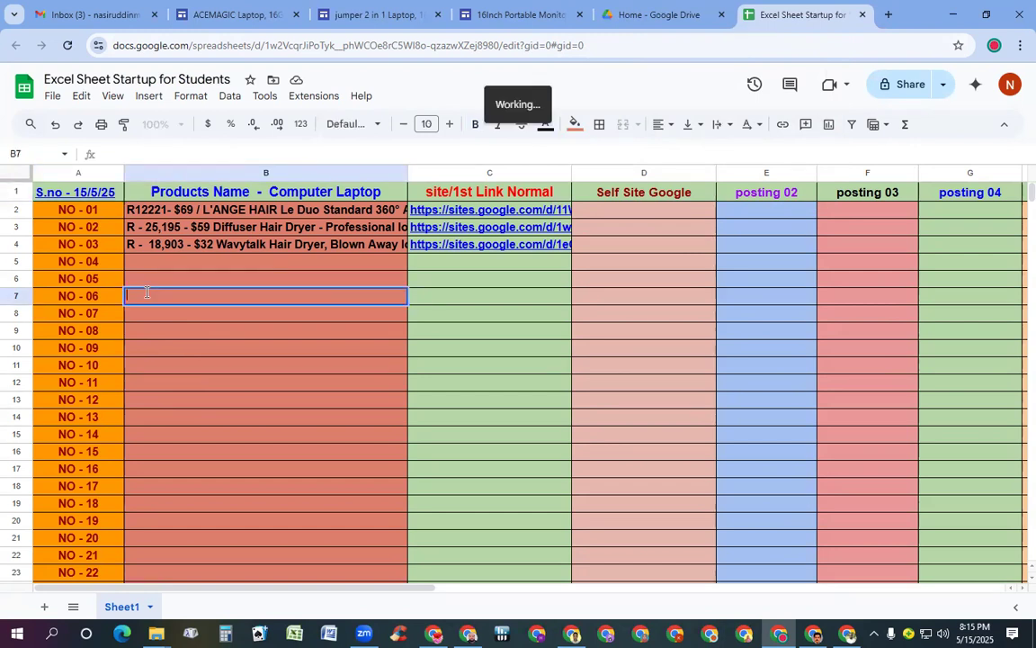
type("ACEMAGIC Laptop, 16GB DDR4 512GB SSD 16.0inch Laptop Computer, Windows 11 Laptop with Intel 12th N97 Processor(Up to 3.6GHz), 1920P FHD Display, Metal Shell, WiFi 6, USB3.2,")
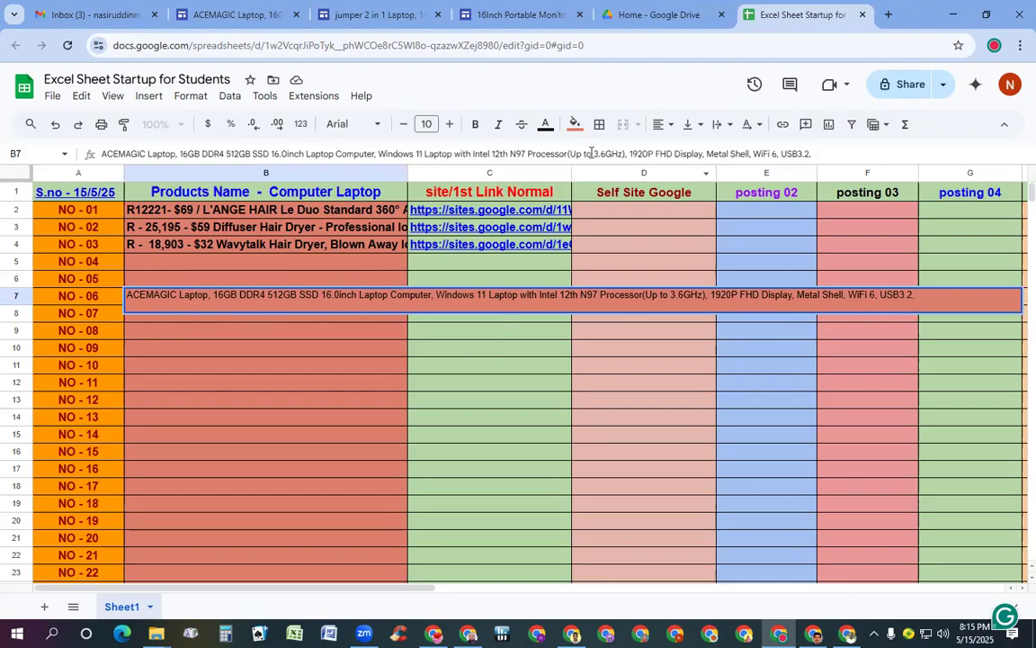
left_click(731, 126)
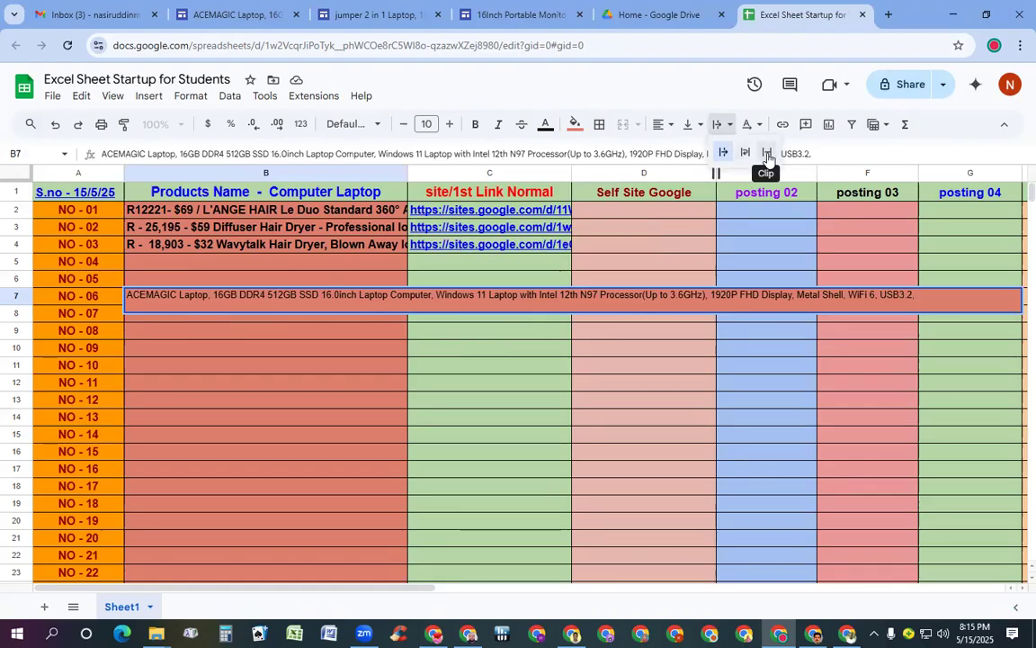
left_click(767, 154)
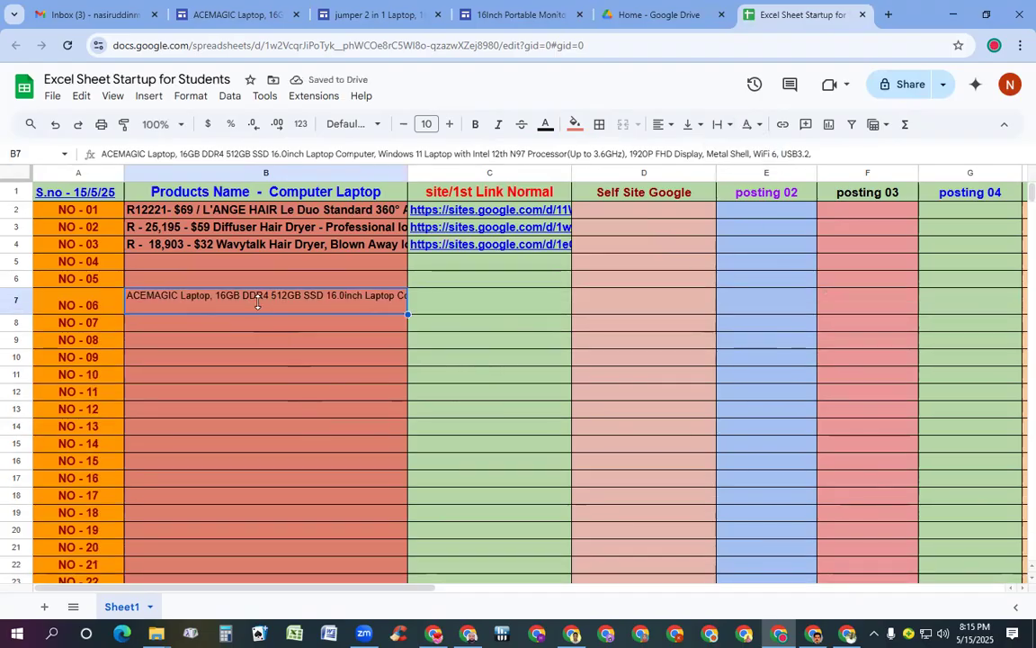
double_click(135, 307)
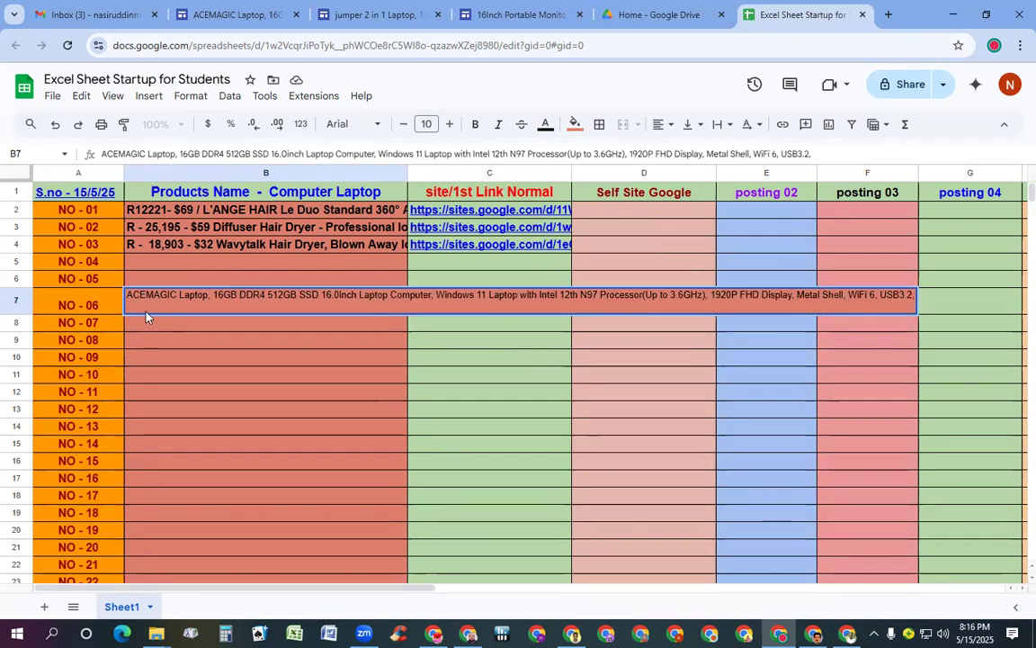
left_click(164, 376)
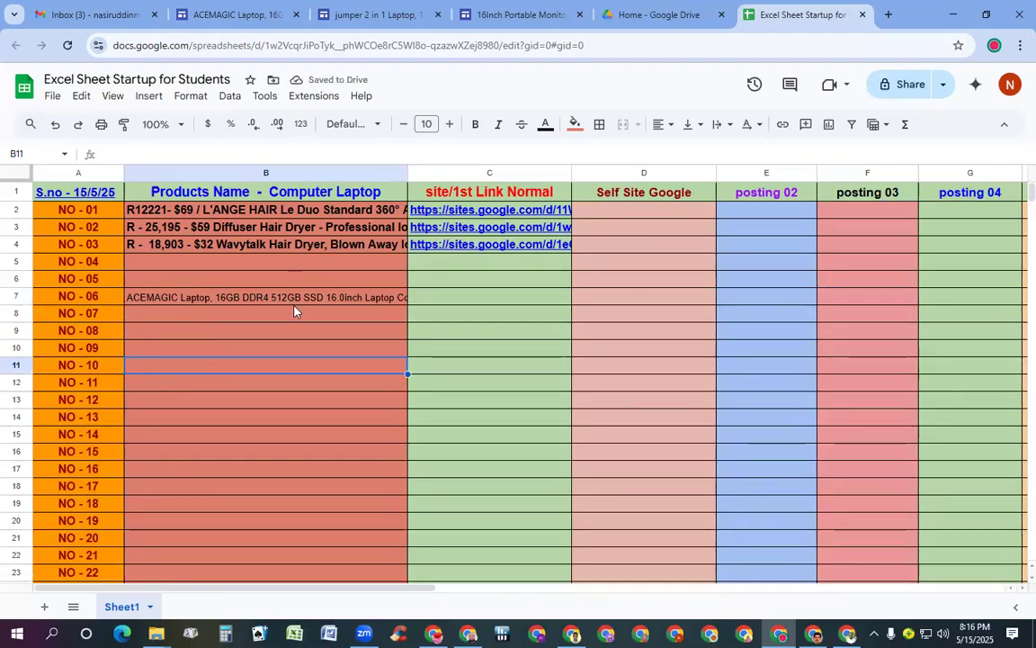
Make B7's ACEMAGIC title 12-point bold
left_click(220, 299)
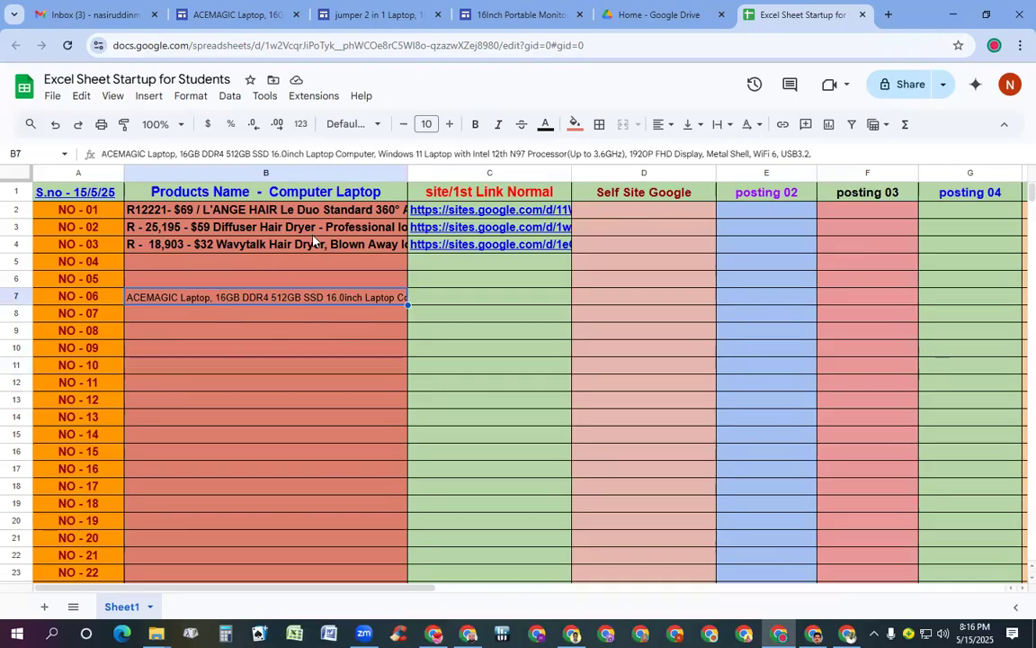
left_click(450, 124)
left_click(450, 124)
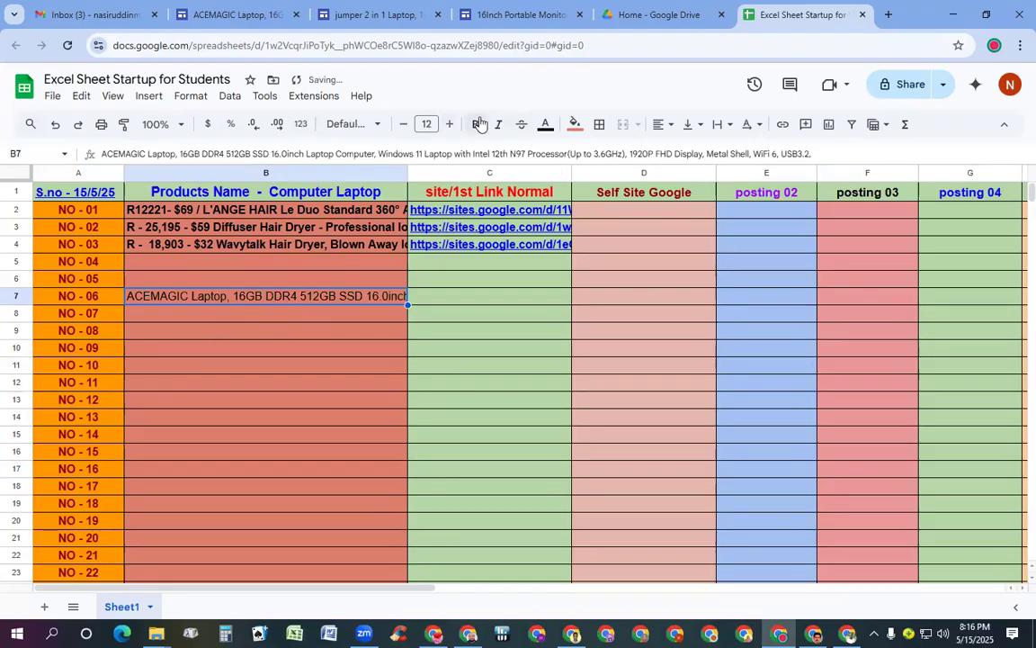
left_click(475, 124)
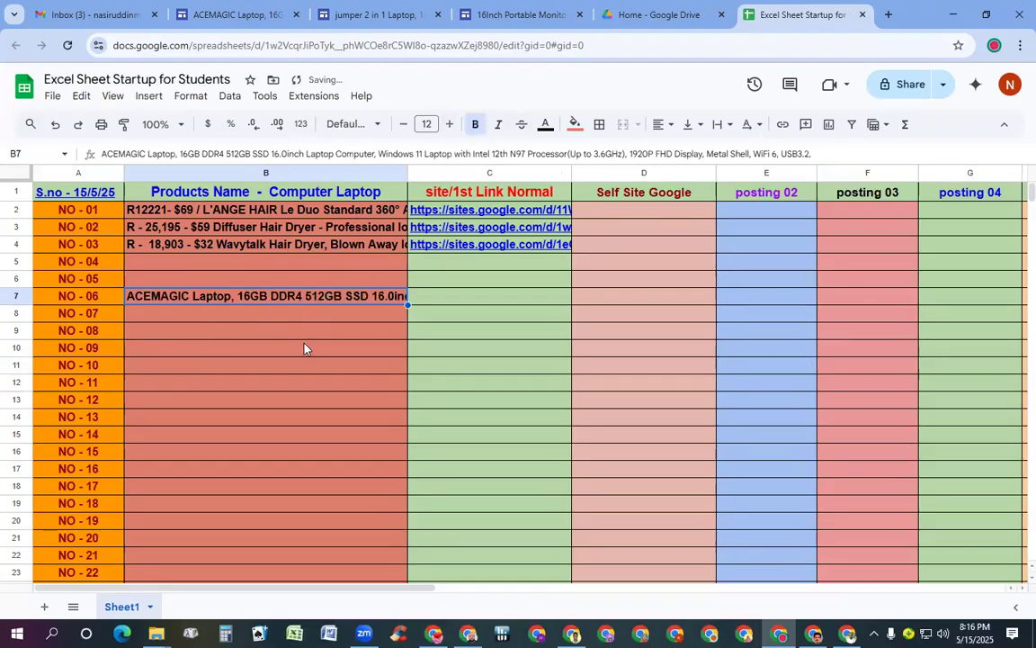
left_click(298, 374)
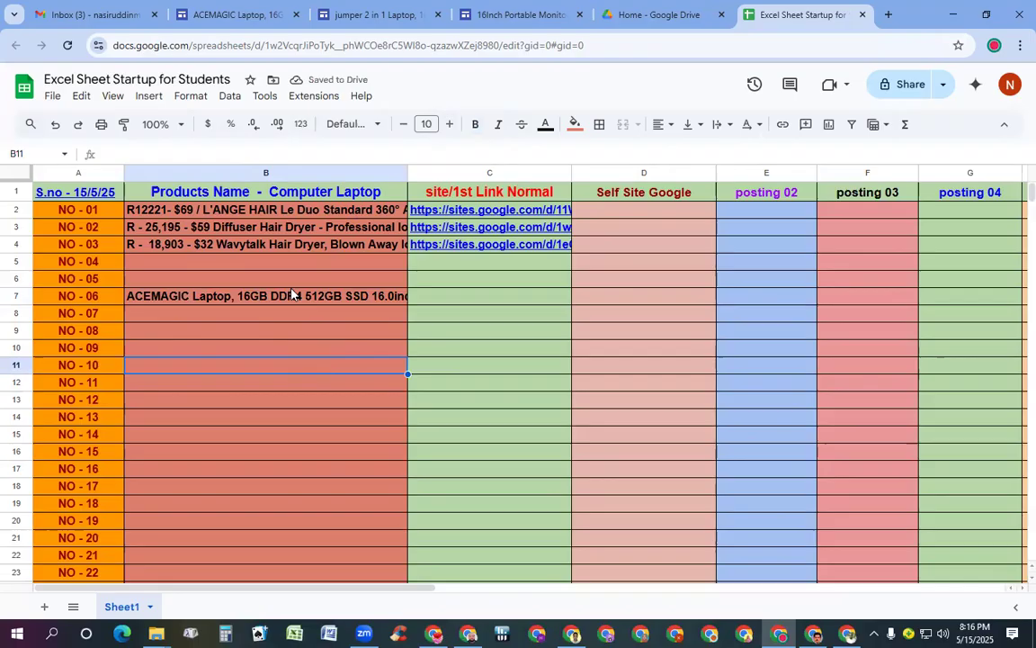
left_click(249, 13)
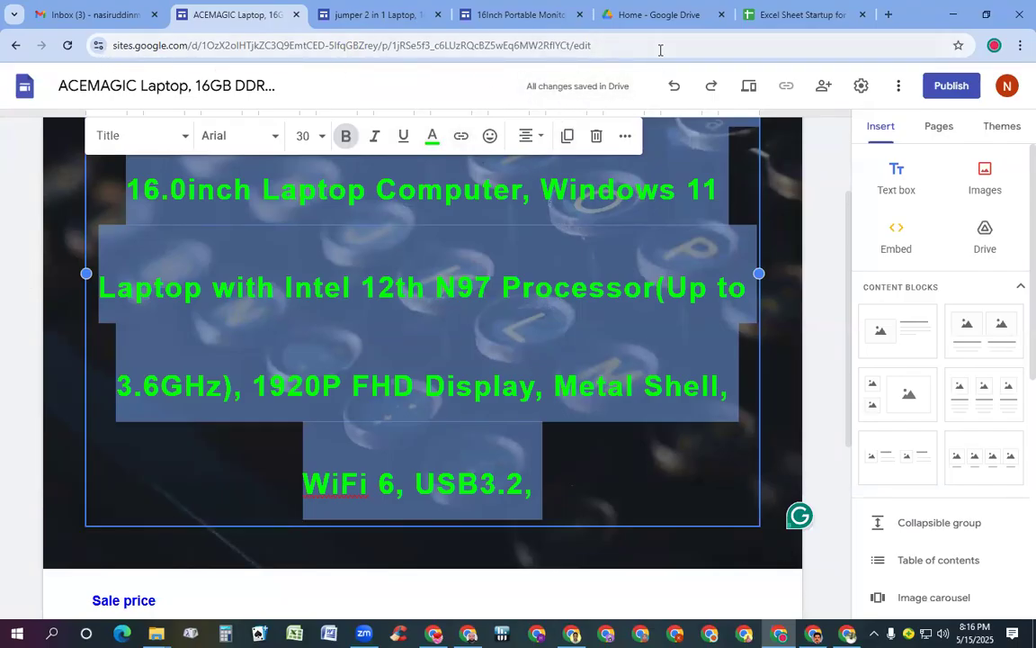
Copy the ACEMAGIC Sites page URL from the address bar and return to the spreadsheet
left_click(741, 45)
key("ctrl+c")
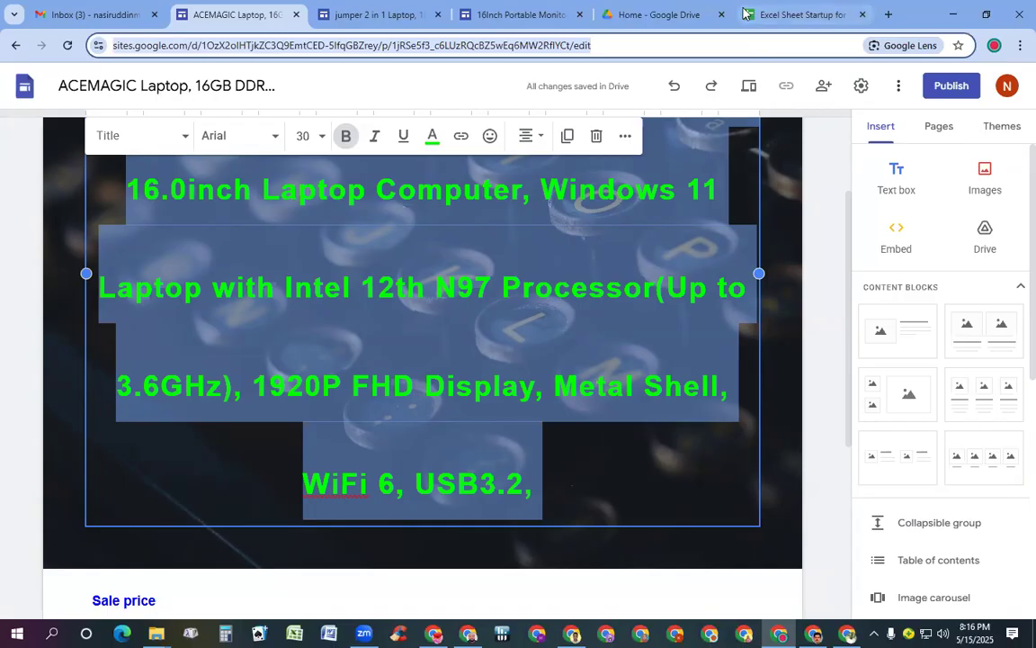
left_click(804, 16)
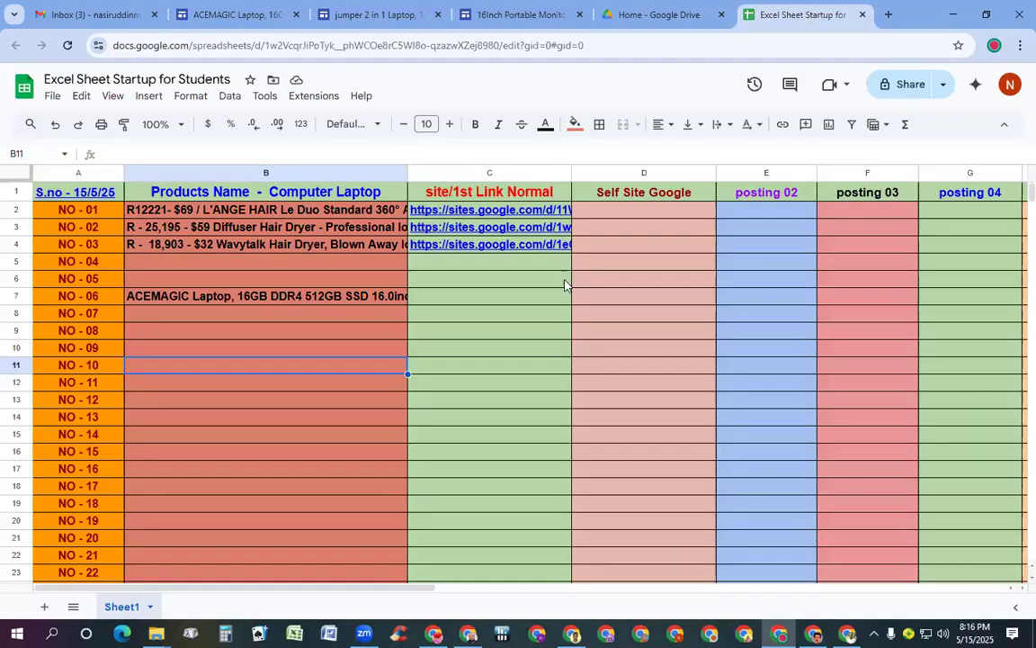
Paste the ACEMAGIC Sites page URL into C7 and clip it at the column edge
double_click(460, 296)
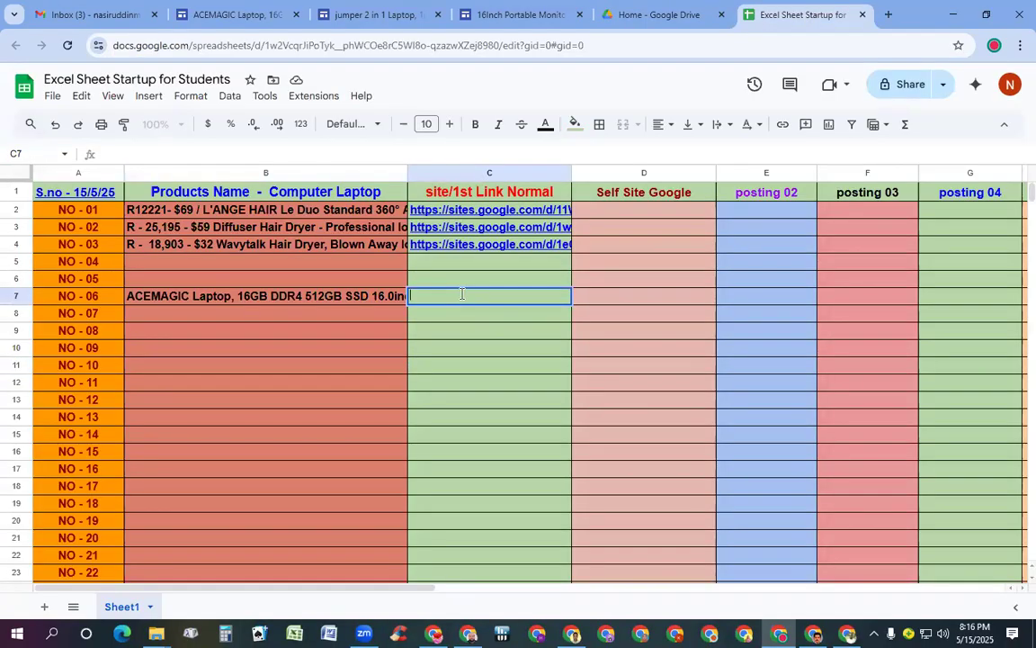
key("ctrl+v")
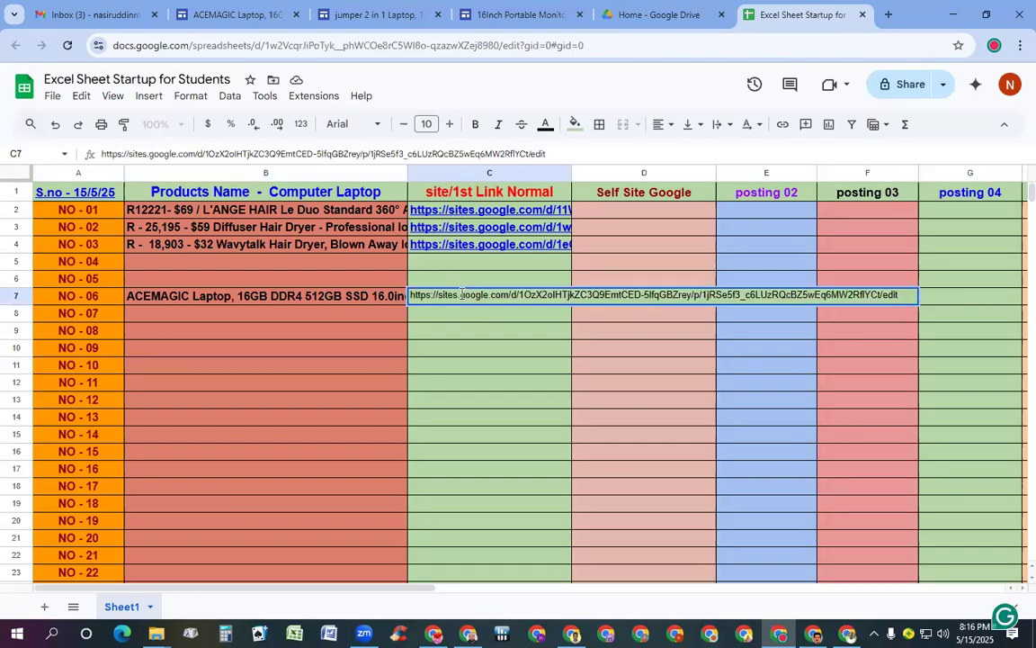
left_click(722, 124)
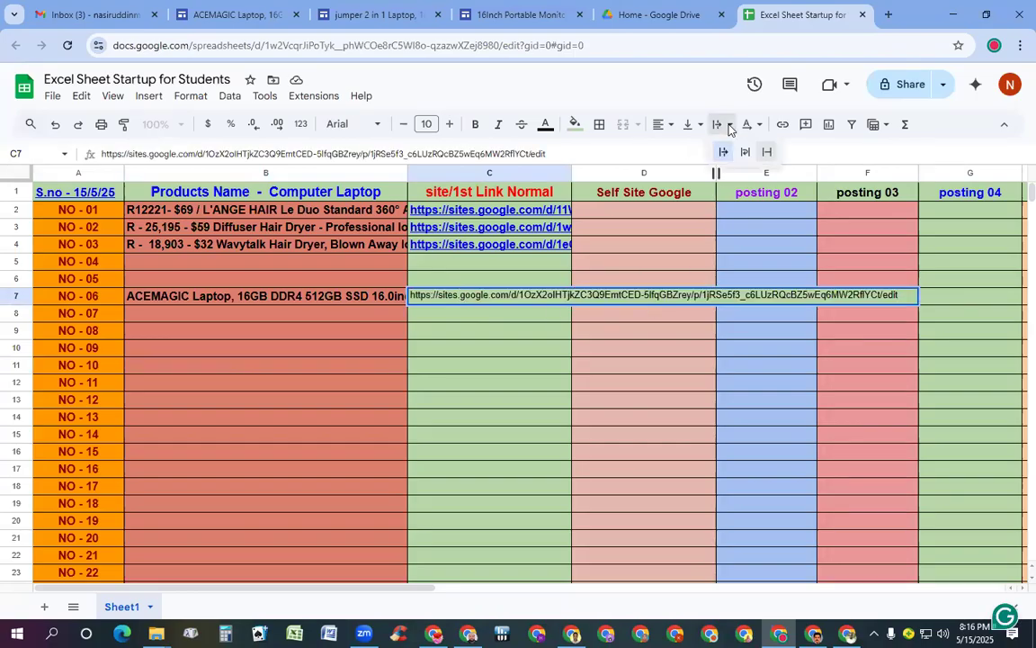
left_click(767, 153)
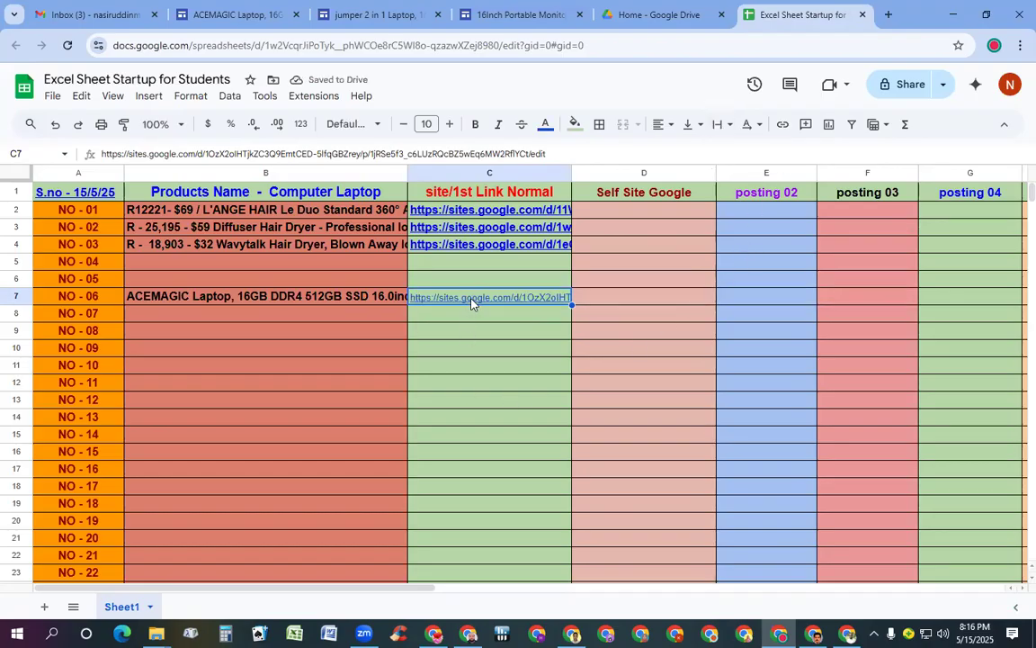
Format the C7 link as 12-point bold blue text
left_click(450, 124)
left_click(450, 124)
left_click(476, 124)
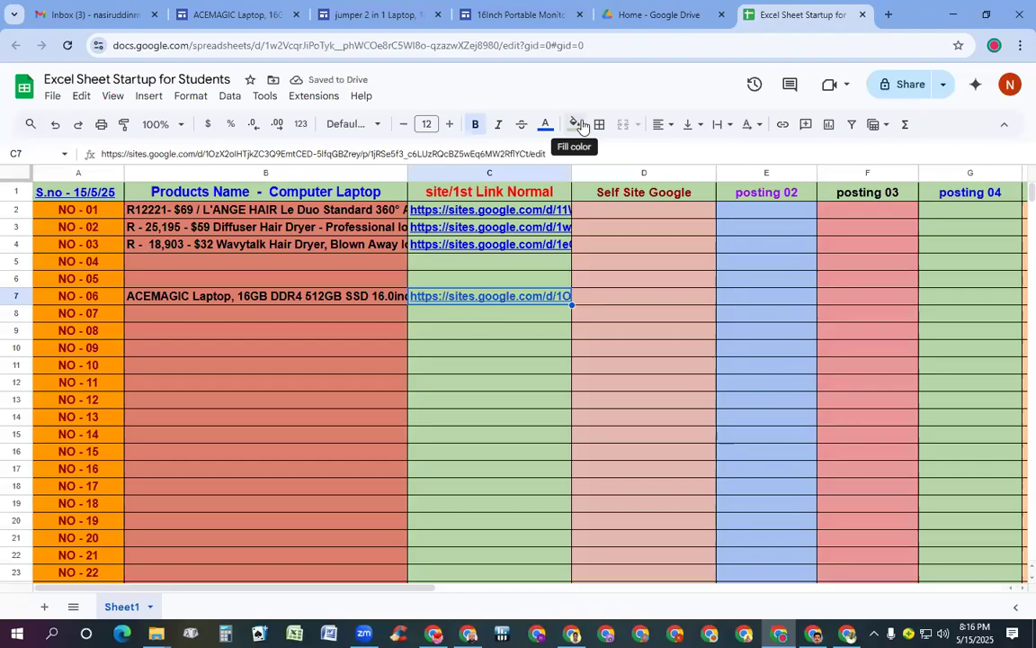
left_click(545, 125)
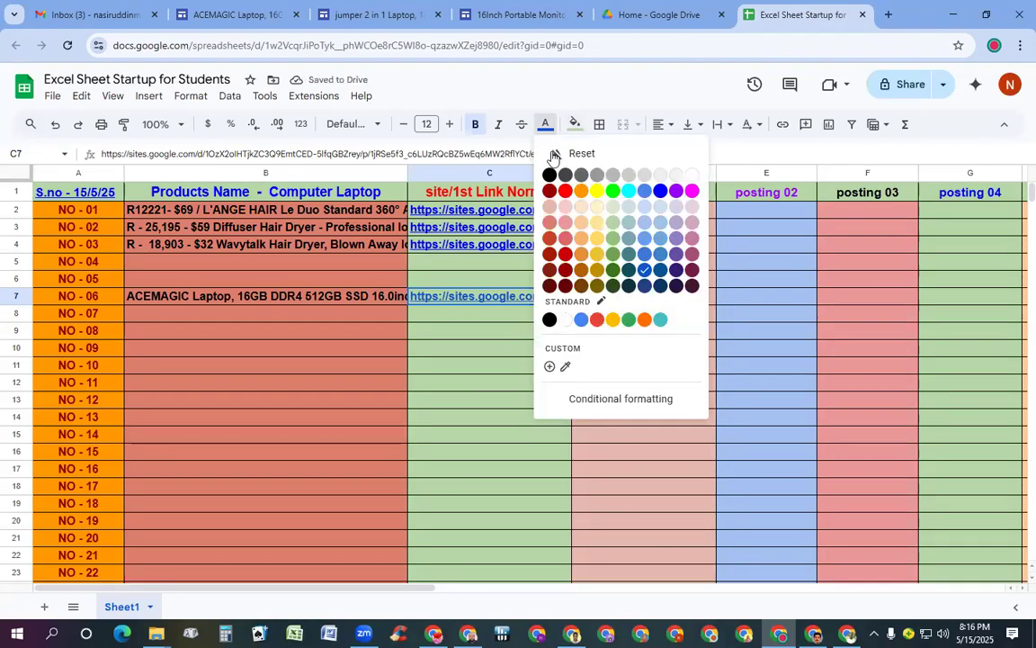
left_click(659, 191)
left_click(518, 365)
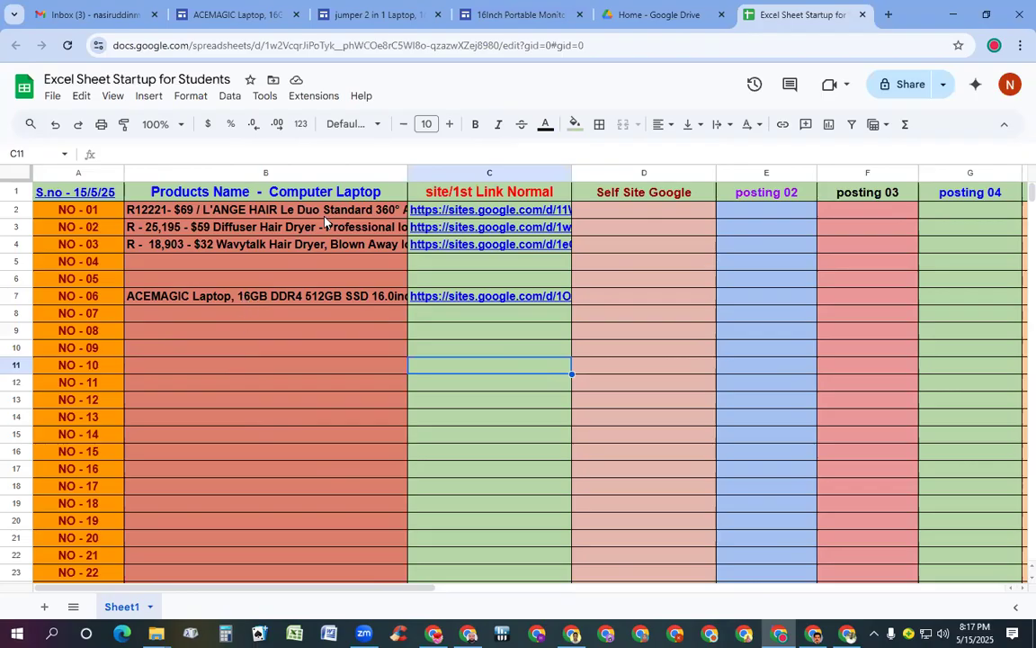
Close the ACEMAGIC page, then open C7's link to verify it and close it
left_click(297, 15)
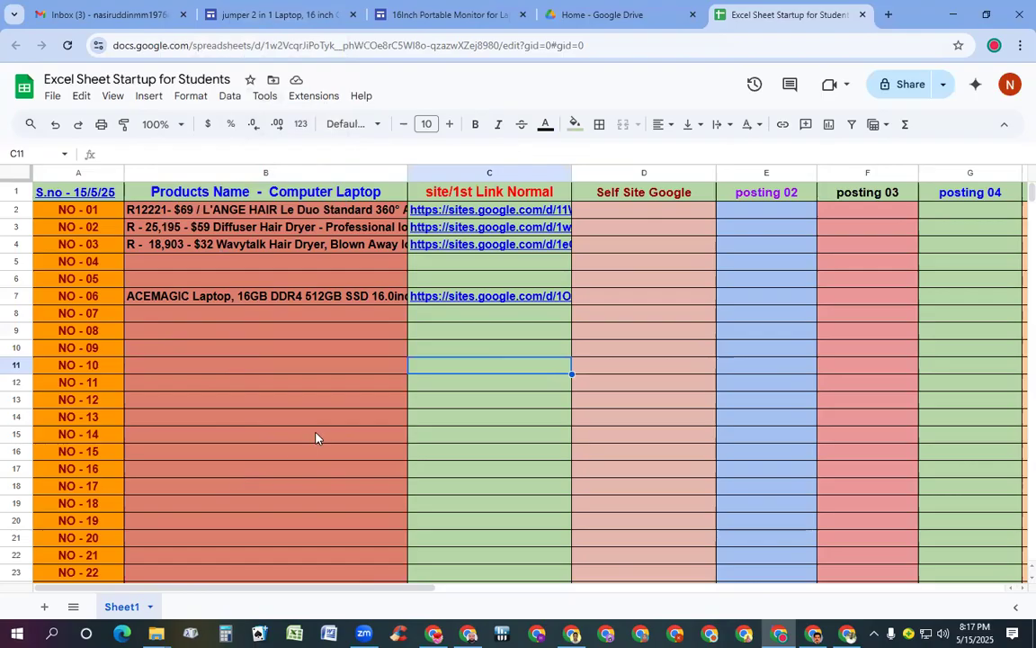
mouse_move(504, 301)
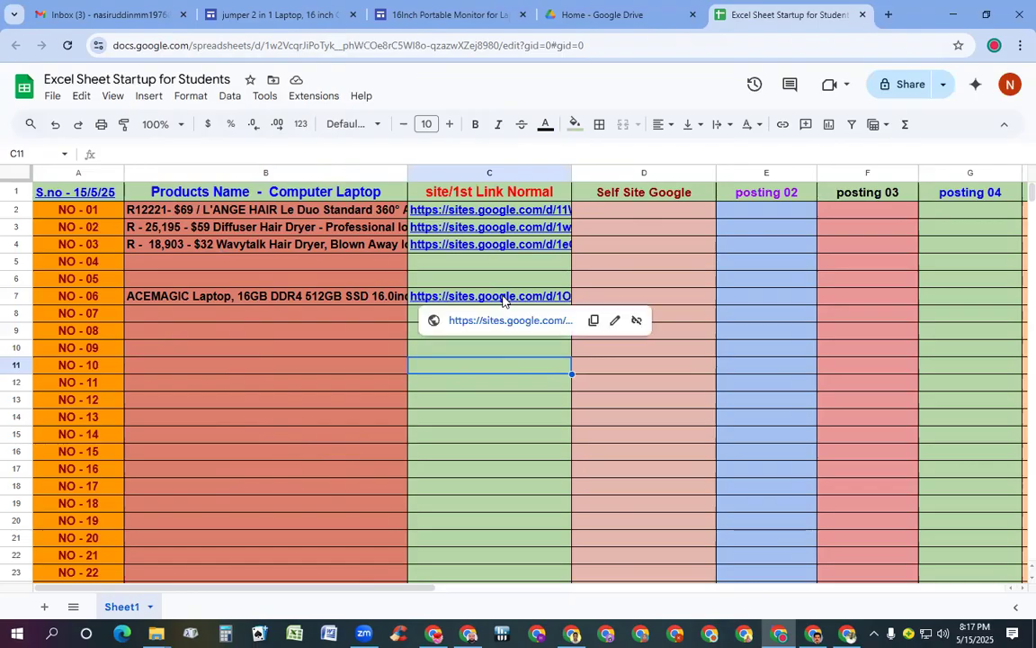
left_click(504, 321)
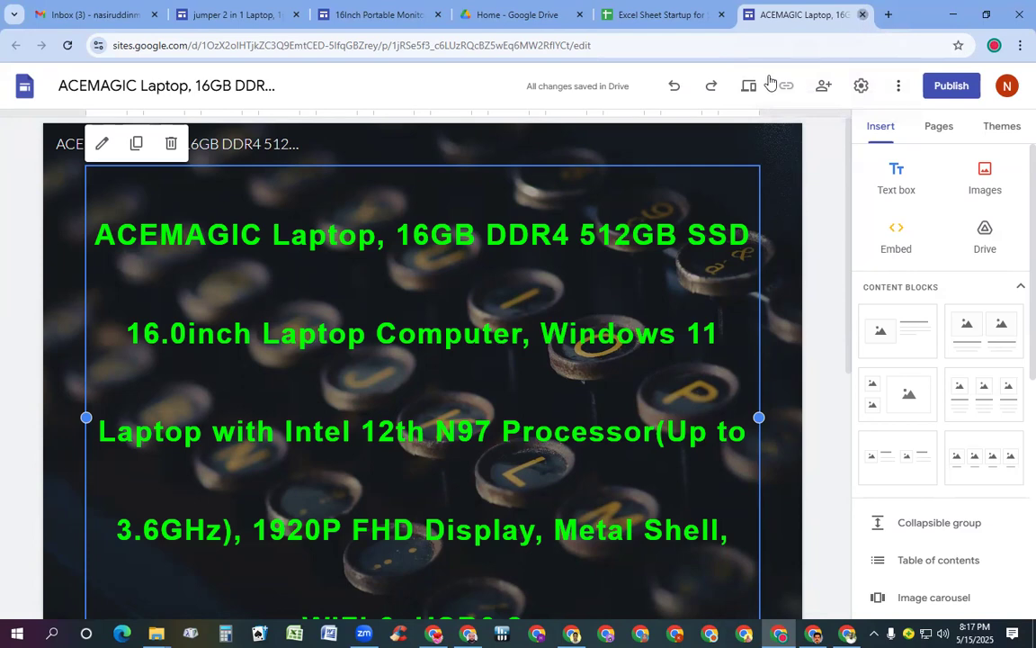
key("ctrl+w")
Select all of the product title text on the jumper 2 in 1 Laptop page
left_click(302, 18)
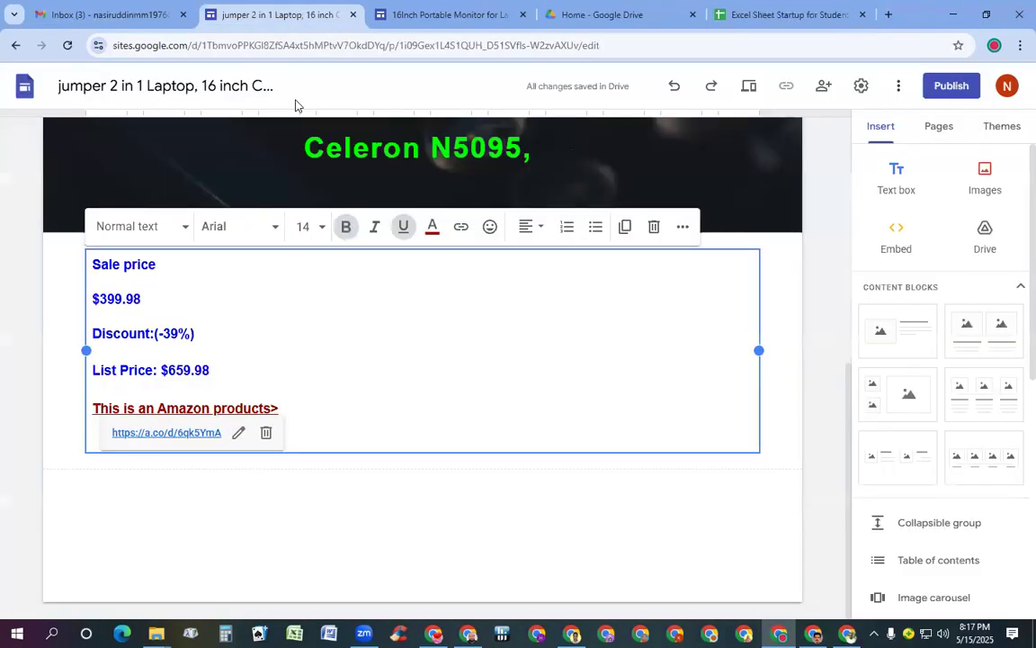
scroll(379, 234, "up", 4)
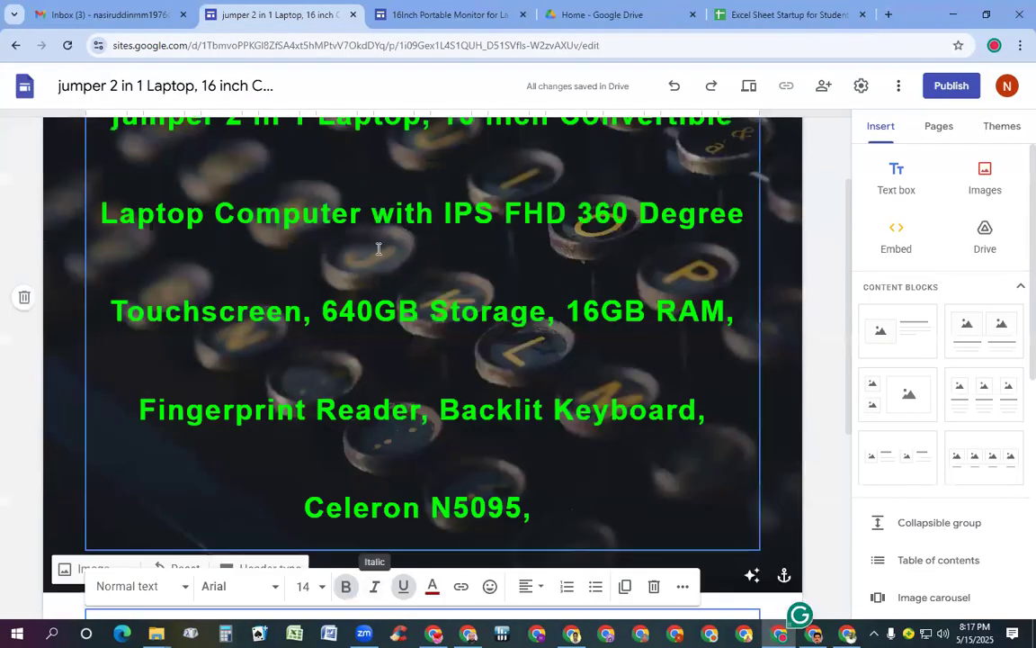
scroll(391, 287, "up", 1)
left_click(405, 357)
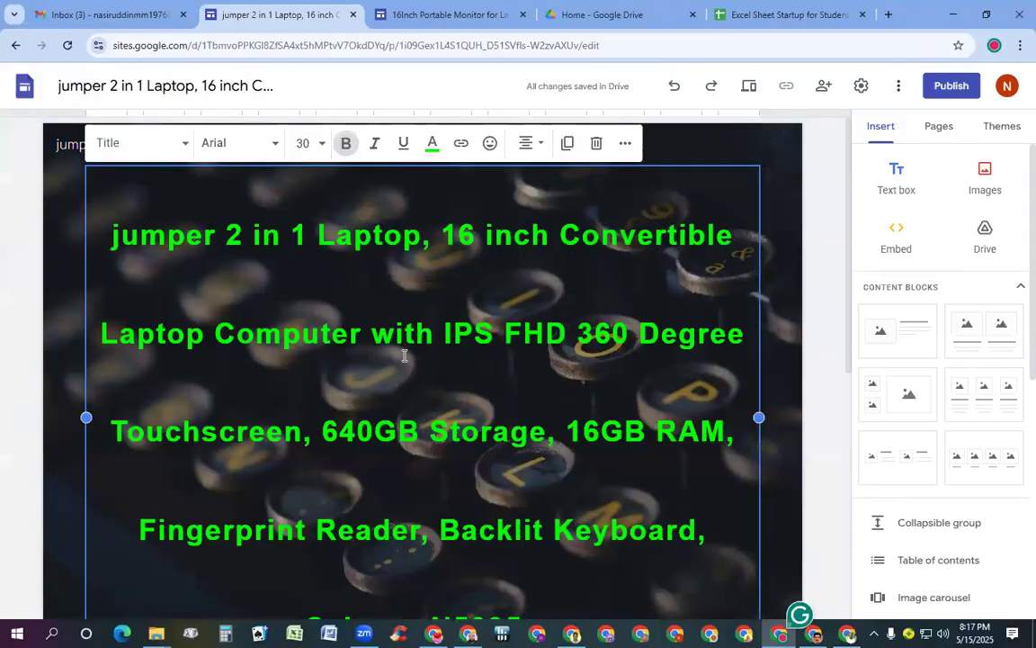
key("ctrl+a")
key("ctrl+c")
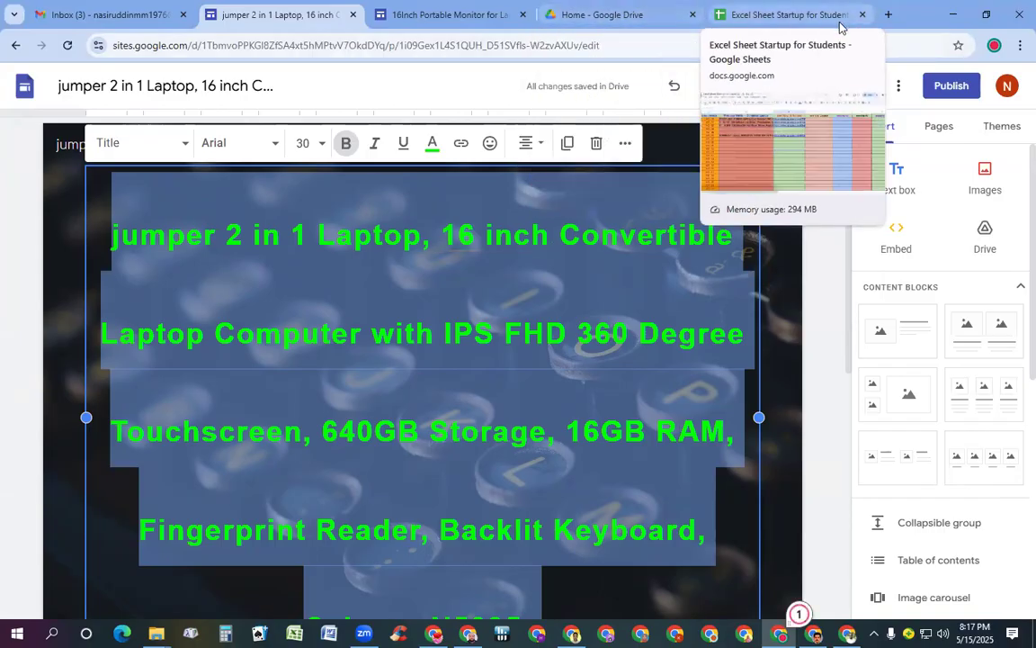
Paste the jumper 2 in 1 Laptop title into cell B8 for product NO - 07
left_click(760, 22)
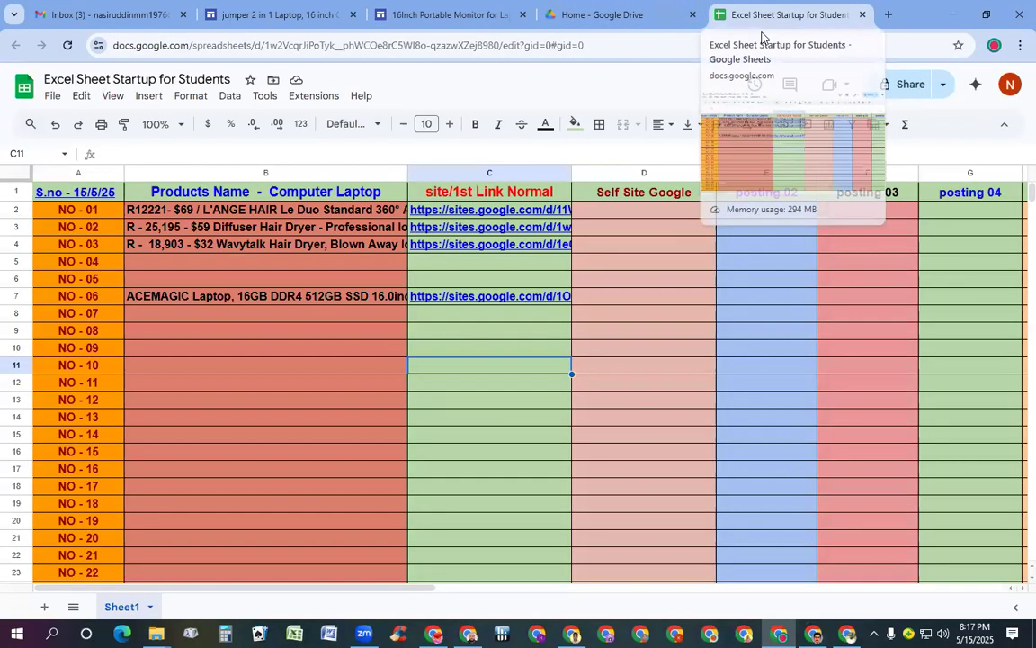
double_click(175, 314)
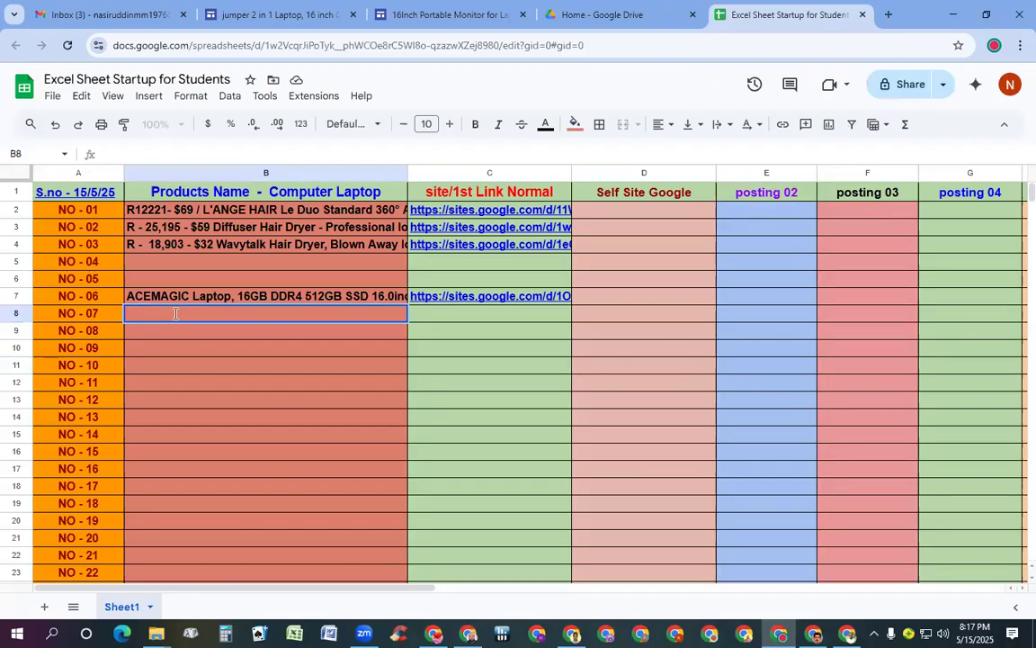
left_click(157, 390)
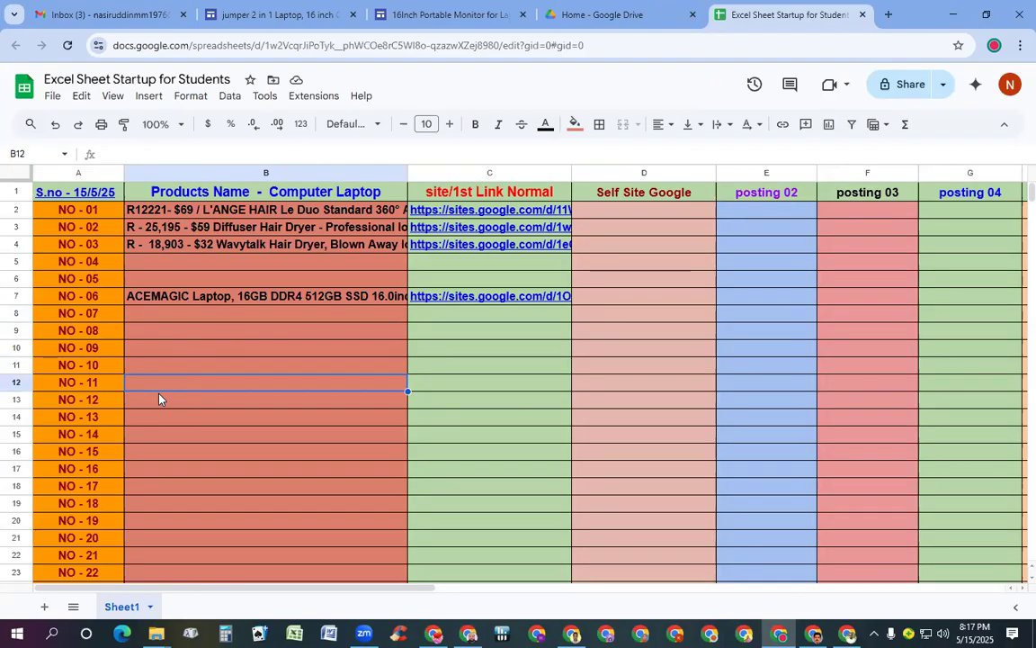
left_click(139, 316)
double_click(138, 315)
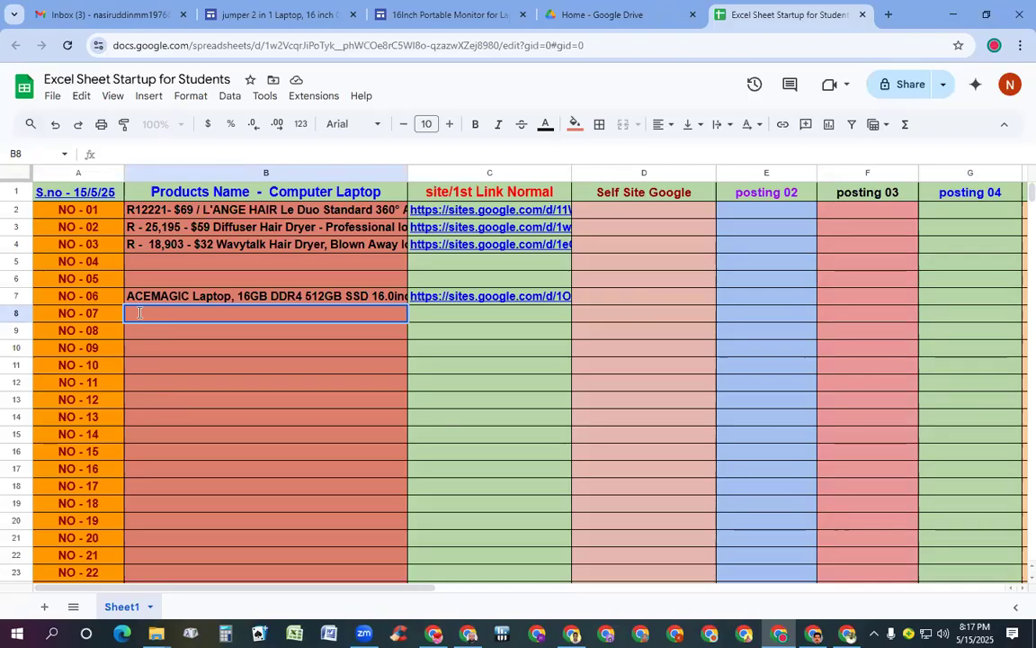
key("ctrl+v")
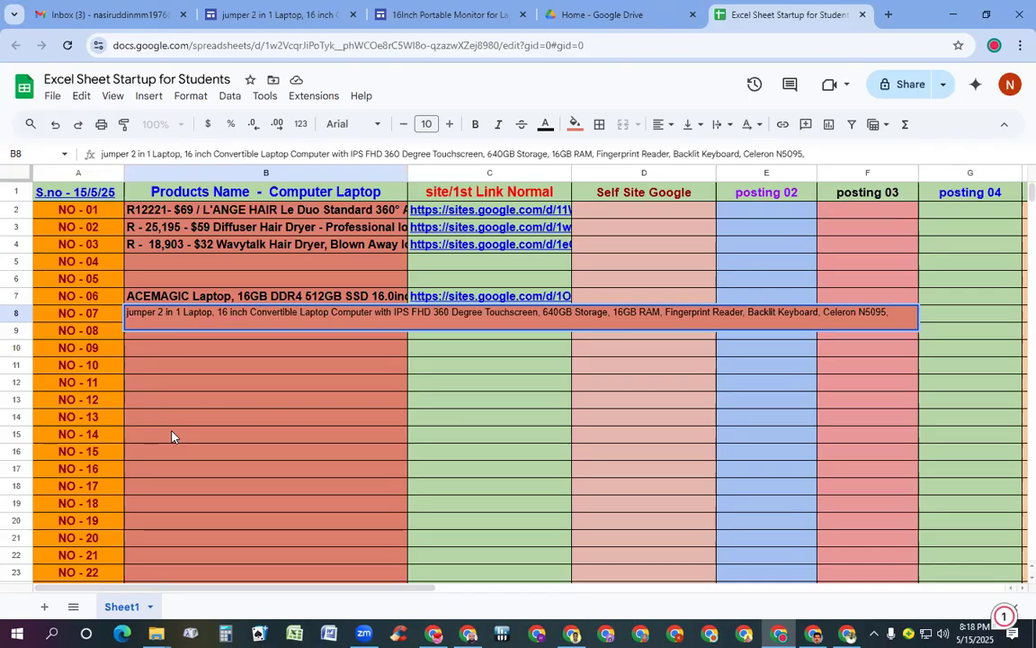
left_click(219, 361)
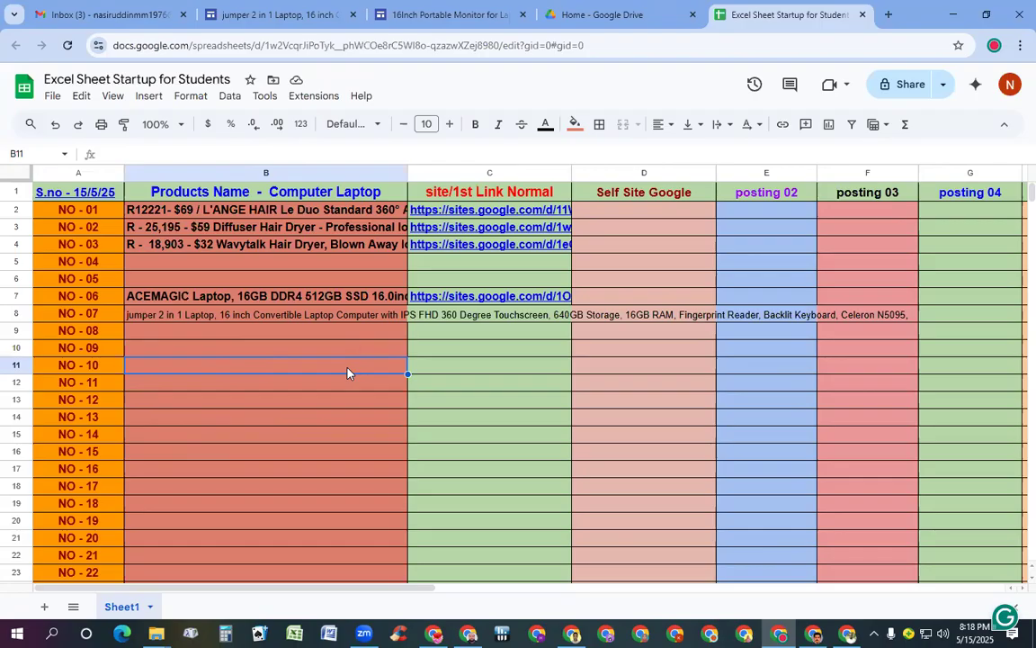
Set B8's text wrapping to Clip
left_click(730, 129)
left_click(764, 151)
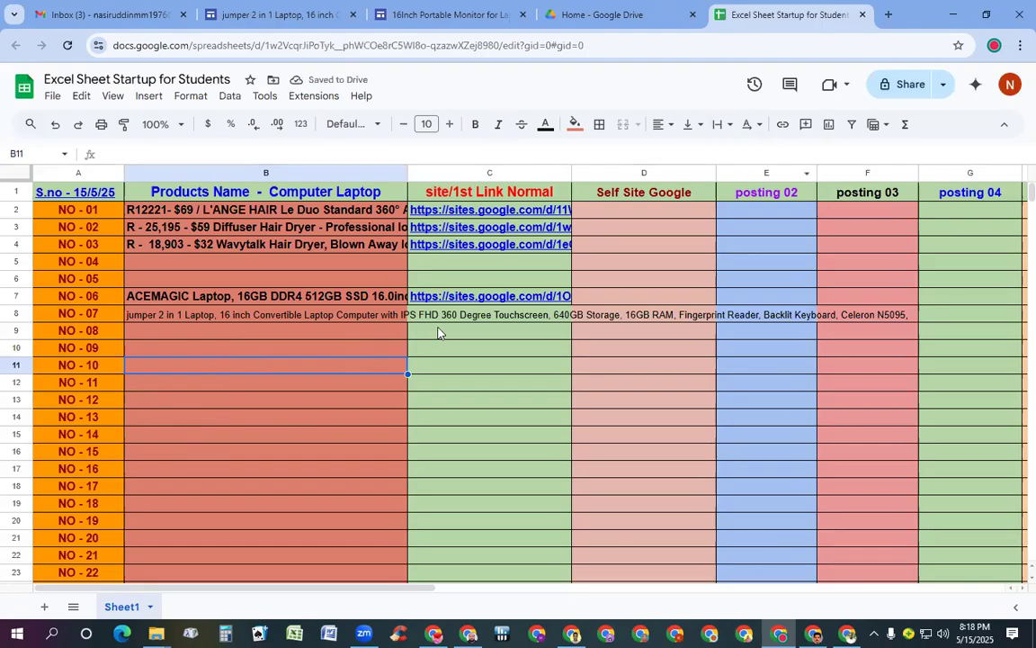
left_click(315, 297)
left_click(329, 319)
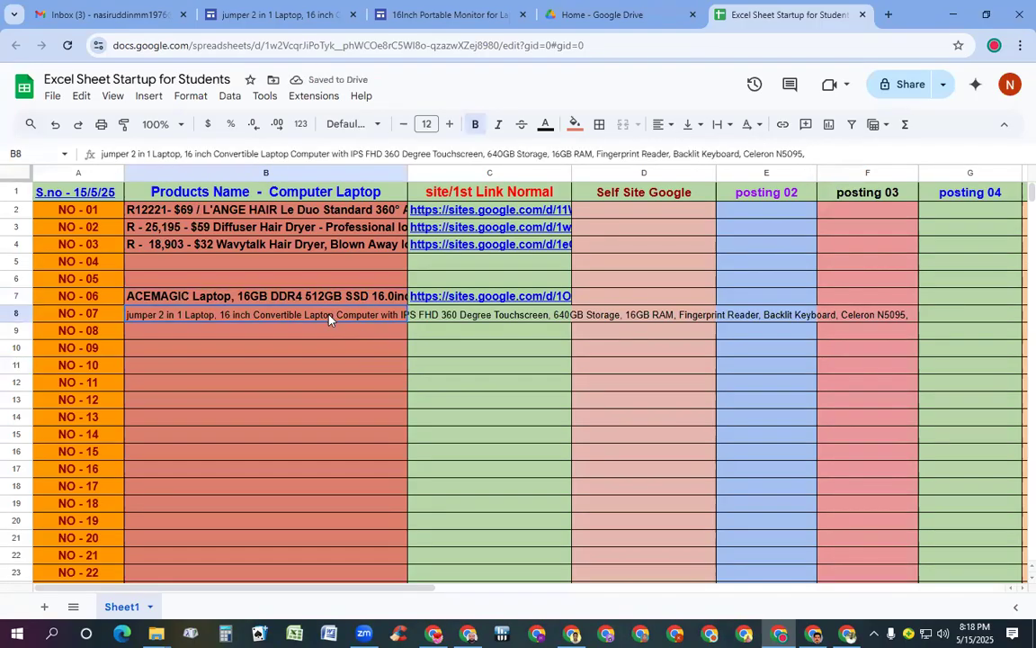
left_click(724, 124)
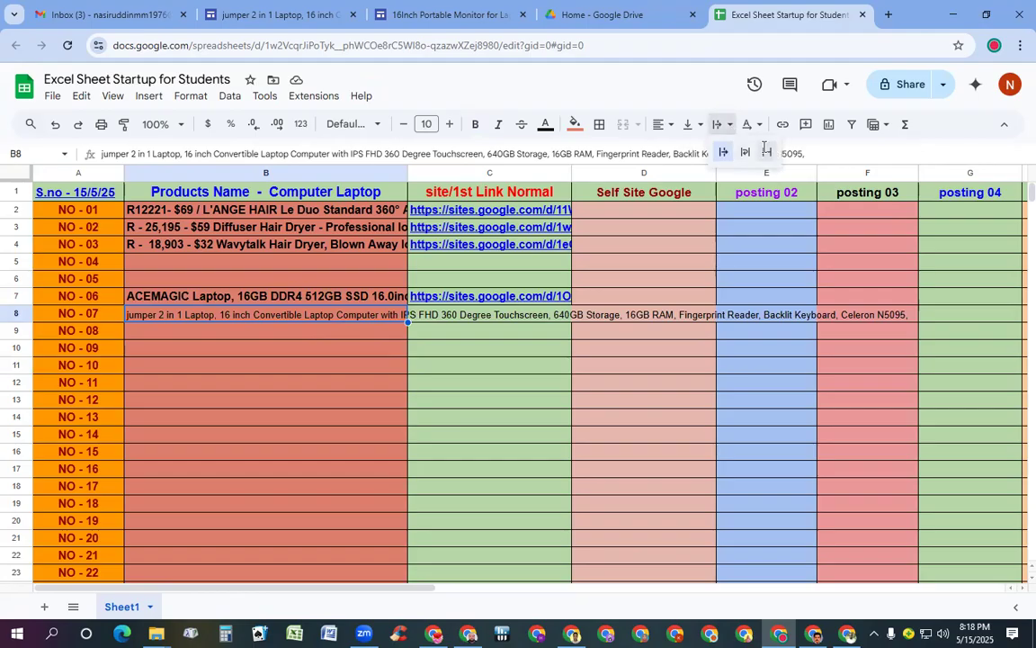
left_click(765, 153)
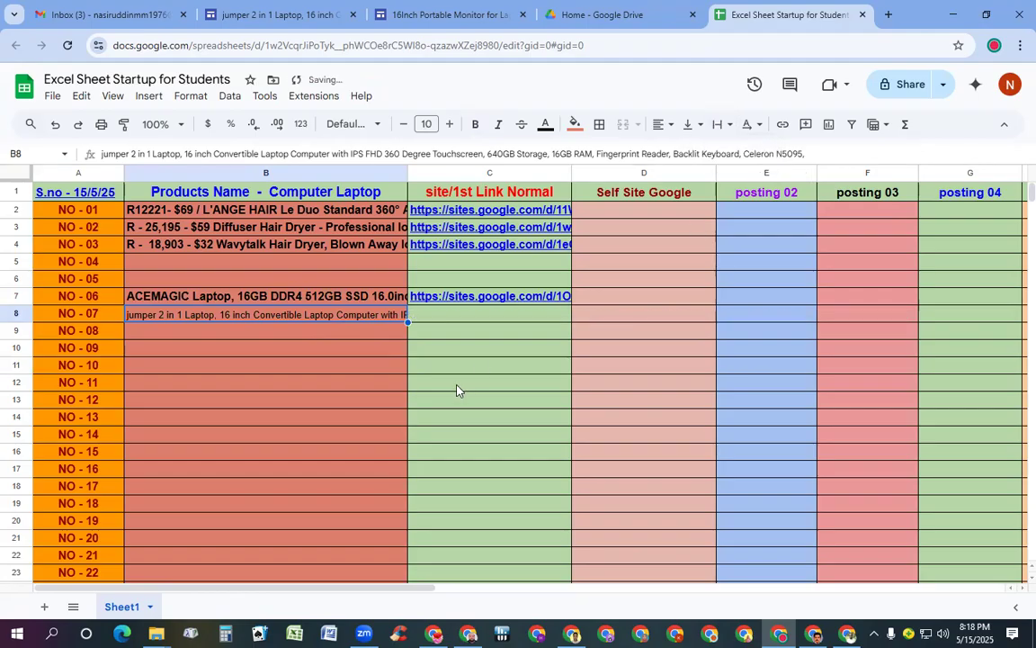
Copy the jumper laptop's Google Sites page URL from the address bar
left_click(238, 15)
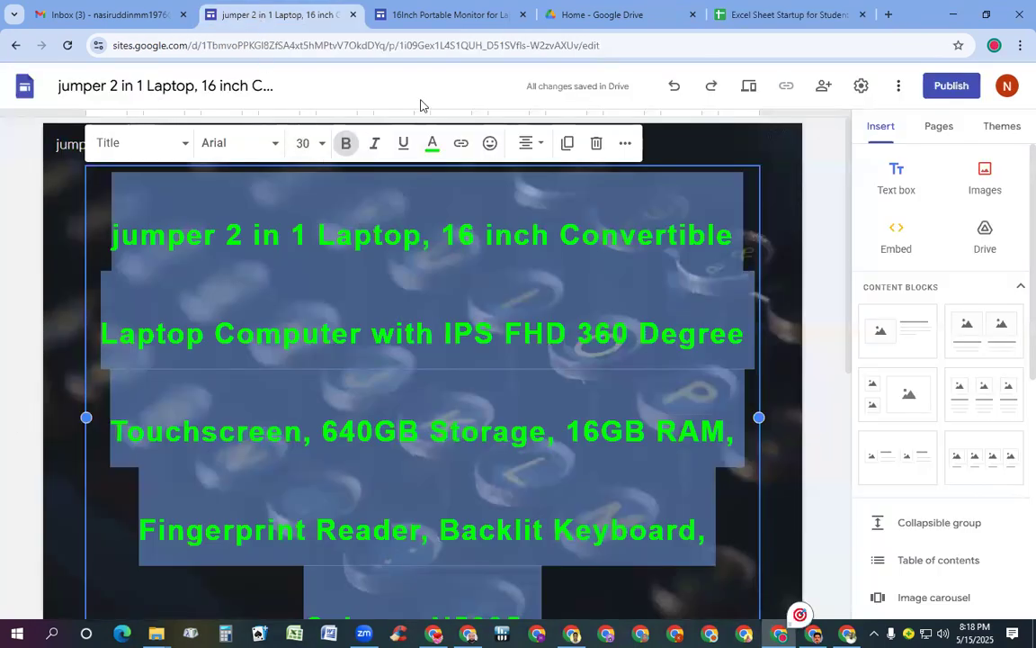
left_click(626, 46)
key("ctrl+a")
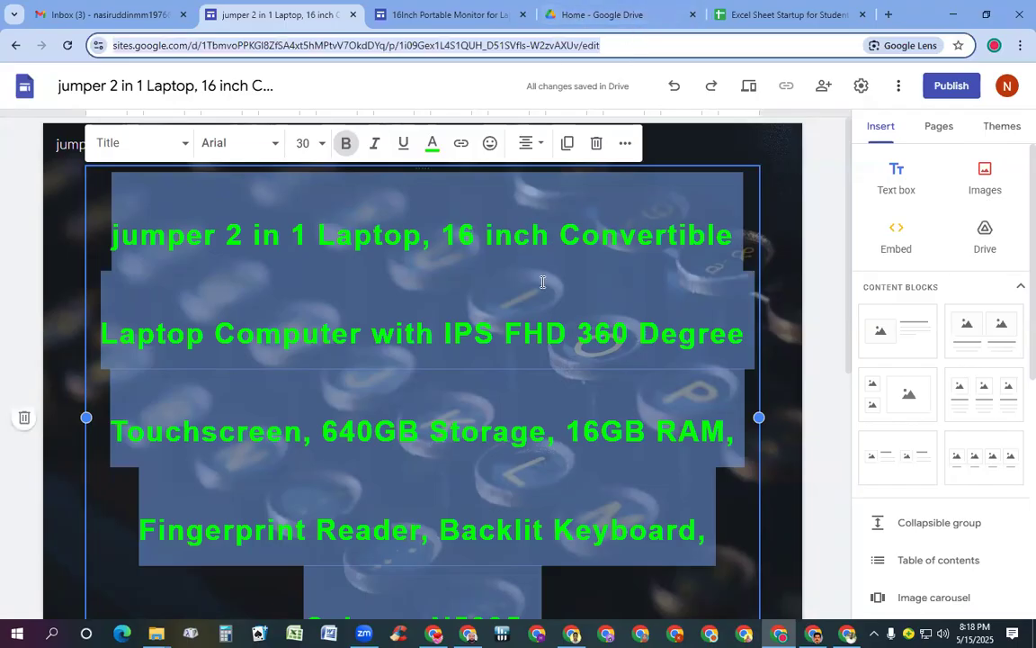
left_click(765, 15)
Paste the jumper page link into C8 and clip it to the cell width
double_click(452, 317)
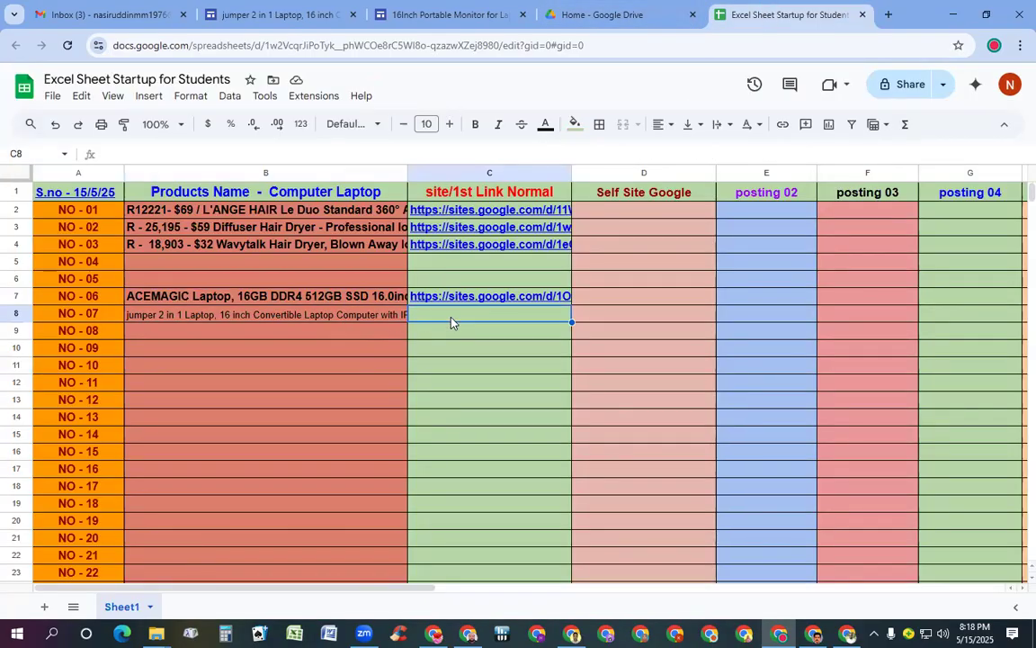
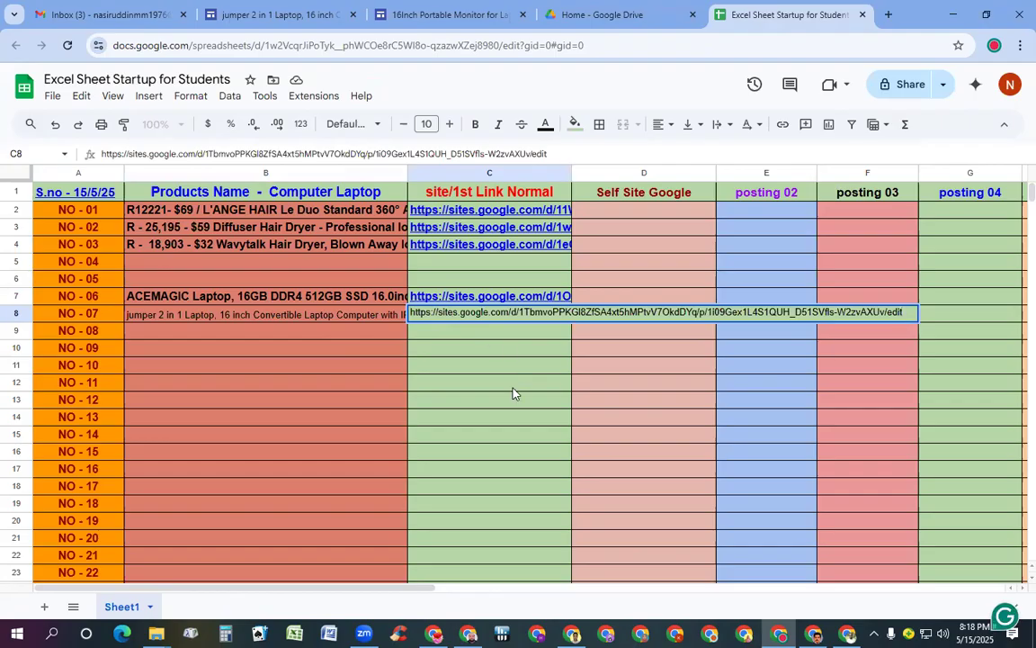
left_click(727, 124)
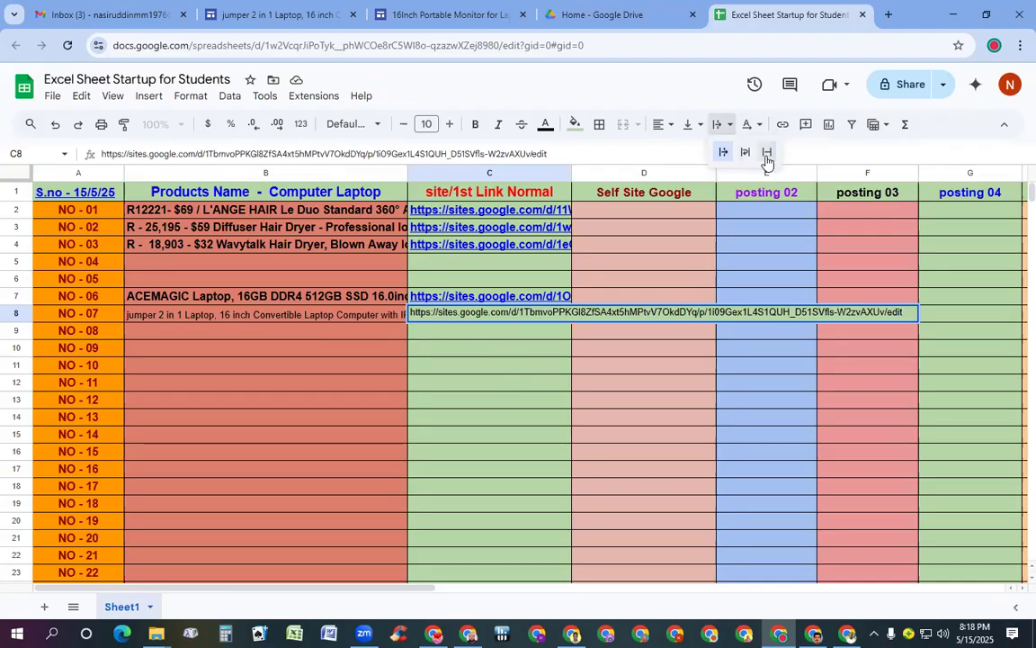
left_click(766, 153)
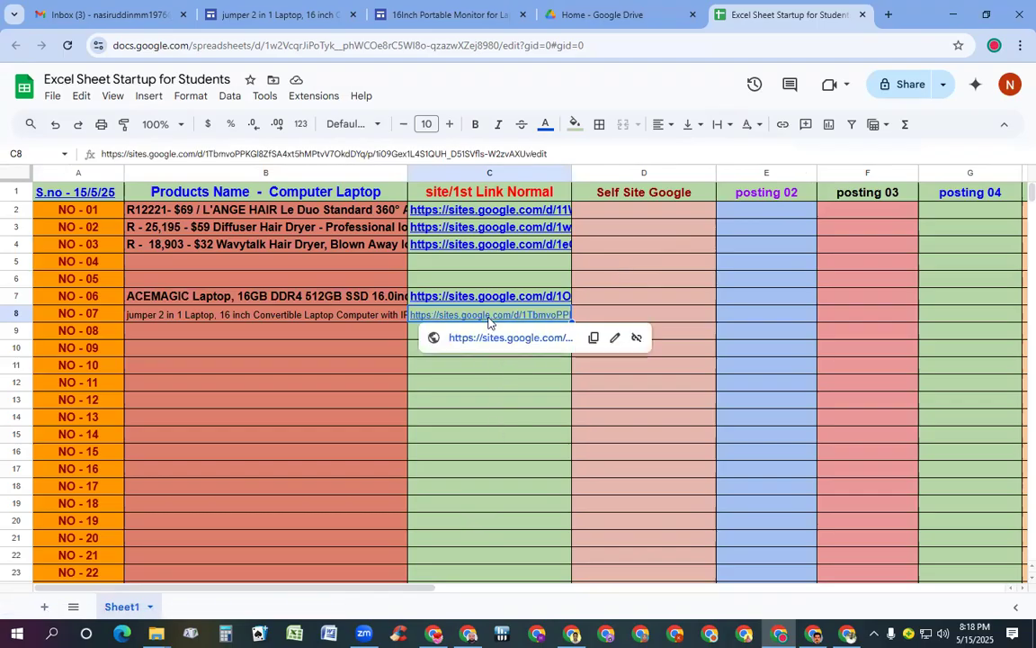
left_click(451, 126)
Make C8's link 12-point bold in blue
left_click(450, 126)
left_click(478, 126)
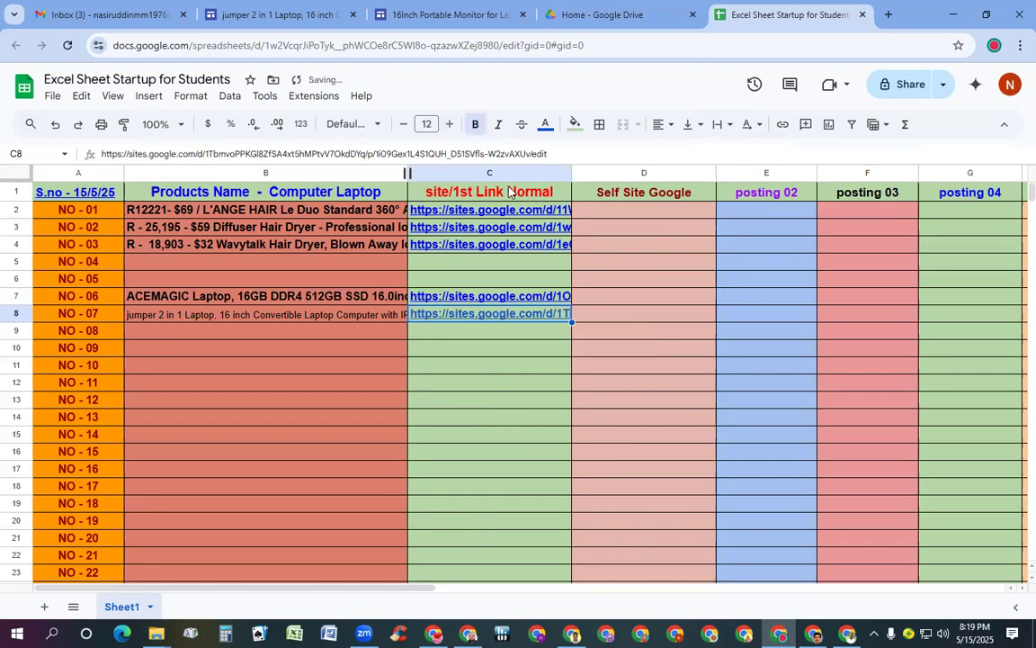
mouse_move(533, 323)
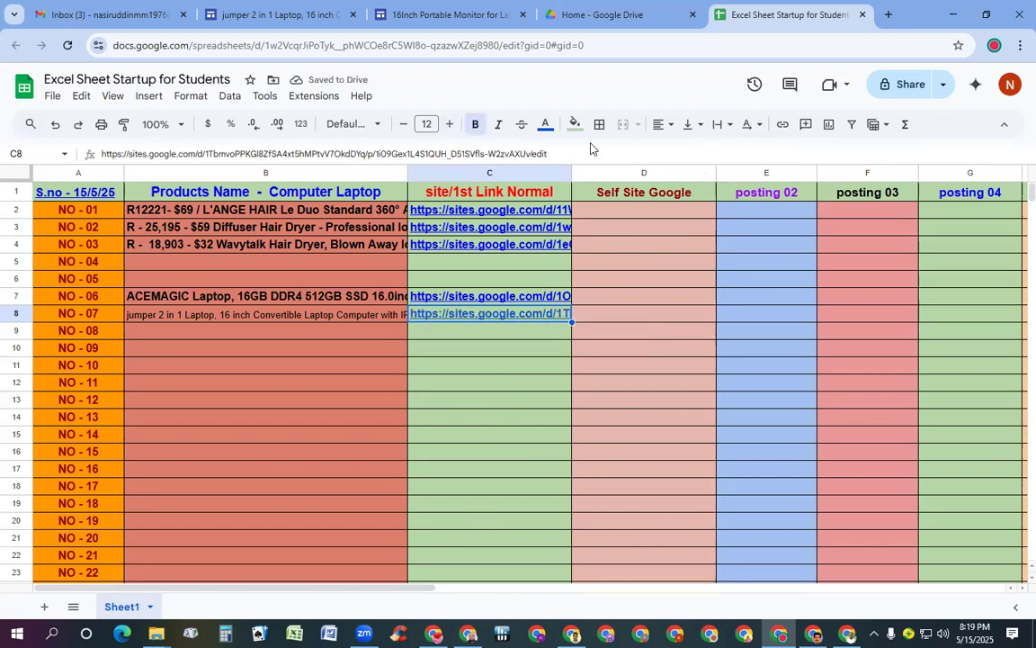
left_click(545, 125)
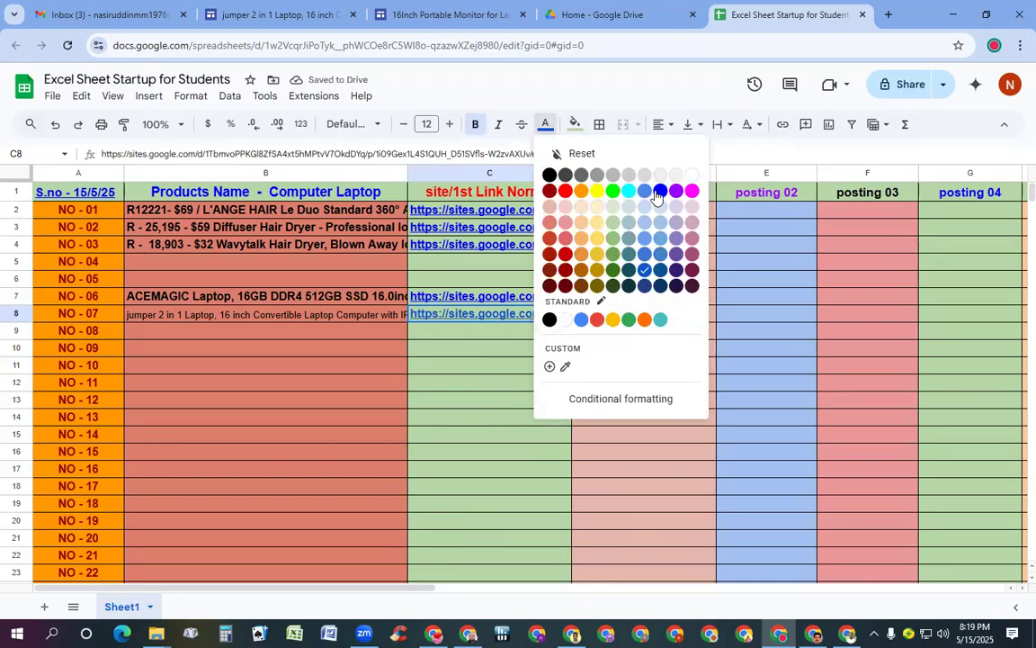
left_click(660, 192)
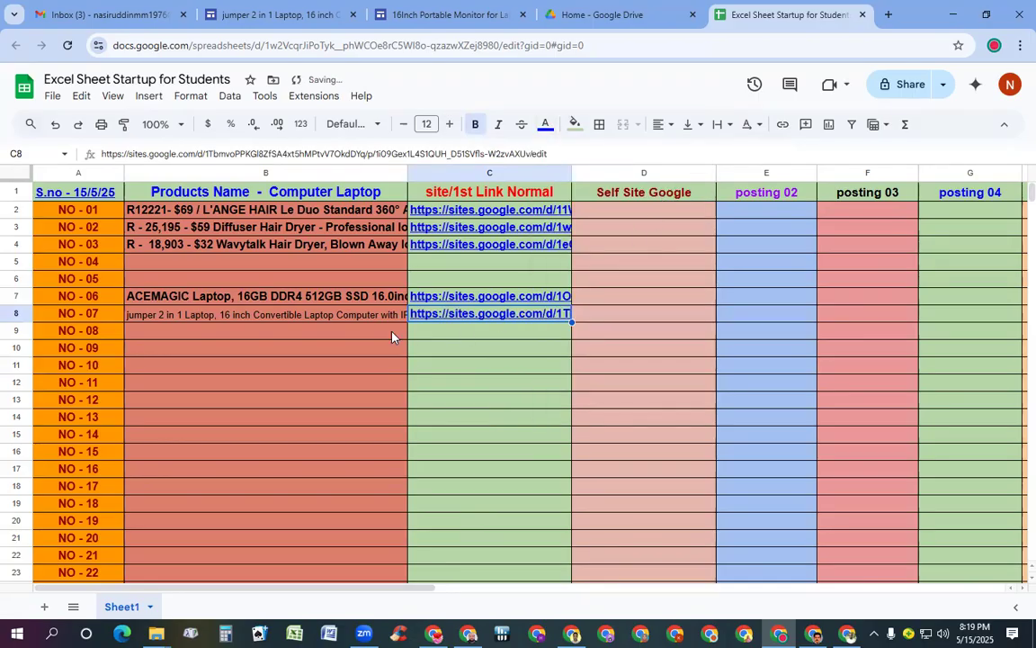
Make B8's laptop title 12-point bold
left_click(339, 315)
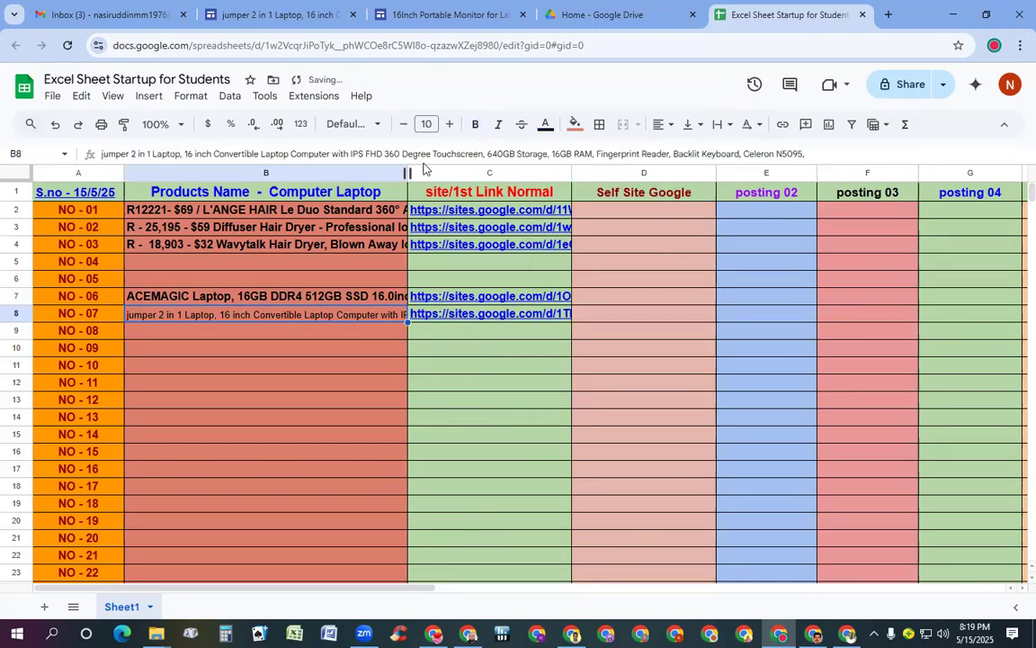
left_click(451, 125)
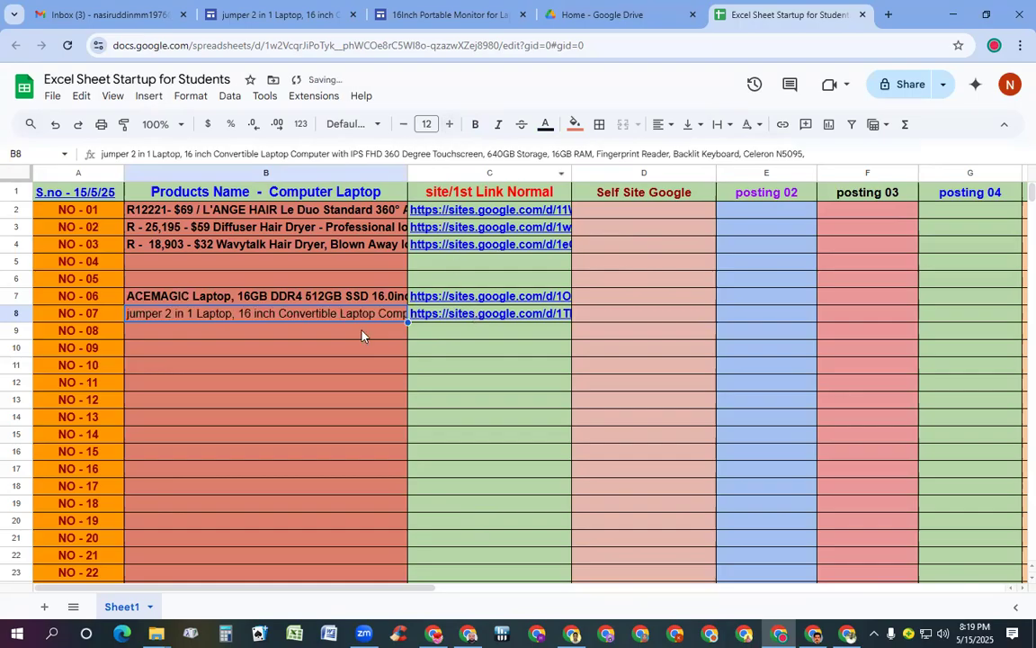
left_click(475, 124)
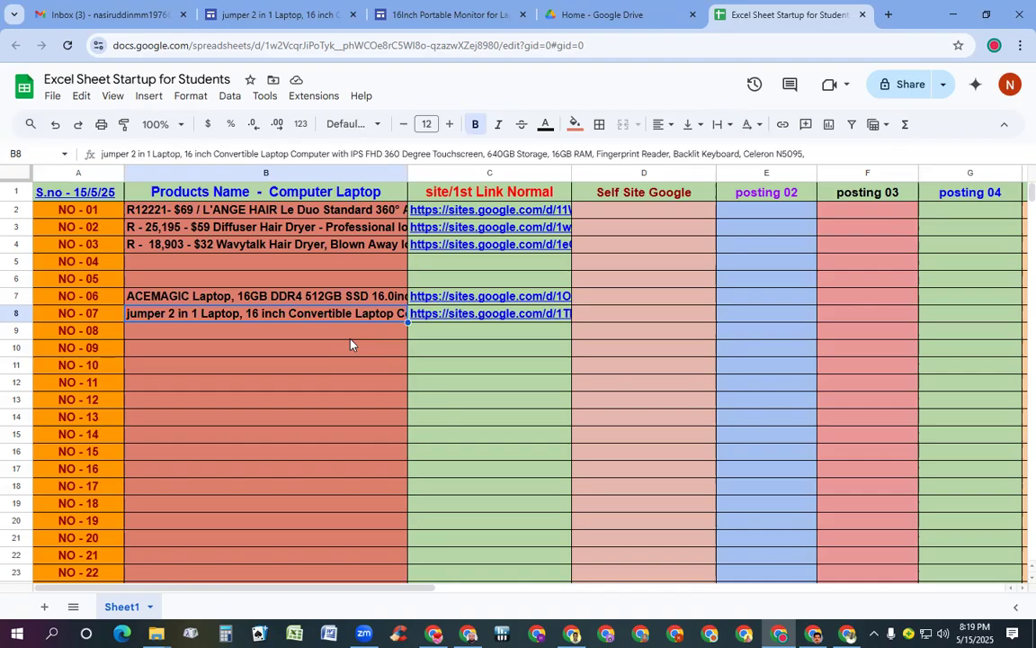
left_click(428, 14)
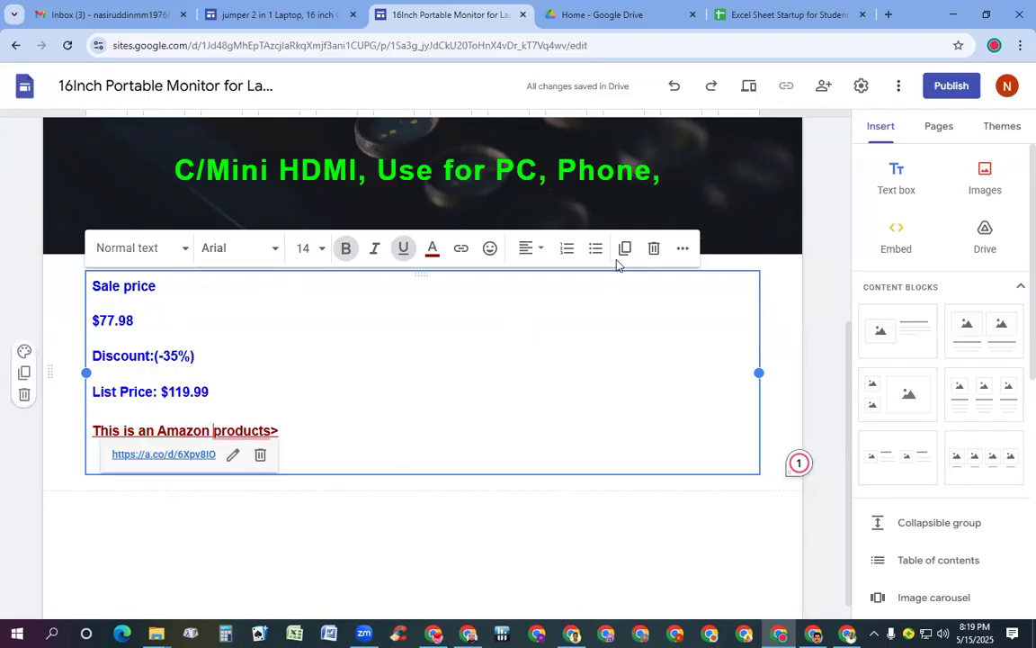
left_click(824, 12)
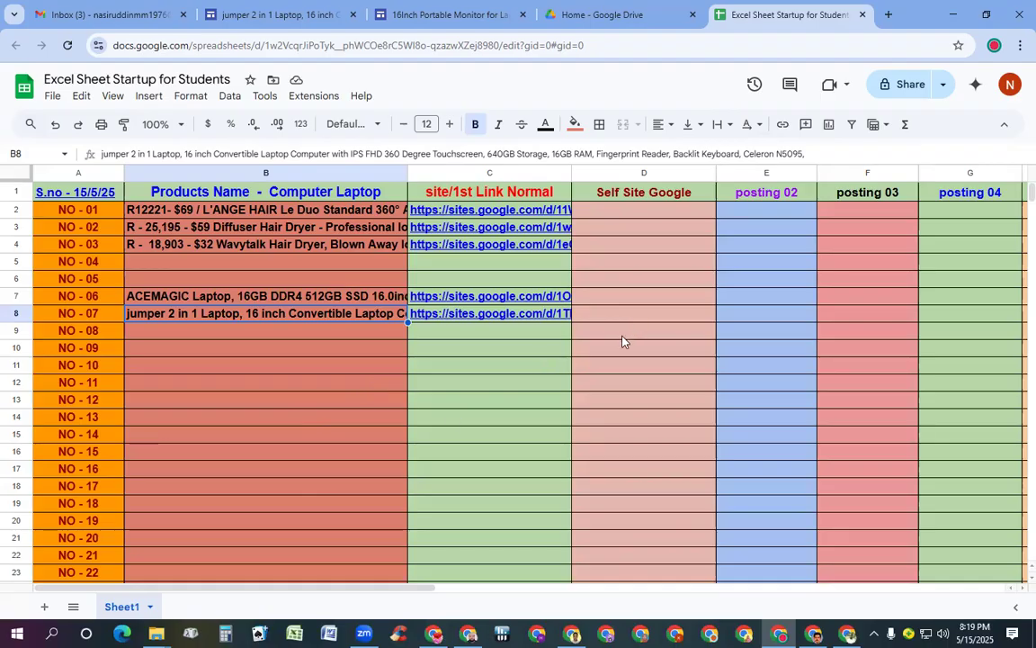
mouse_move(421, 318)
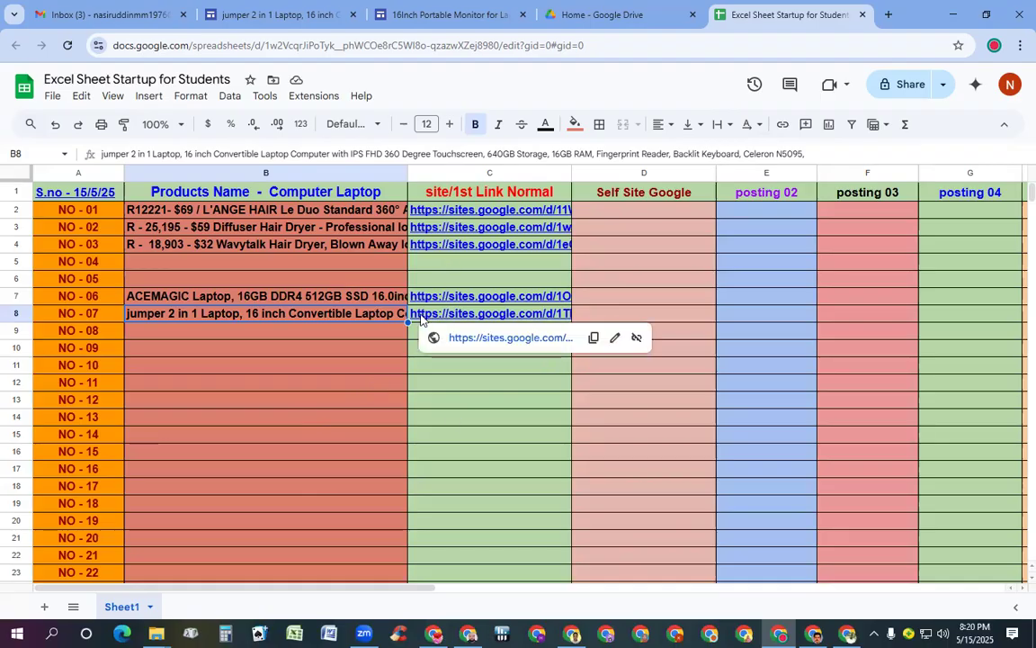
Clear the hair dryer and L'ANGE HAIR titles from cells B2, B3 and B4
left_click(257, 245)
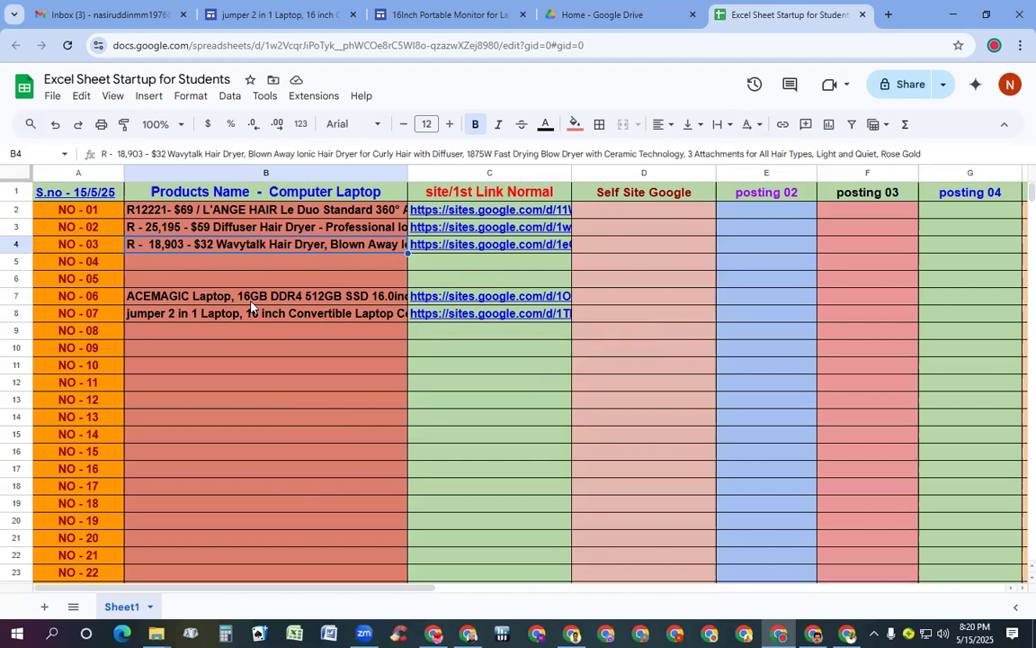
key("Delete")
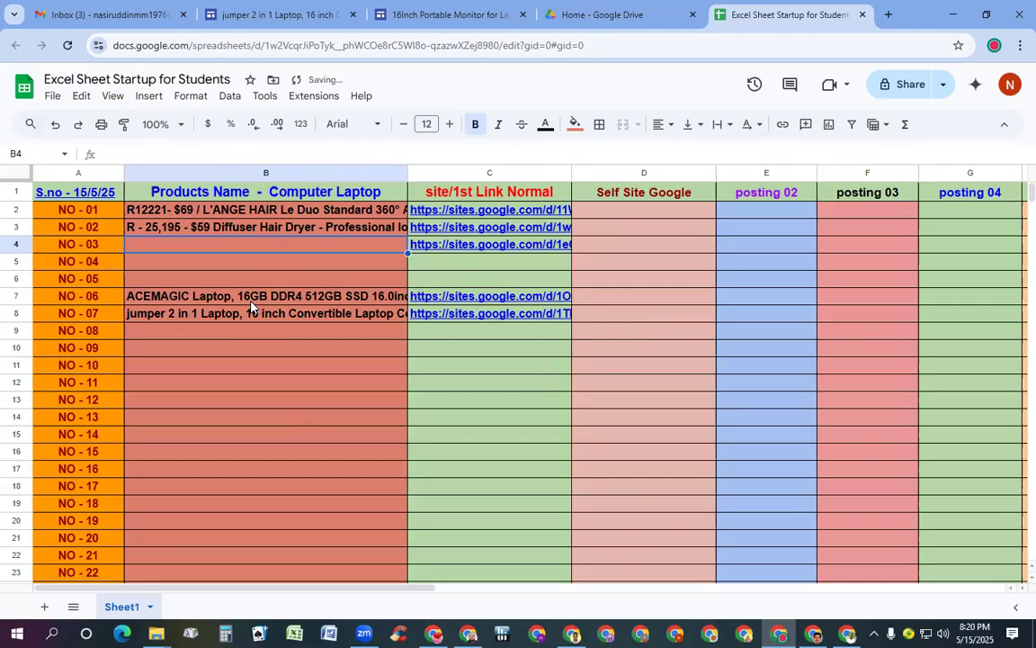
left_click(210, 232)
key("Delete")
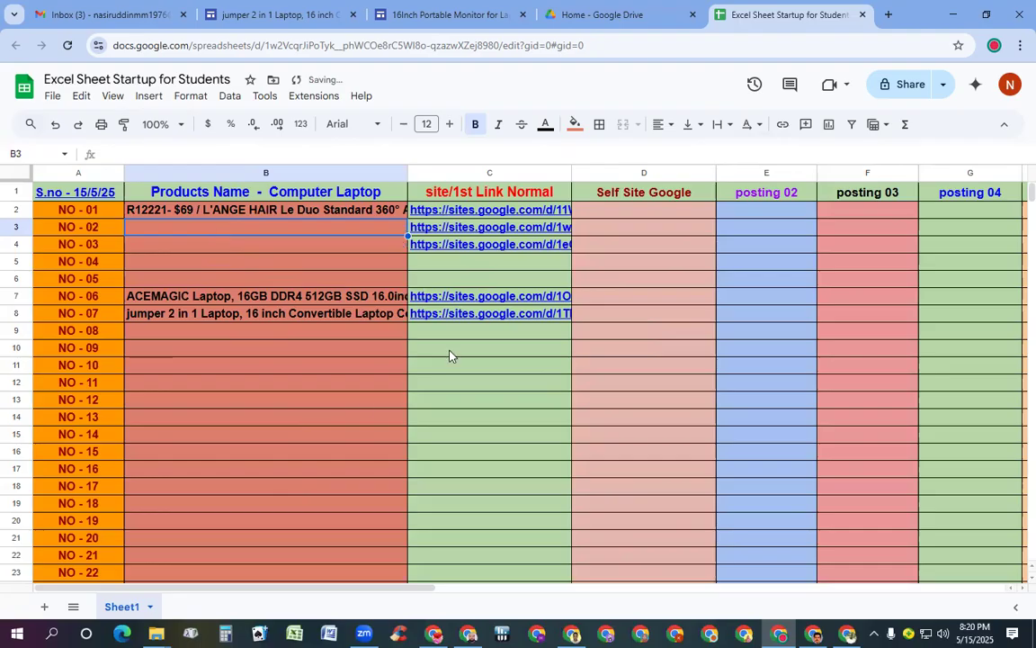
left_click(265, 214)
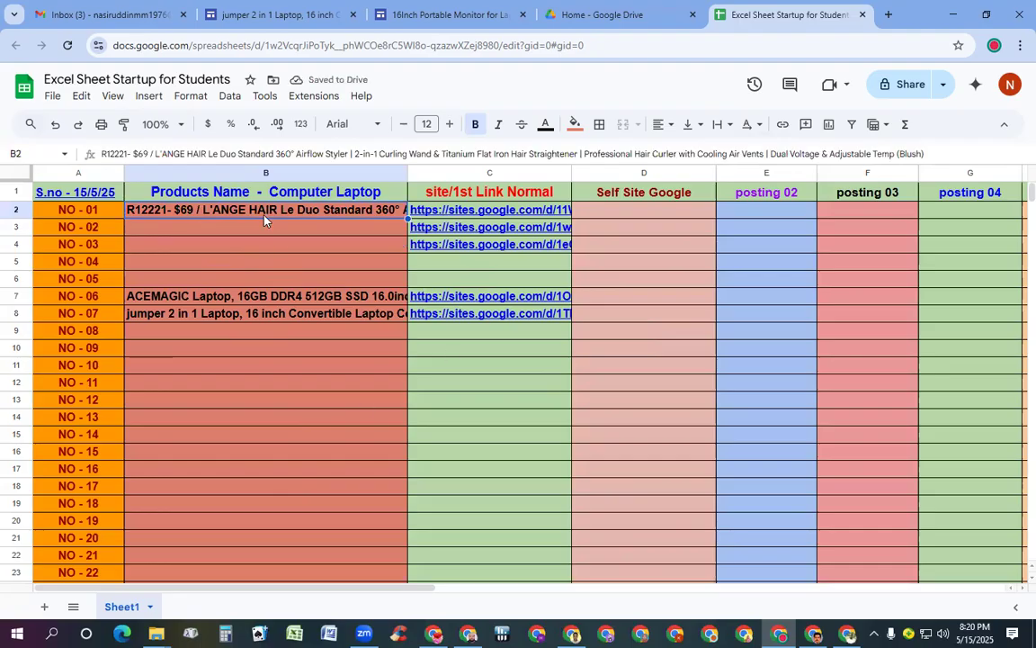
key("Delete")
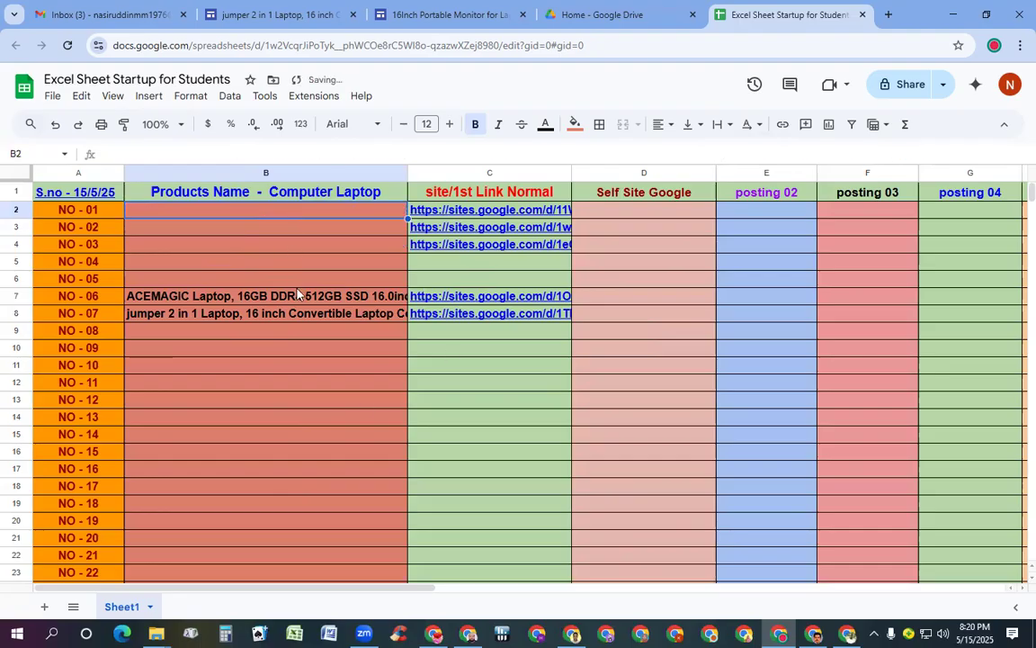
Delete the Sites links in C2:C8 and the laptop names in B7:B9
left_click(527, 217)
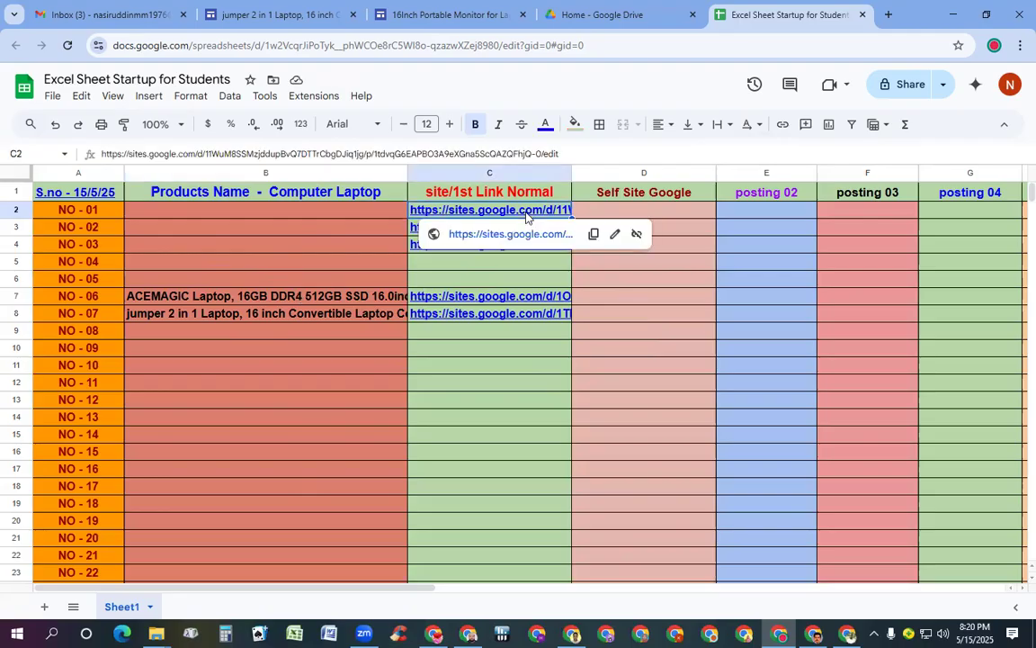
key("shift+Down")
key("shift+Down")
key("shift+Down")
key("shift+Down")
key("shift+Down")
key("shift+Down")
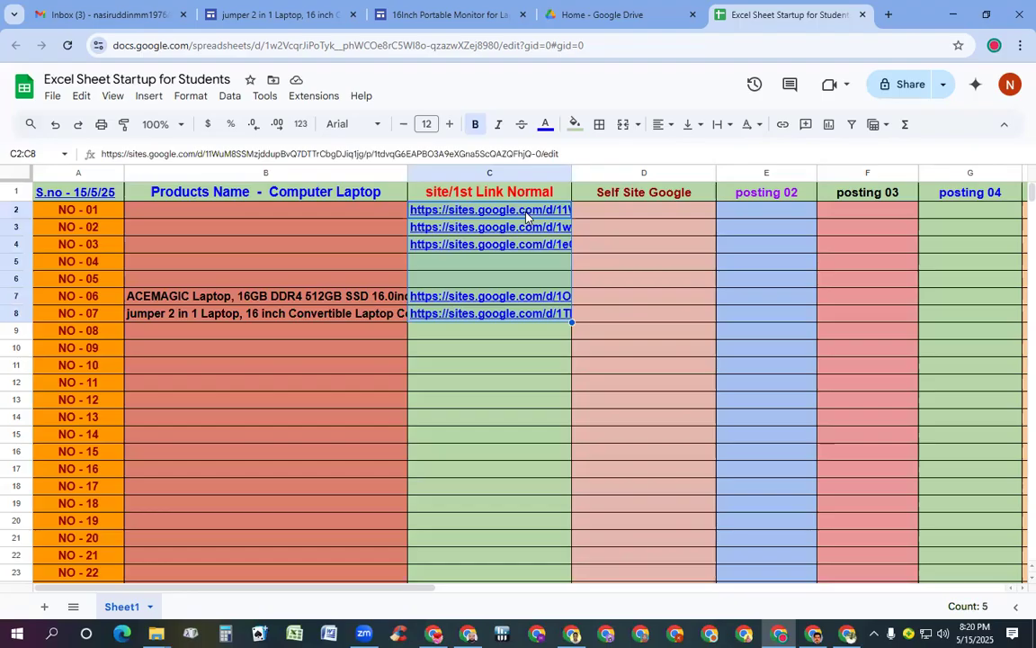
key("Delete")
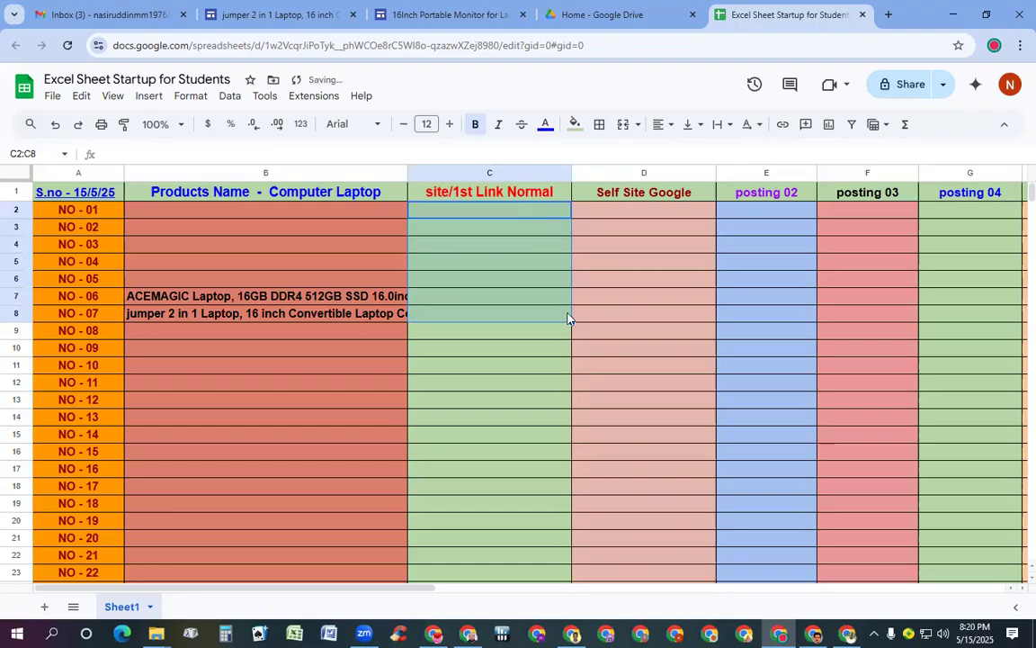
left_click(329, 300)
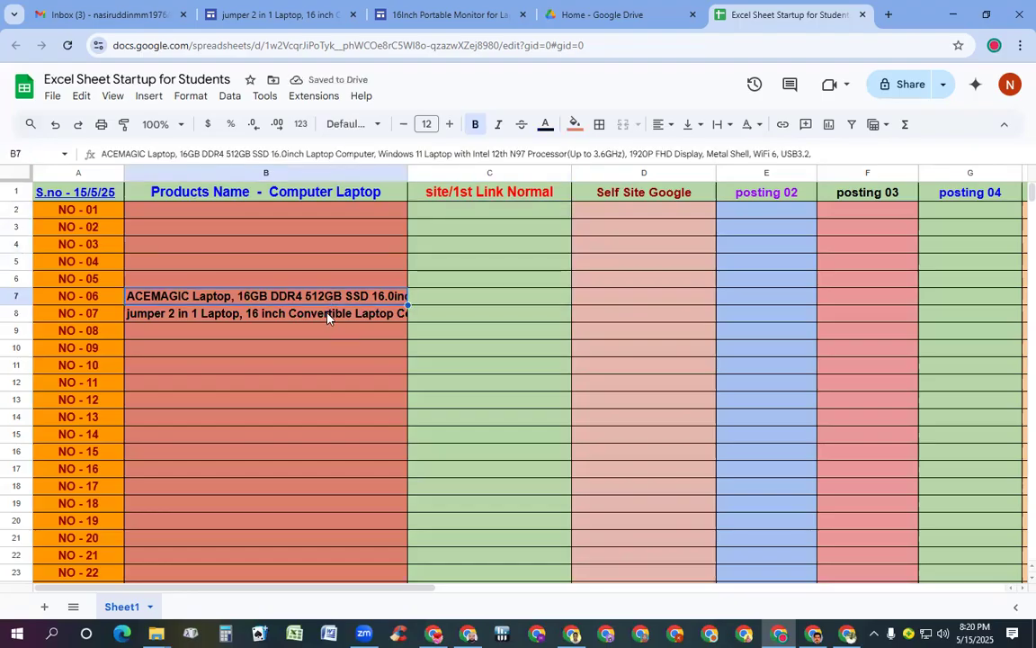
key("shift+Down")
key("shift+Down")
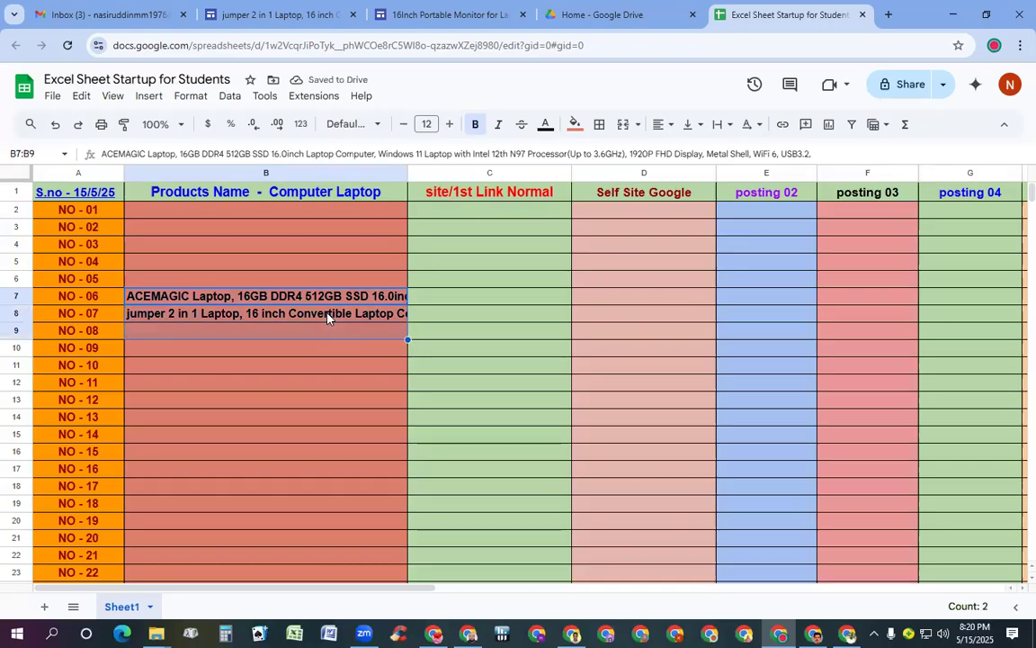
key("Delete")
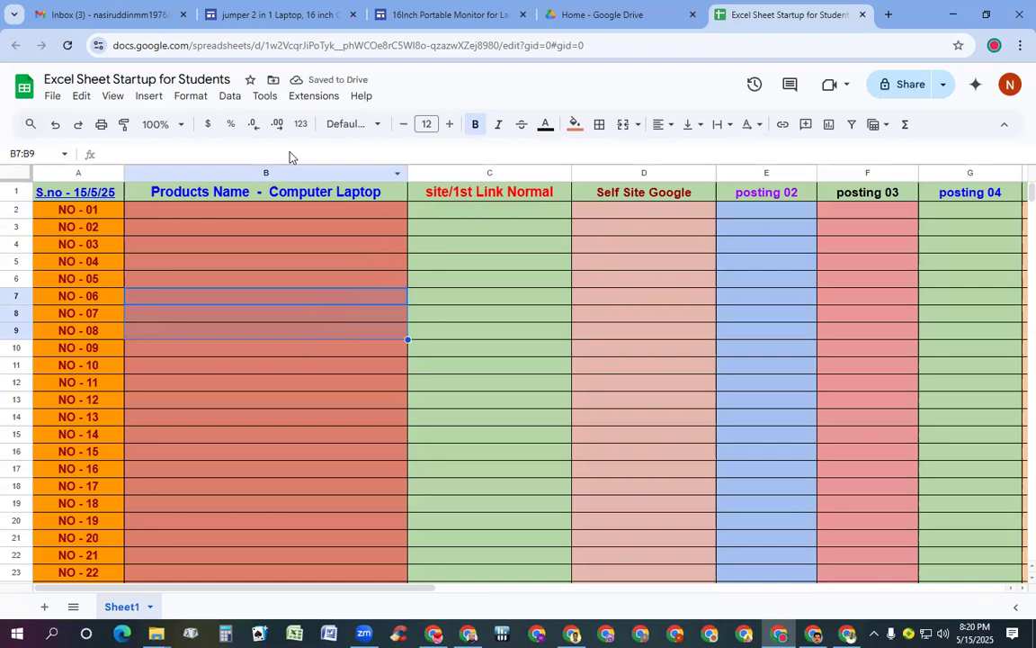
Open the 'This is an Amazon products>' link from the jumper laptop page's price box
left_click(261, 18)
scroll(317, 469, "down", 5)
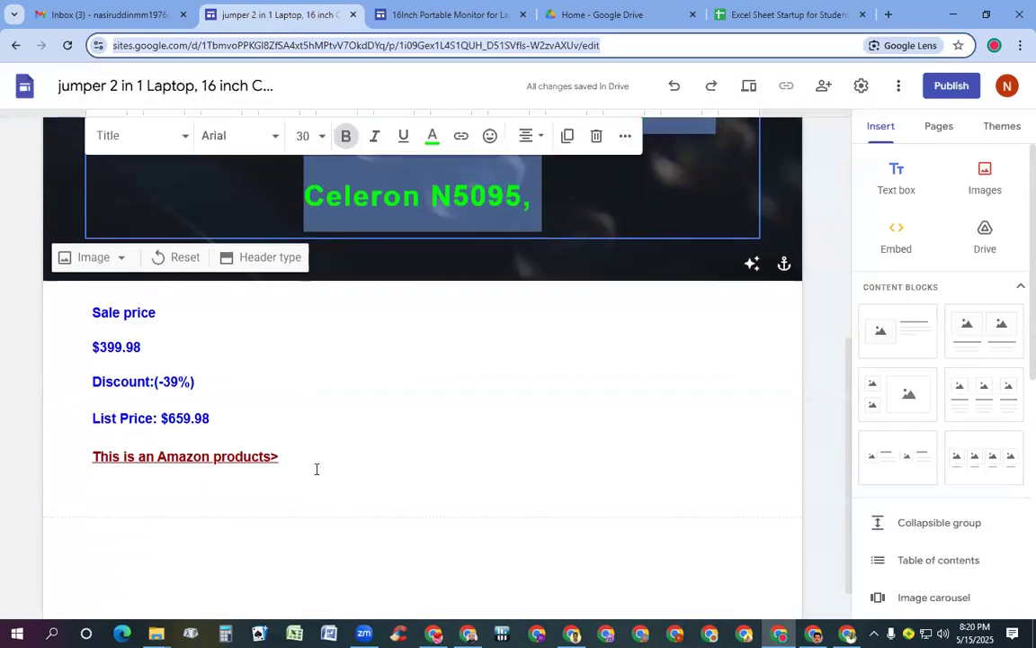
left_click(193, 459)
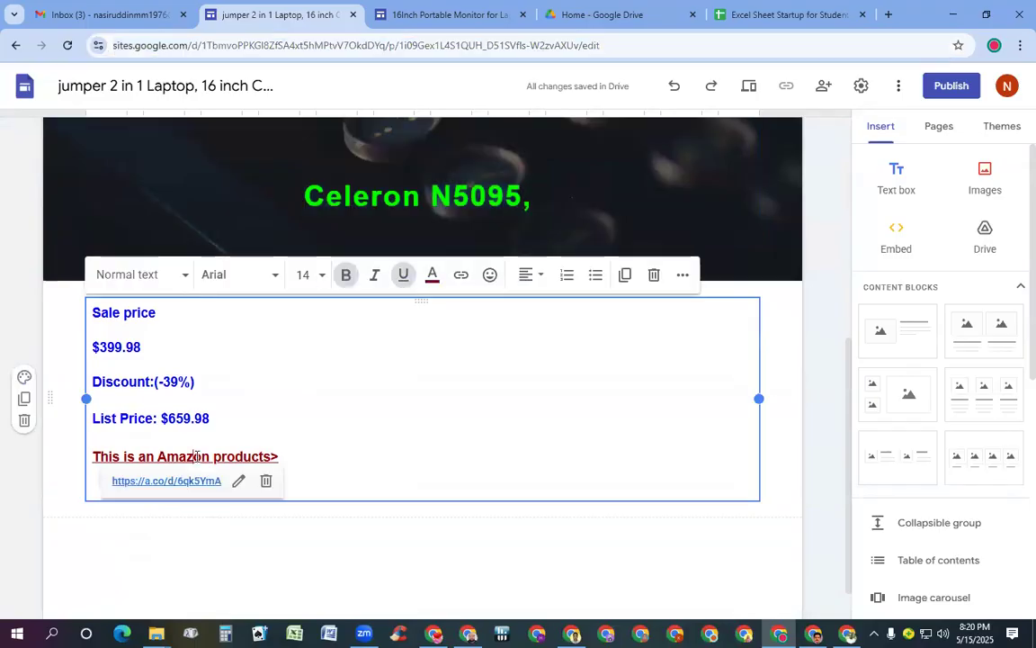
left_click(184, 484)
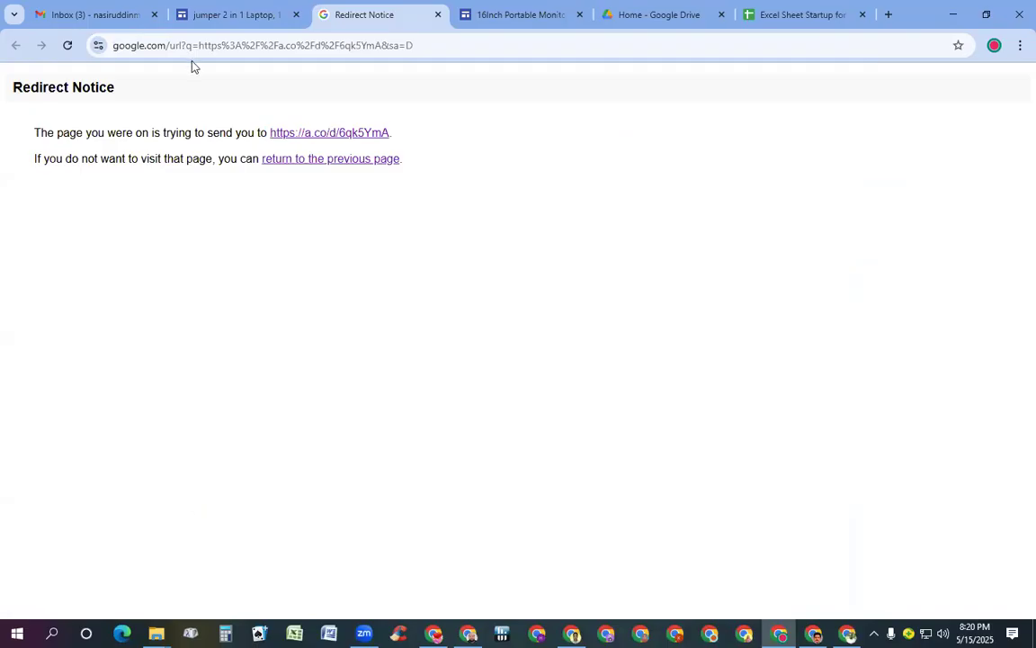
left_click(343, 135)
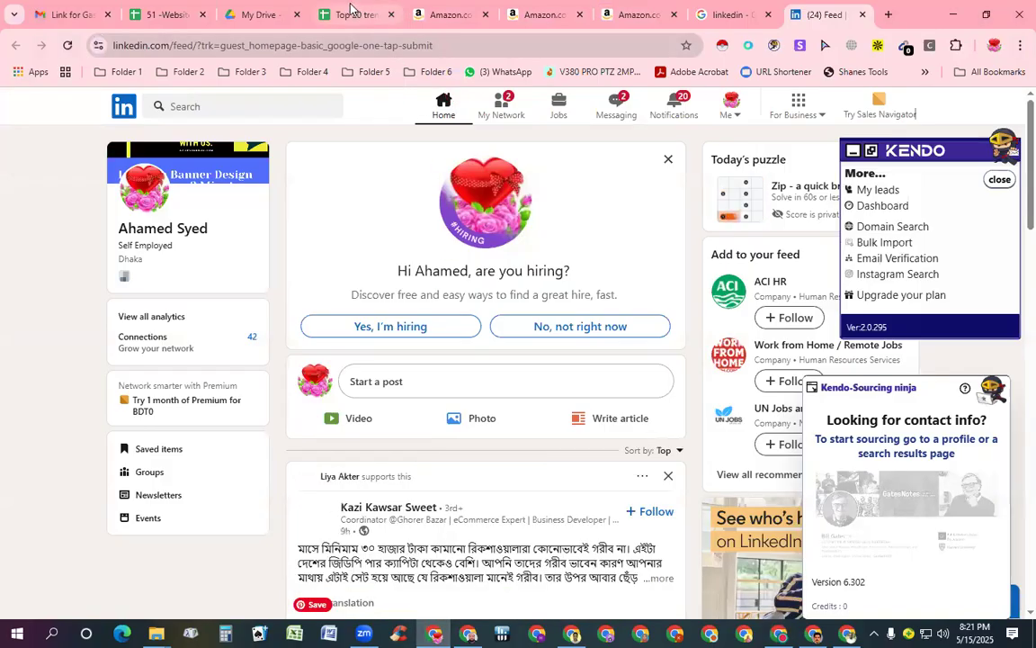
Go to the Top 20 trending products (A Group) spreadsheet's 01 - Cleaner sheet
left_click(349, 14)
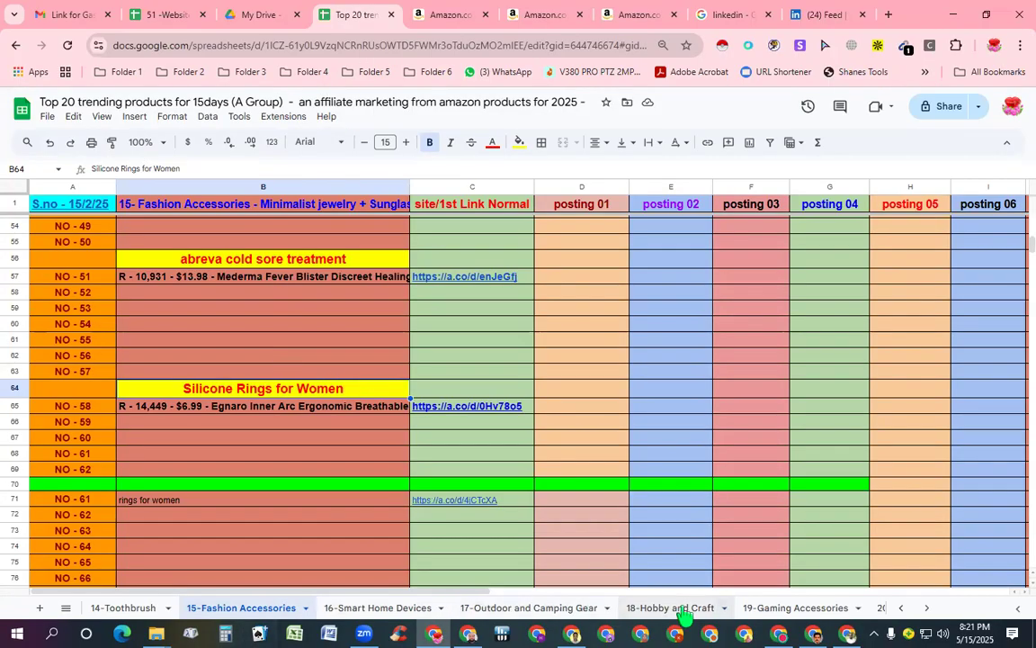
left_click(904, 608)
left_click(904, 608)
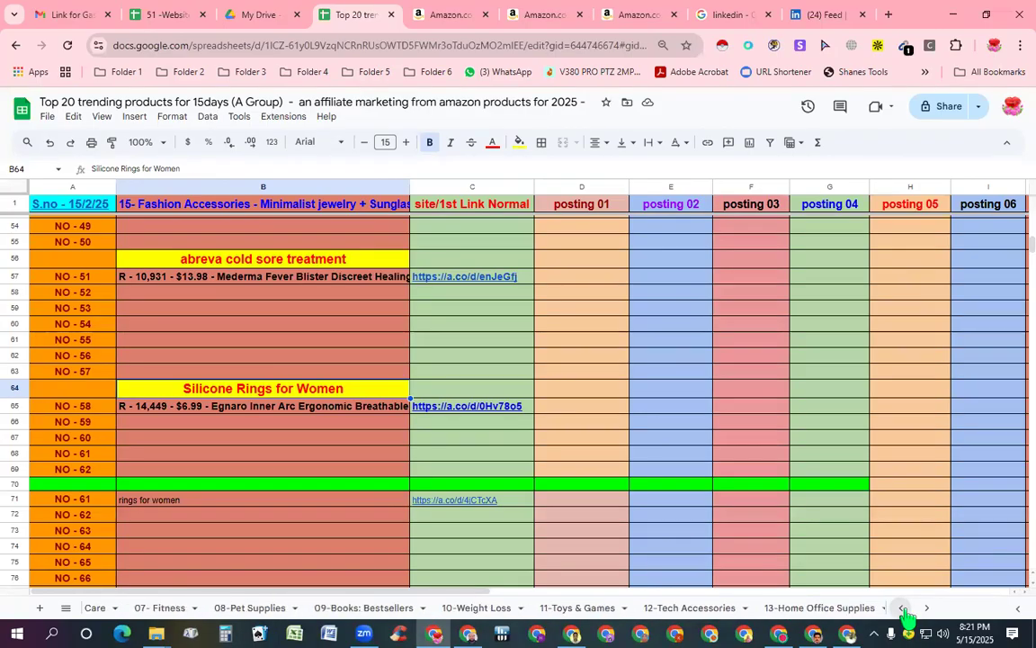
left_click(904, 608)
left_click(139, 609)
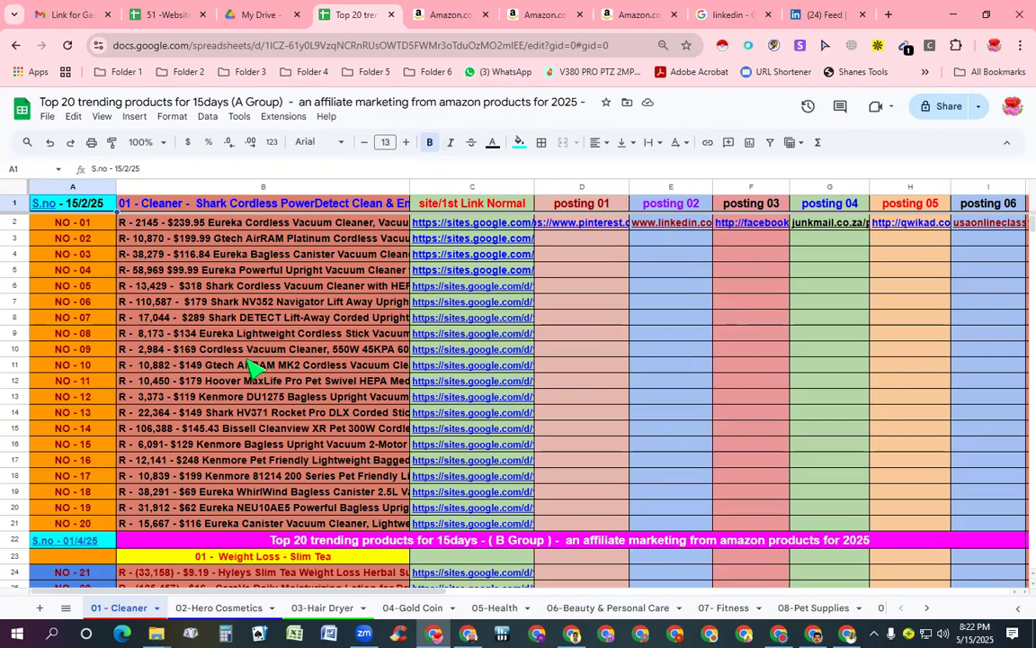
scroll(170, 446, "down", 3)
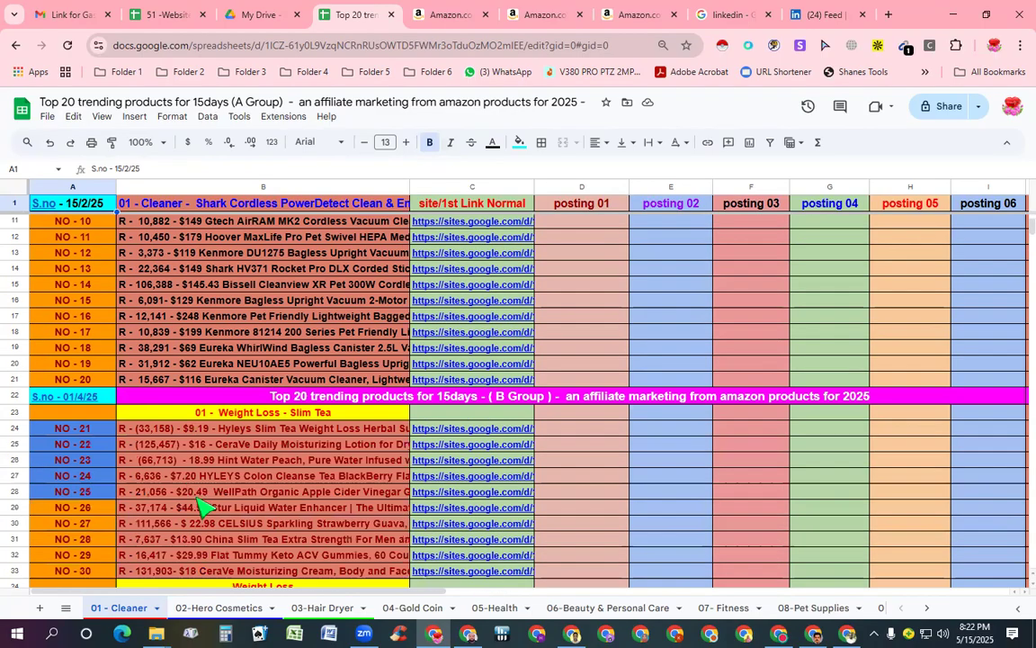
scroll(197, 499, "down", 3)
scroll(202, 506, "down", 3)
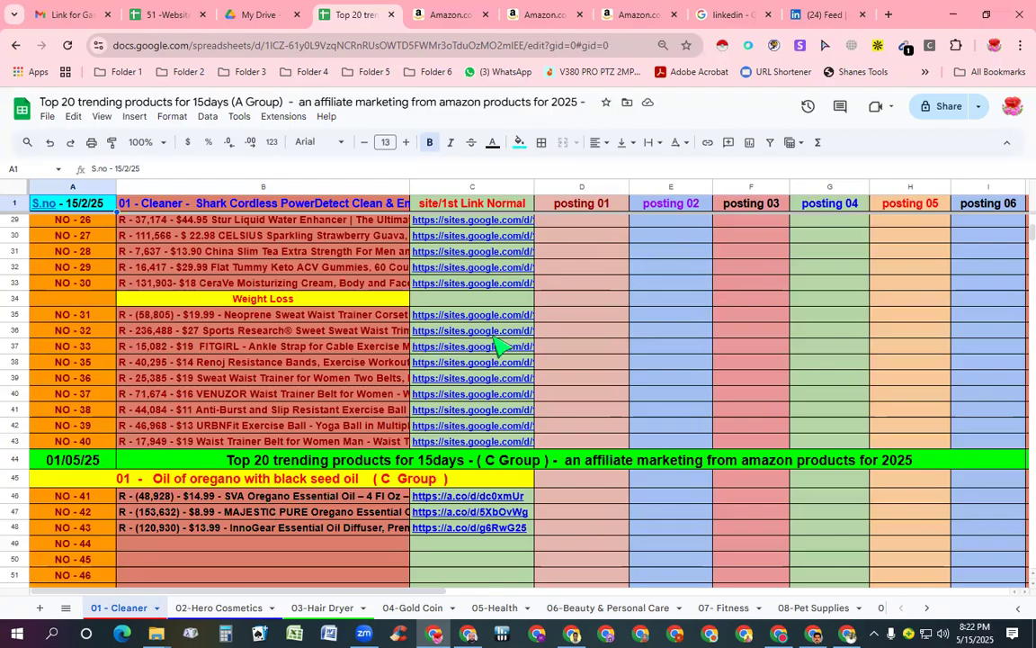
scroll(493, 342, "up", 9)
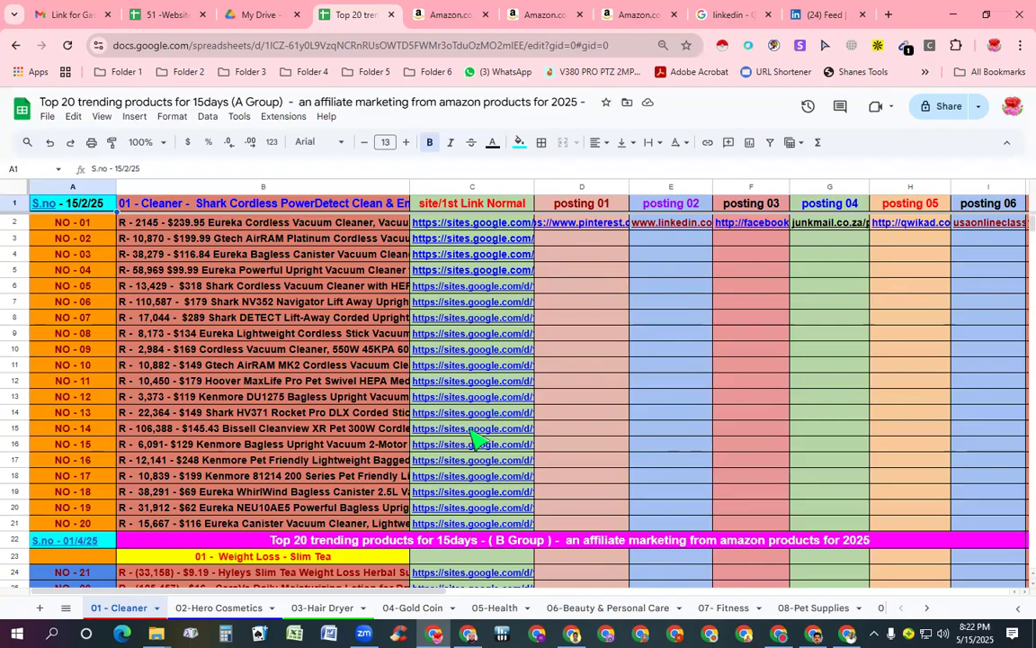
mouse_move(476, 441)
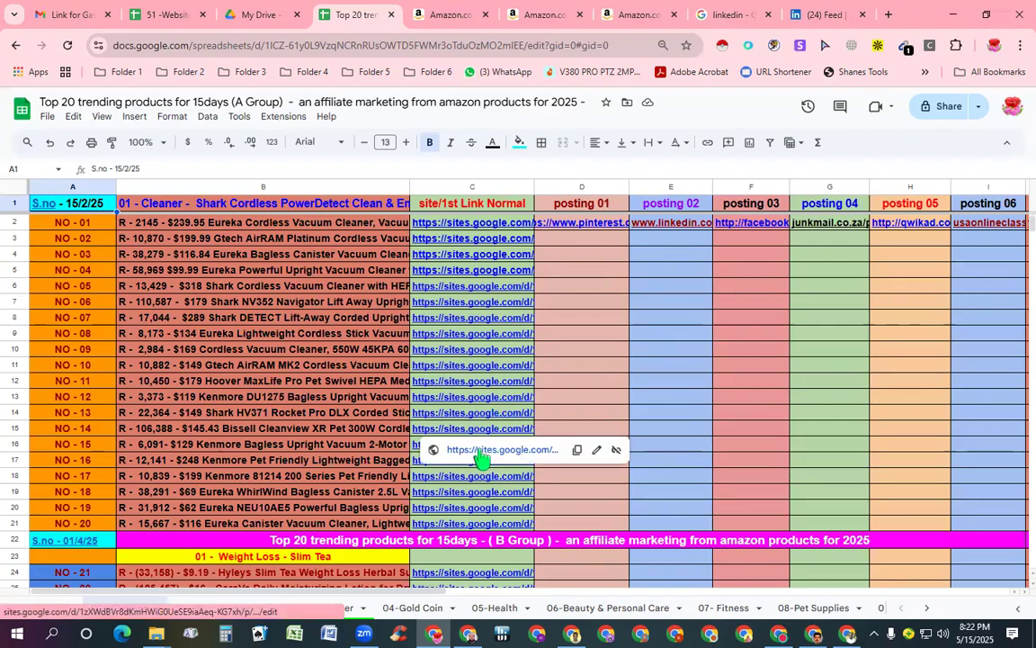
left_click(480, 451)
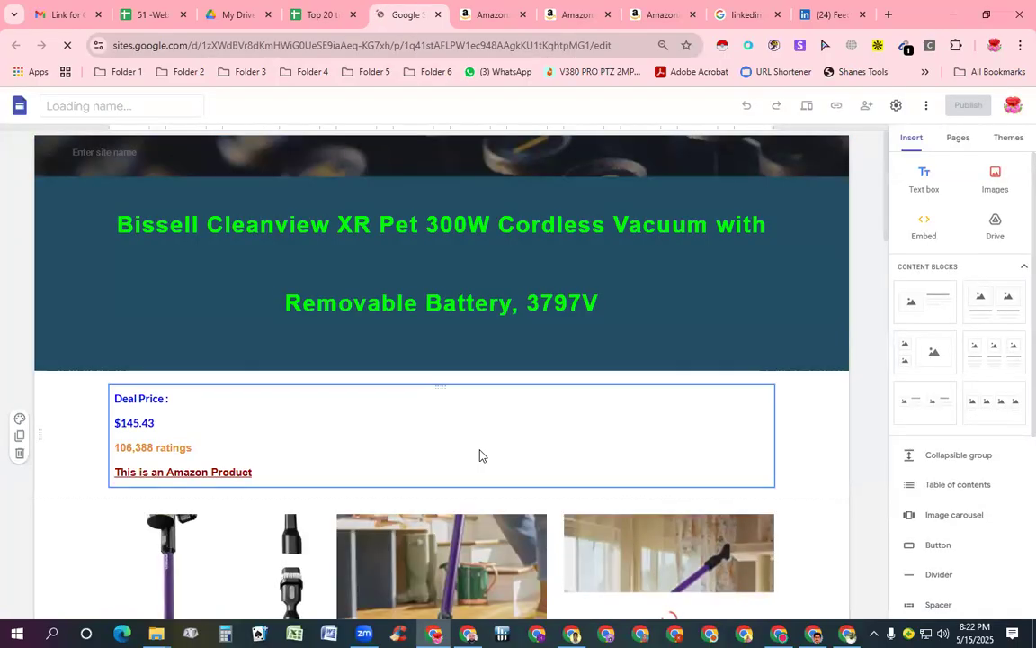
Scroll through the Bissell Cleanview XR Pet page down to its YouTube review video
scroll(480, 454, "down", 1)
scroll(482, 447, "down", 2)
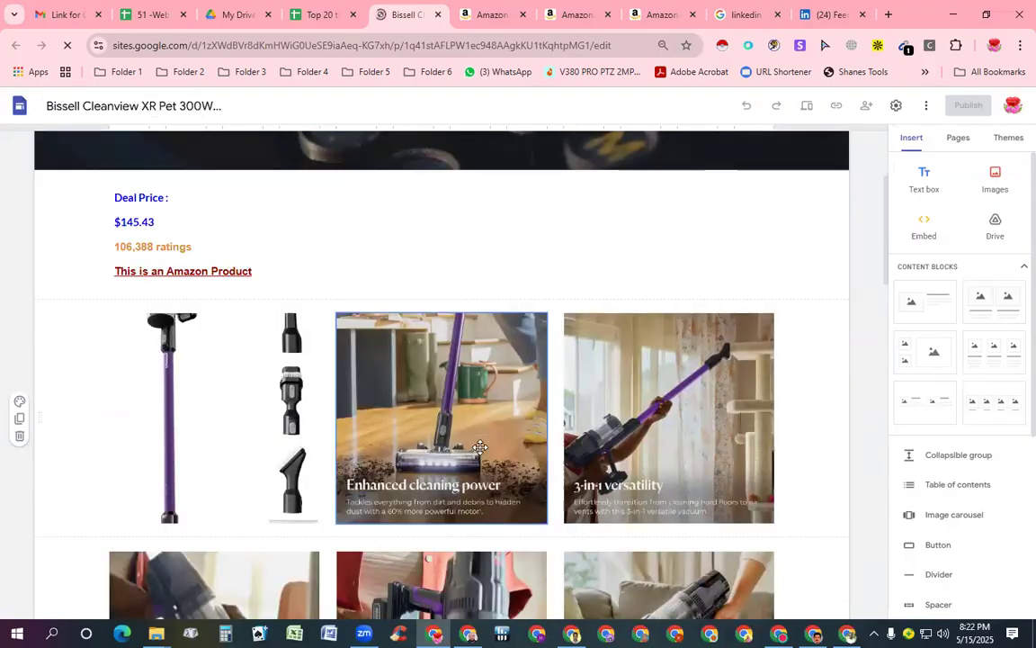
scroll(483, 446, "down", 4)
scroll(483, 445, "down", 10)
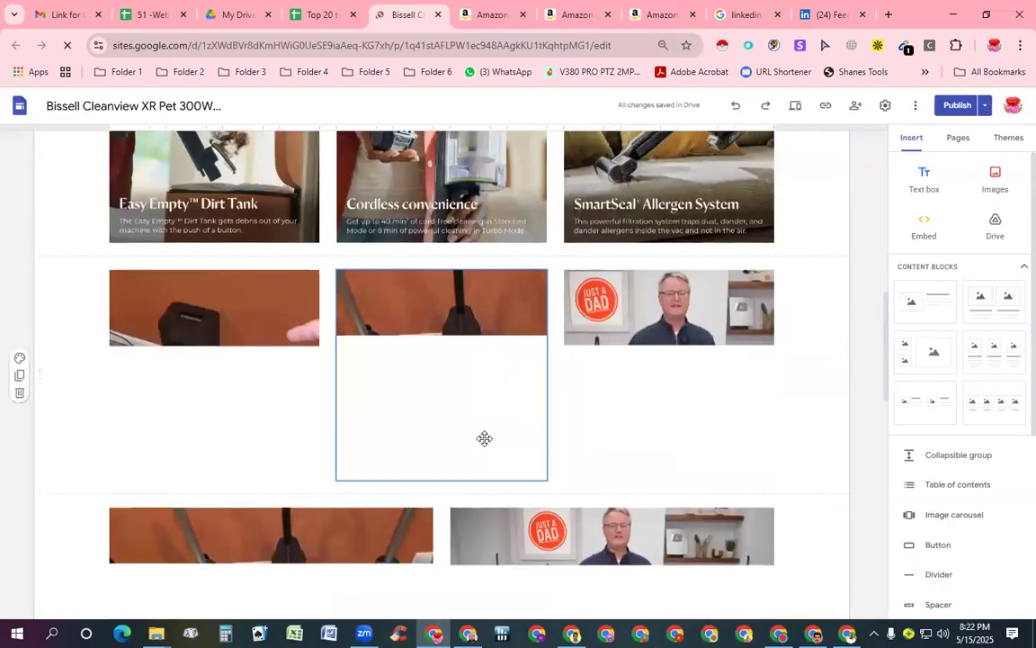
scroll(486, 440, "down", 5)
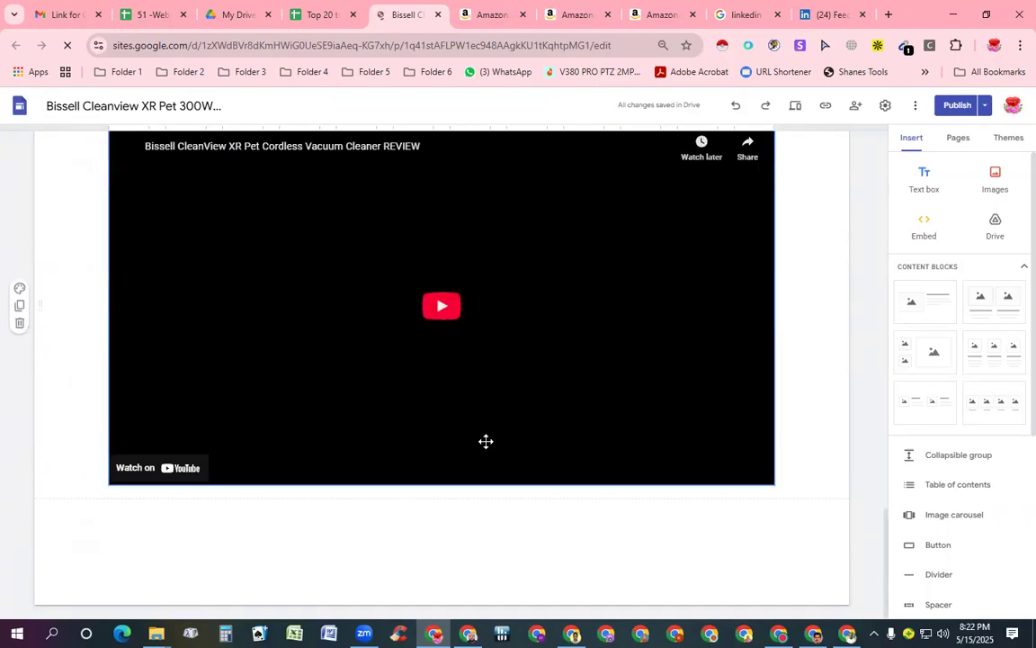
scroll(485, 441, "up", 3)
scroll(485, 441, "up", 10)
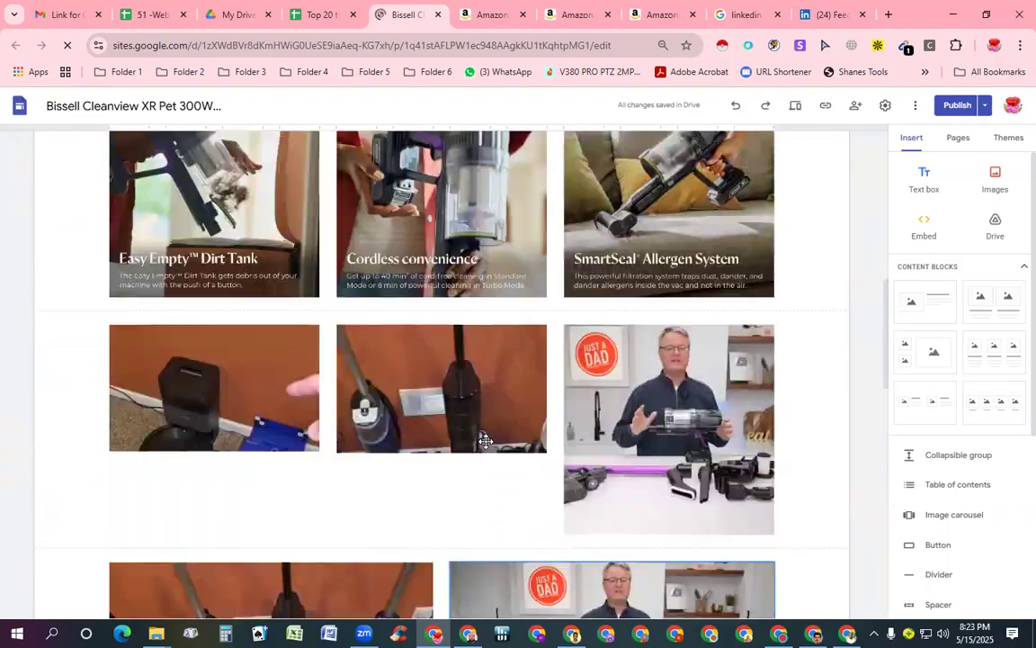
scroll(485, 440, "up", 2)
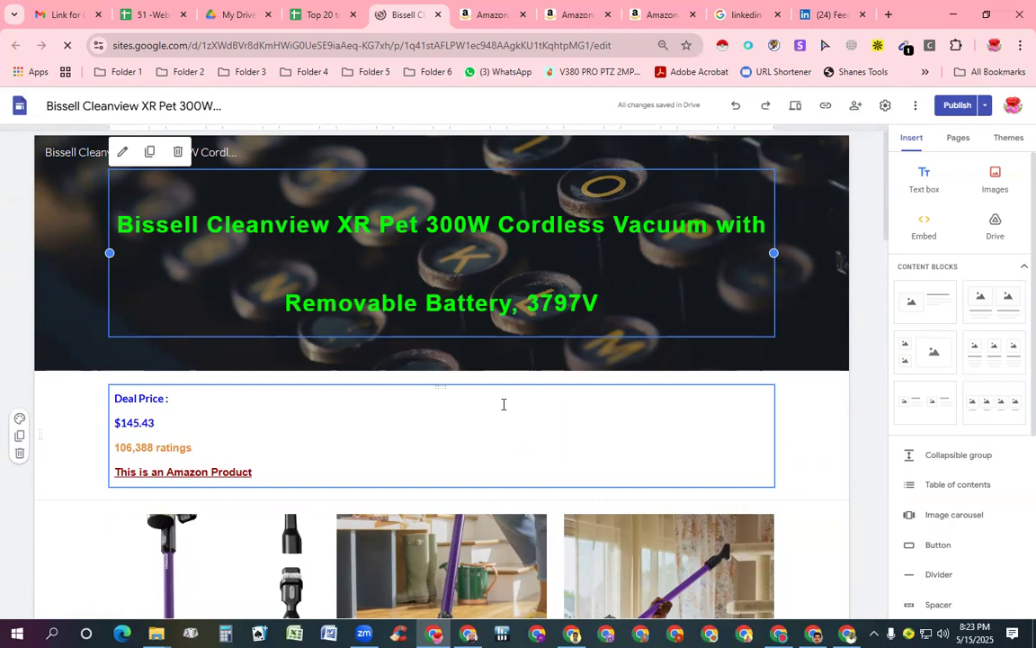
scroll(544, 360, "down", 3)
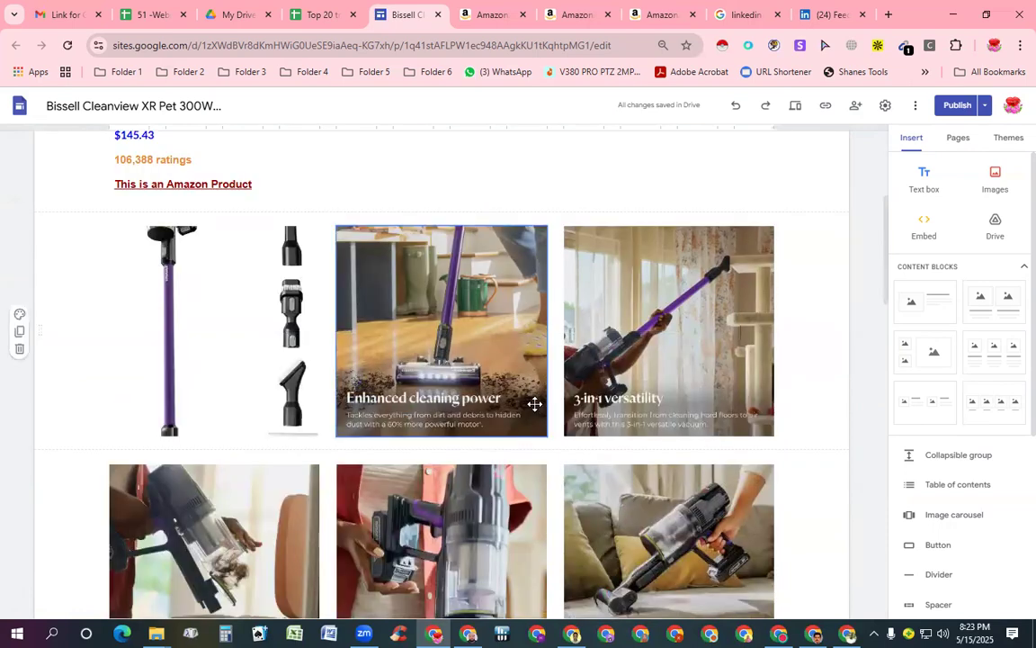
scroll(535, 404, "down", 10)
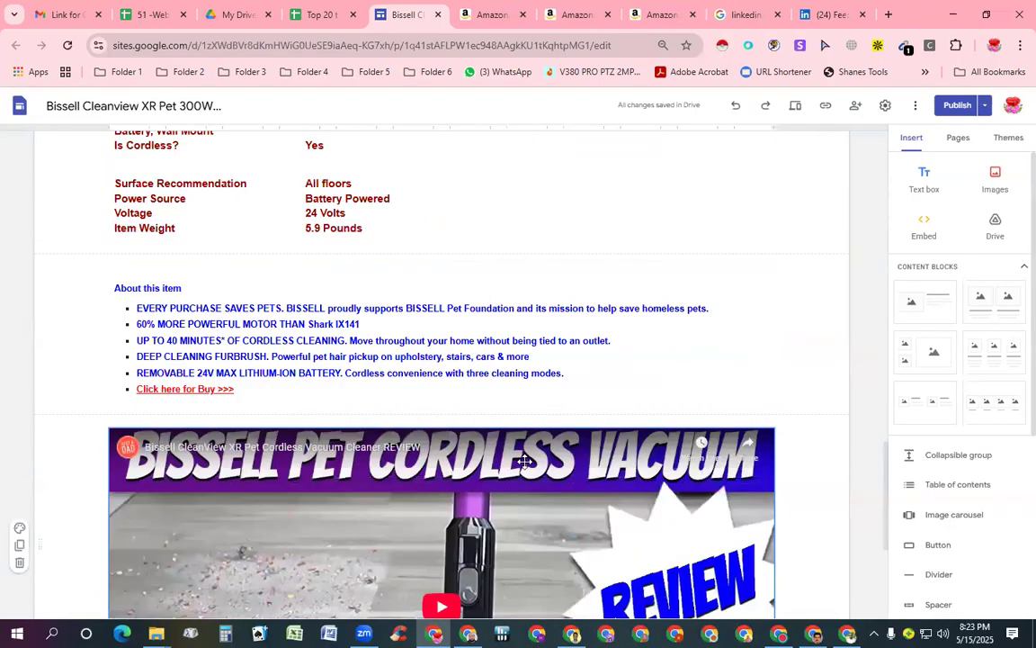
scroll(521, 432, "down", 3)
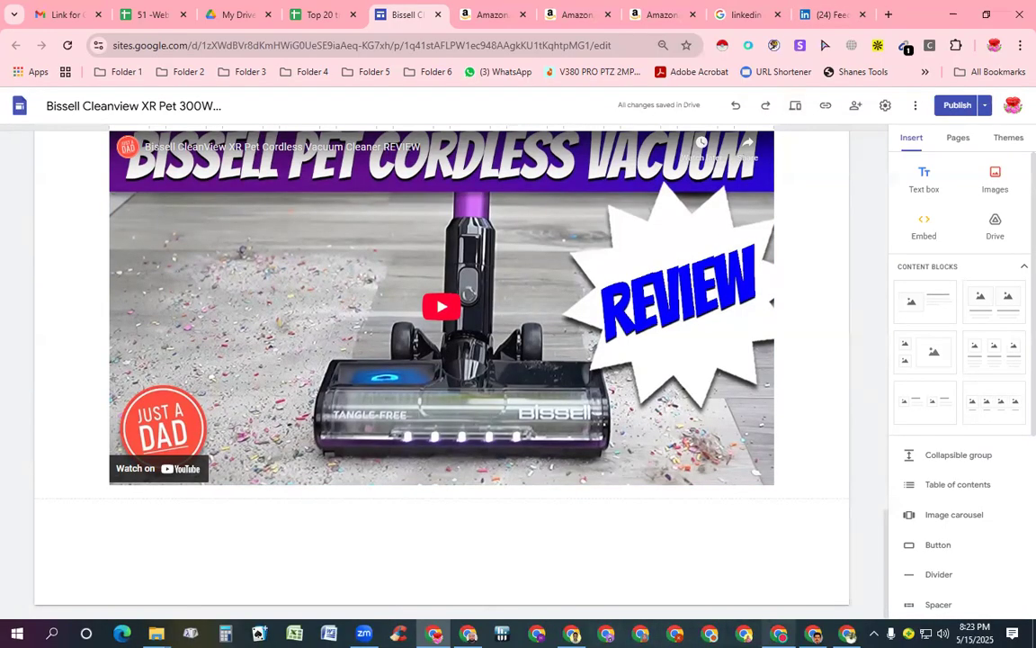
key("alt+Tab")
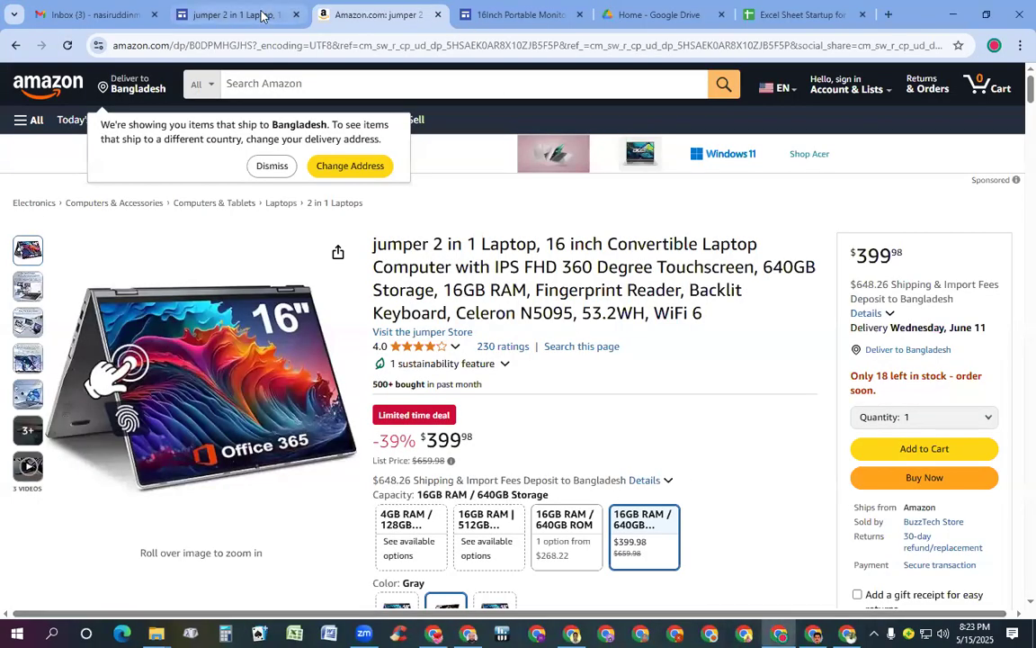
Check the emptied laptop rows in Excel Sheet Startup for Students, then return to the Bissell site editor
left_click(791, 14)
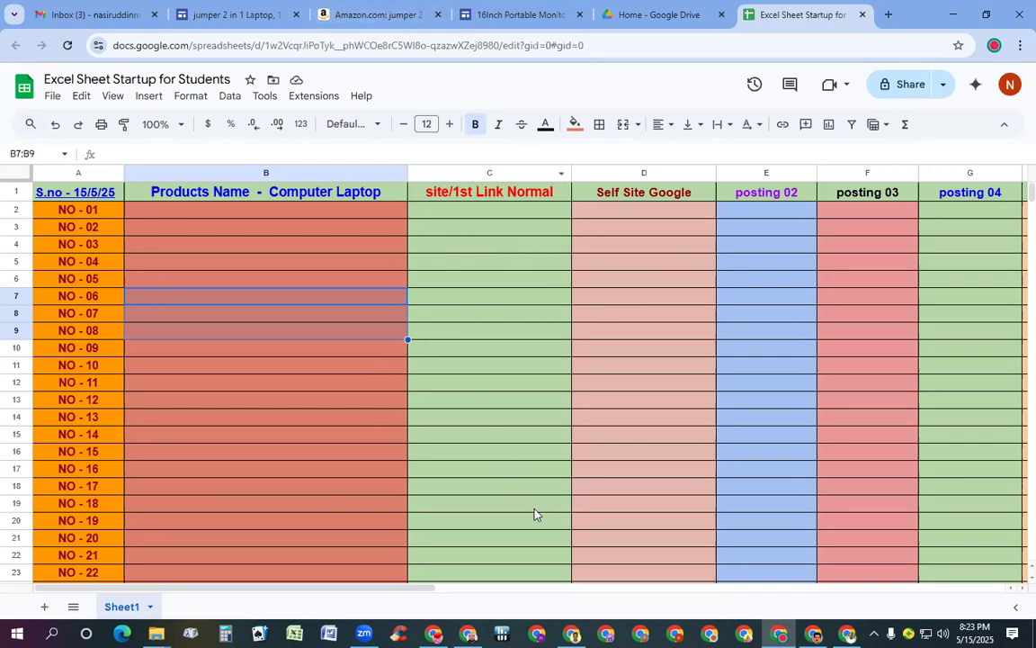
key("alt+Tab")
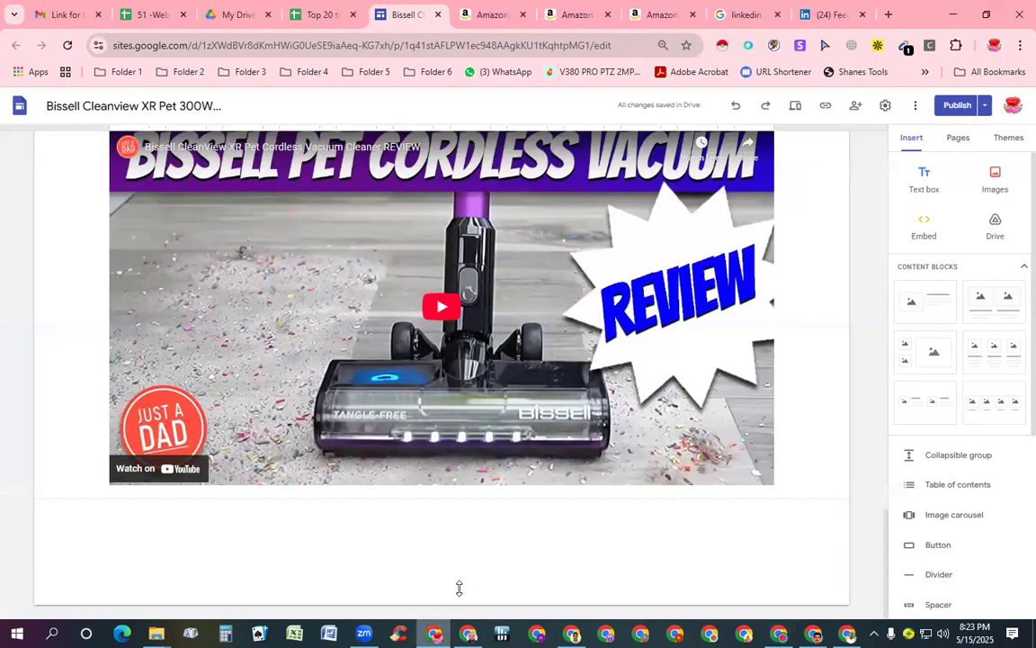
Inspect the Bissell vacuum page's header title, then go to the Top 20 trending products sheet
scroll(501, 312, "up", 15)
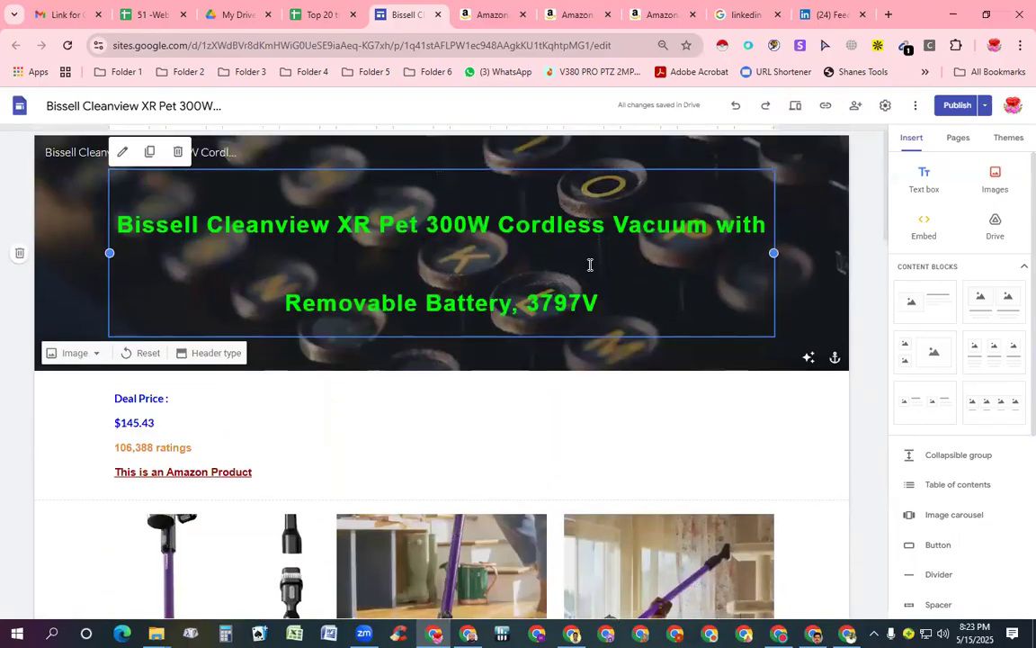
left_click(447, 253)
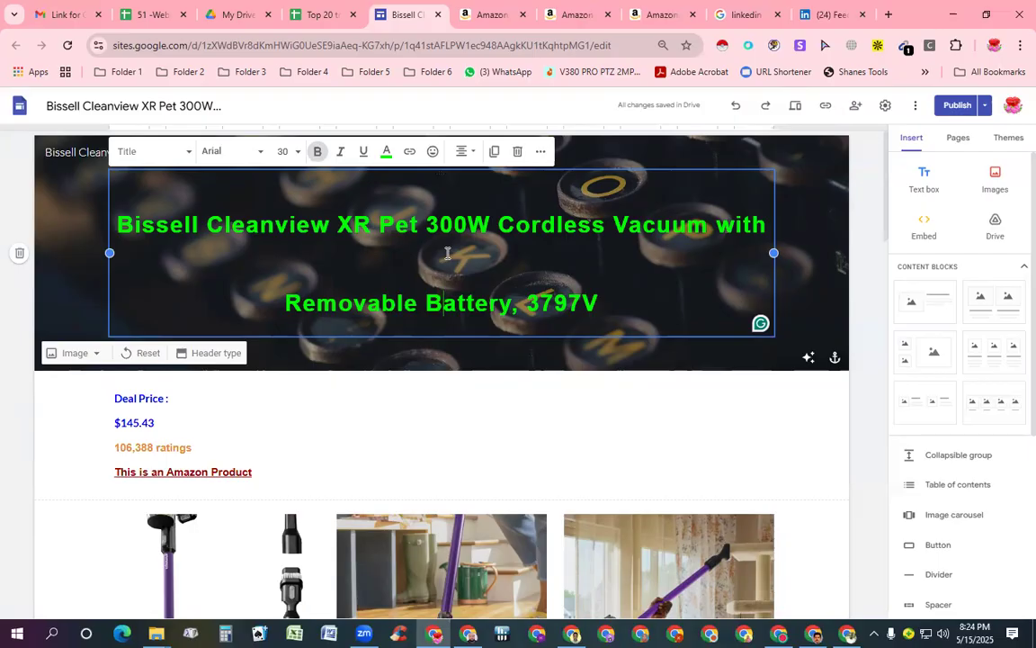
left_click(309, 9)
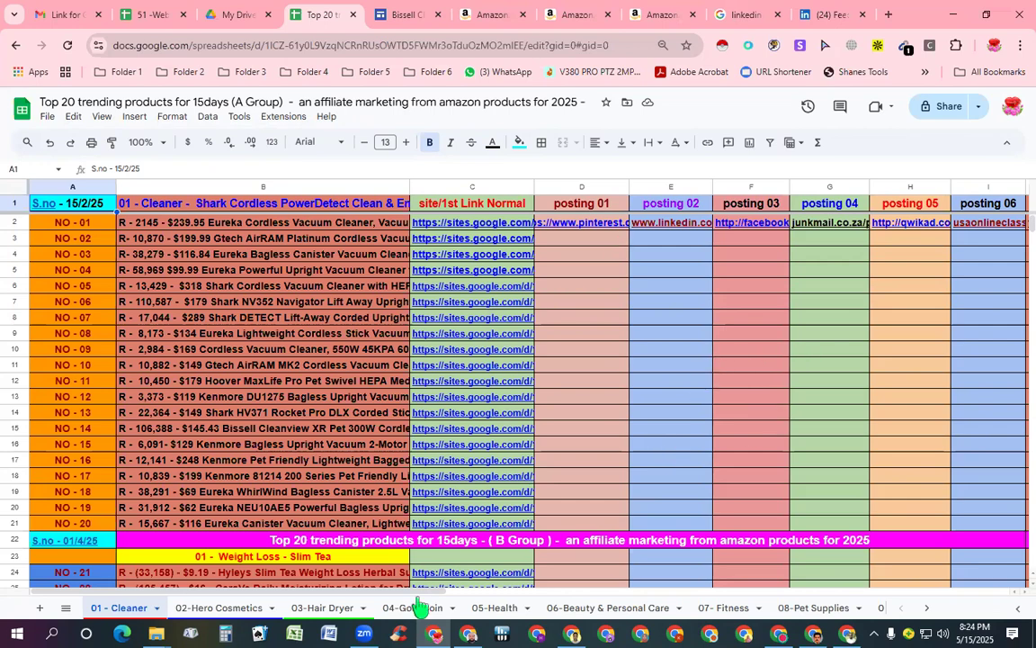
scroll(279, 596, "right", 5)
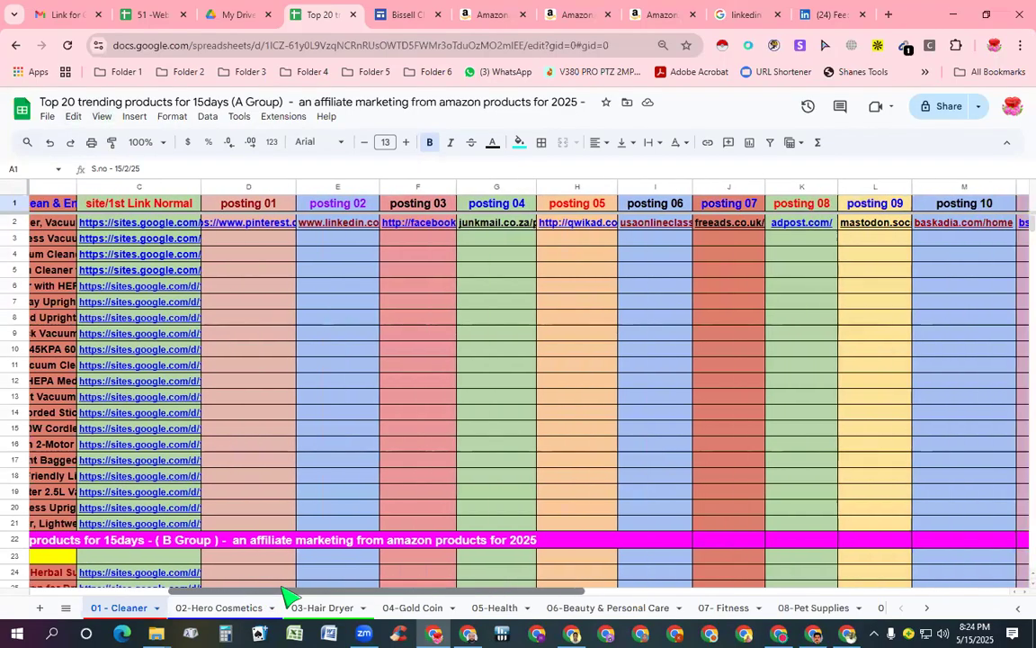
scroll(286, 596, "right", 5)
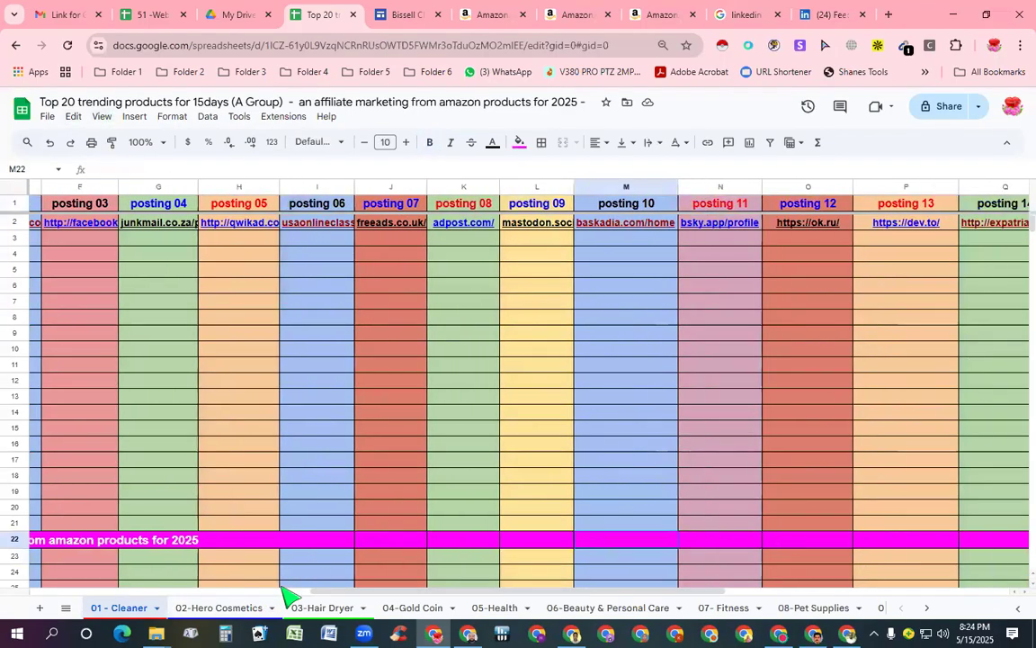
scroll(801, 594, "right", 5)
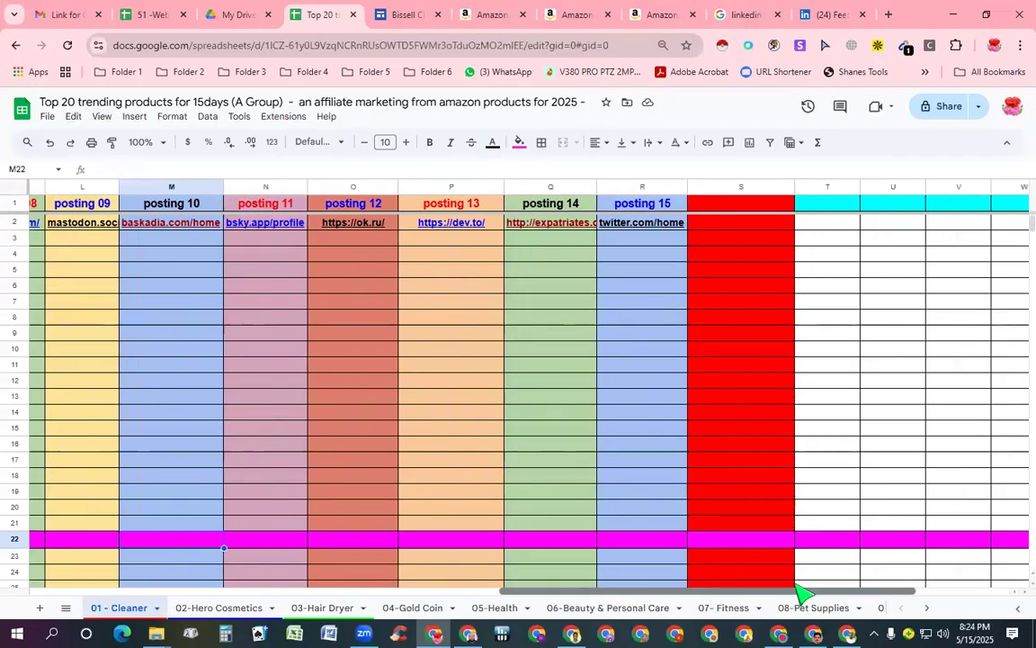
scroll(801, 594, "left", 10)
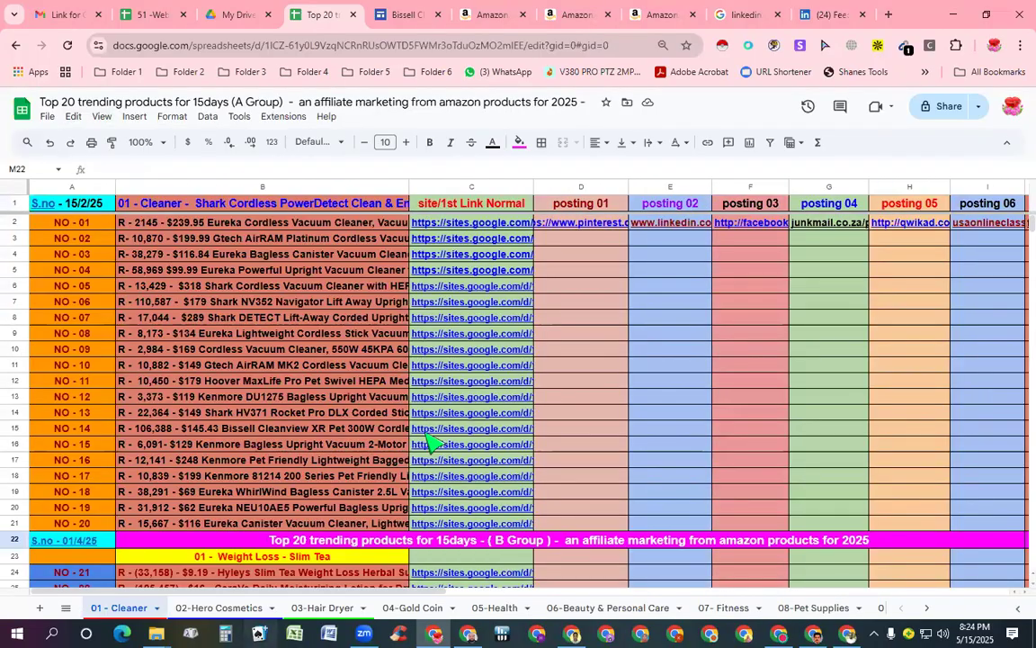
mouse_move(483, 327)
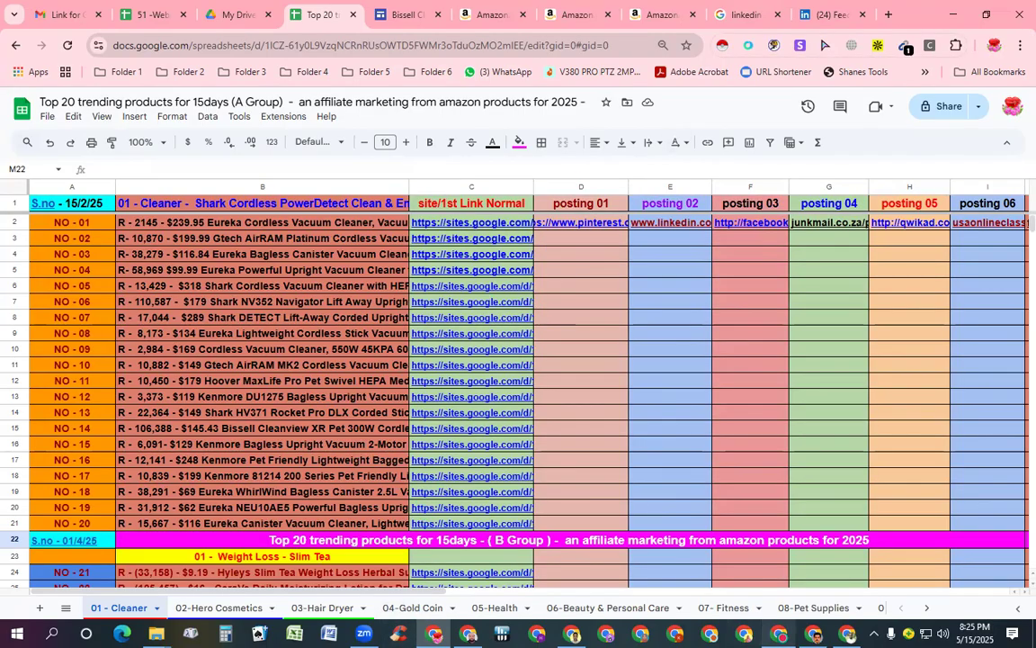
left_click(779, 633)
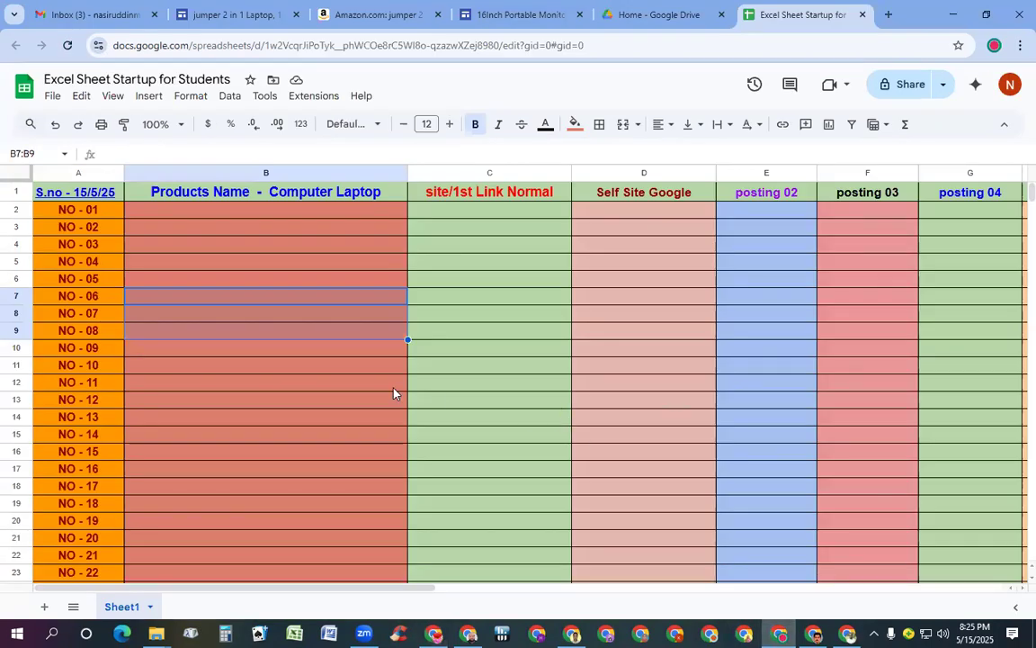
Bring the jumper 2 in 1 Laptop page forward from the Excel Sheet Startup for Students window
scroll(252, 306, "down", 3)
scroll(250, 319, "up", 3)
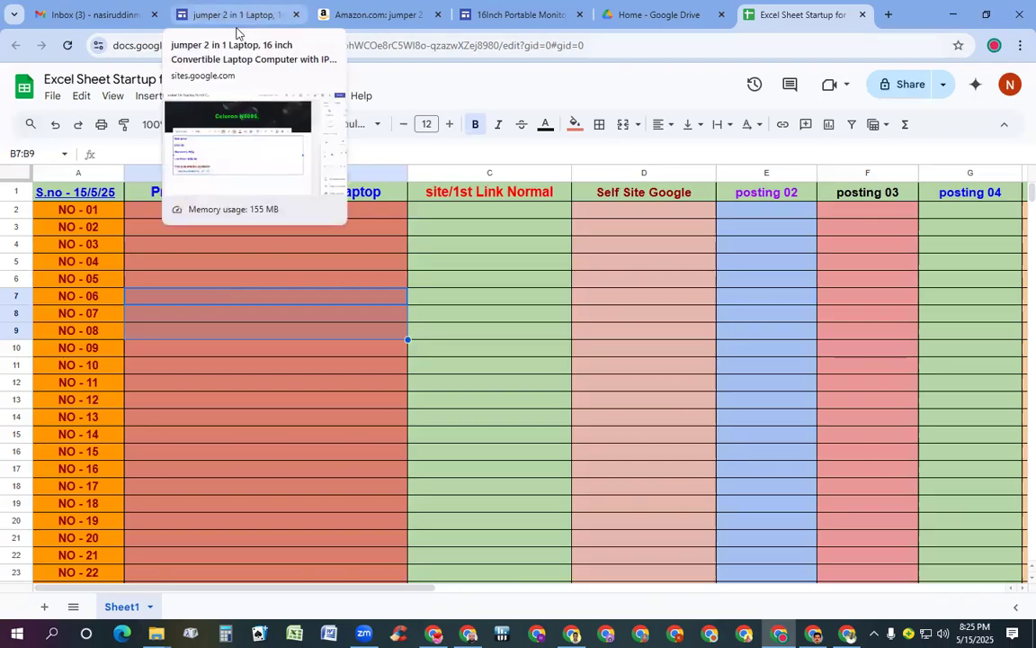
left_click(232, 14)
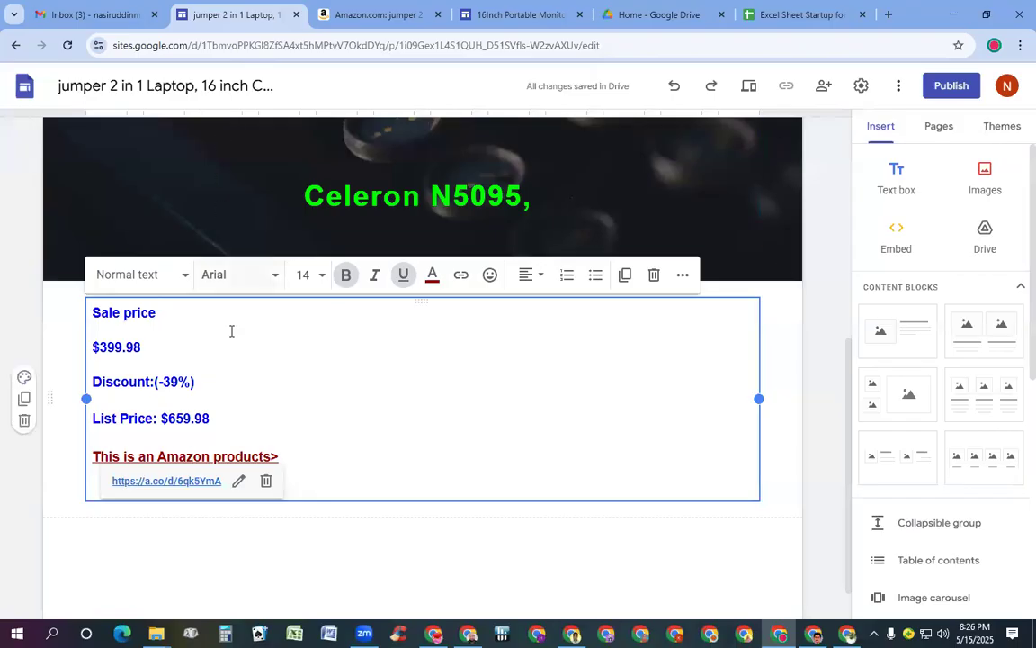
Select the laptop header title and insert two two-image content blocks beneath it
scroll(247, 358, "up", 3)
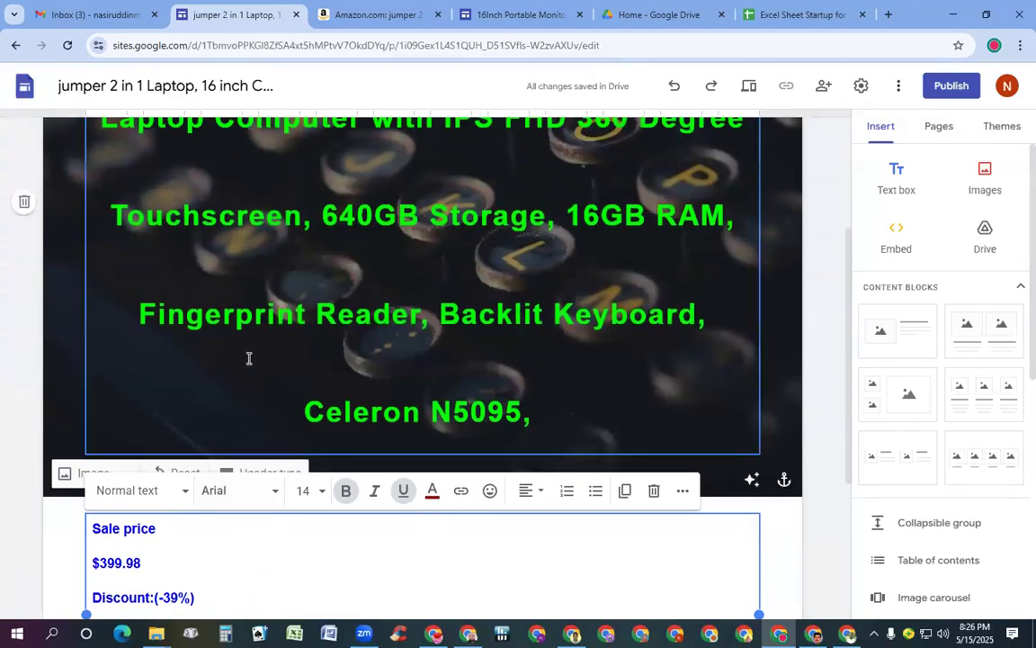
left_click(343, 216)
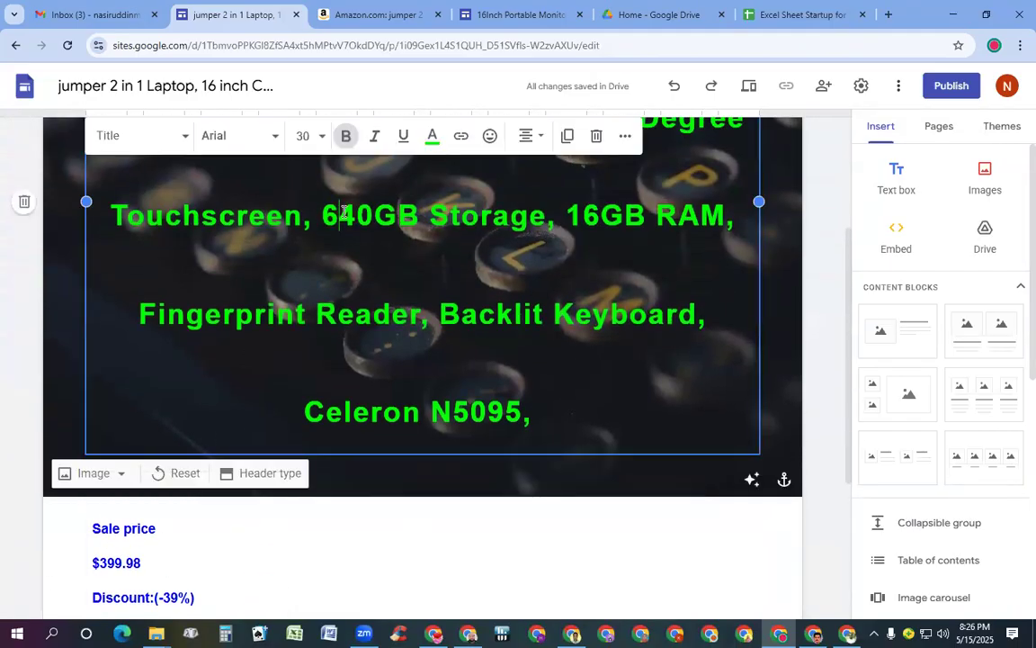
scroll(336, 324, "down", 3)
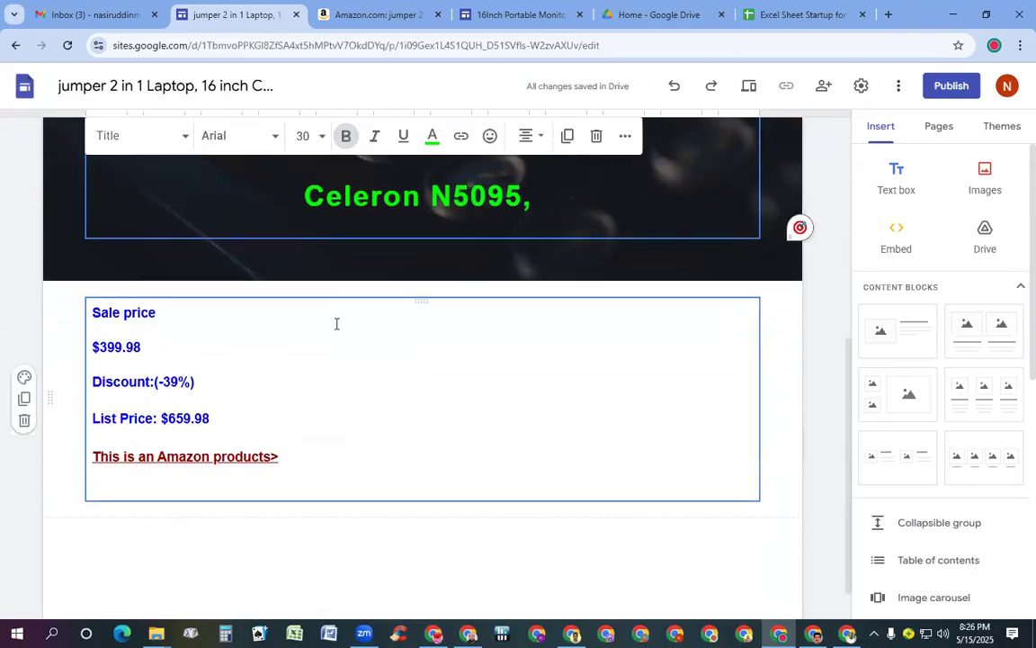
scroll(337, 396, "down", 1)
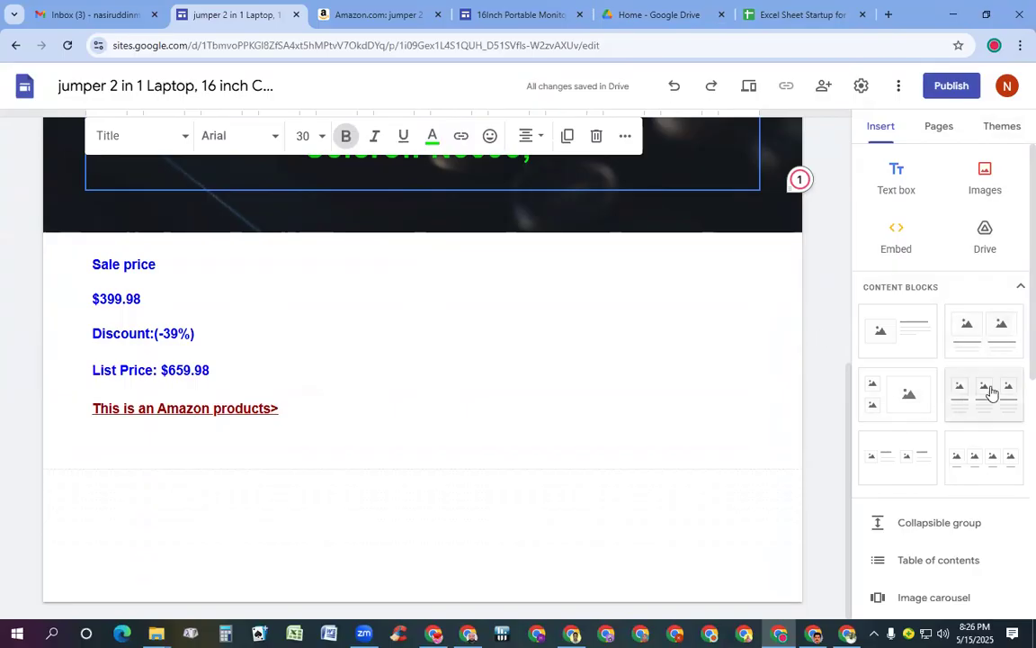
left_click(987, 331)
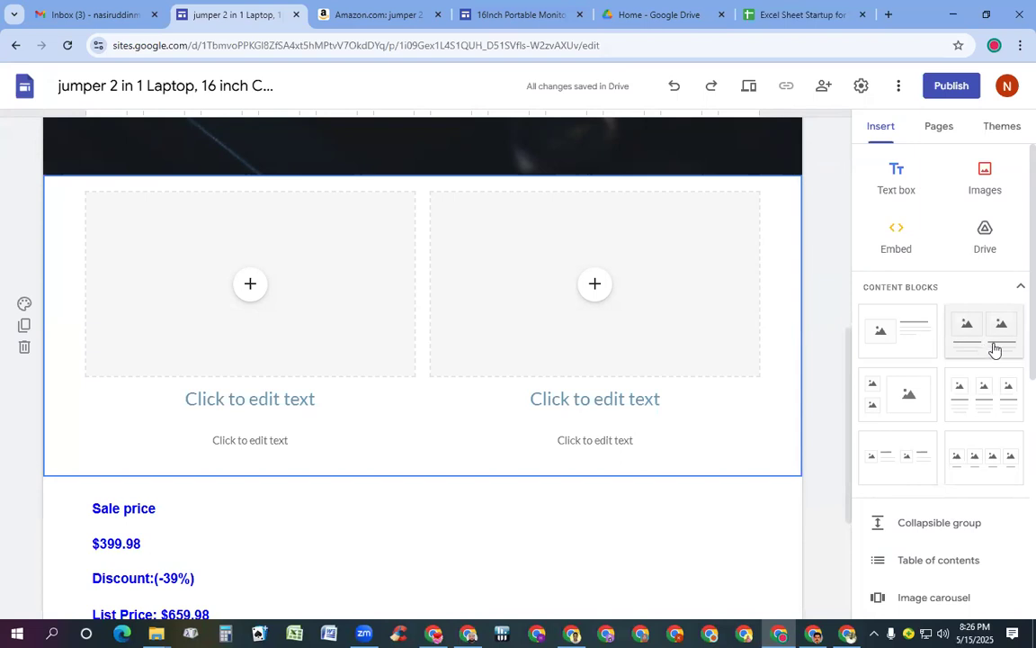
left_click(993, 347)
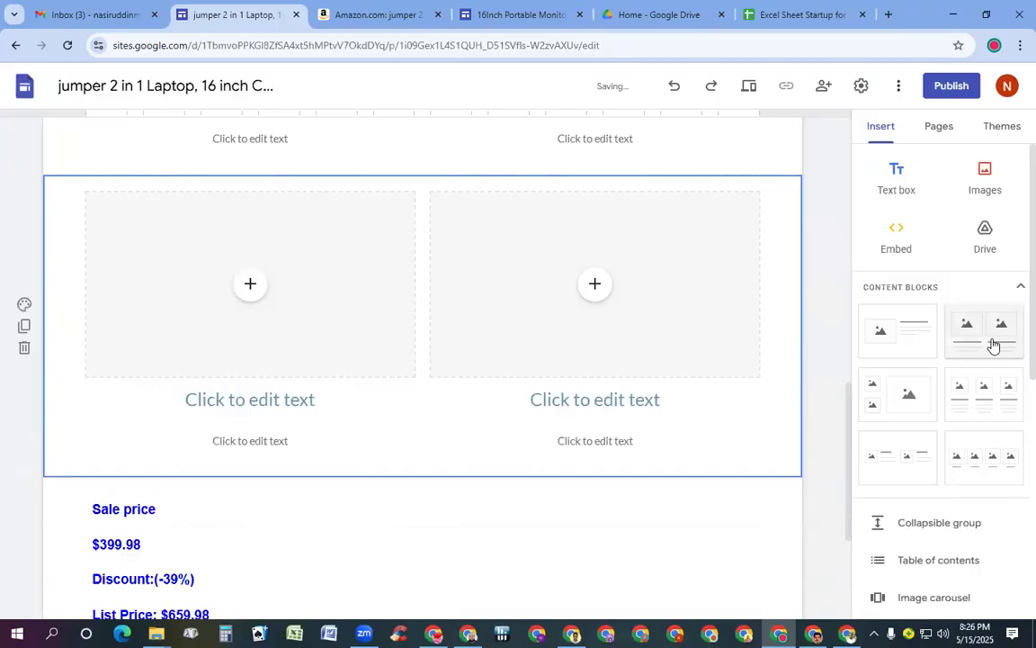
Add a third two-image block, then undo all blocks inserted above the price details
left_click(993, 348)
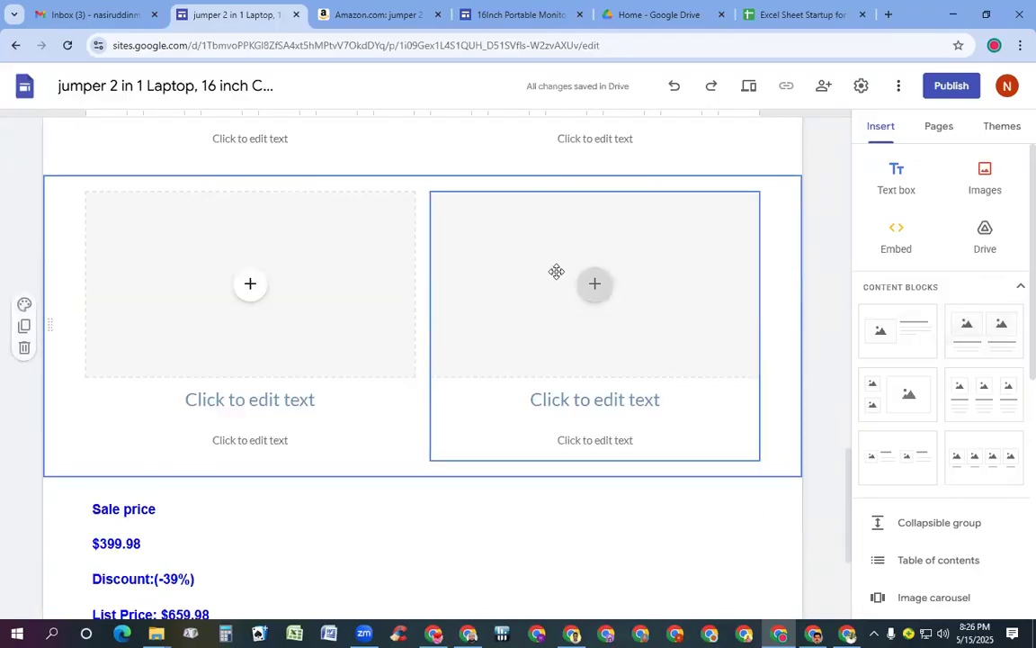
scroll(556, 271, "up", 4)
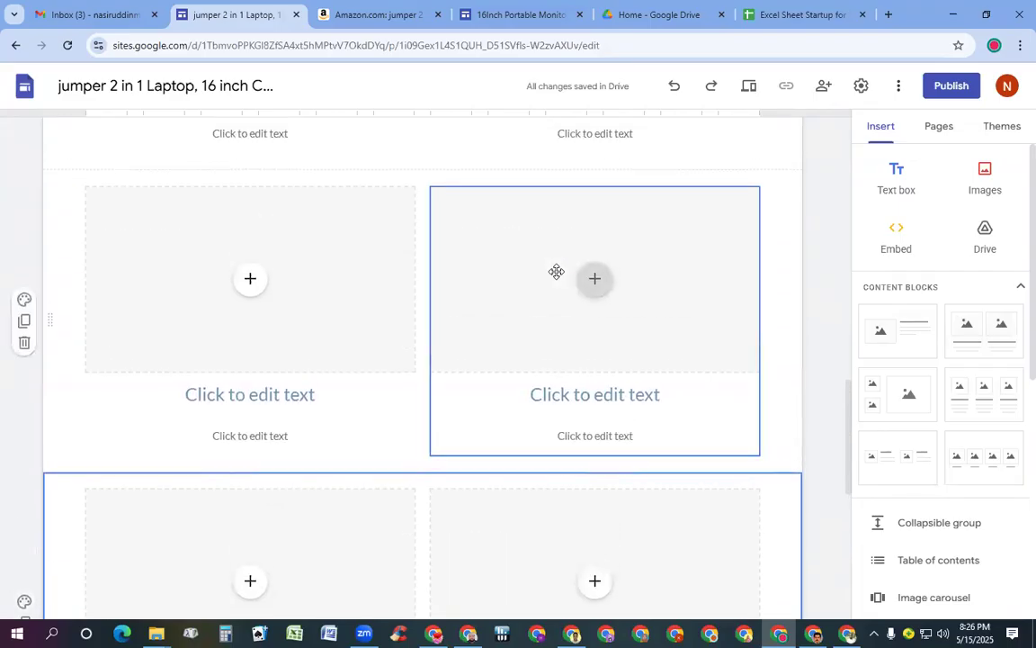
scroll(578, 273, "down", 6)
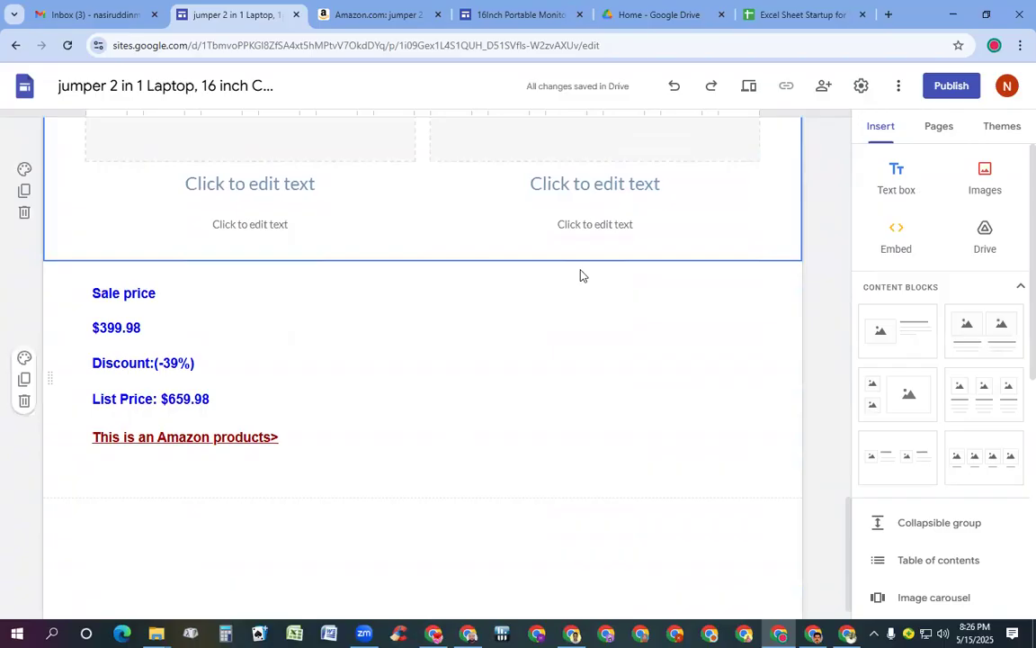
scroll(581, 275, "up", 1)
scroll(580, 274, "up", 3)
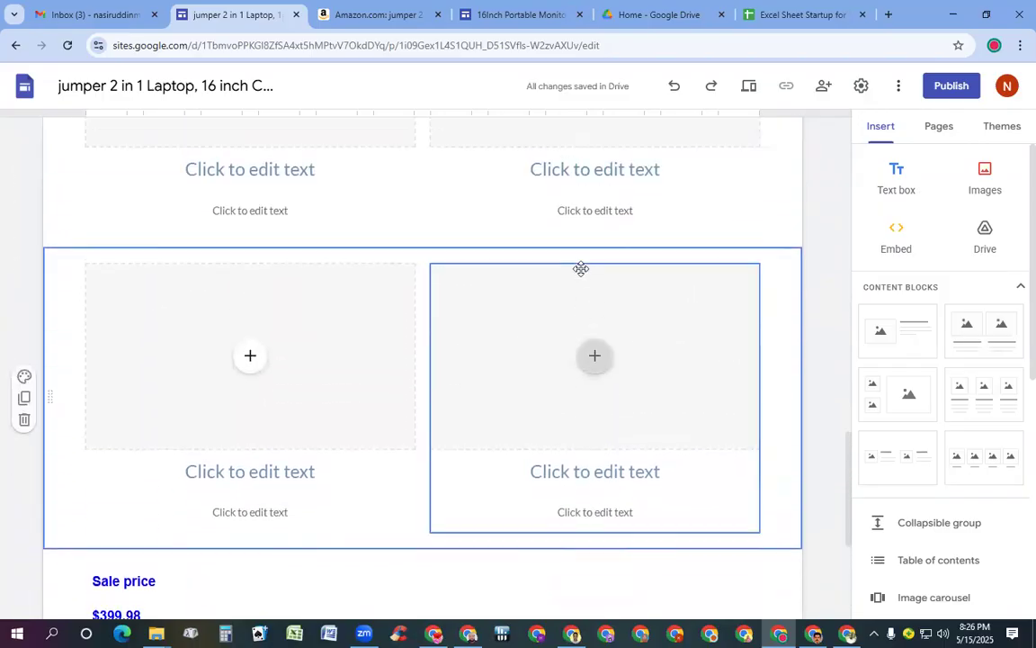
key("ctrl+z")
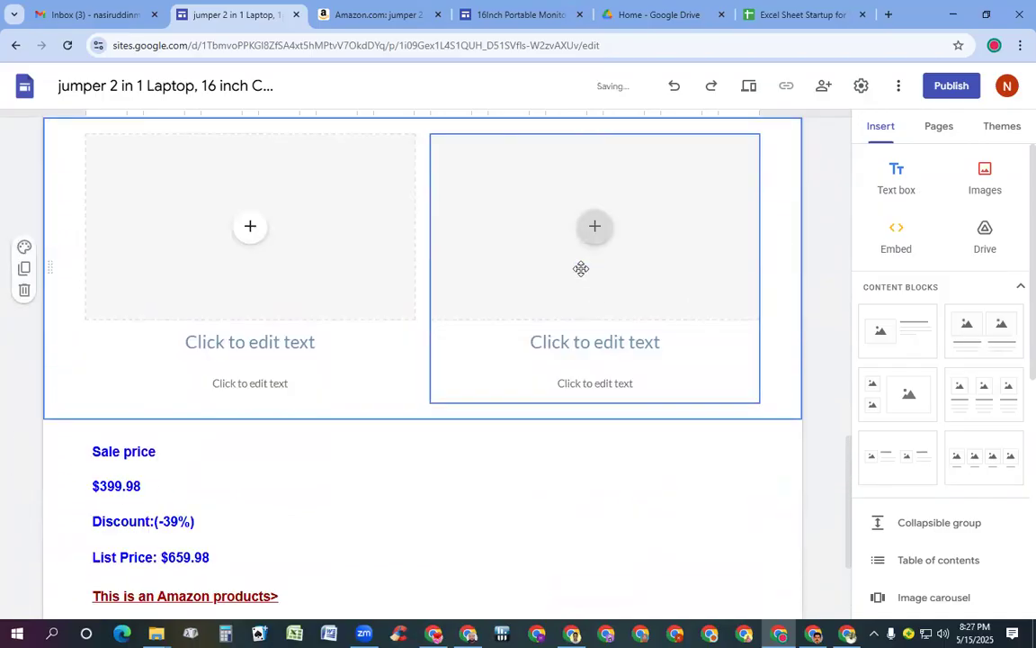
key("ctrl+z")
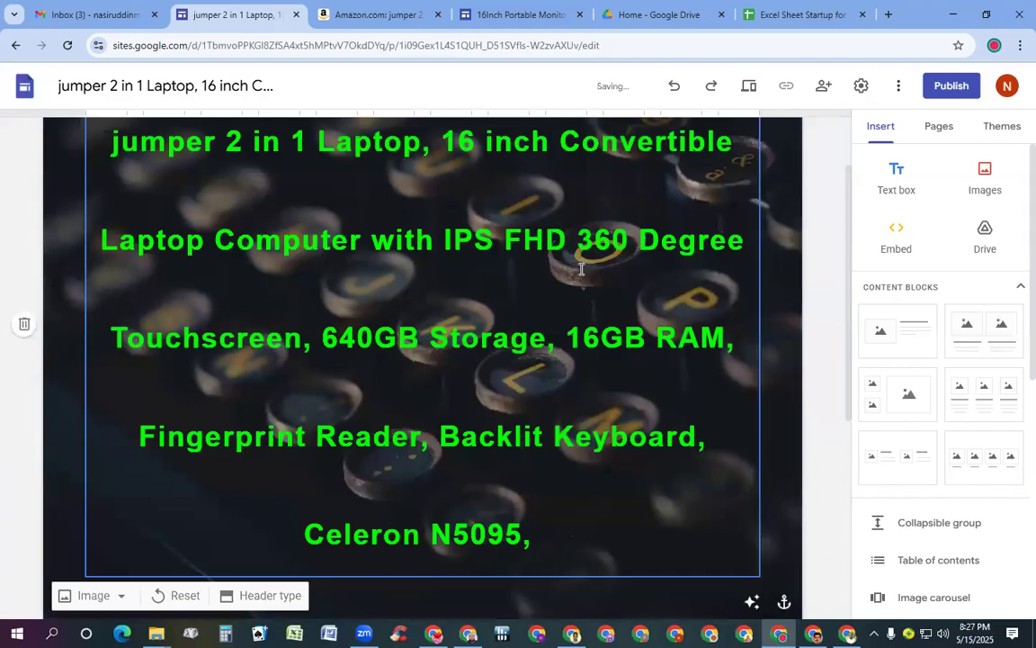
Insert three two-image blocks below the Sale price text and select a heading placeholder
scroll(620, 162, "down", 4)
left_click(620, 270)
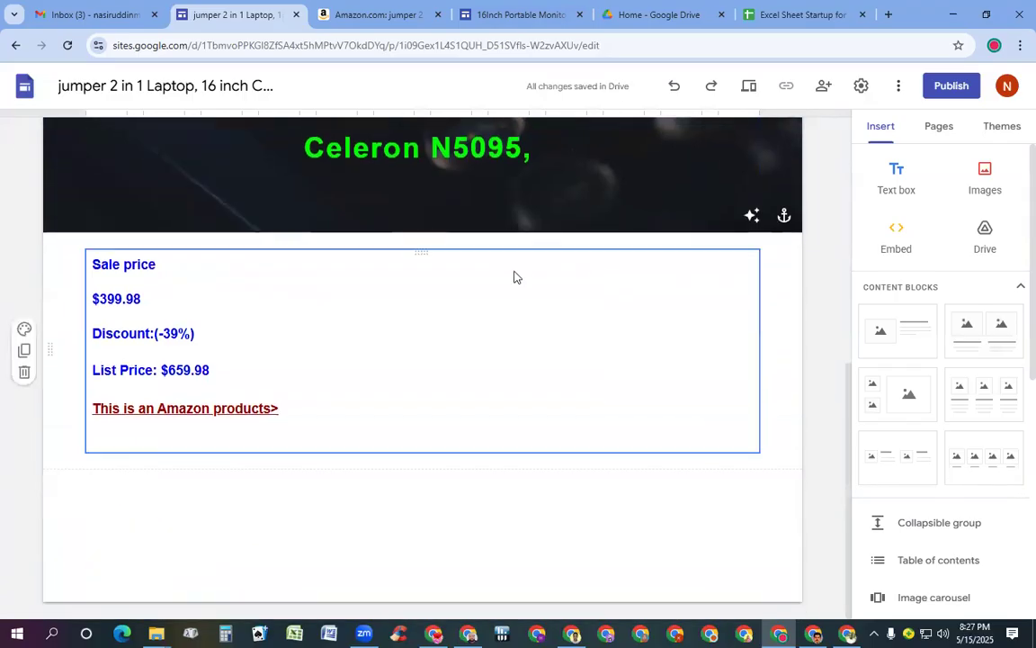
left_click(379, 378)
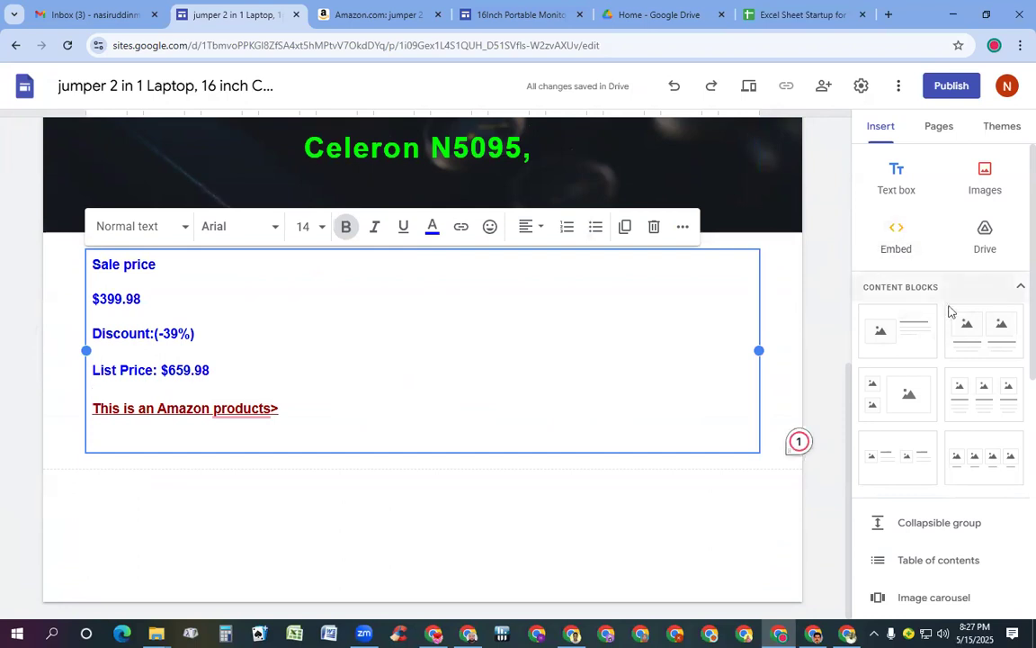
left_click(995, 340)
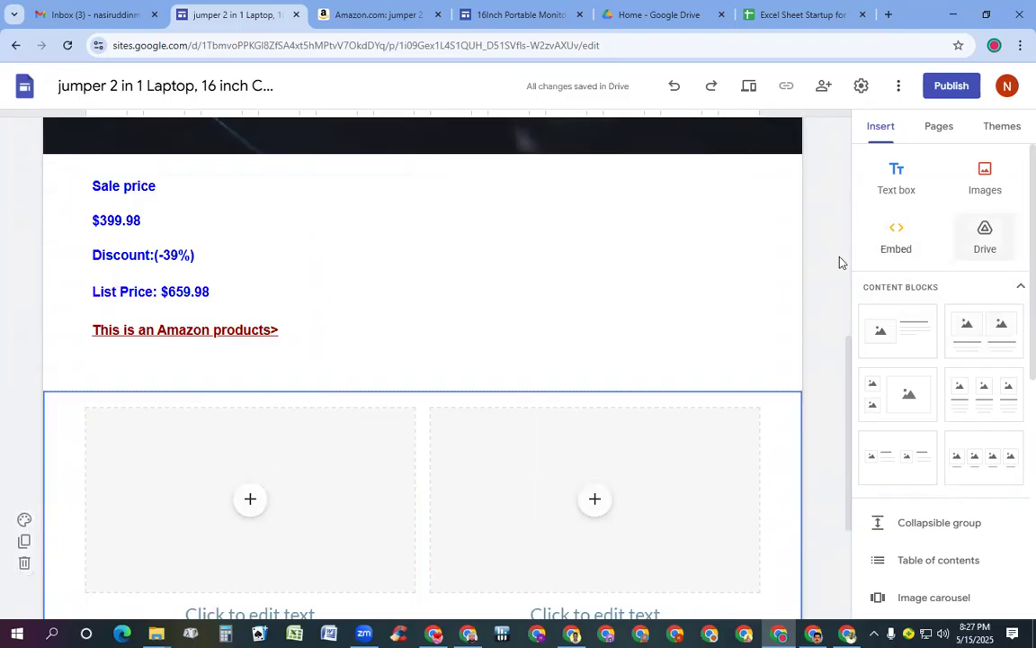
left_click(980, 333)
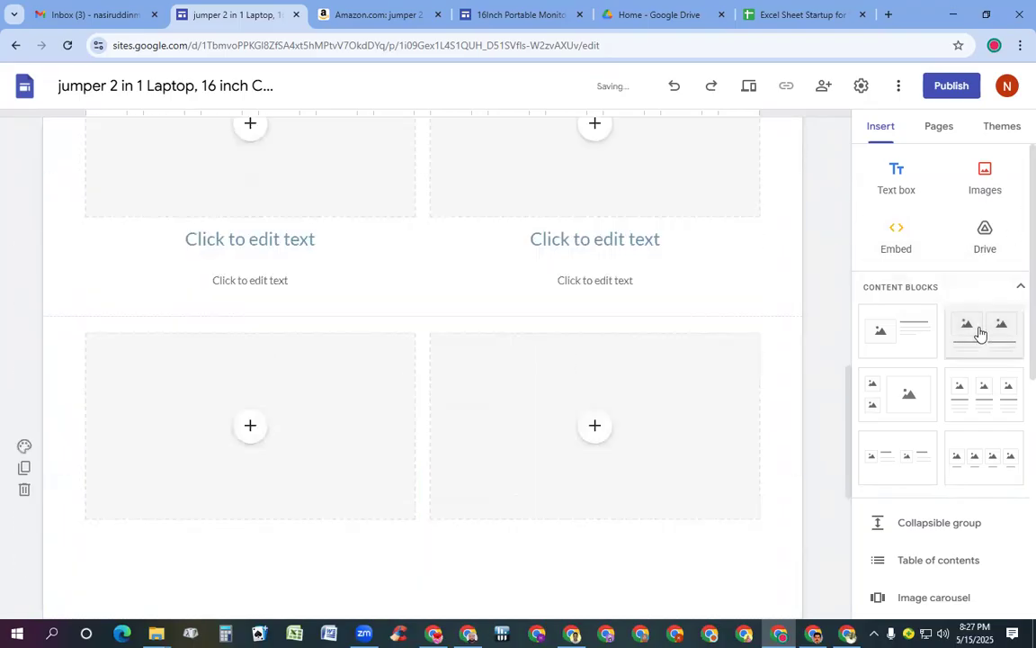
left_click(980, 332)
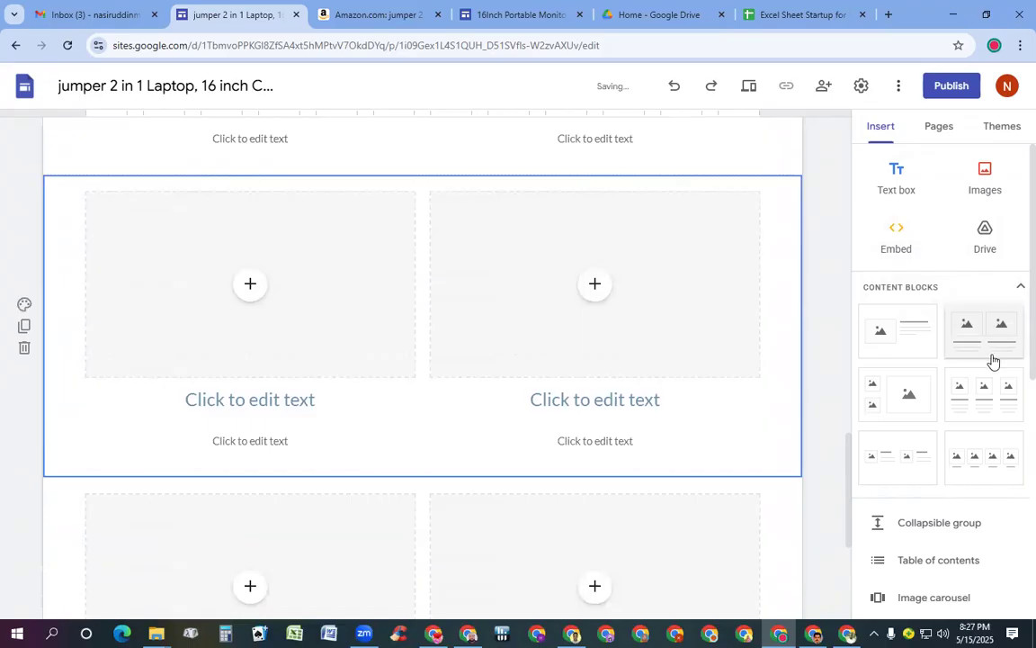
scroll(758, 322, "up", 1)
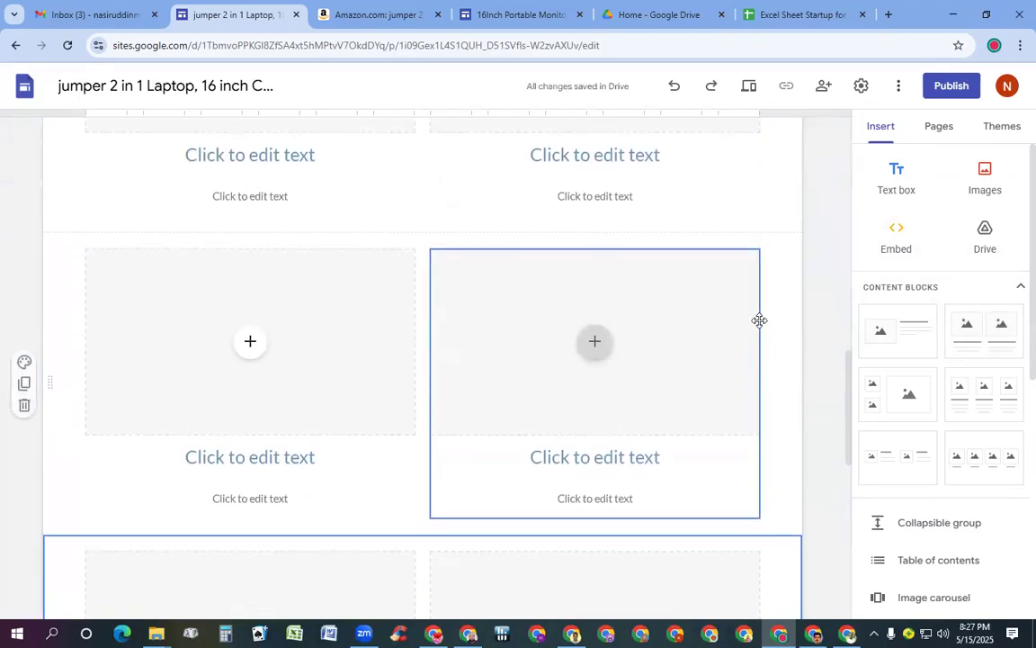
scroll(750, 317, "down", 1)
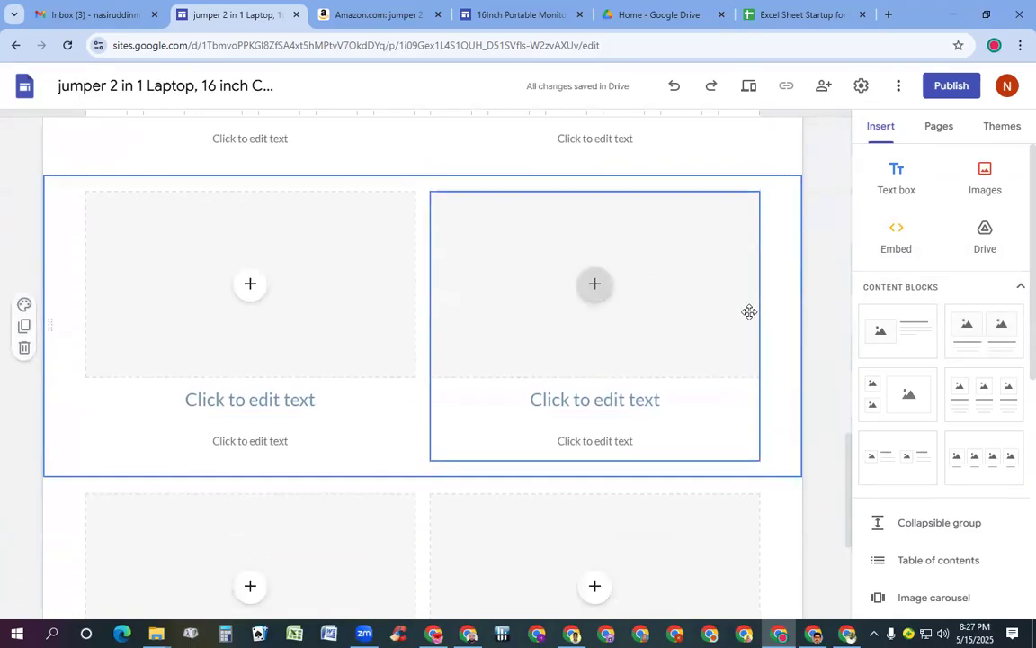
left_click(604, 399)
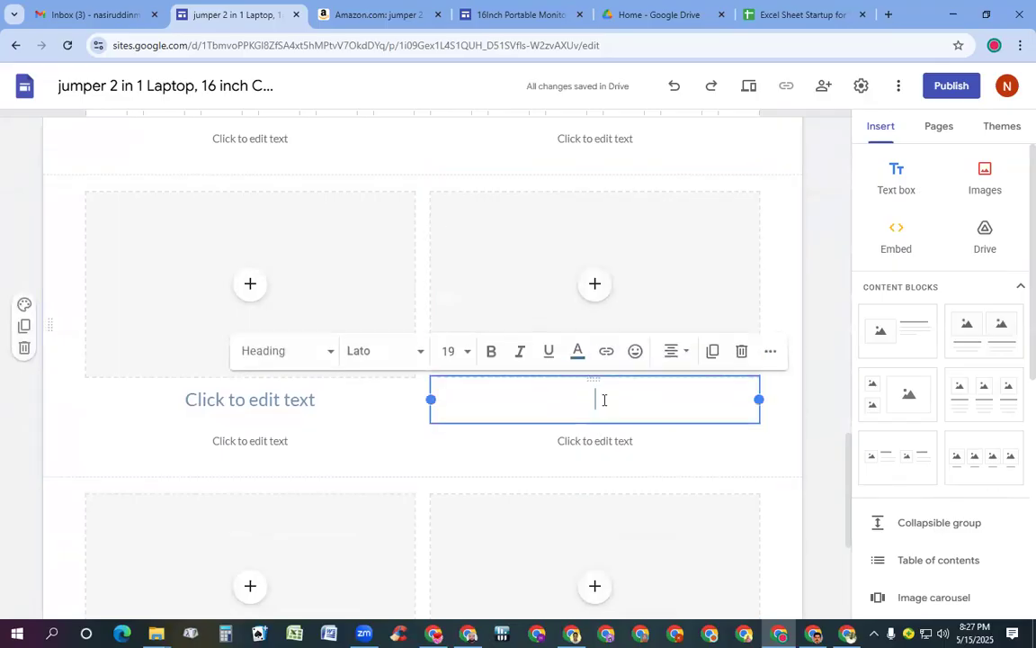
Remove the empty heading and subtitle boxes from the first two-image block
left_click(740, 354)
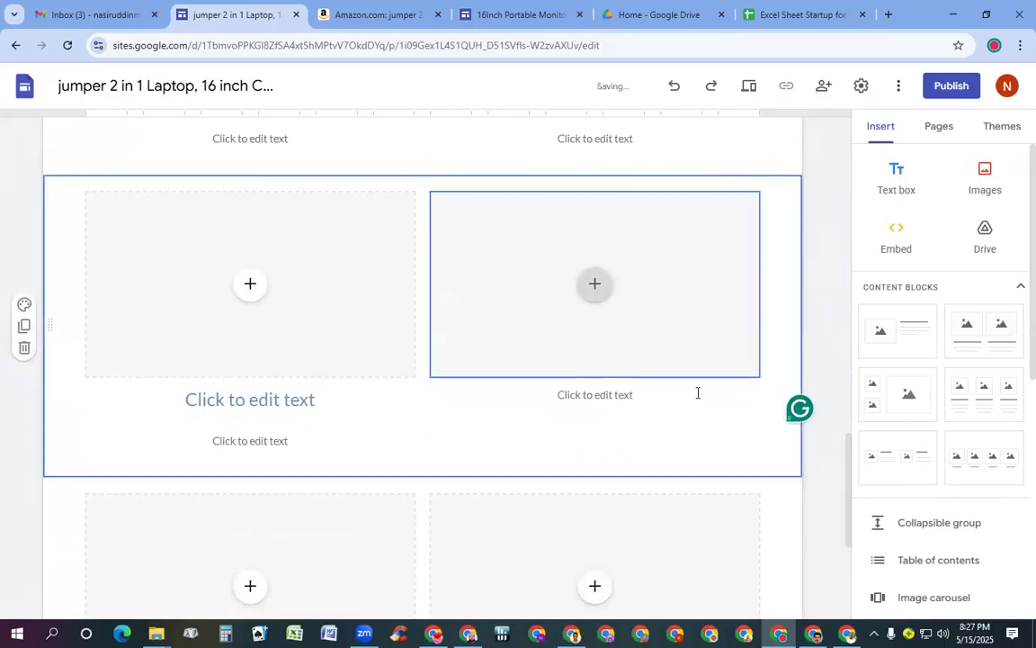
left_click(598, 395)
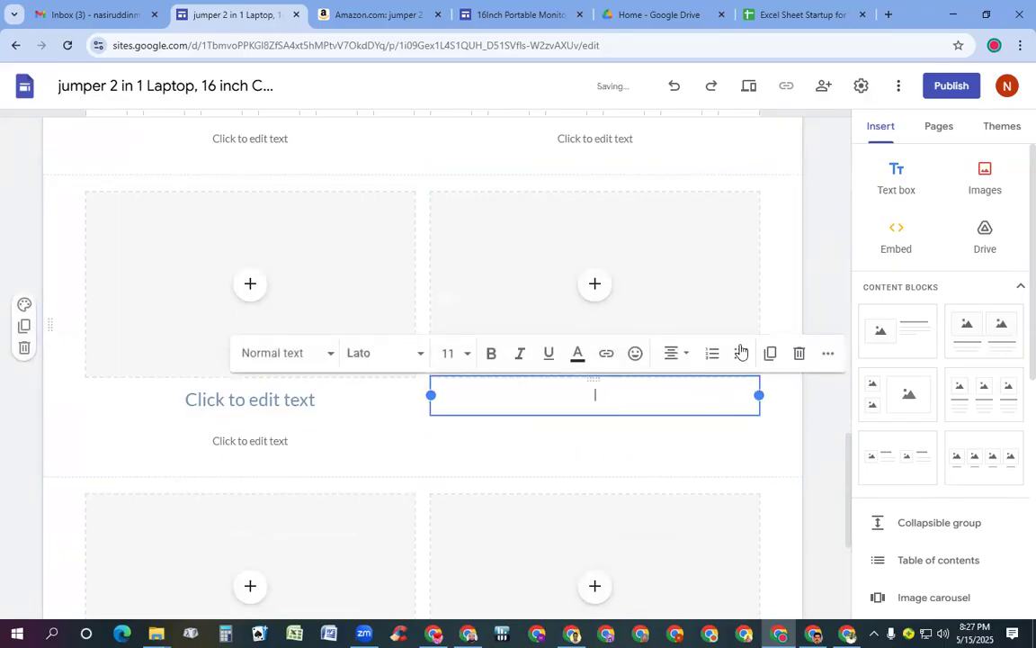
left_click(797, 353)
left_click(268, 441)
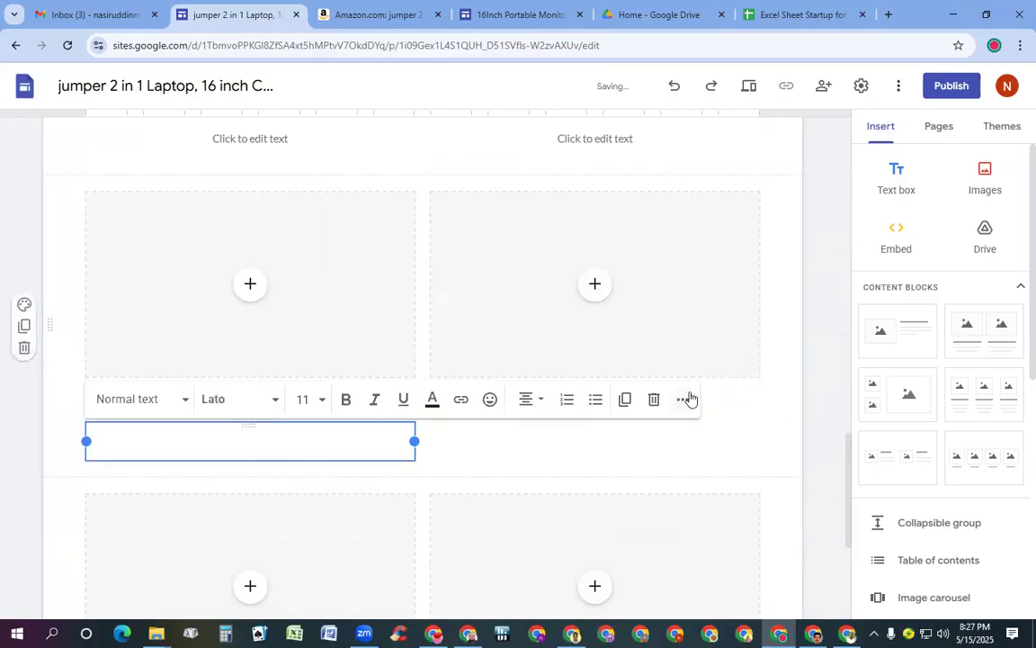
left_click(656, 402)
left_click(304, 412)
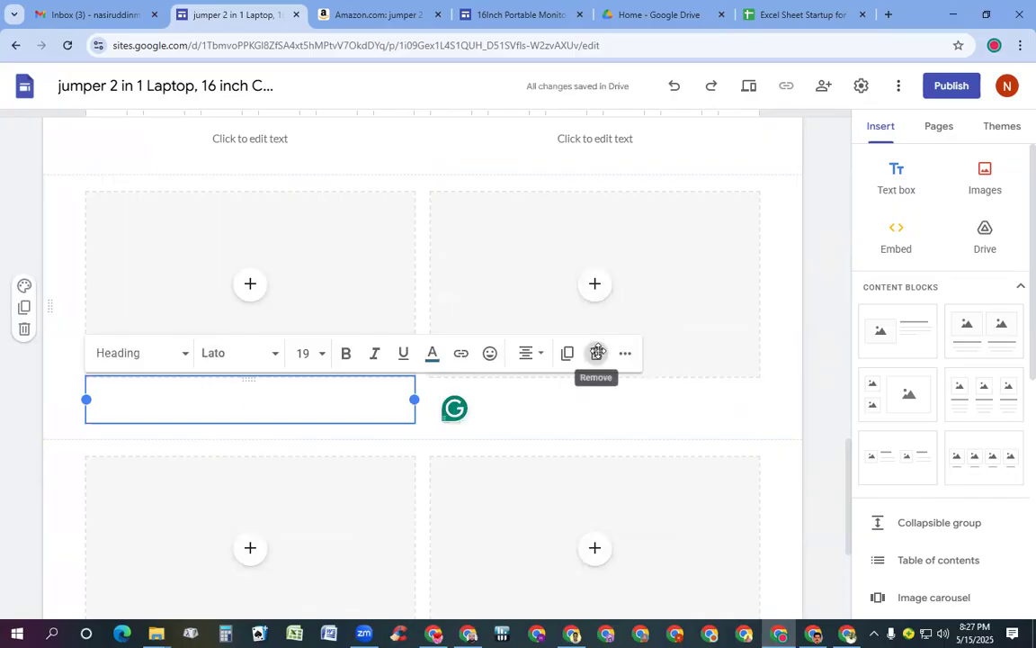
left_click(597, 354)
Delete the second block's empty right and left heading and subtitle placeholders
scroll(594, 418, "down", 3)
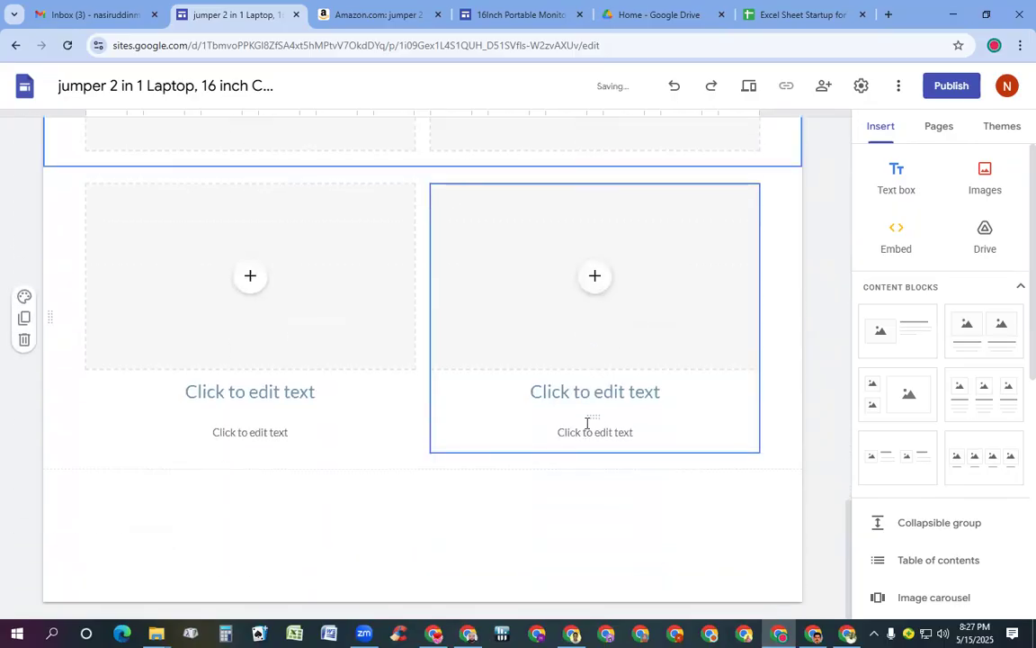
left_click(594, 433)
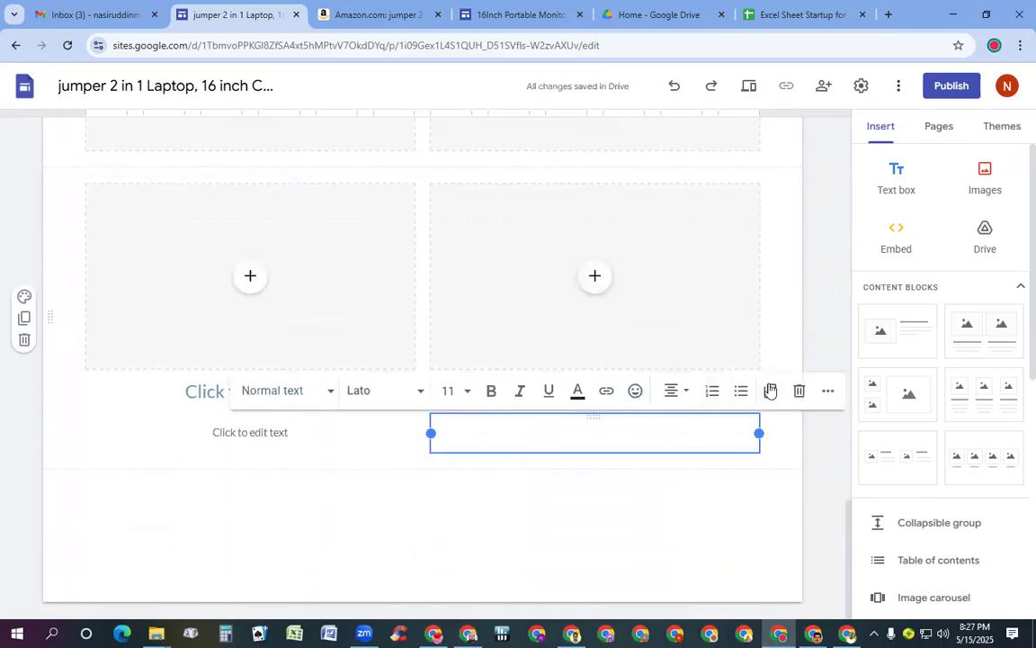
left_click(799, 391)
left_click(742, 390)
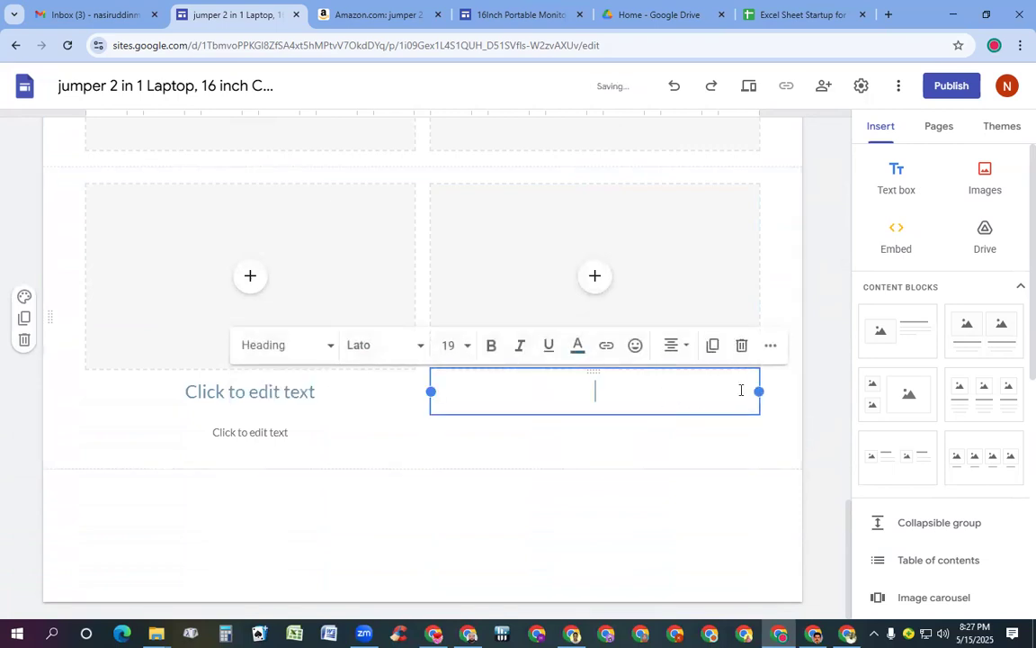
left_click(741, 344)
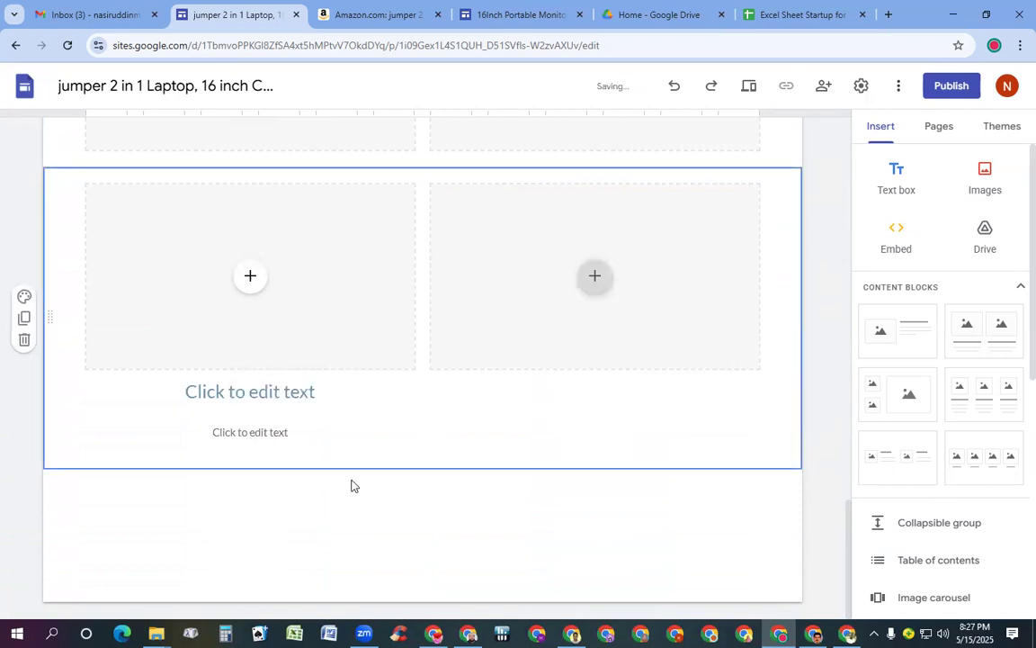
left_click(255, 431)
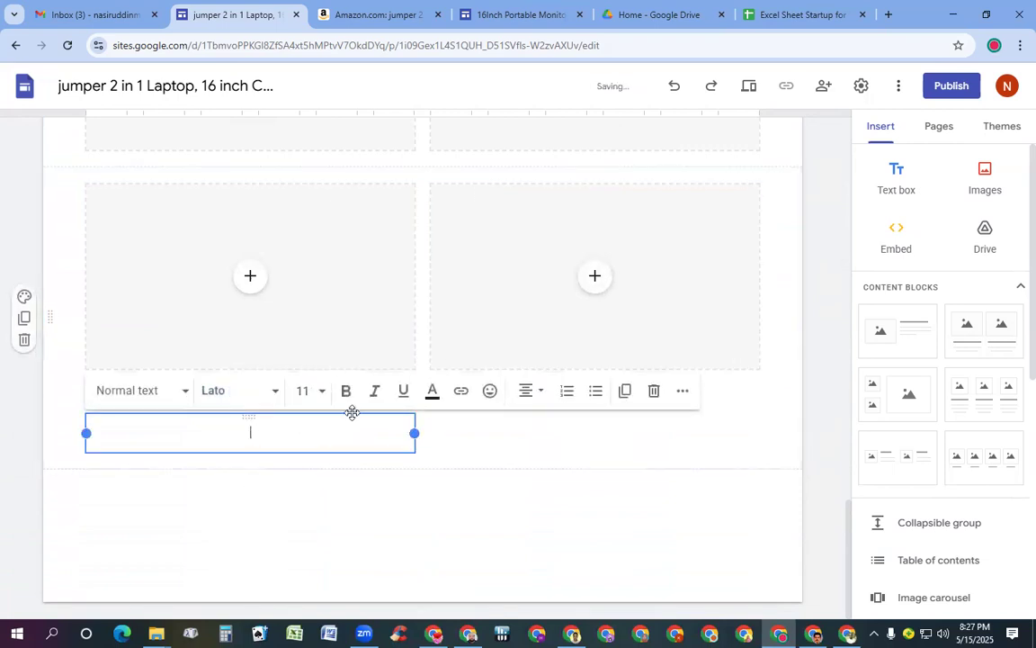
left_click(652, 391)
left_click(283, 429)
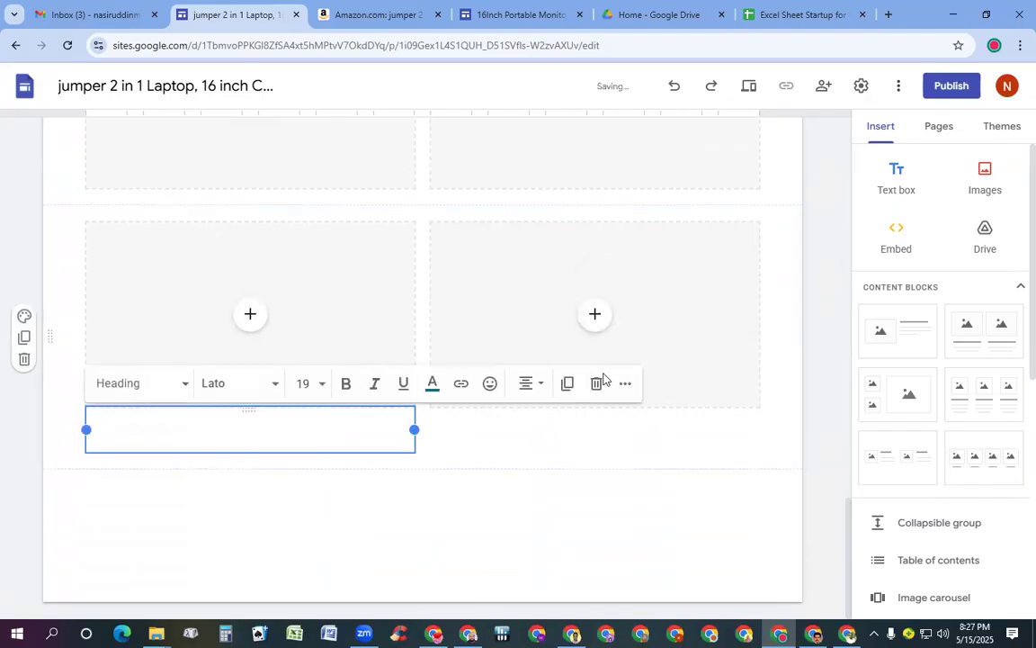
left_click(597, 384)
Strip the third block's empty heading and subtitle placeholders from both columns
scroll(594, 349, "up", 1)
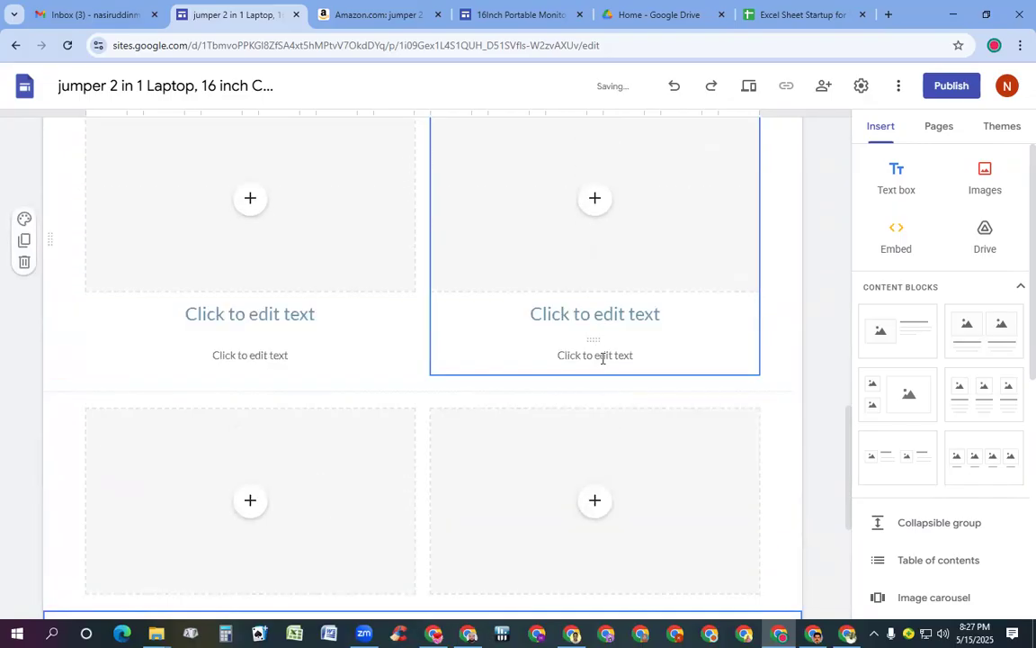
left_click(603, 358)
left_click(798, 312)
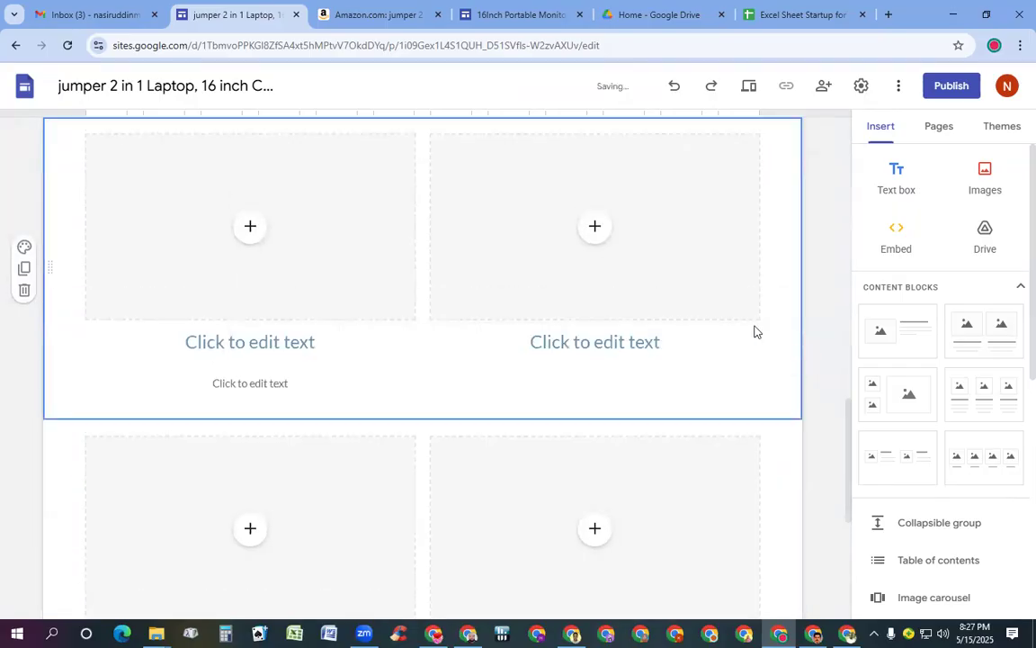
left_click(715, 349)
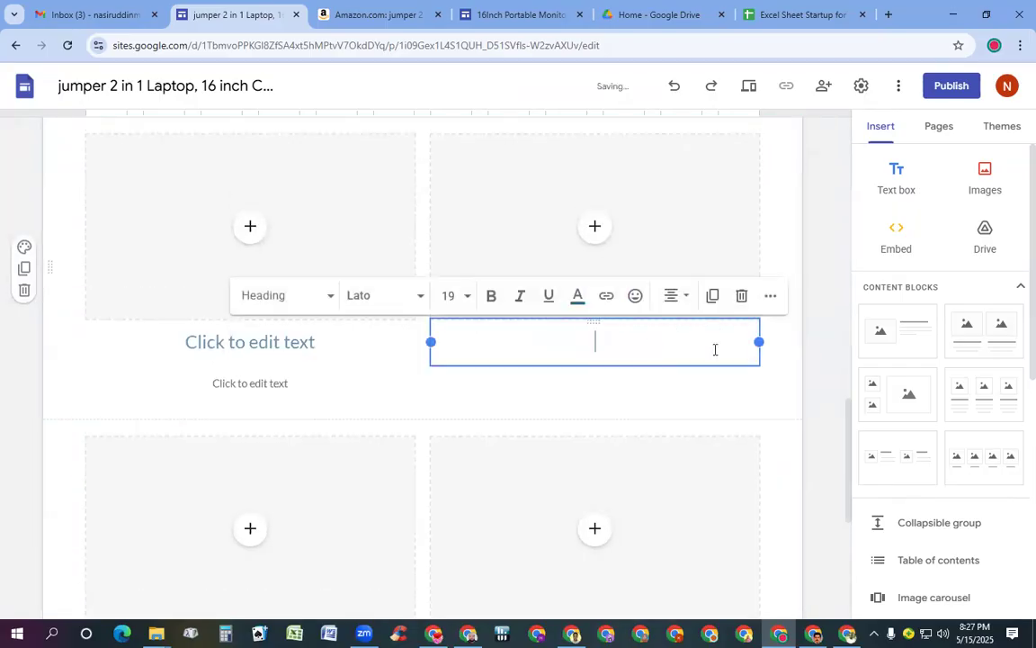
left_click(741, 295)
left_click(259, 383)
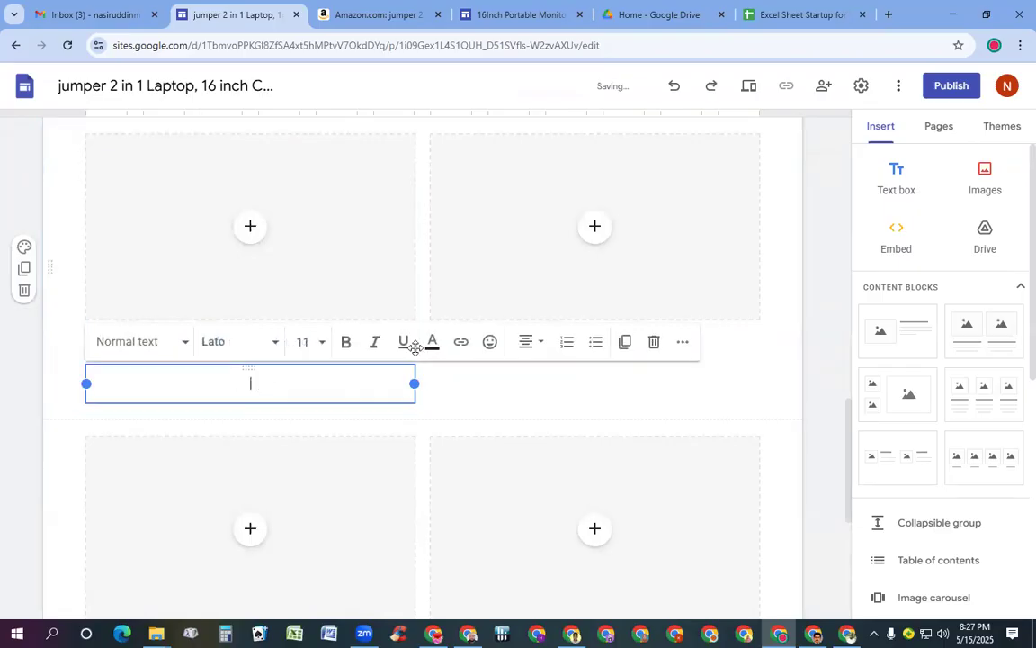
left_click(655, 343)
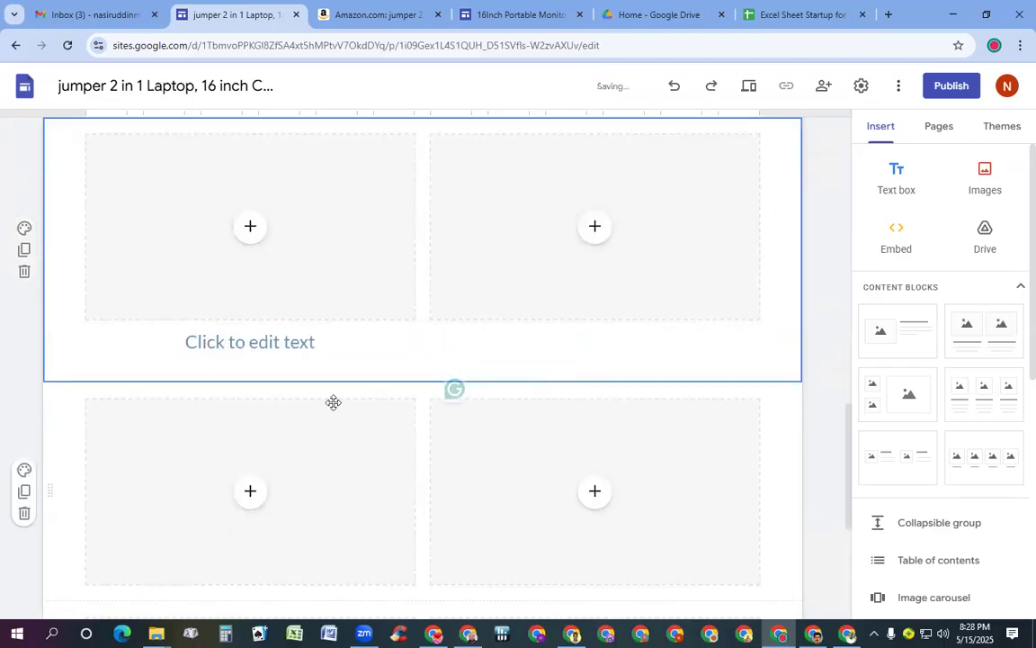
left_click(280, 352)
left_click(596, 297)
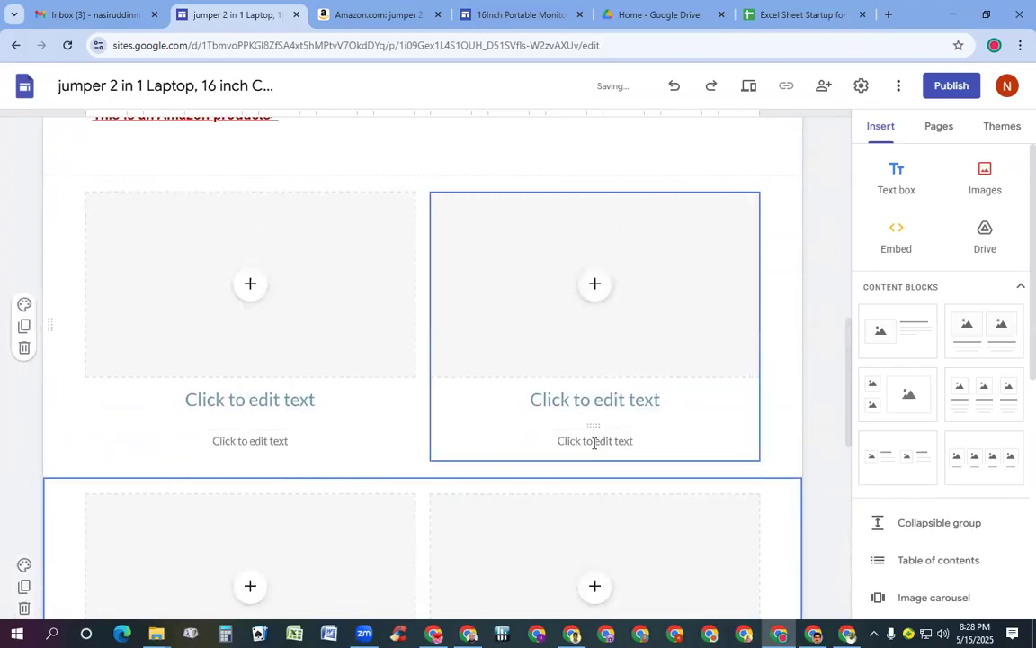
Clear the last block's remaining empty headings and subtitles, leaving only image slots
left_click(595, 440)
left_click(800, 400)
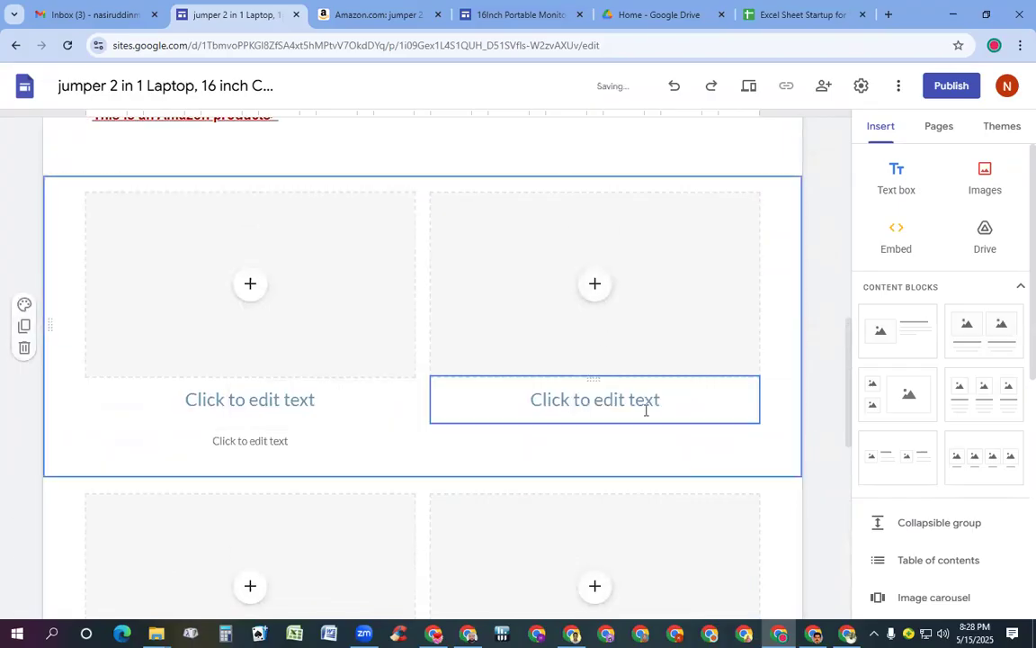
left_click(645, 409)
left_click(736, 355)
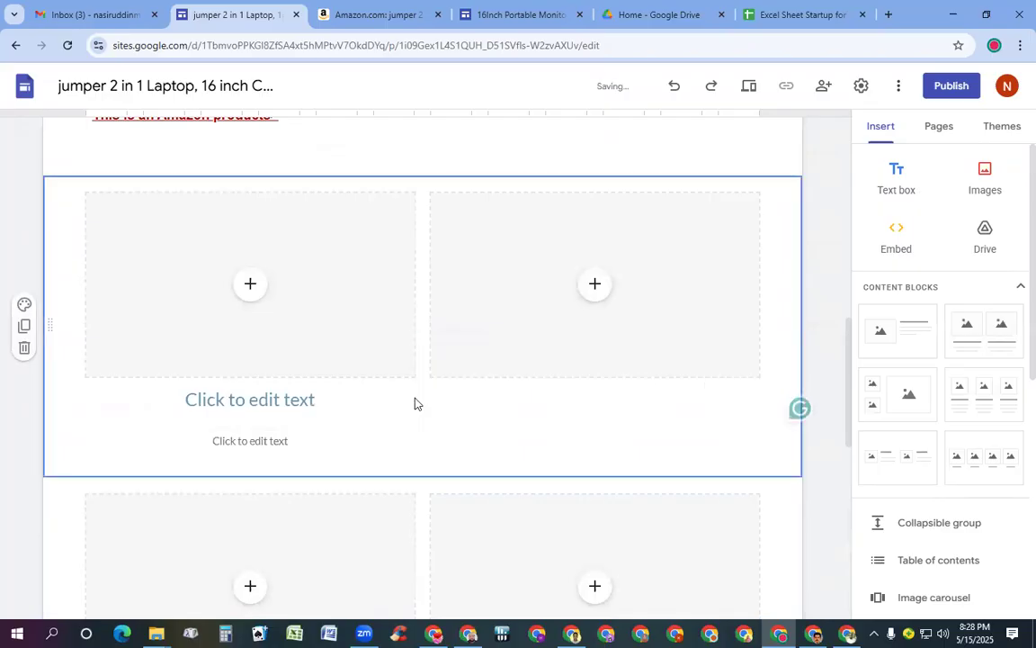
left_click(278, 439)
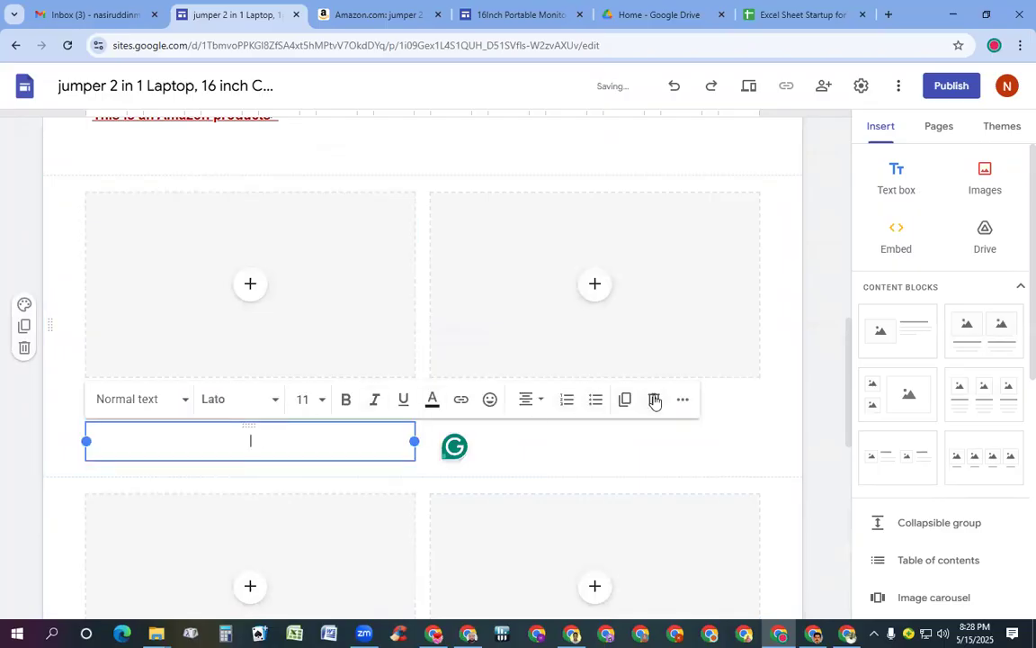
left_click(654, 398)
left_click(288, 404)
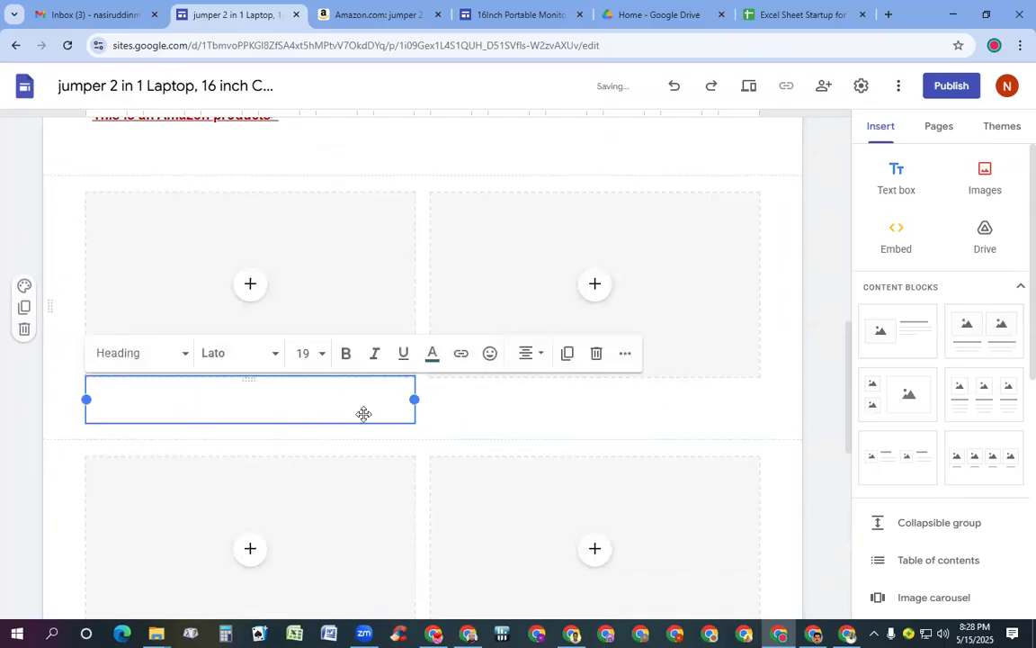
left_click(595, 356)
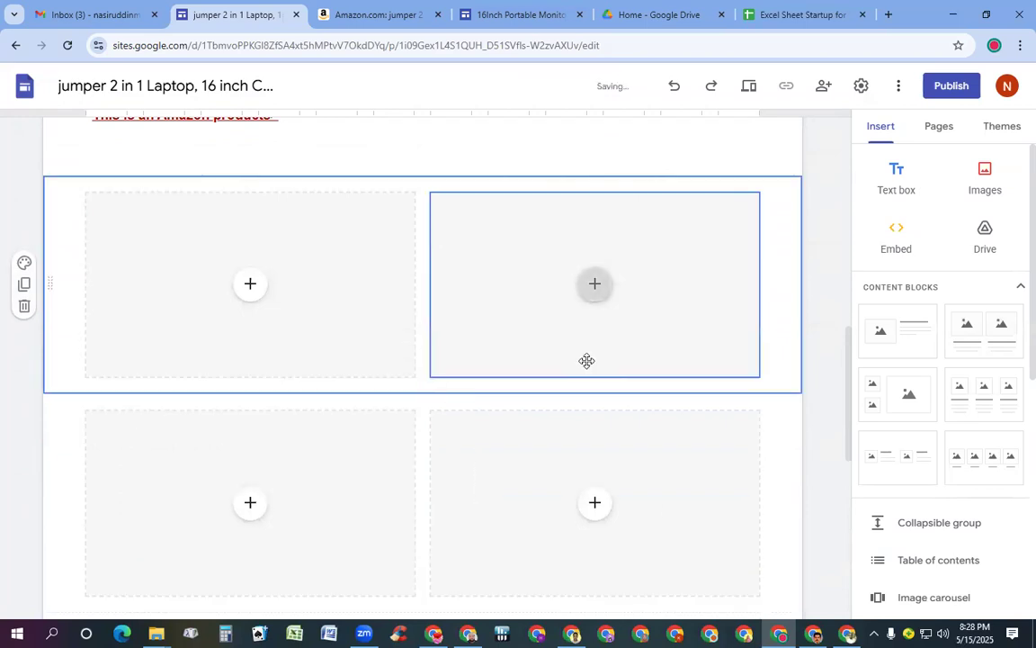
scroll(586, 387, "down", 3)
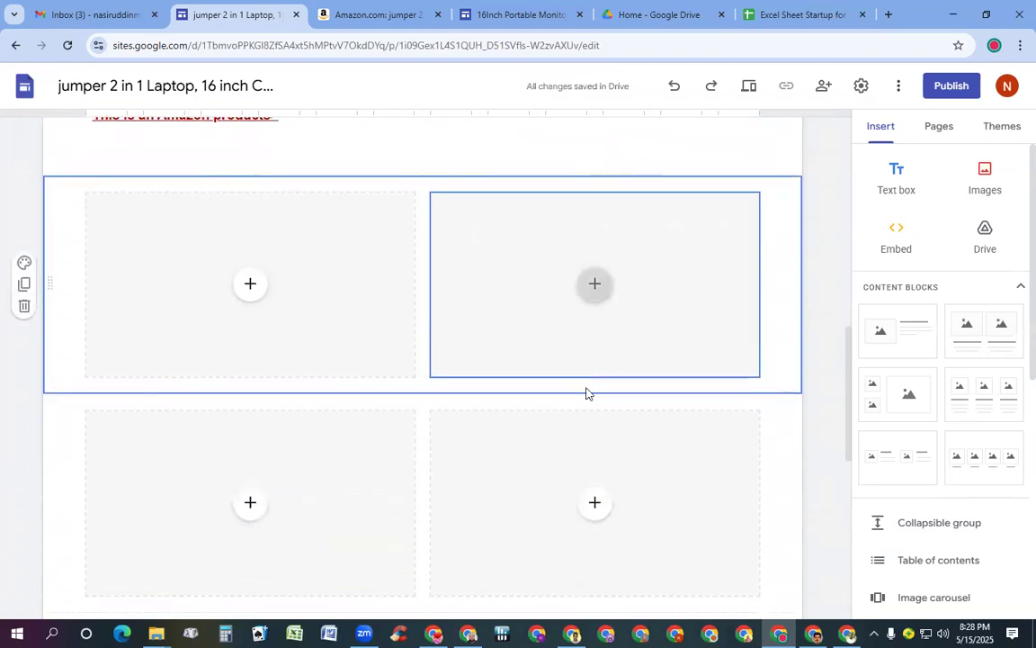
scroll(580, 396, "up", 1)
left_click(576, 399)
scroll(575, 387, "up", 3)
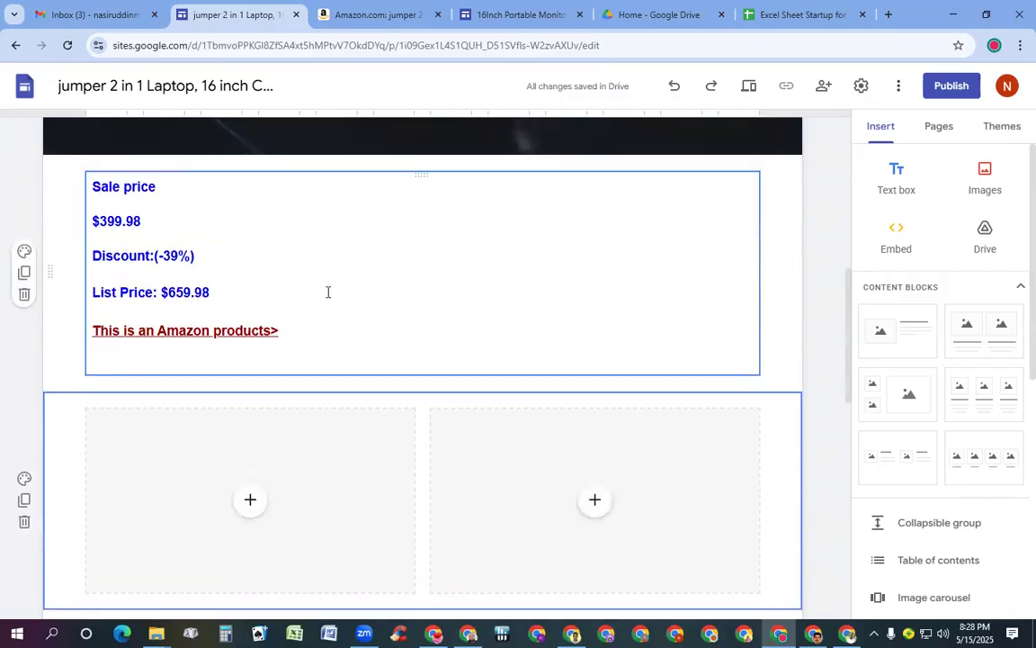
scroll(456, 232, "up", 3)
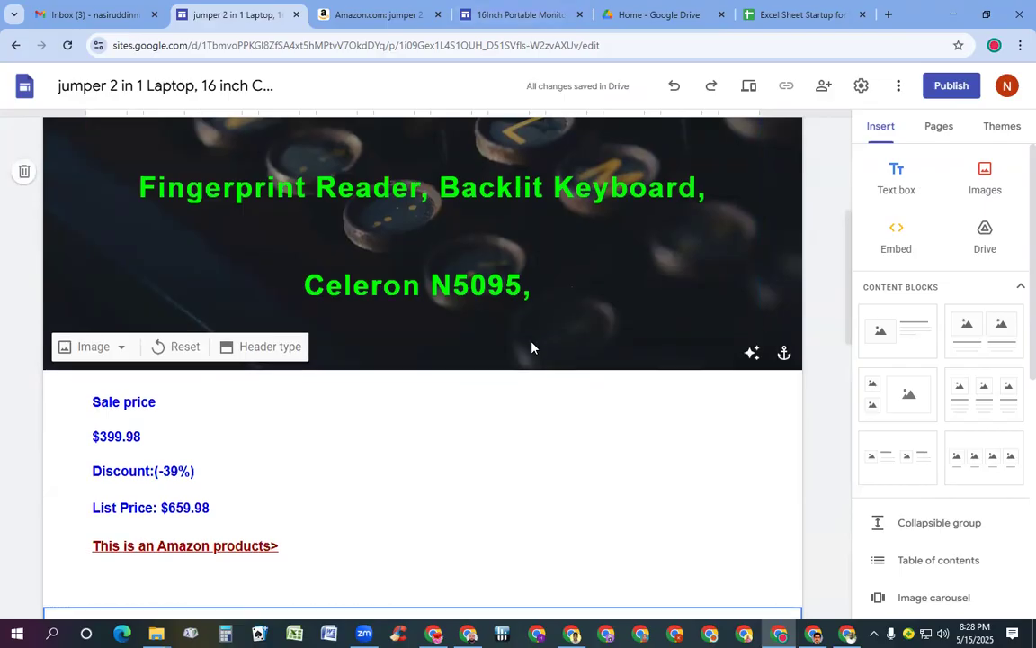
scroll(531, 347, "down", 3)
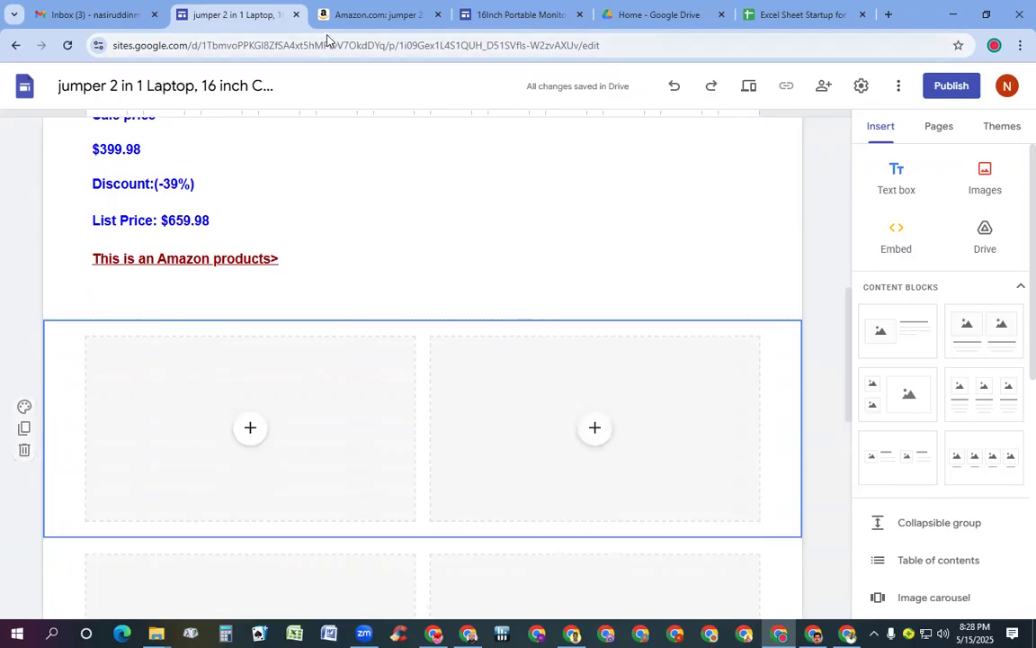
Close the Amazon, portable monitor, Google Drive and Excel Sheet Startup for Students tabs
left_click(437, 15)
left_click(437, 15)
left_click(439, 17)
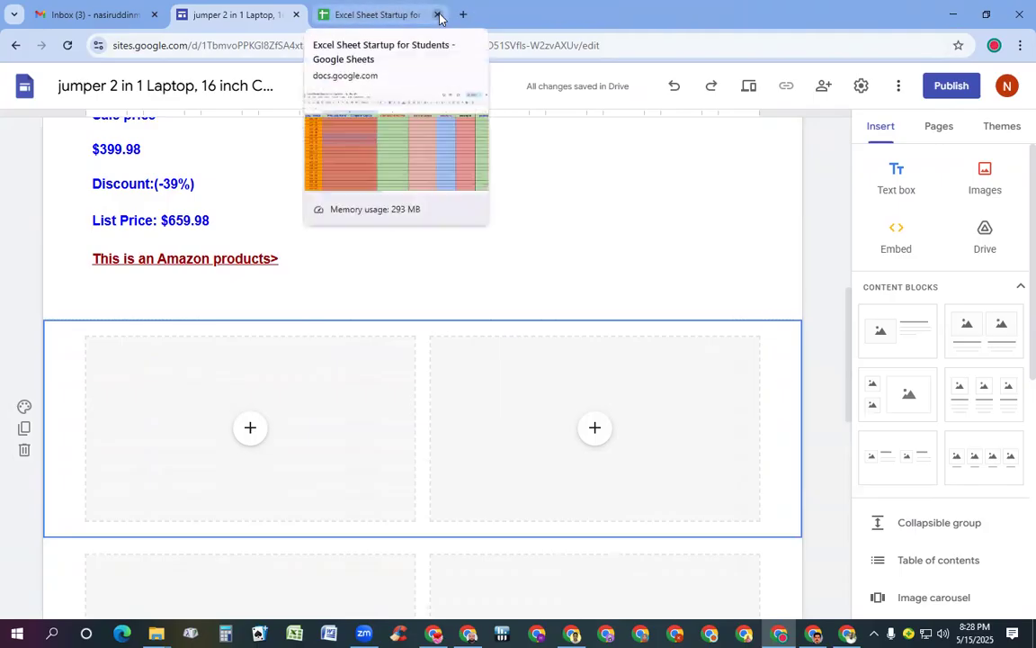
left_click(439, 16)
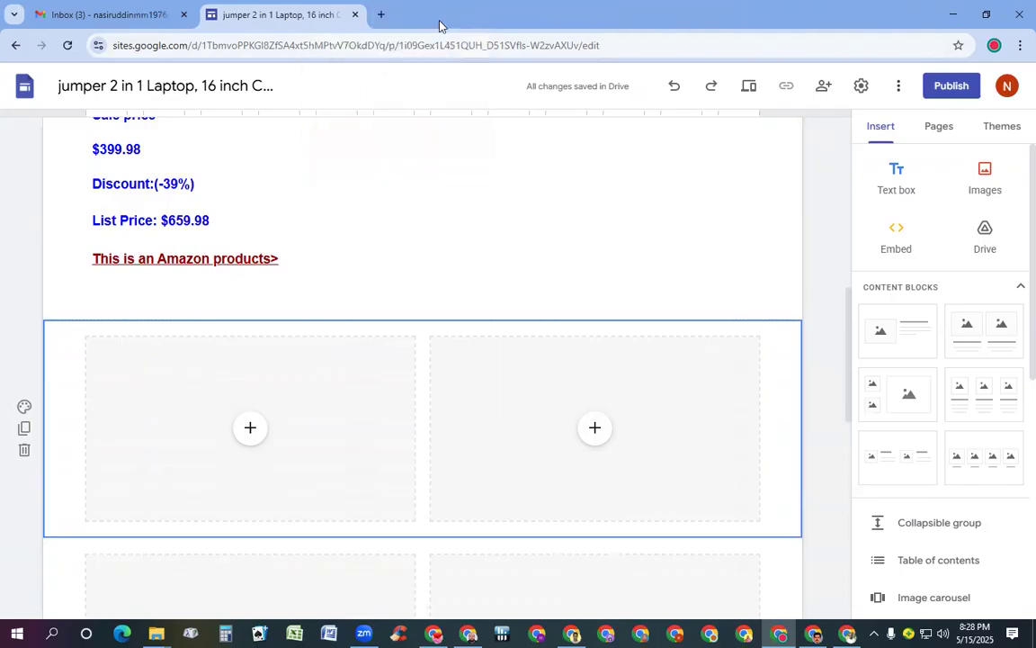
Open the page's Amazon link in a new tab past the redirect notice, then return to the editor
left_click(173, 262)
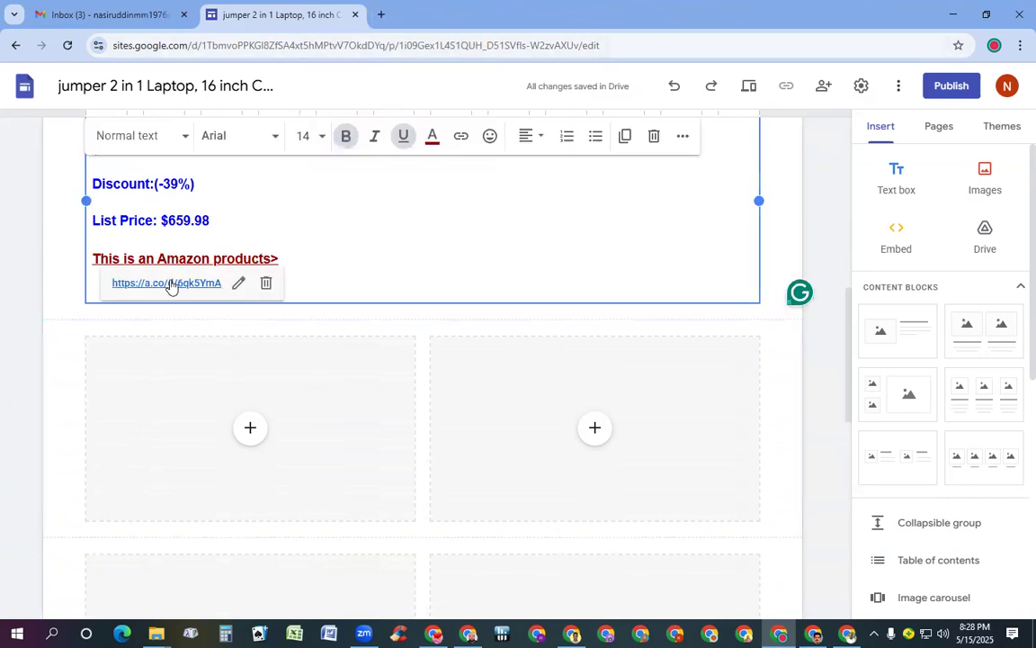
left_click(171, 283)
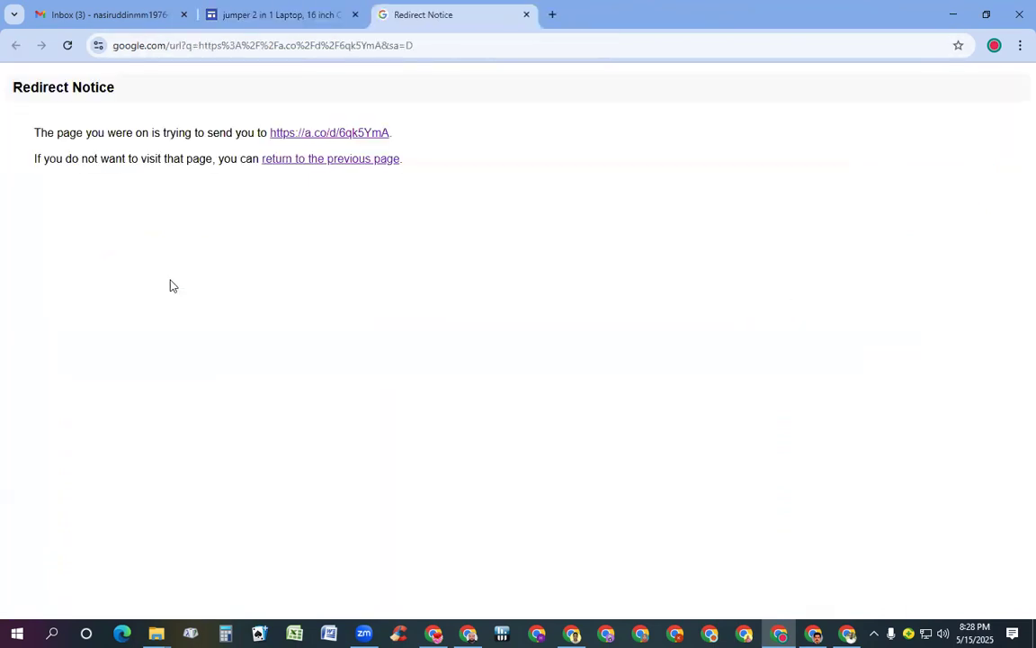
left_click(352, 135)
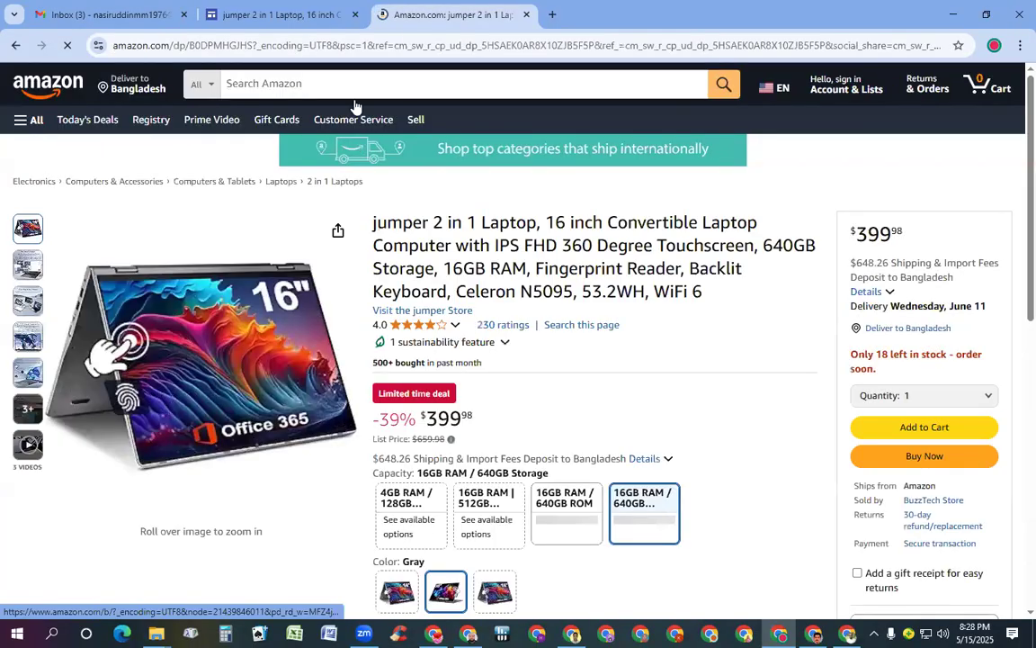
left_click(274, 15)
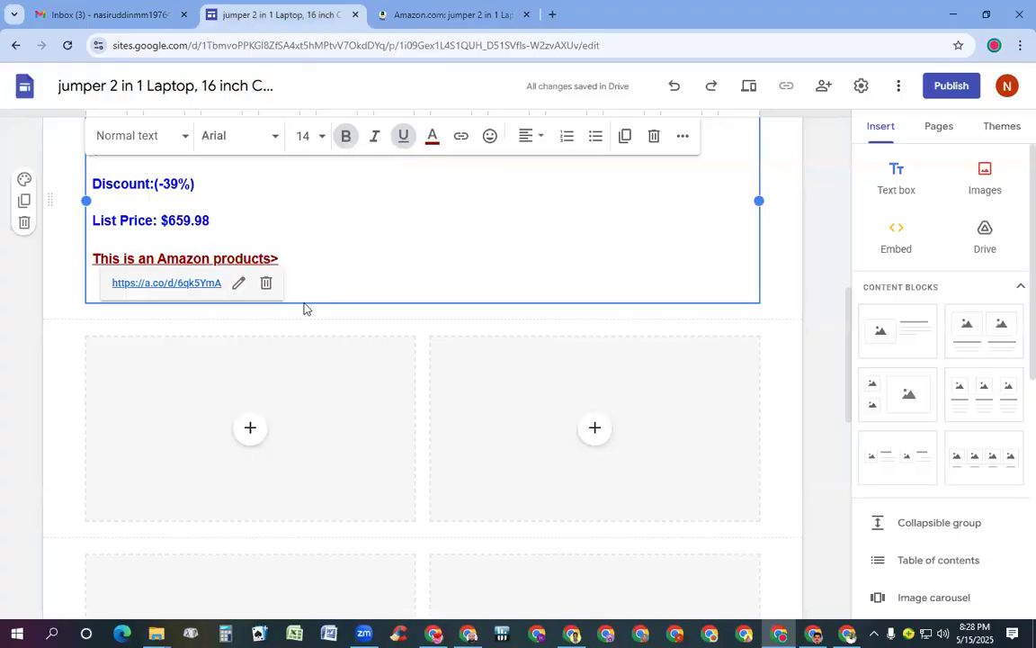
scroll(304, 309, "up", 2)
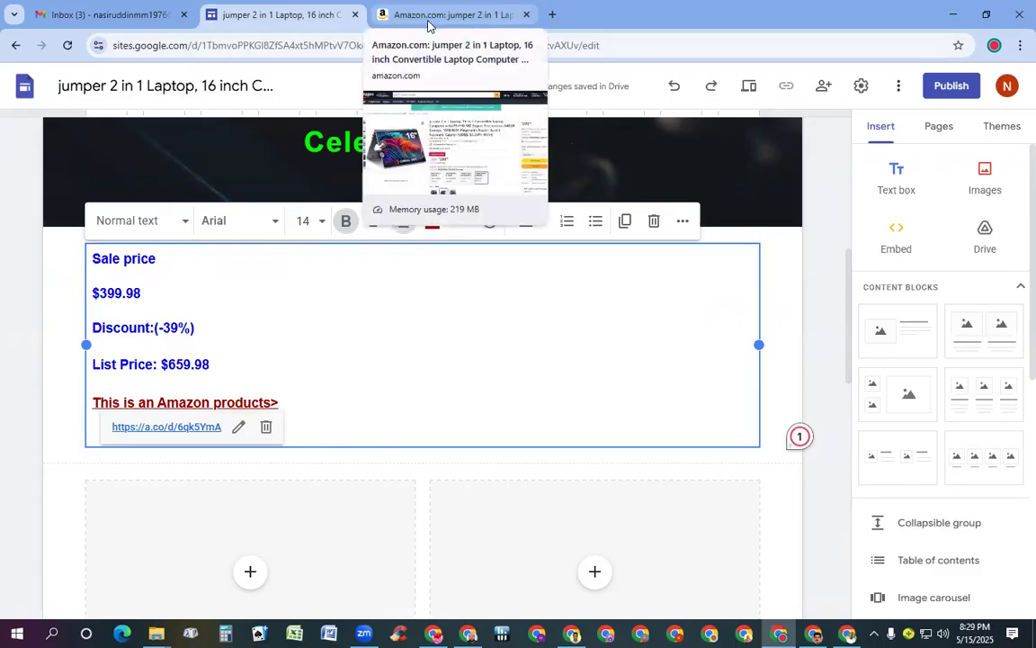
Open the Amazon image gallery and save the main 16" laptop image to the Desktop
left_click(432, 15)
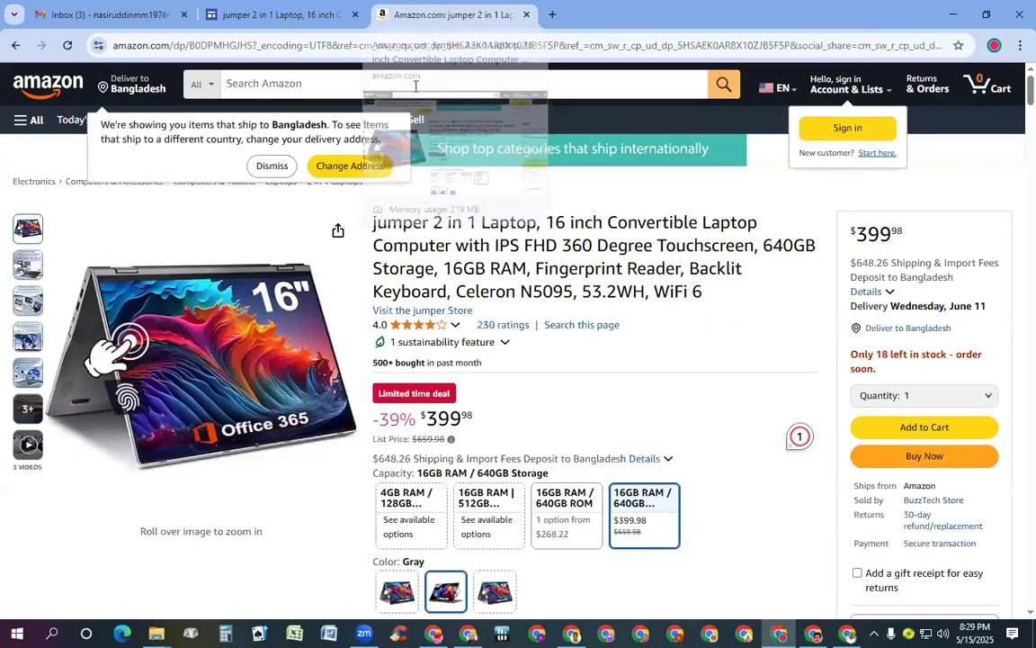
mouse_move(208, 359)
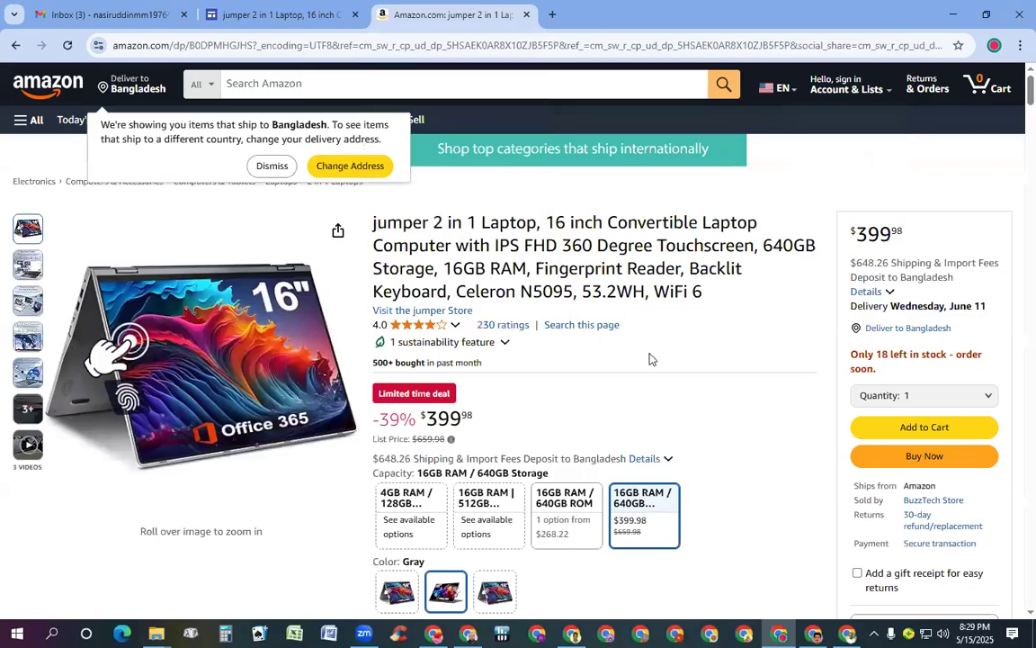
mouse_move(156, 385)
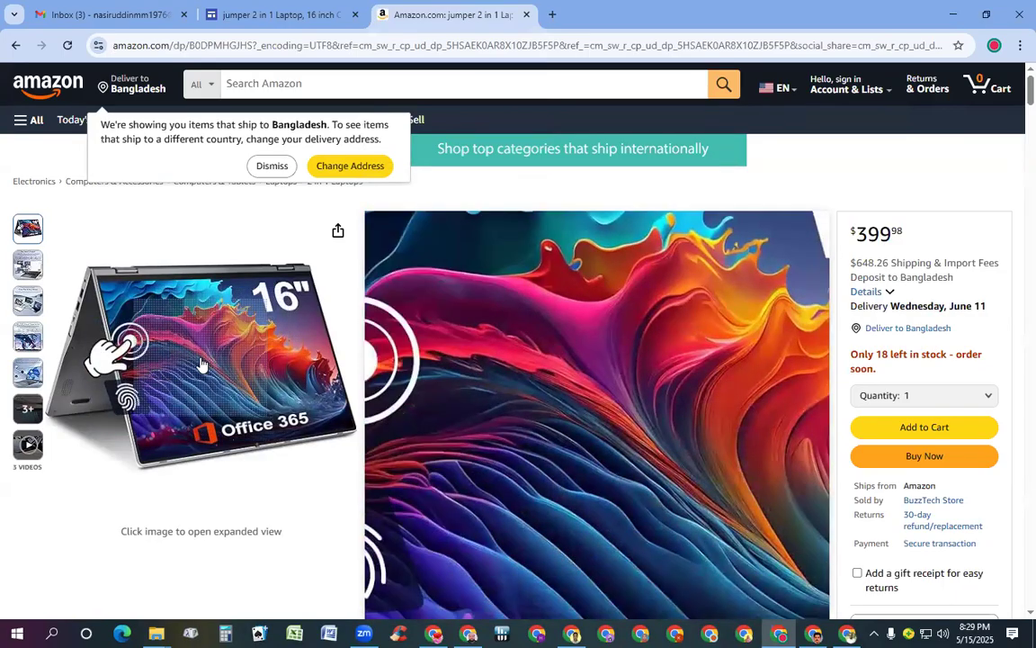
left_click(201, 361)
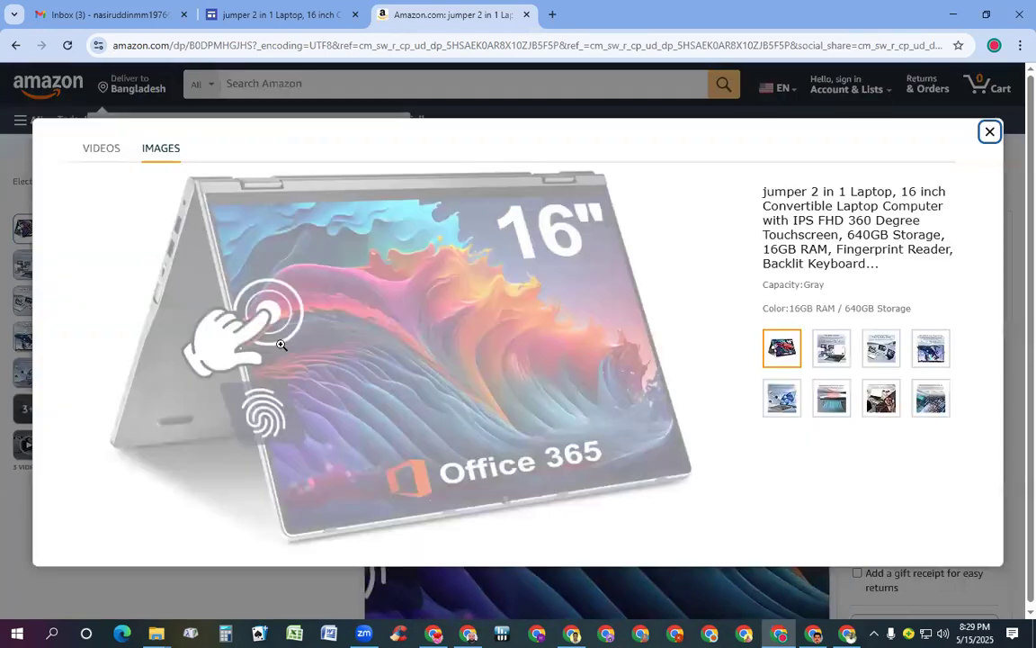
right_click(424, 335)
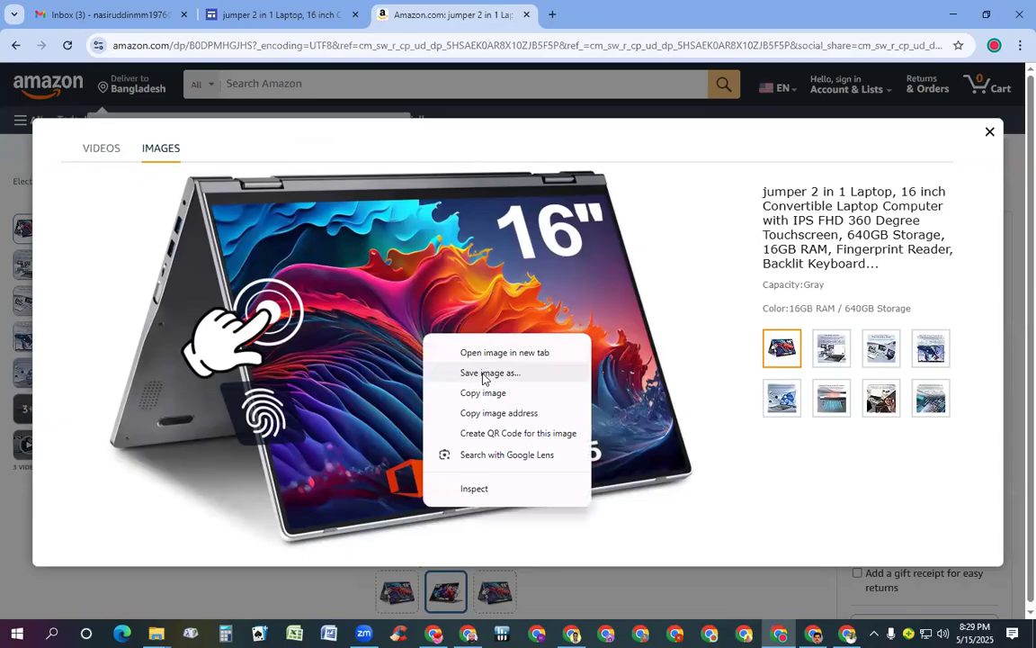
left_click(483, 373)
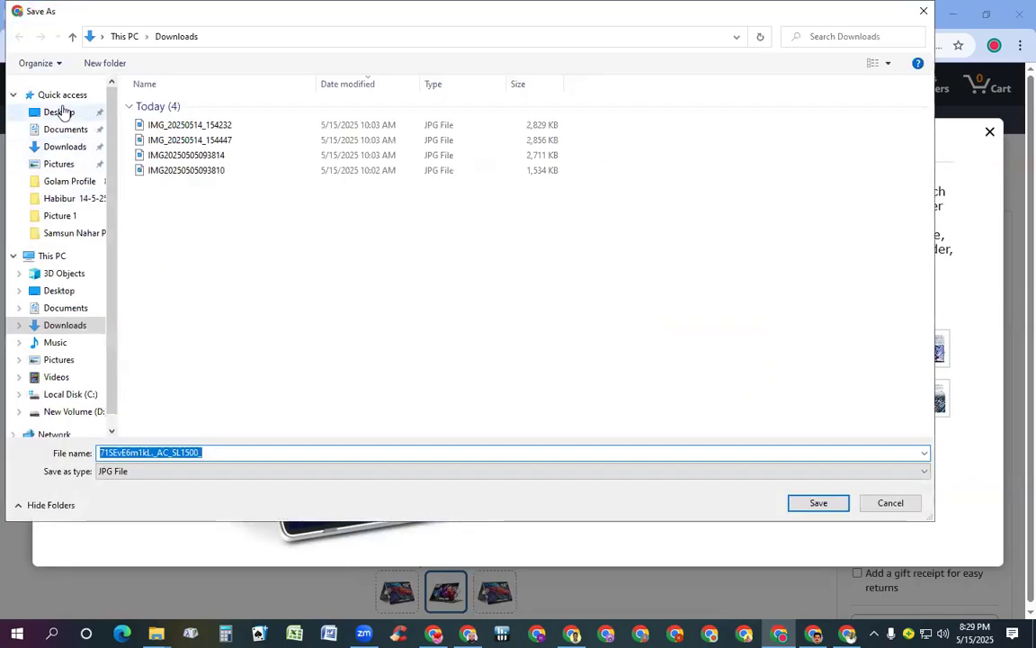
left_click(59, 112)
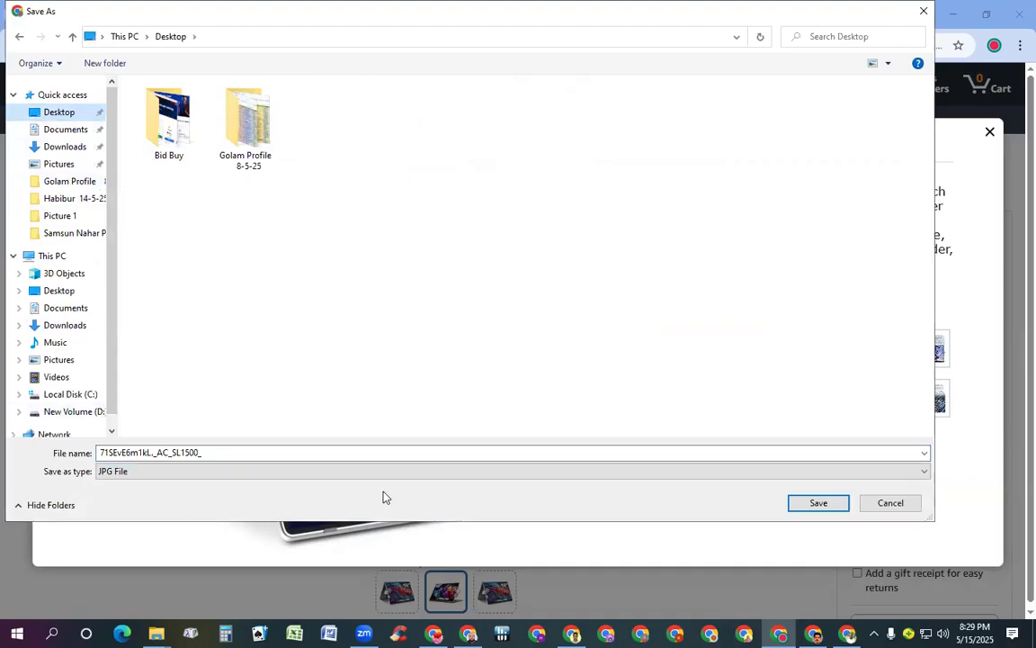
left_click(819, 503)
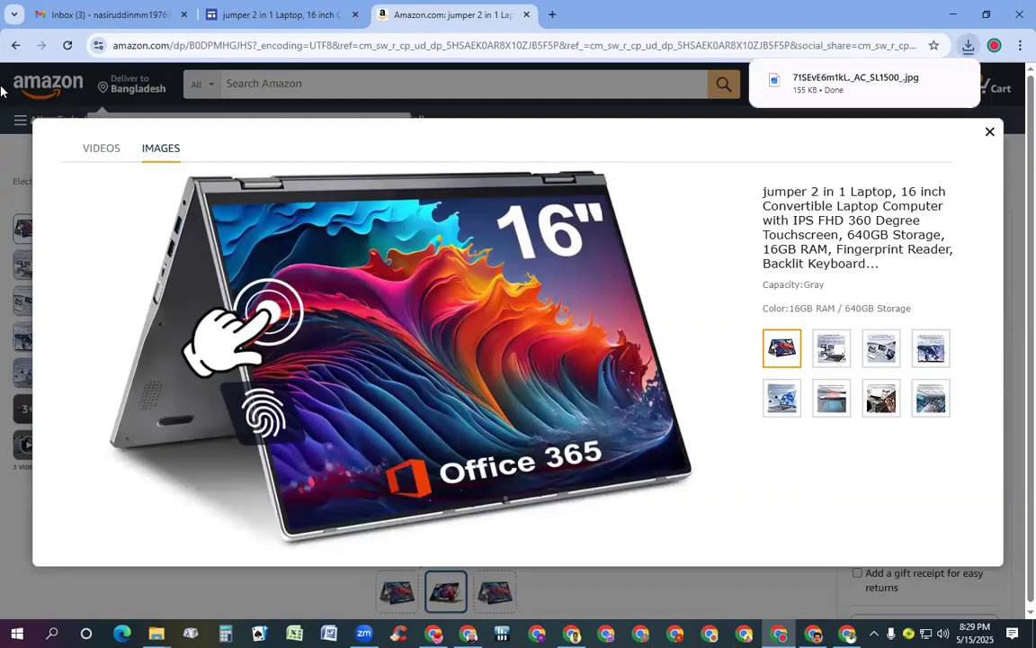
Save The Ideal Choice! and Free Flip & Any Shape gallery images to the Desktop
left_click(833, 352)
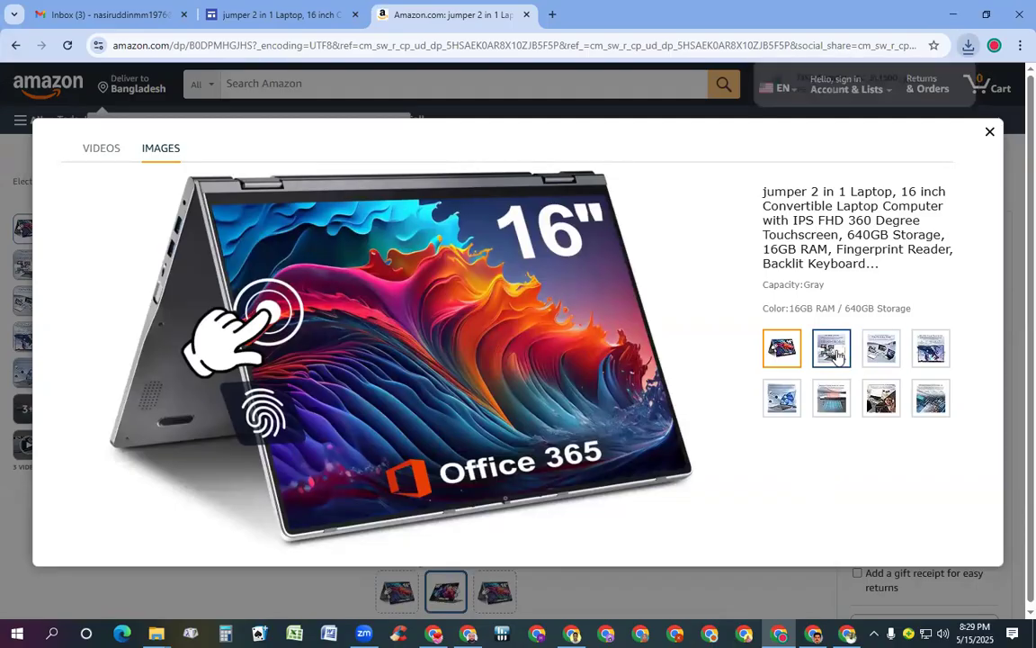
right_click(453, 311)
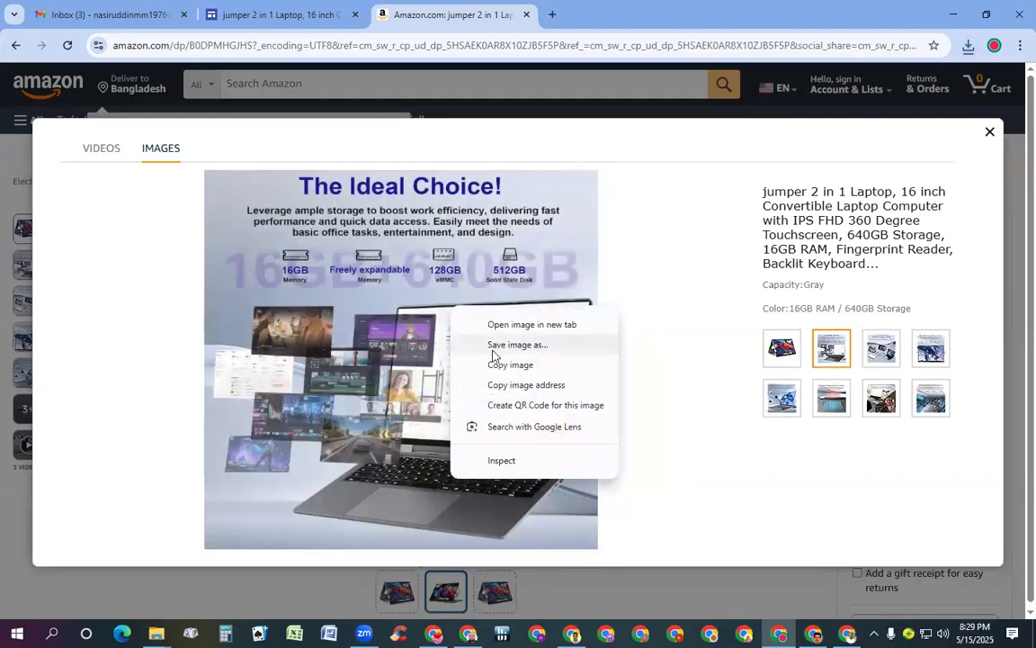
left_click(494, 346)
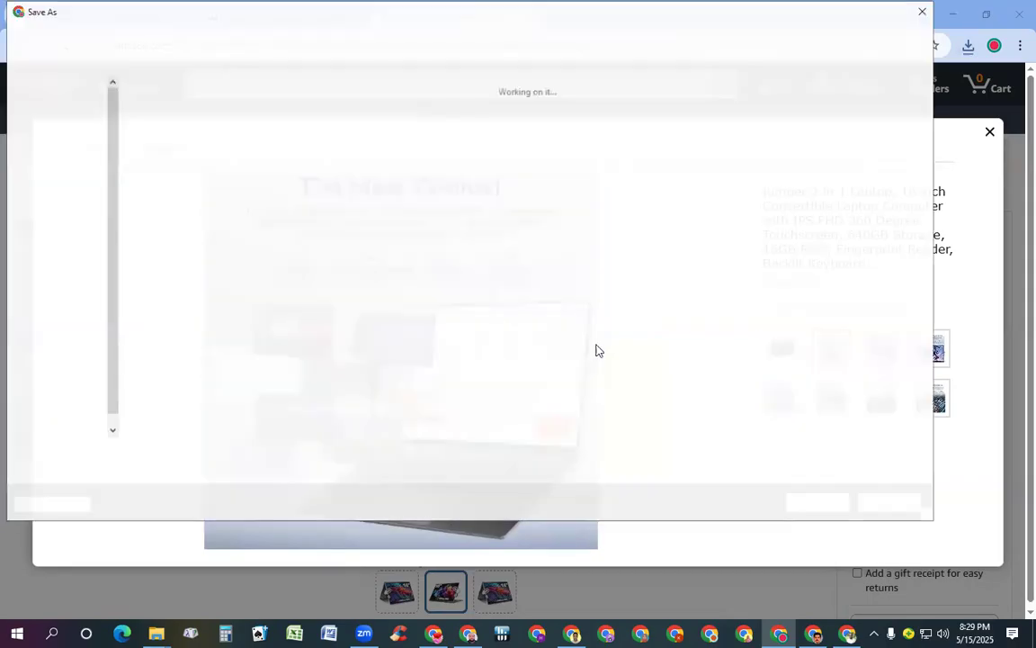
left_click(826, 506)
left_click(880, 348)
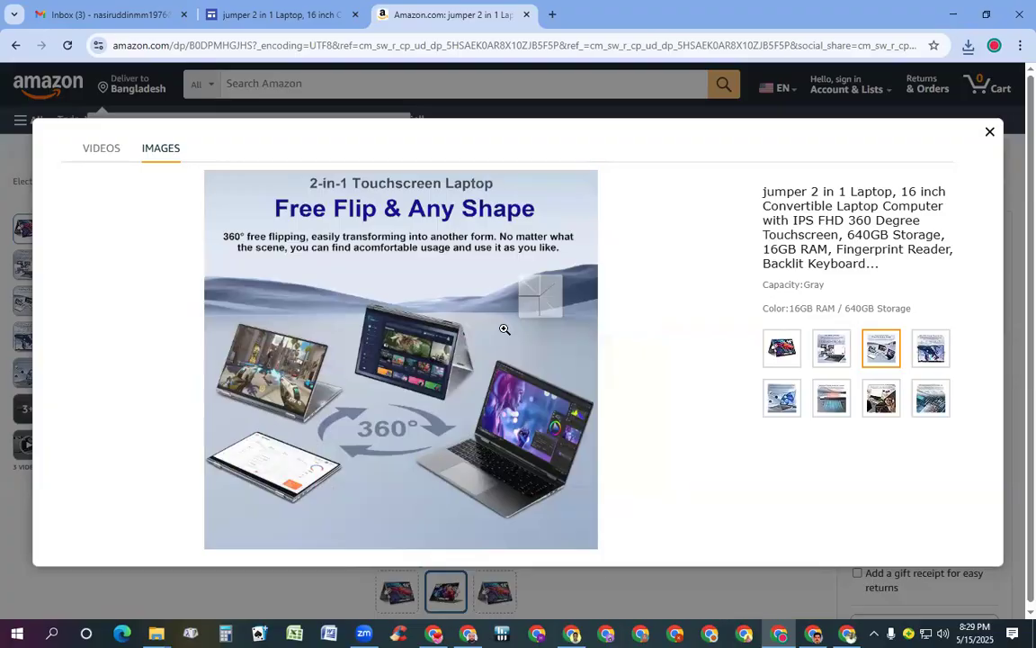
right_click(505, 329)
left_click(567, 369)
left_click(833, 509)
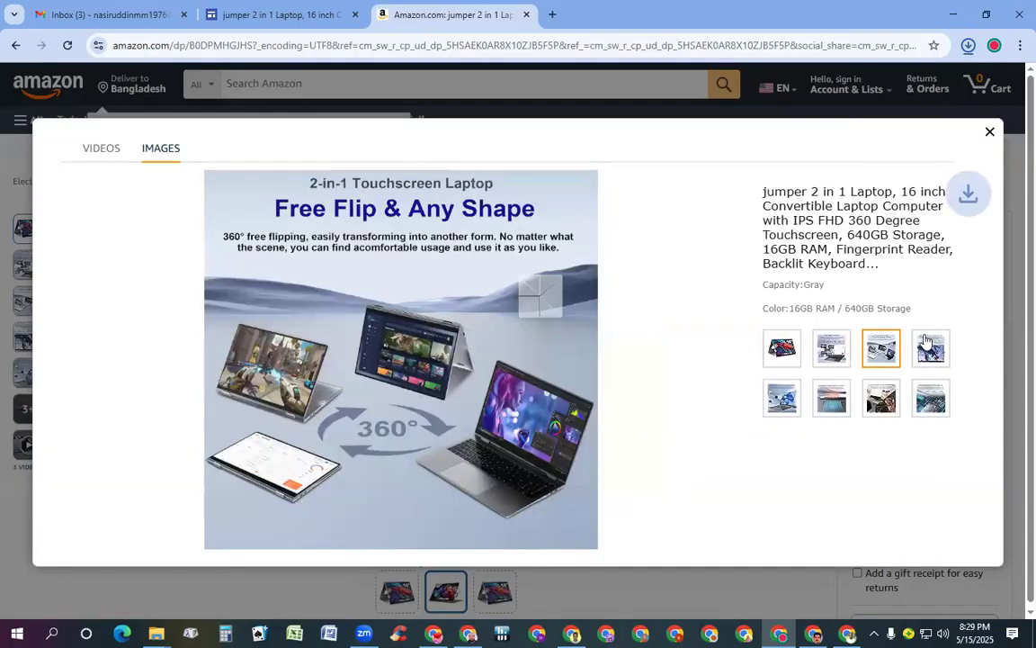
left_click(927, 346)
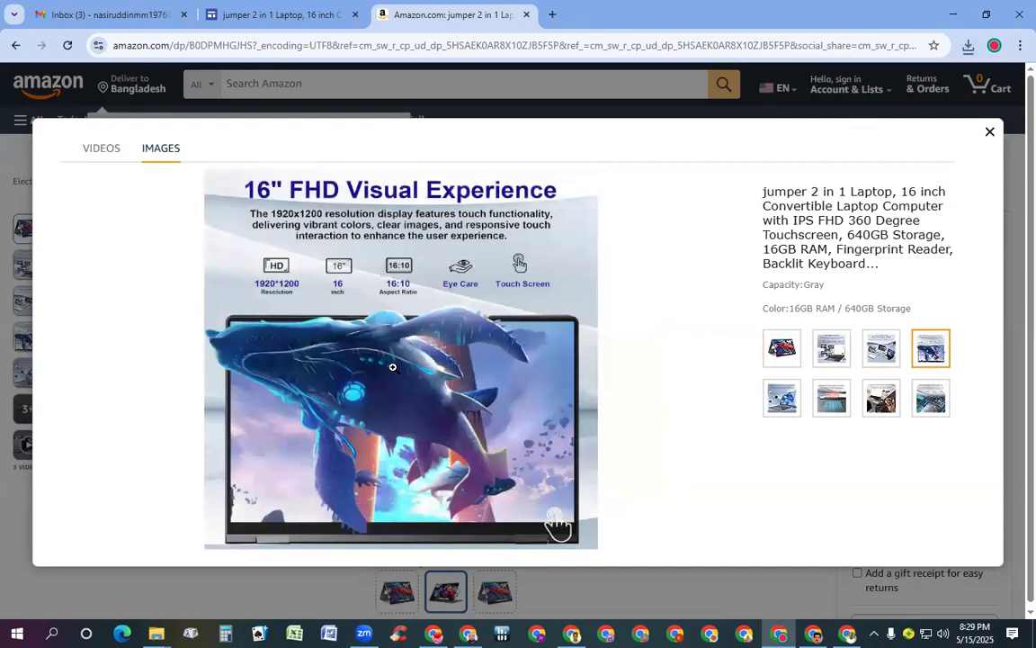
Save the 16" FHD Visual Experience and keyboard gallery images to the Desktop
right_click(392, 367)
left_click(454, 407)
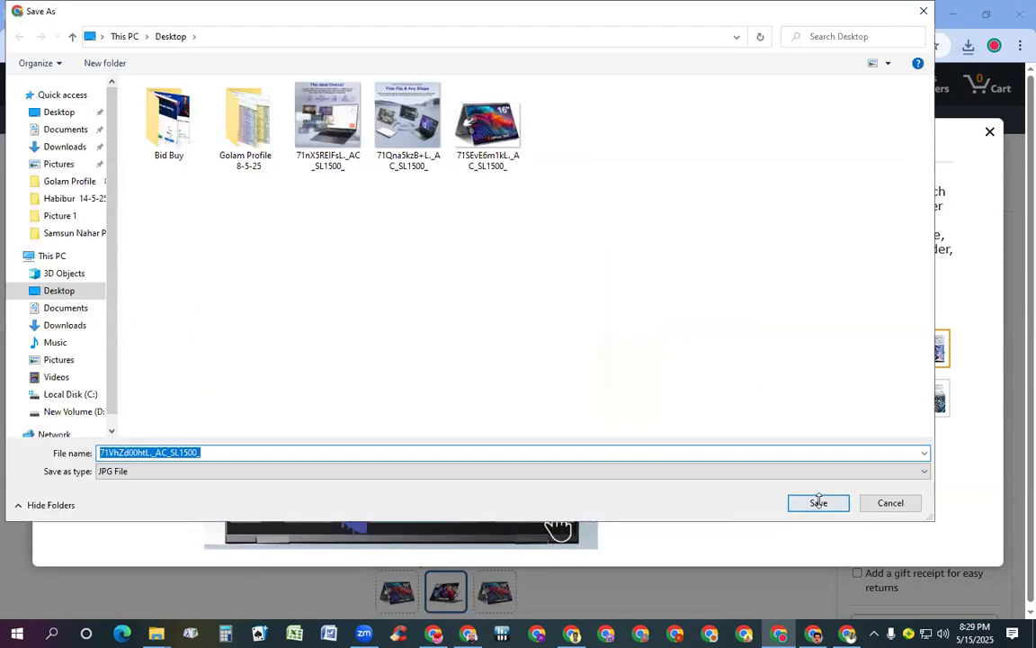
left_click(819, 500)
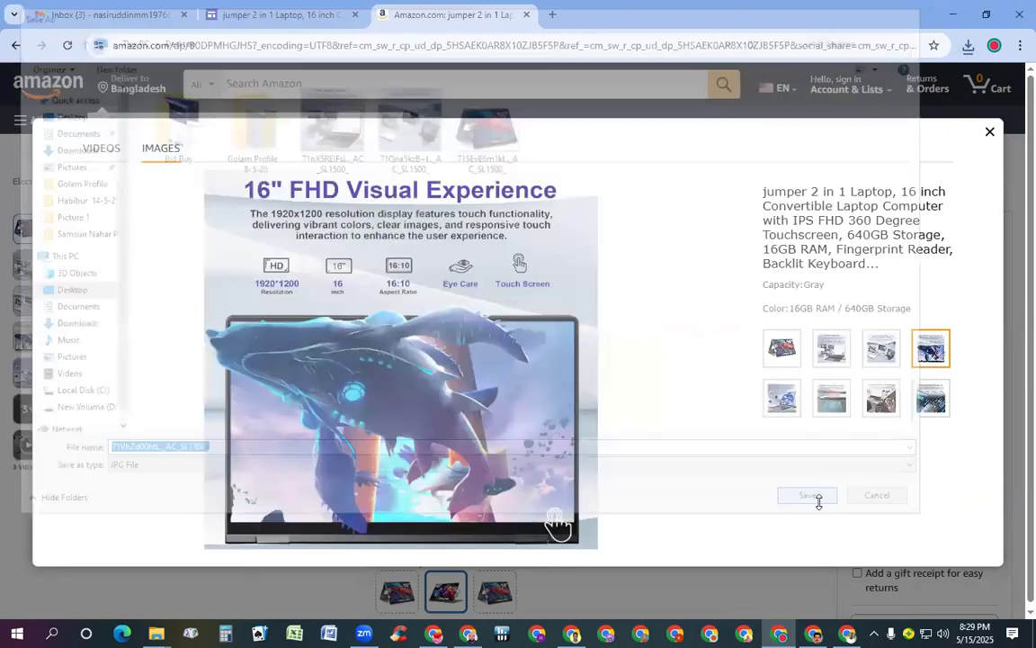
left_click(784, 400)
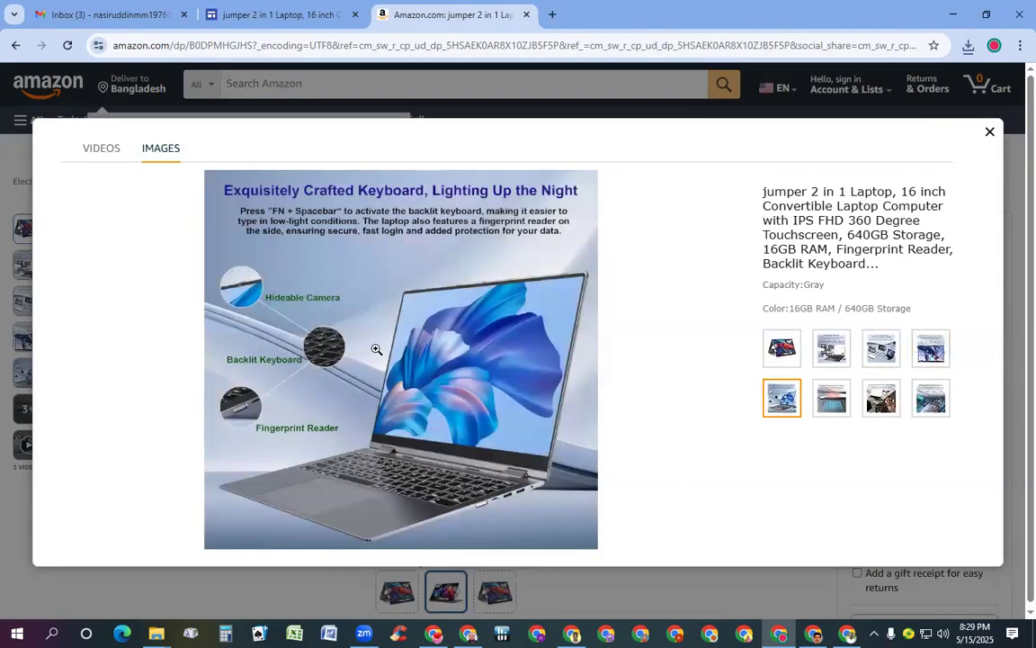
right_click(376, 349)
left_click(442, 388)
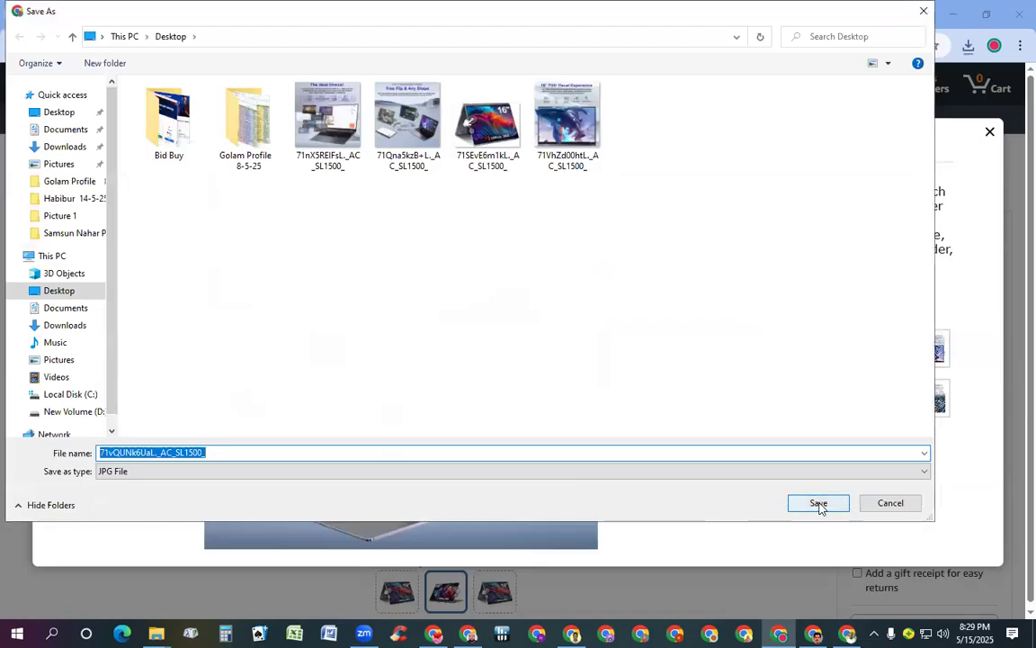
left_click(818, 504)
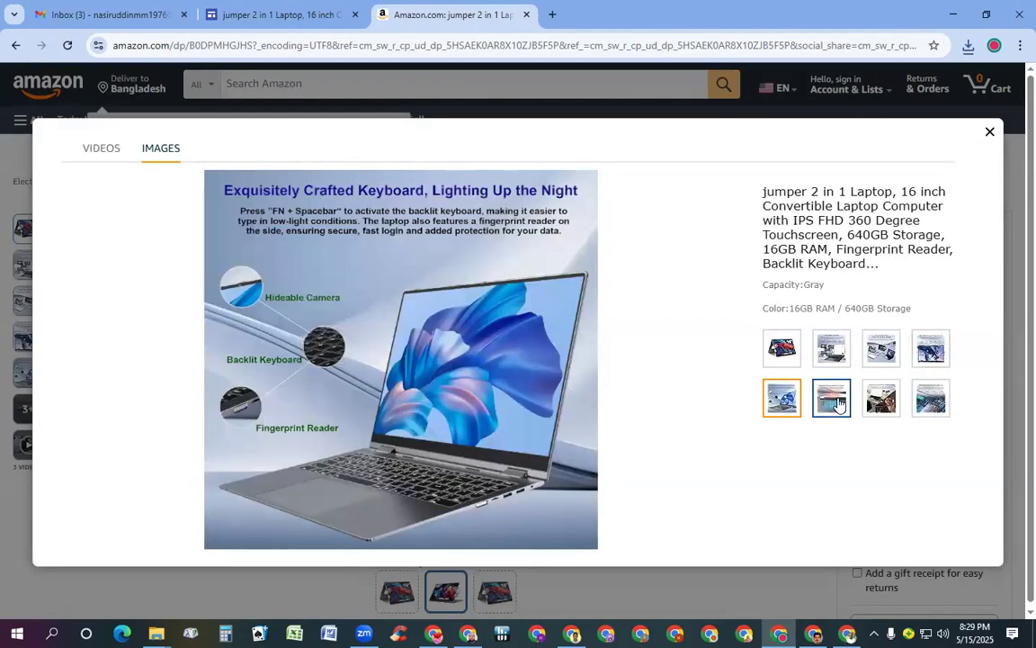
Save the Advanced Cooling System for Laptops image to the Desktop
left_click(837, 403)
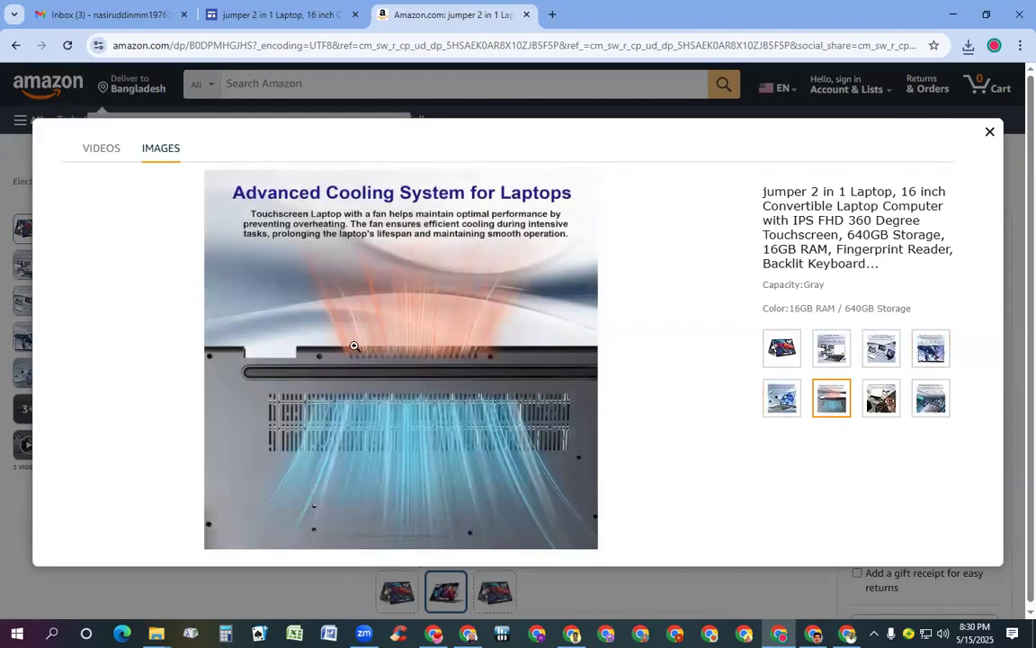
left_click(354, 345)
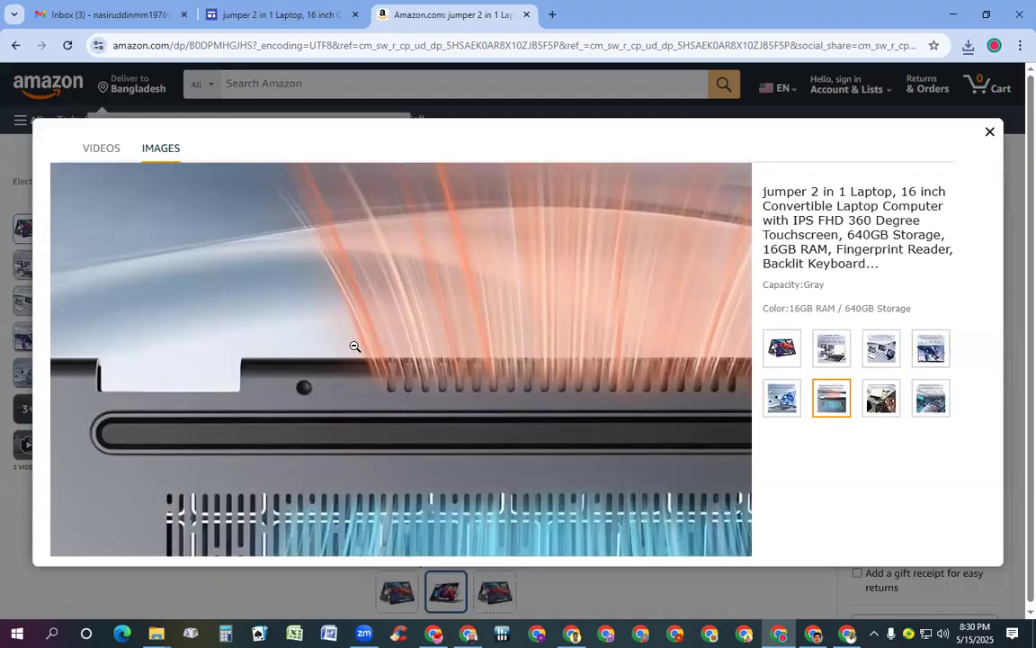
left_click(354, 347)
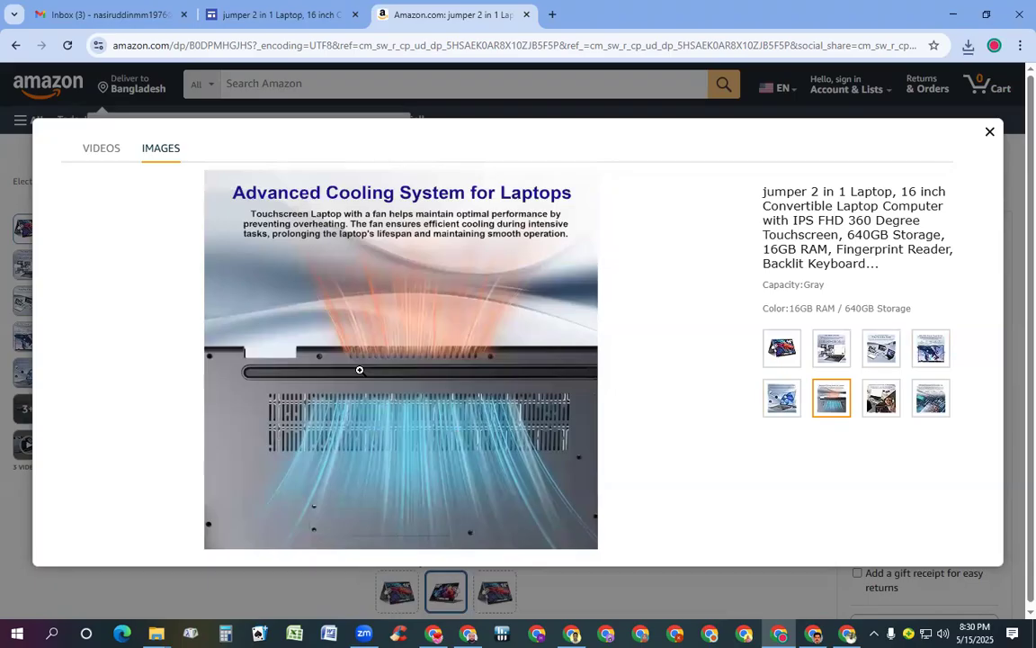
right_click(369, 343)
left_click(422, 384)
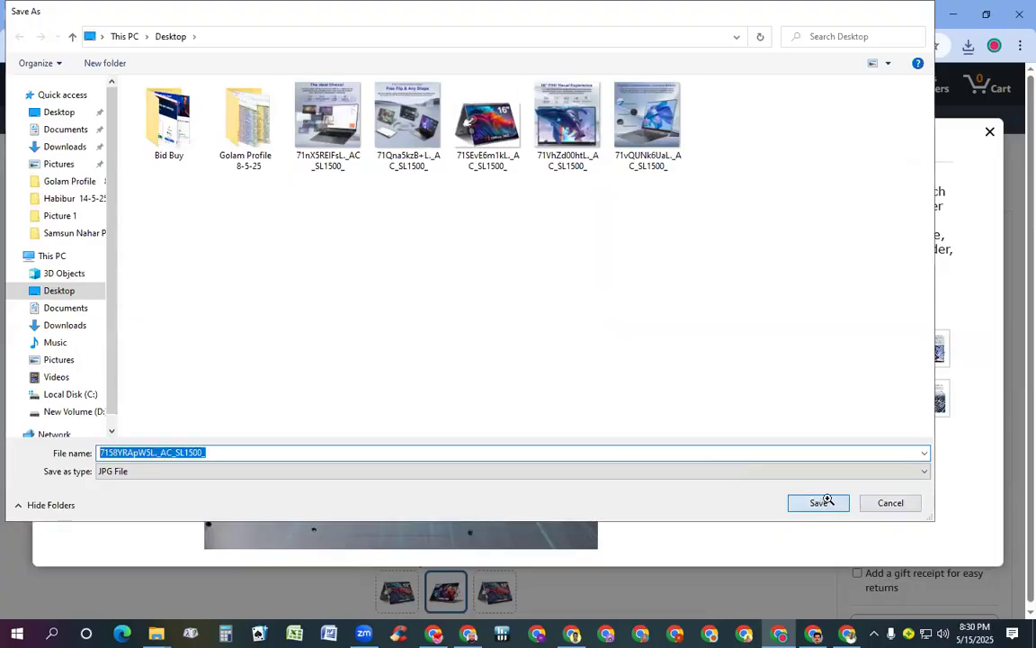
left_click(818, 503)
Save the battery life and Efficient Processor images to the Desktop, then close the gallery
left_click(881, 409)
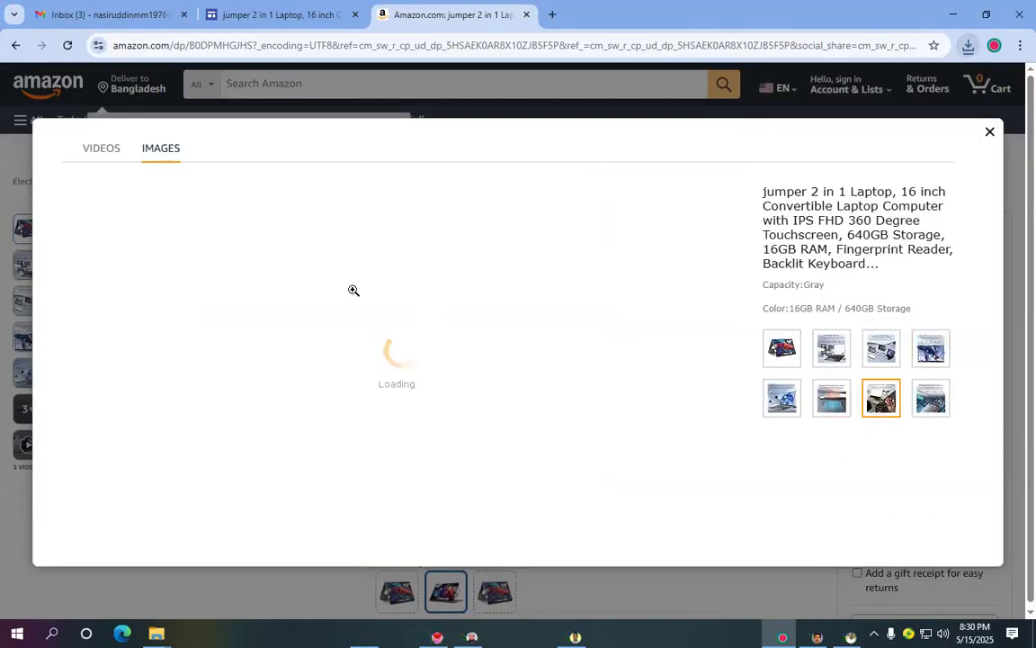
right_click(326, 286)
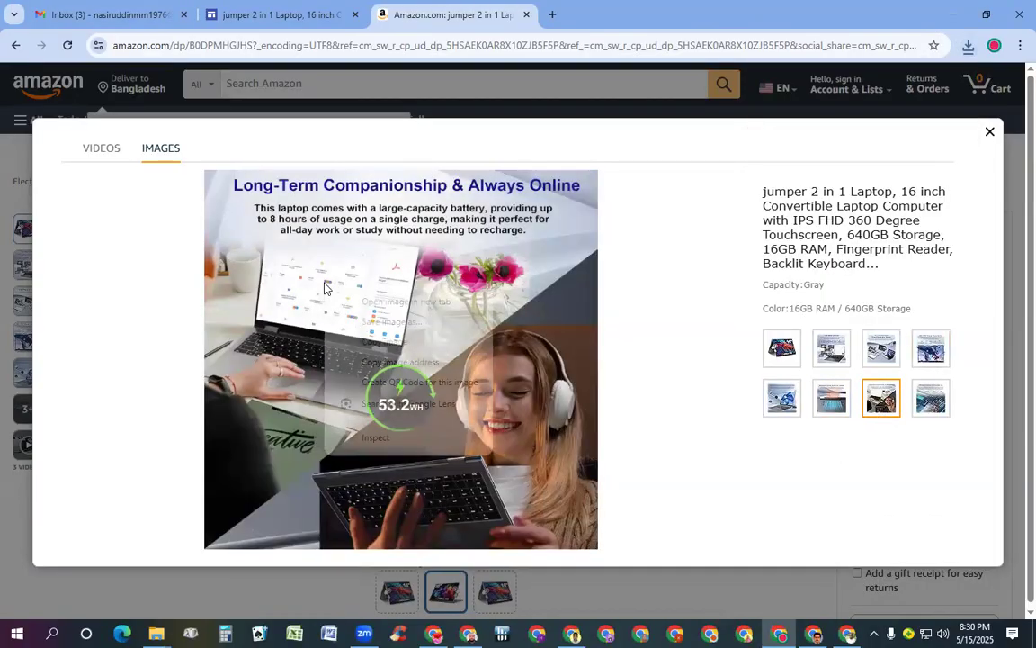
left_click(389, 334)
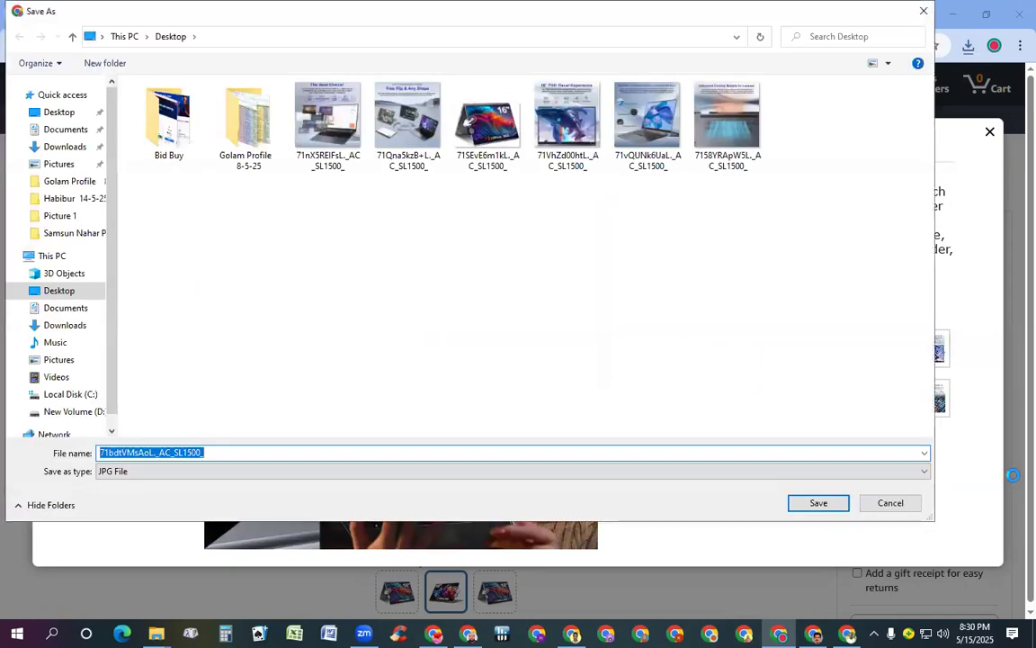
left_click(839, 503)
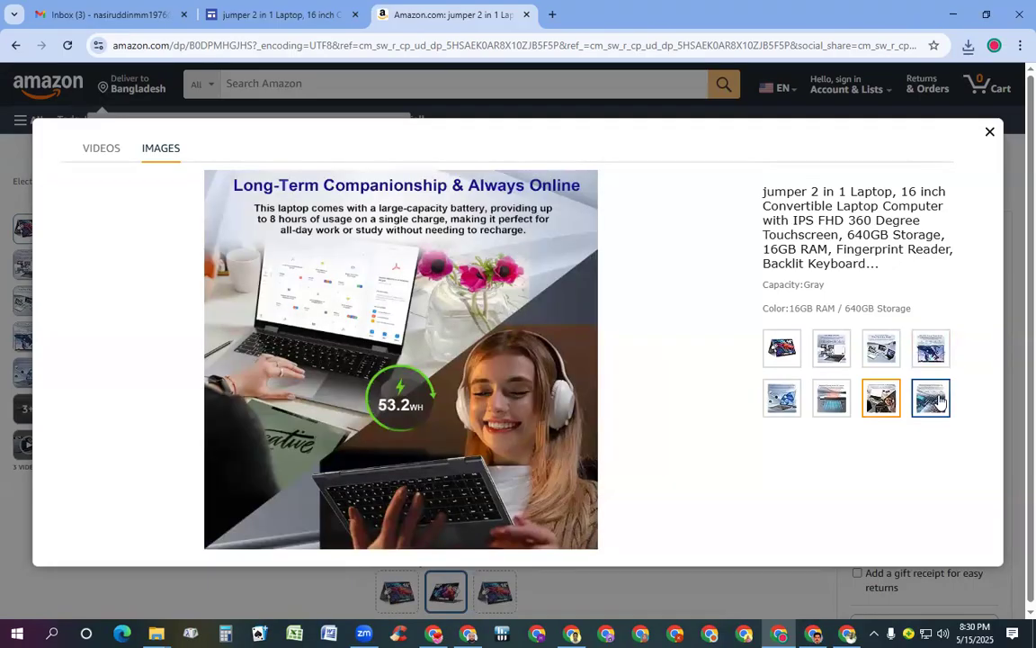
left_click(930, 398)
right_click(279, 294)
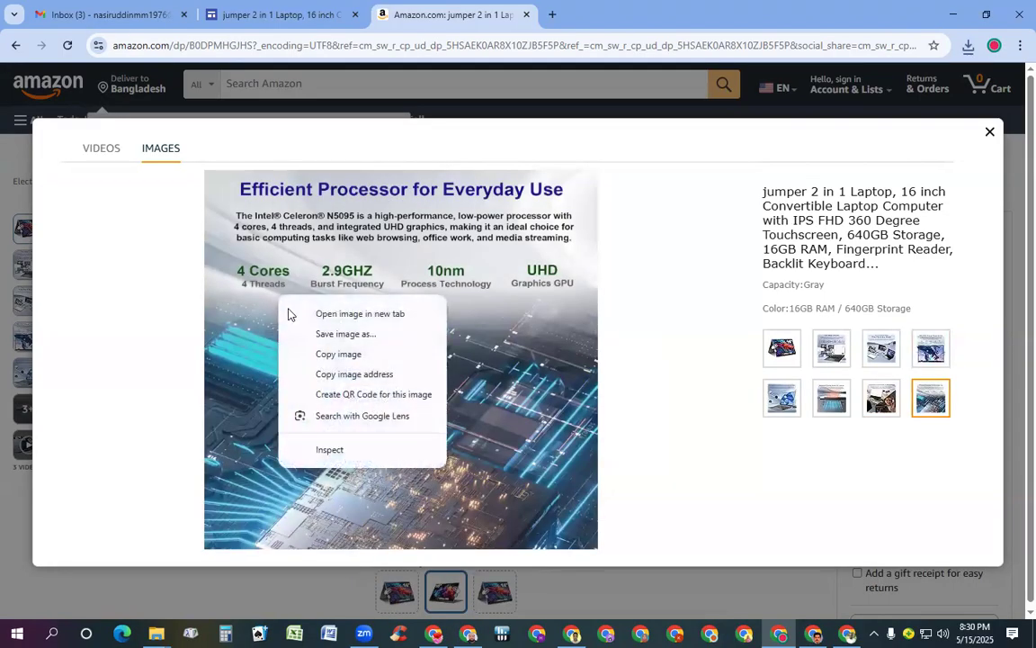
left_click(326, 333)
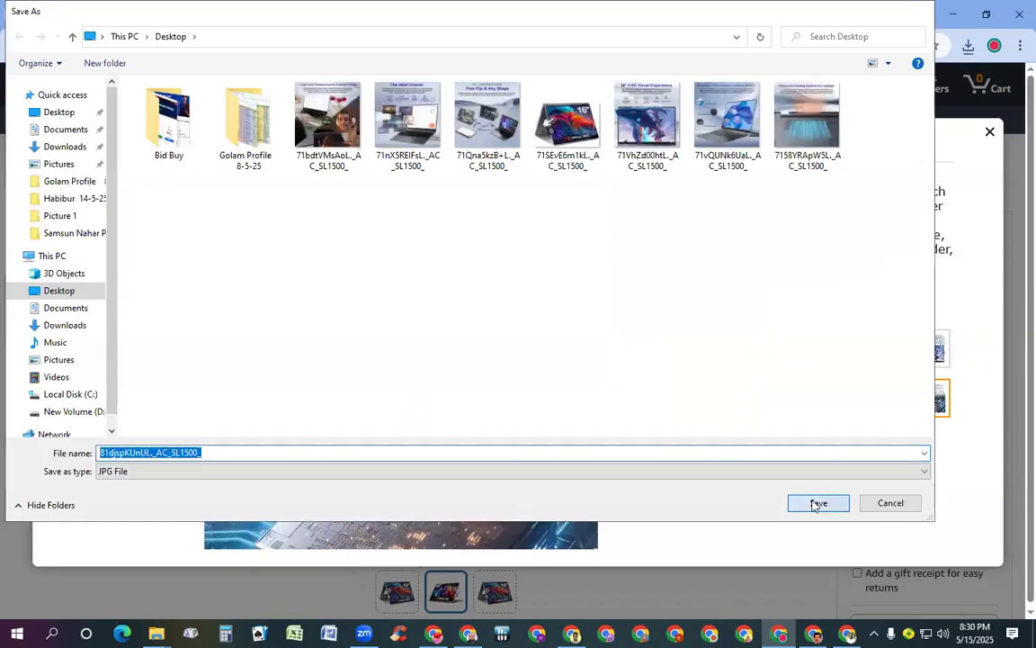
left_click(816, 502)
left_click(989, 132)
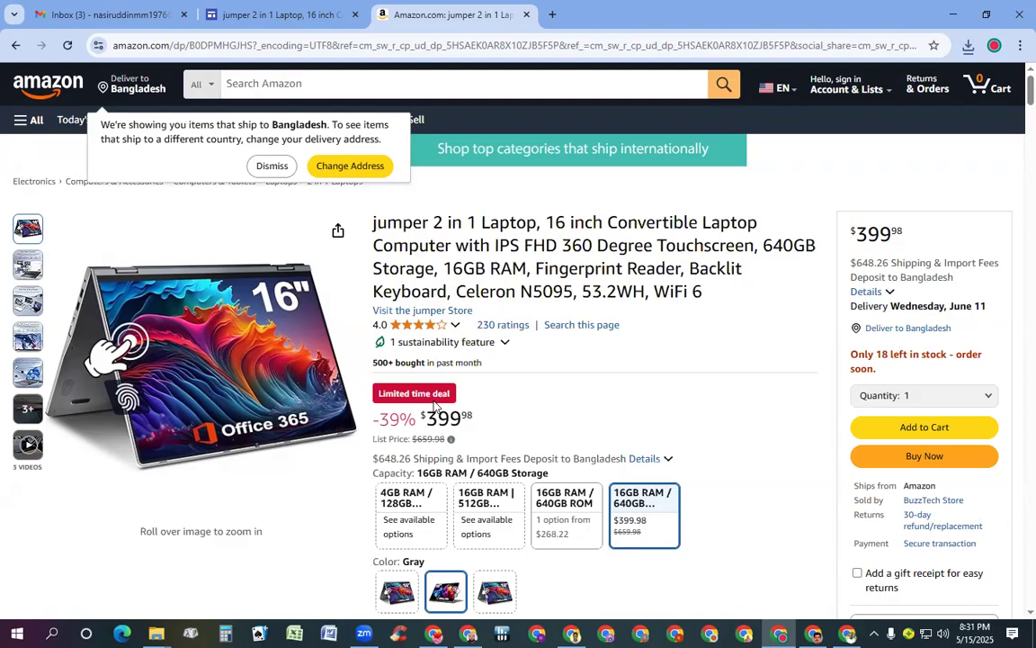
Upload the Desktop photo of the woman in headphones into the right image box below the price
left_click(287, 23)
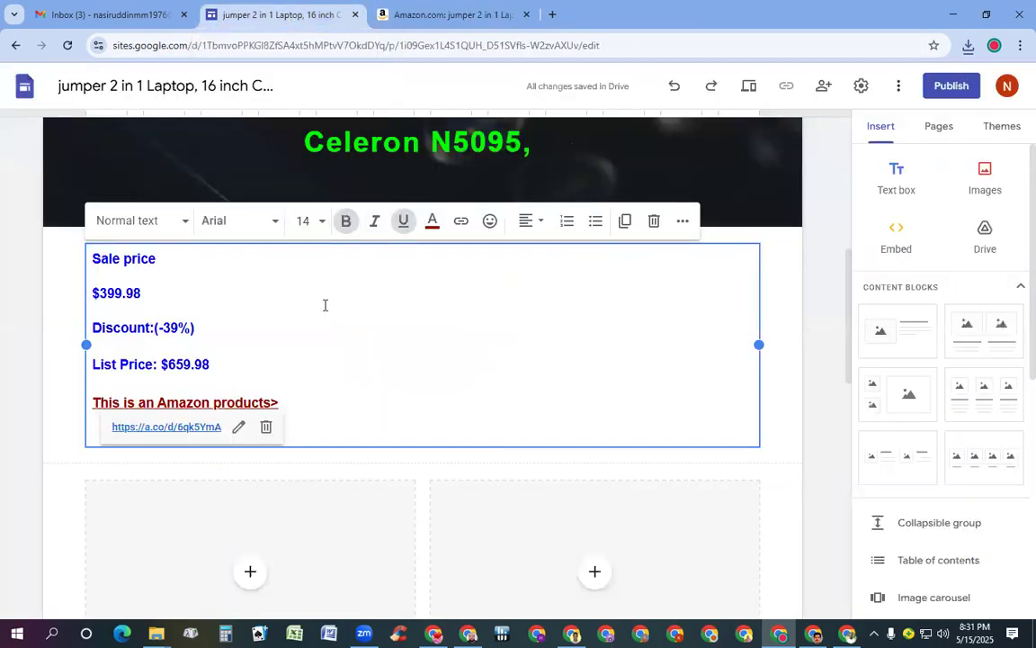
scroll(325, 305, "down", 3)
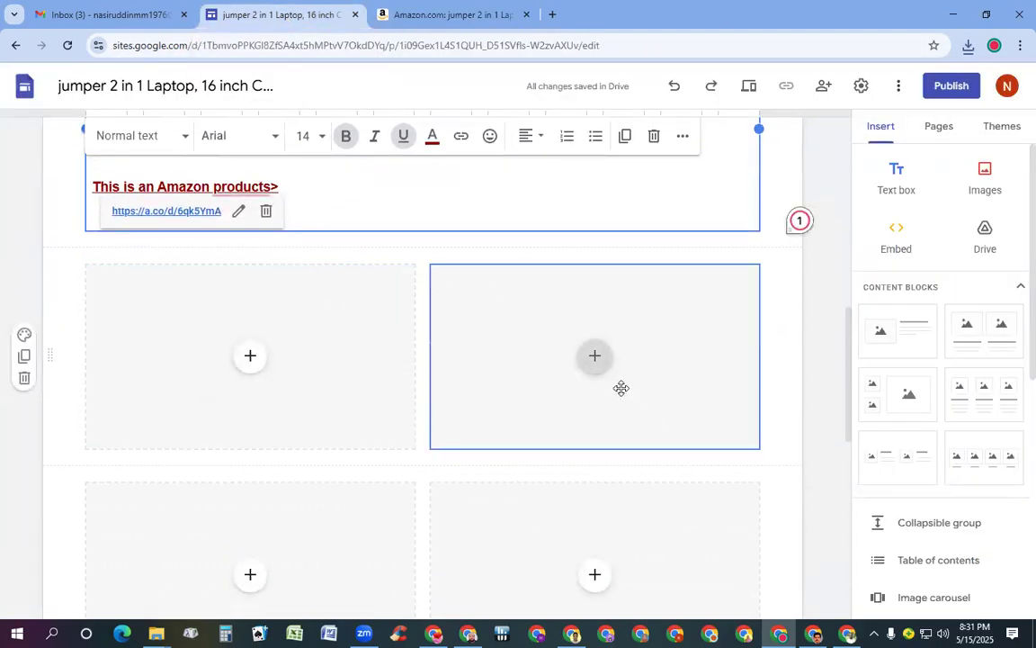
left_click(596, 359)
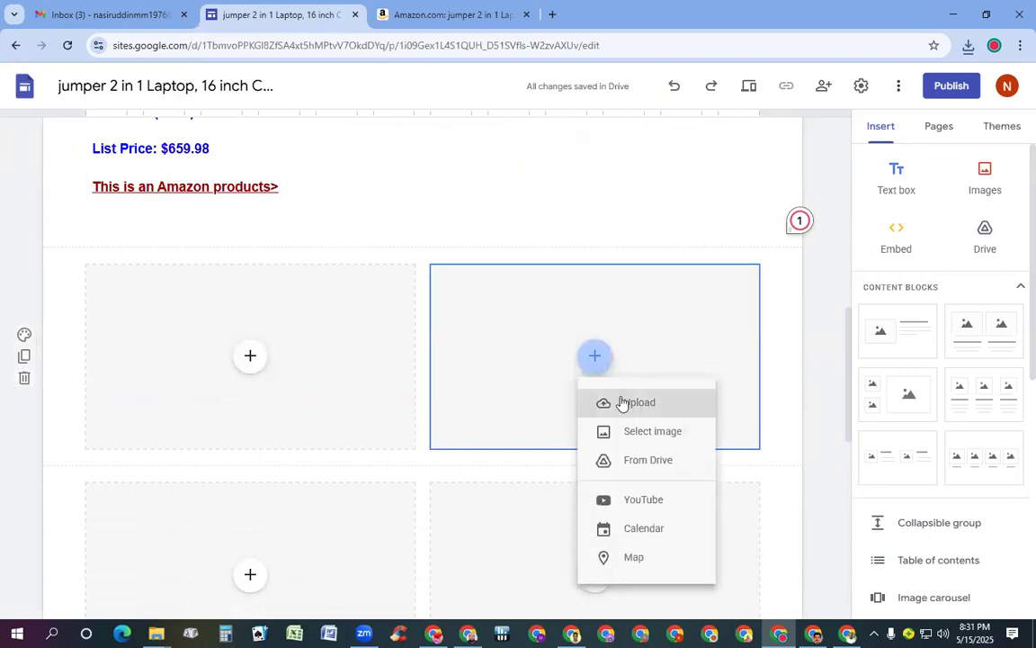
left_click(633, 402)
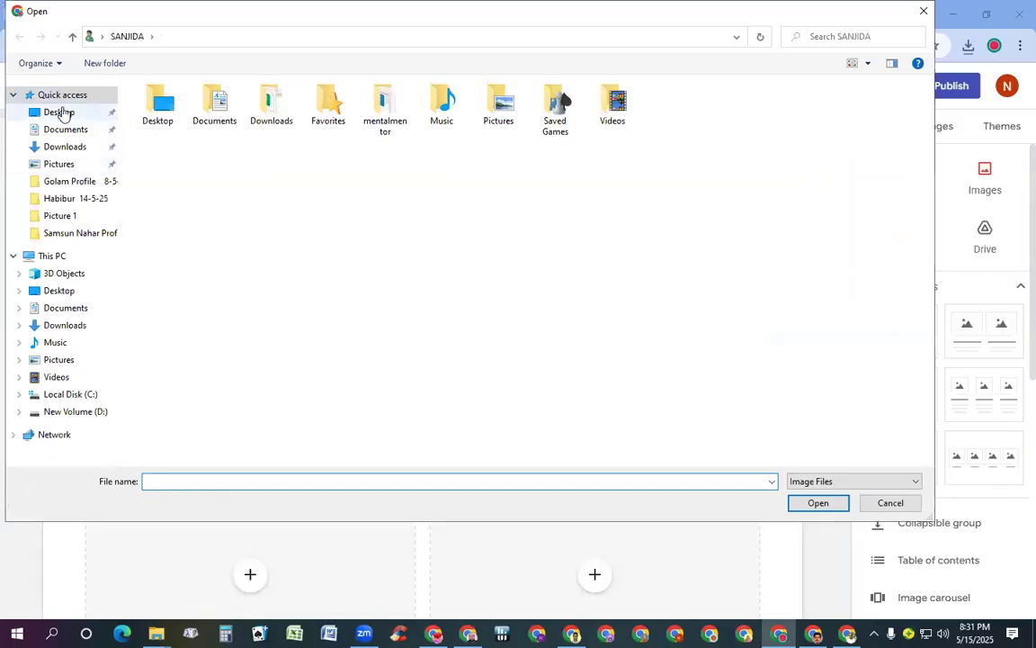
left_click(63, 111)
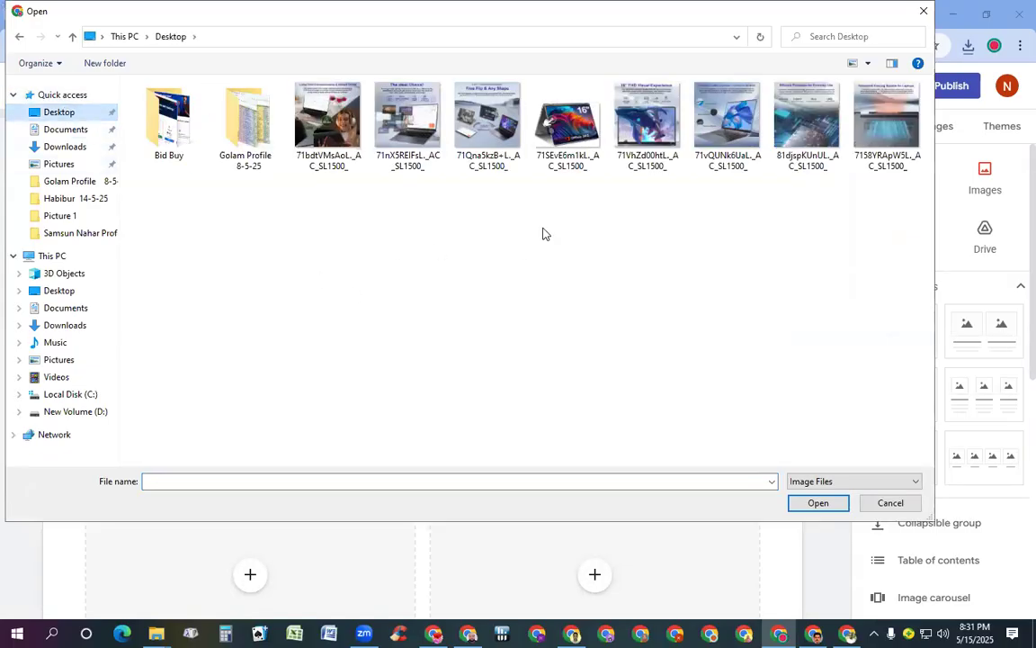
double_click(322, 124)
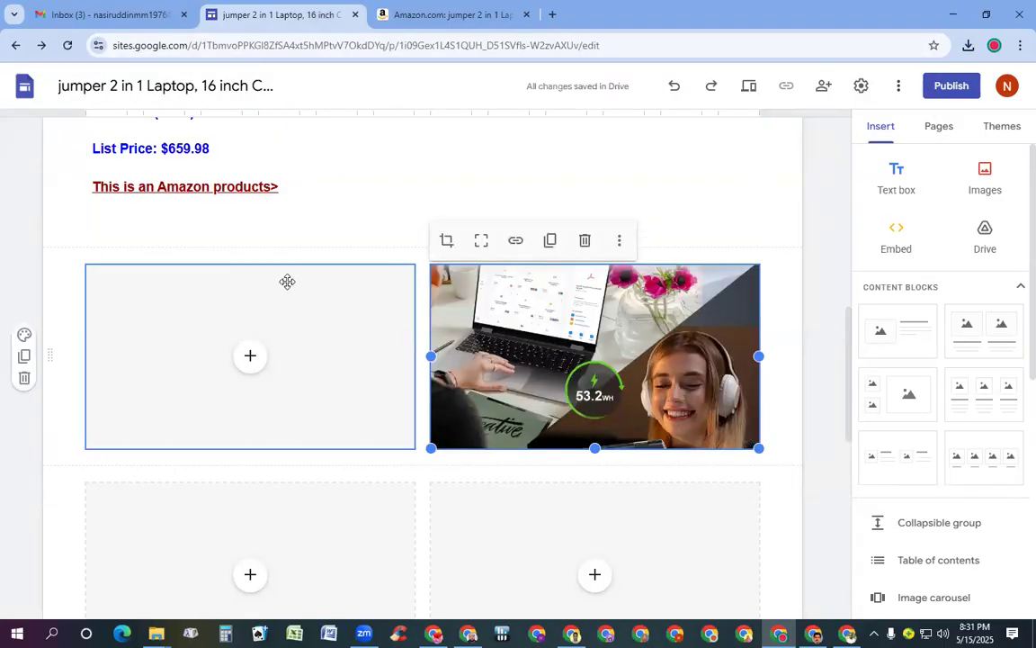
Start an image upload for the left box, then cancel the file chooser
left_click(241, 367)
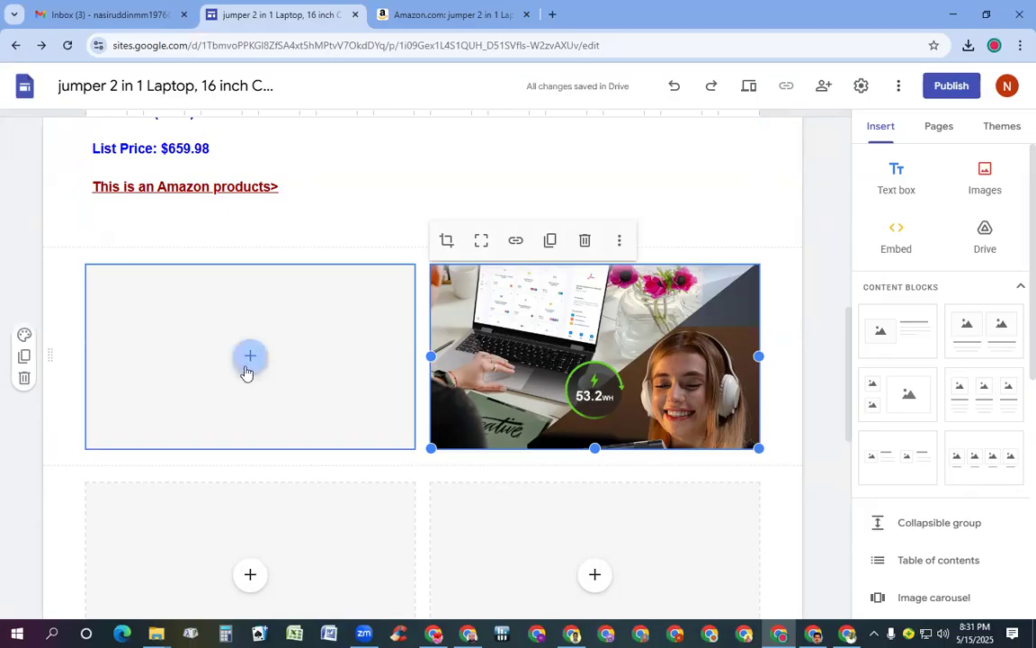
left_click(247, 369)
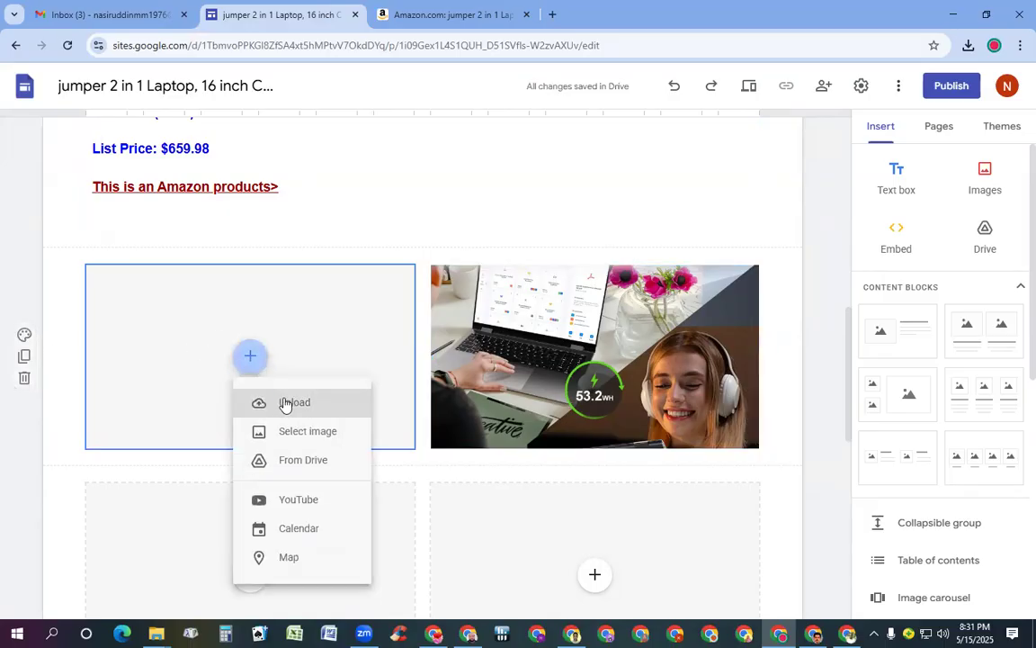
left_click(284, 404)
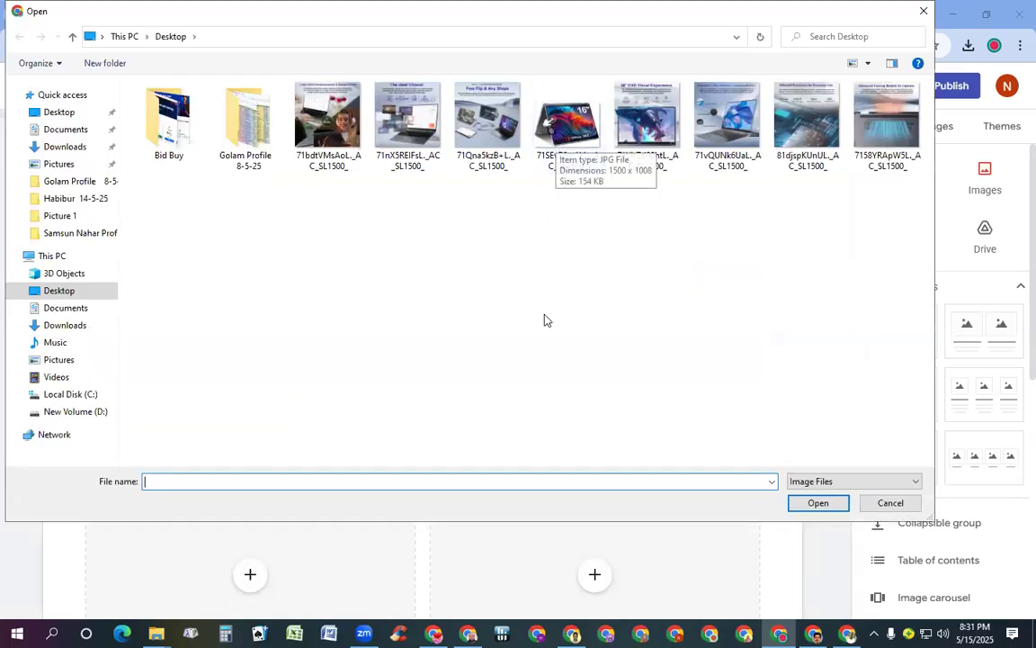
left_click(922, 10)
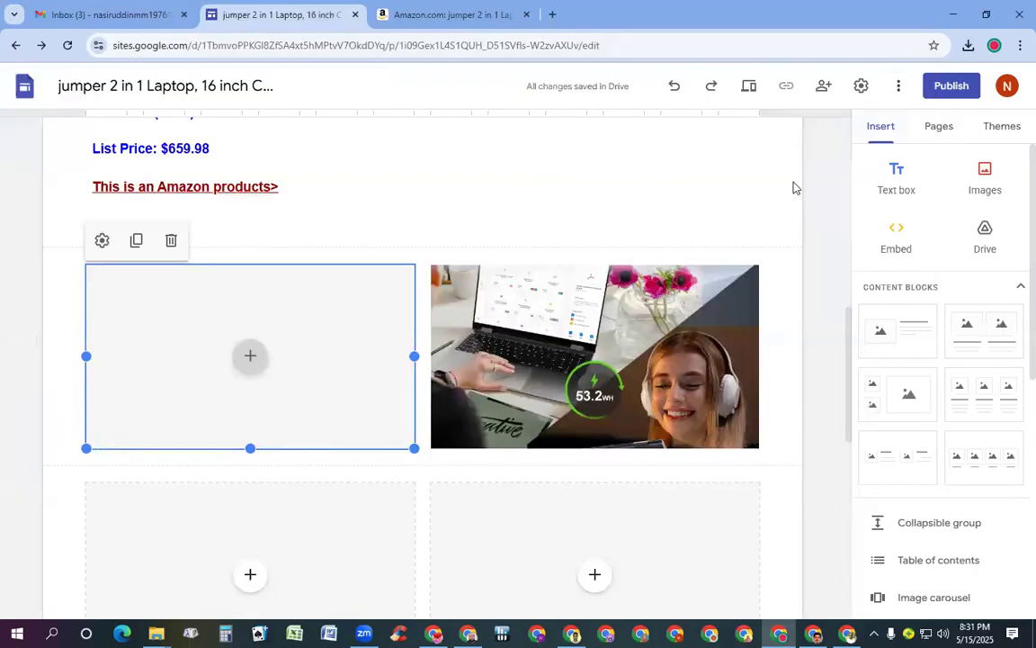
Replace the right image with the uploaded 16-inch Office 365 laptop picture
left_click(720, 311)
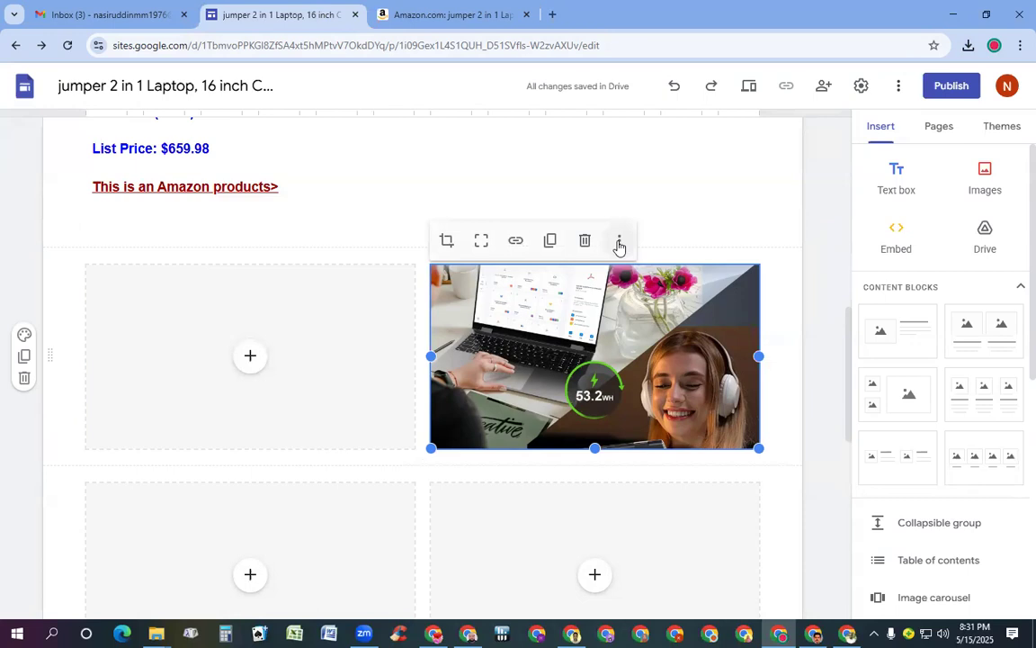
left_click(619, 241)
mouse_move(625, 281)
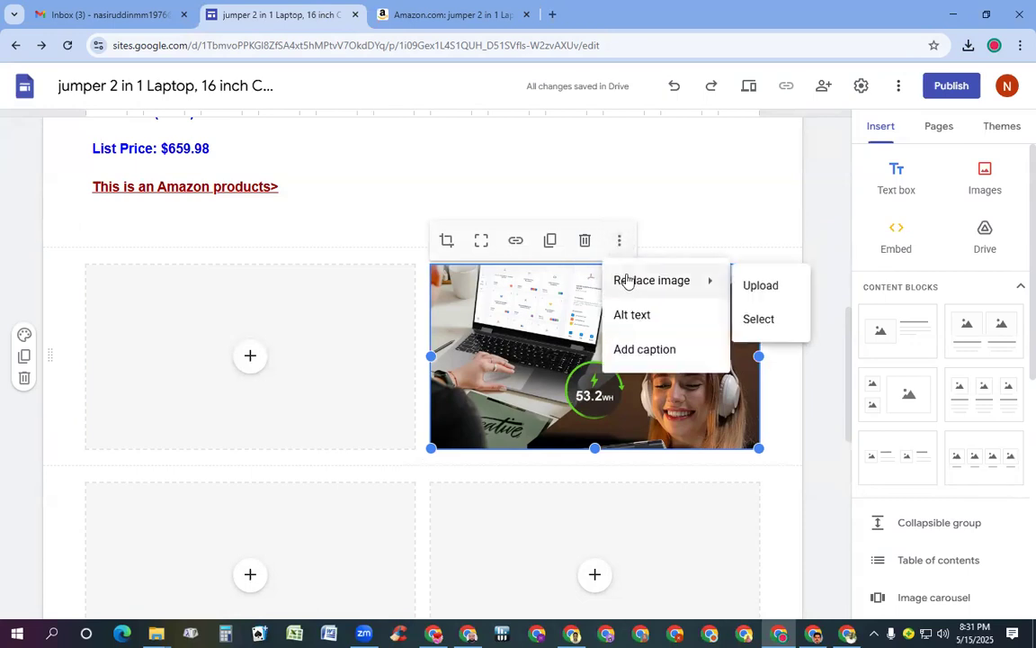
left_click(746, 288)
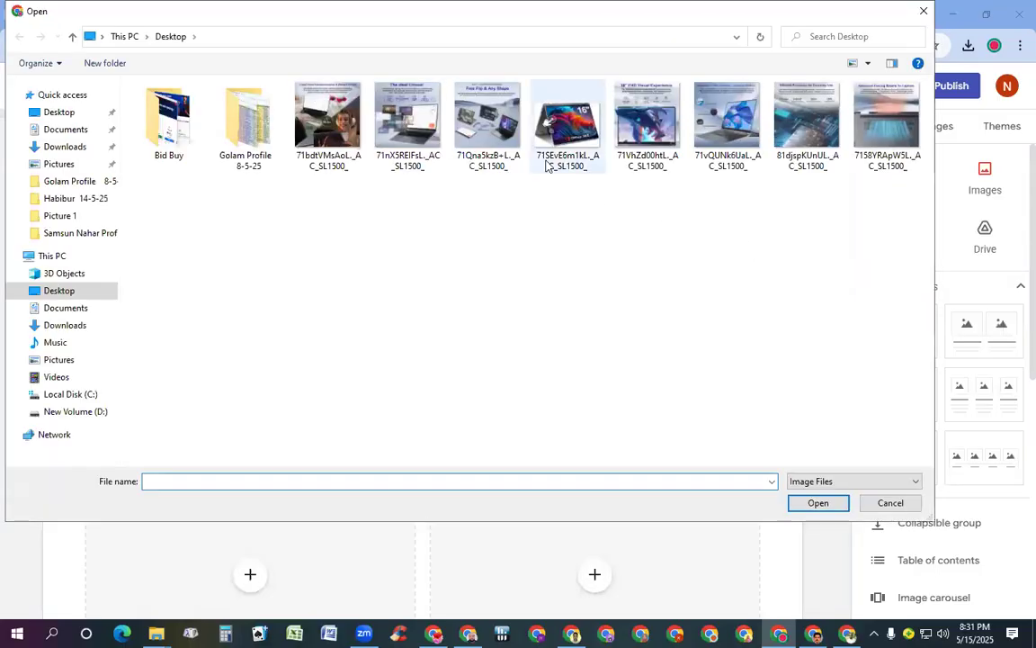
double_click(565, 134)
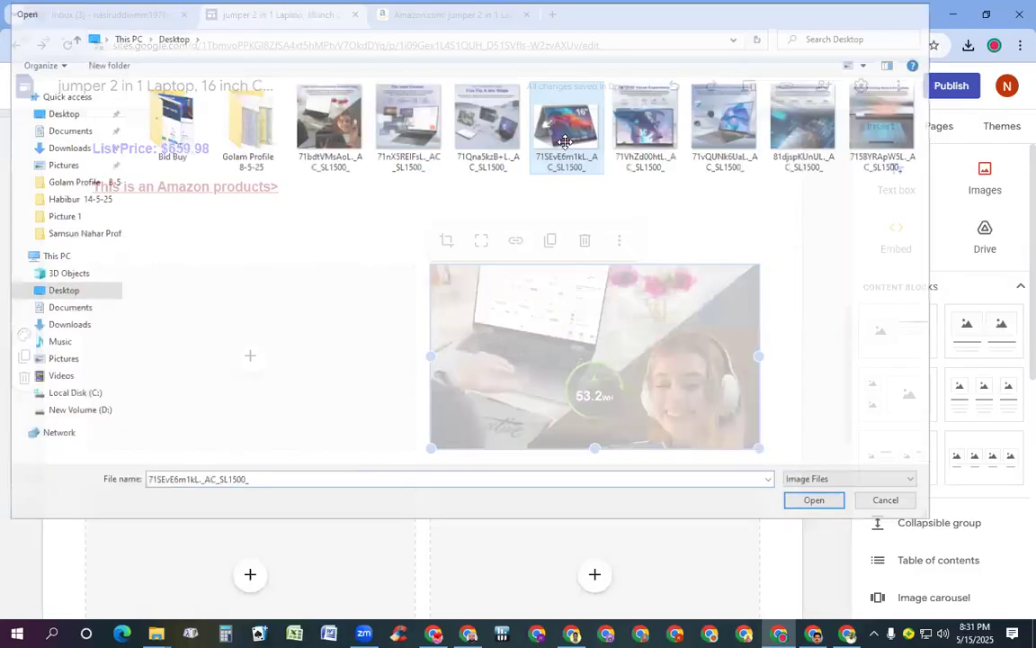
Upload the headphones laptop photo into the left image box
left_click(249, 358)
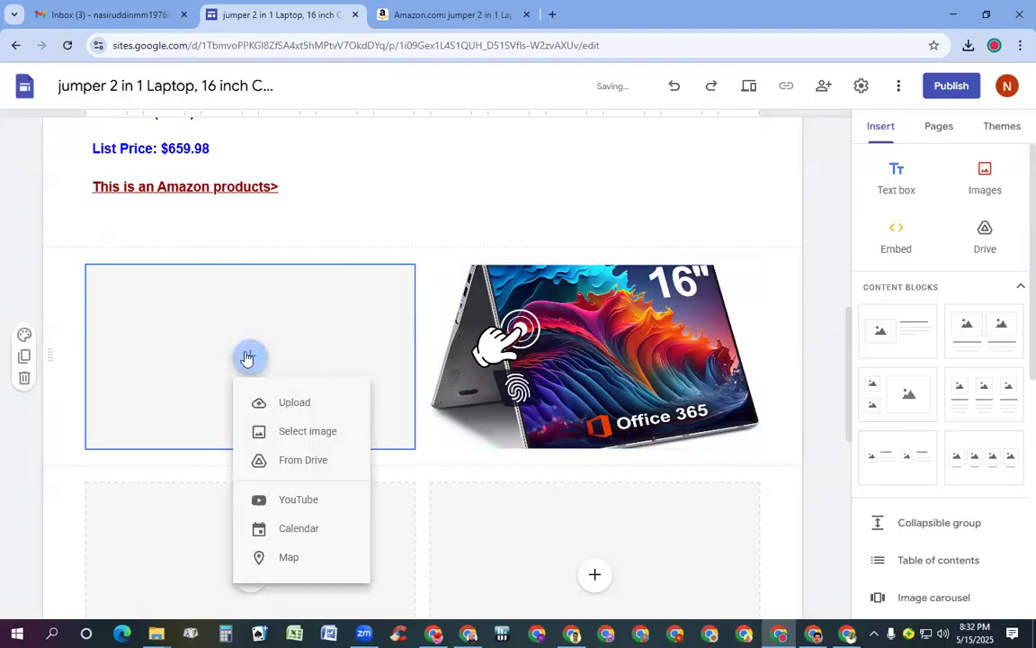
left_click(308, 400)
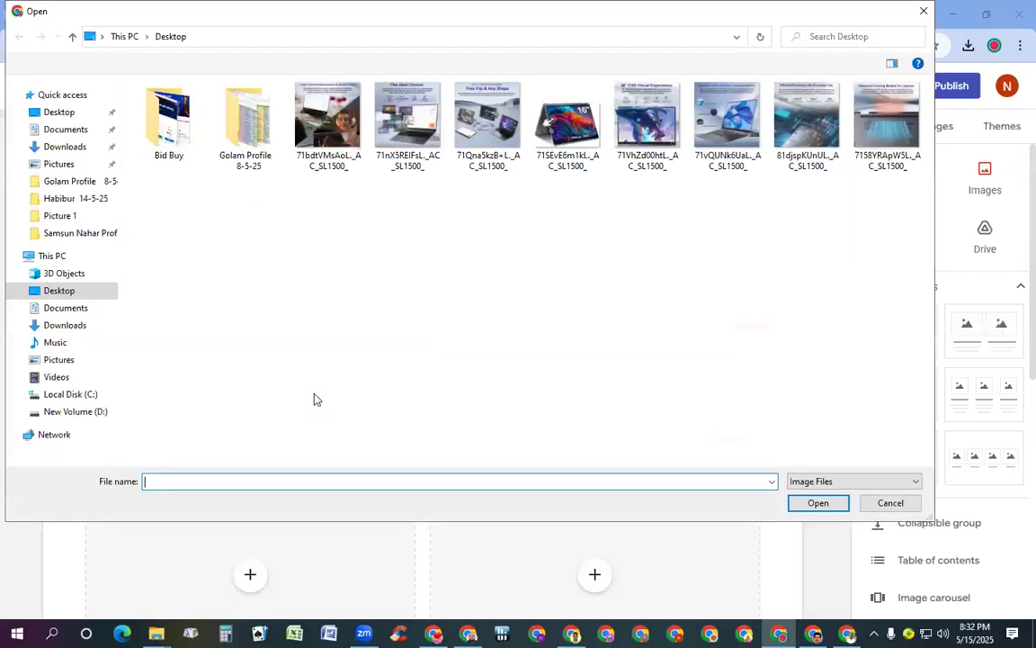
double_click(327, 117)
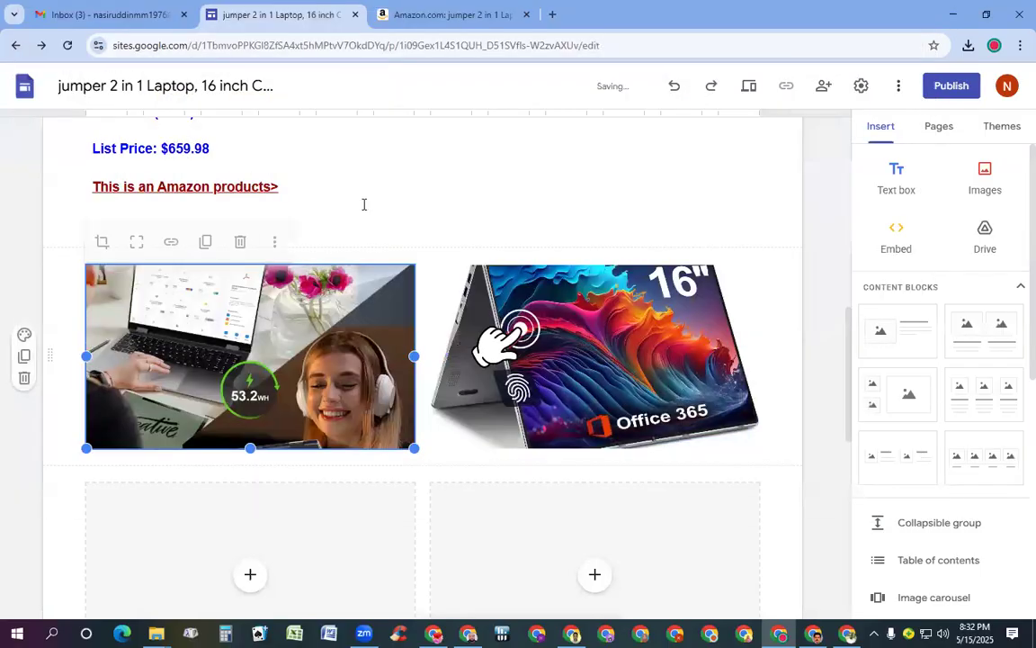
scroll(549, 419, "down", 5)
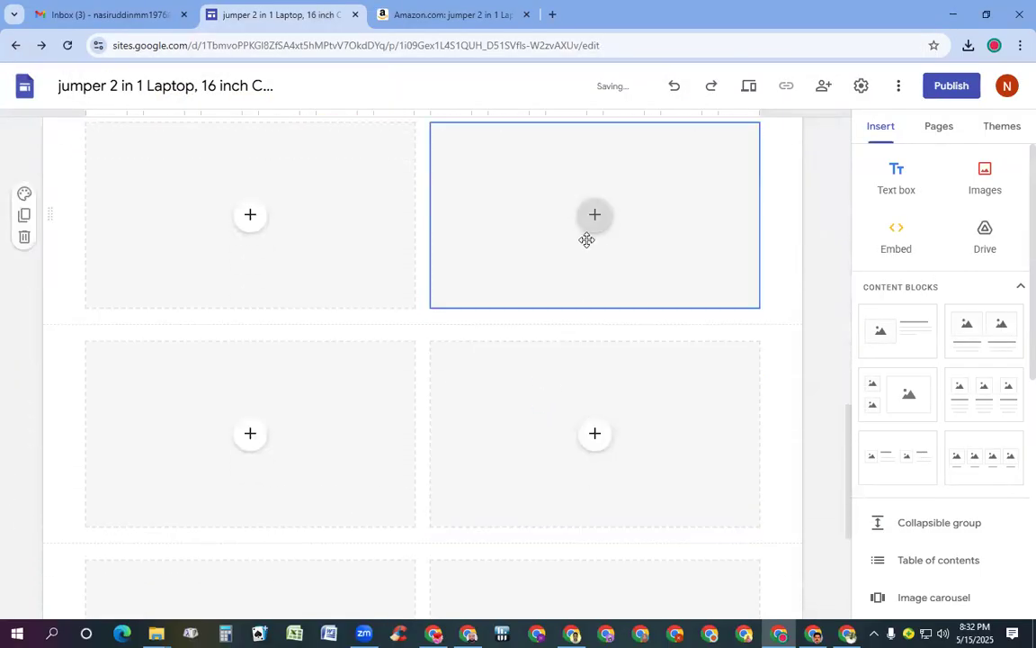
Fill a row with the 360-degree laptops image on the right and the dragon-screen image on the left
left_click(593, 225)
left_click(633, 269)
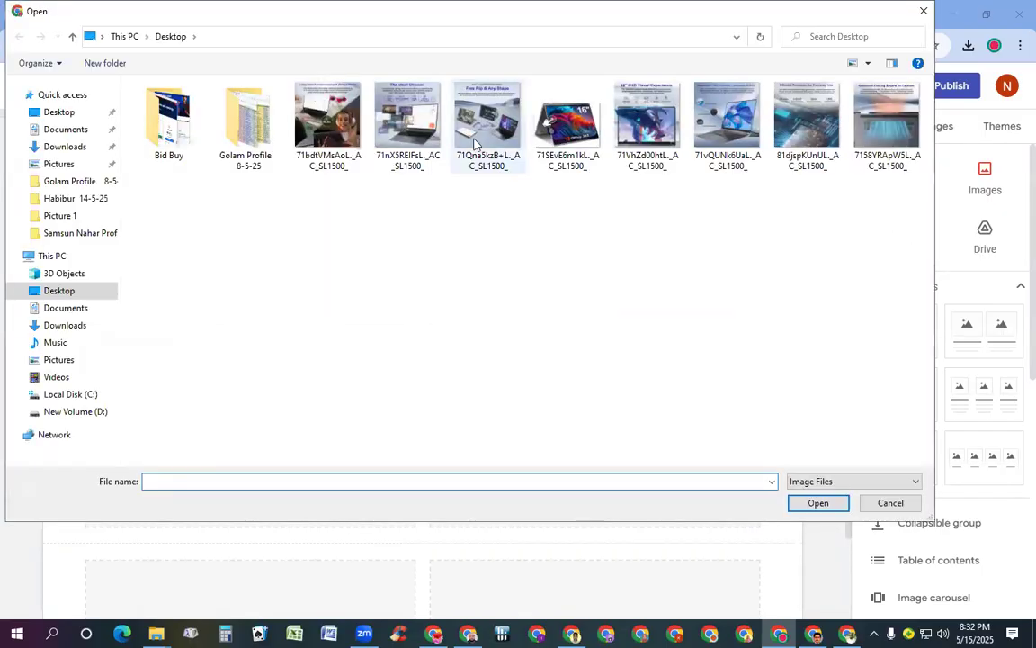
left_click(483, 126)
double_click(483, 129)
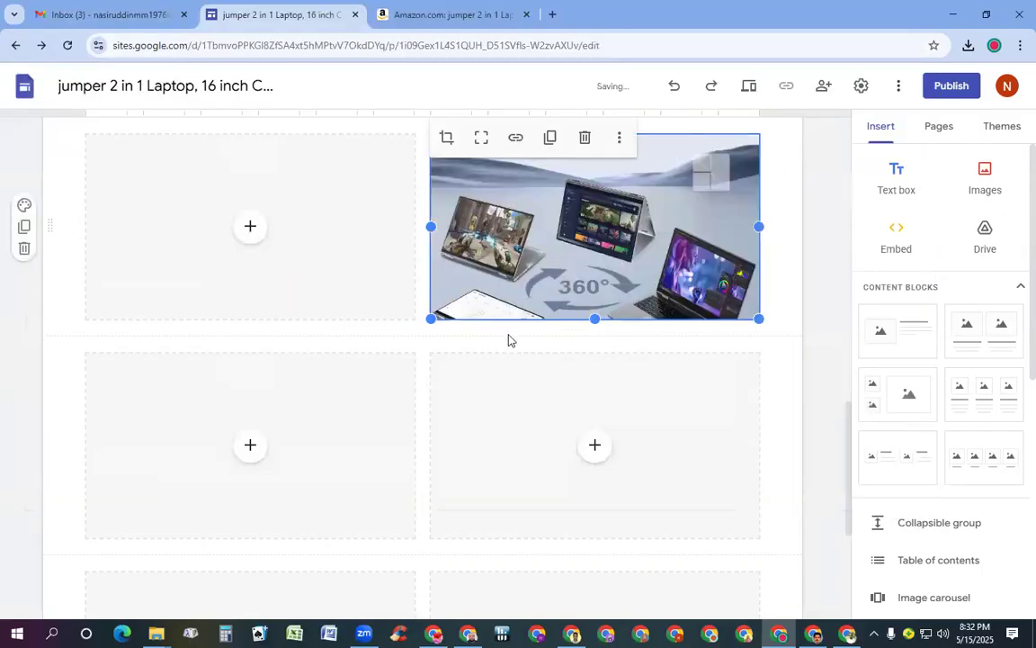
left_click(255, 229)
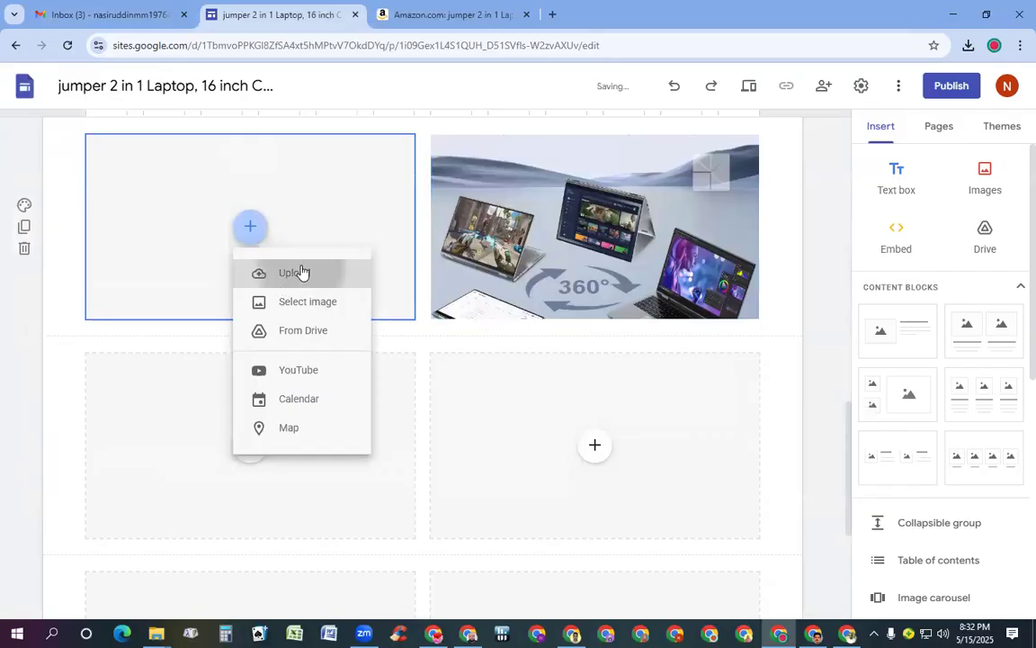
left_click(300, 277)
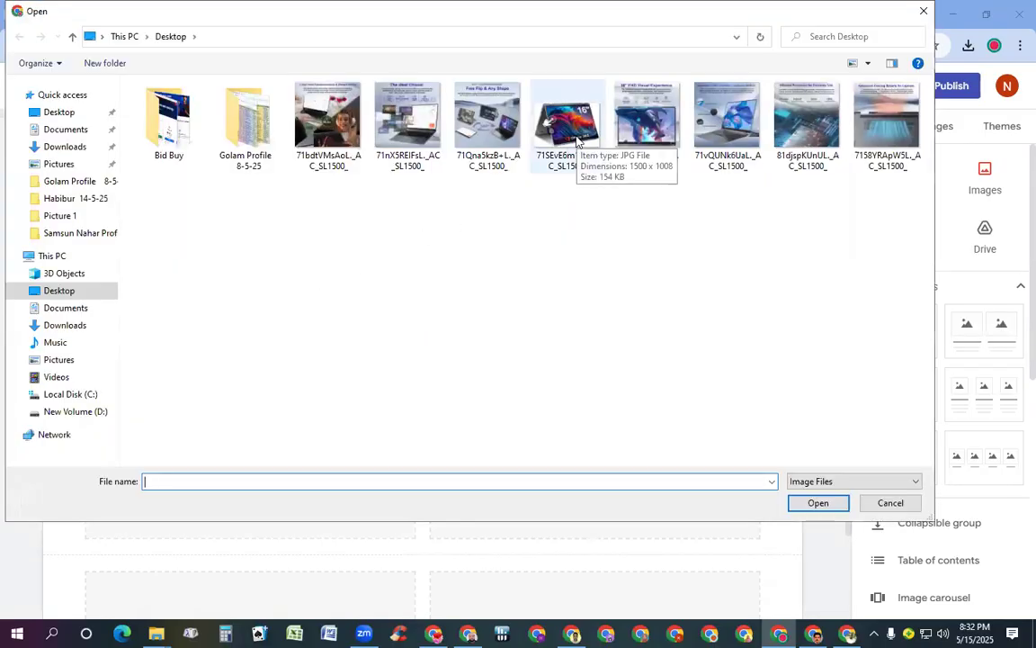
double_click(640, 131)
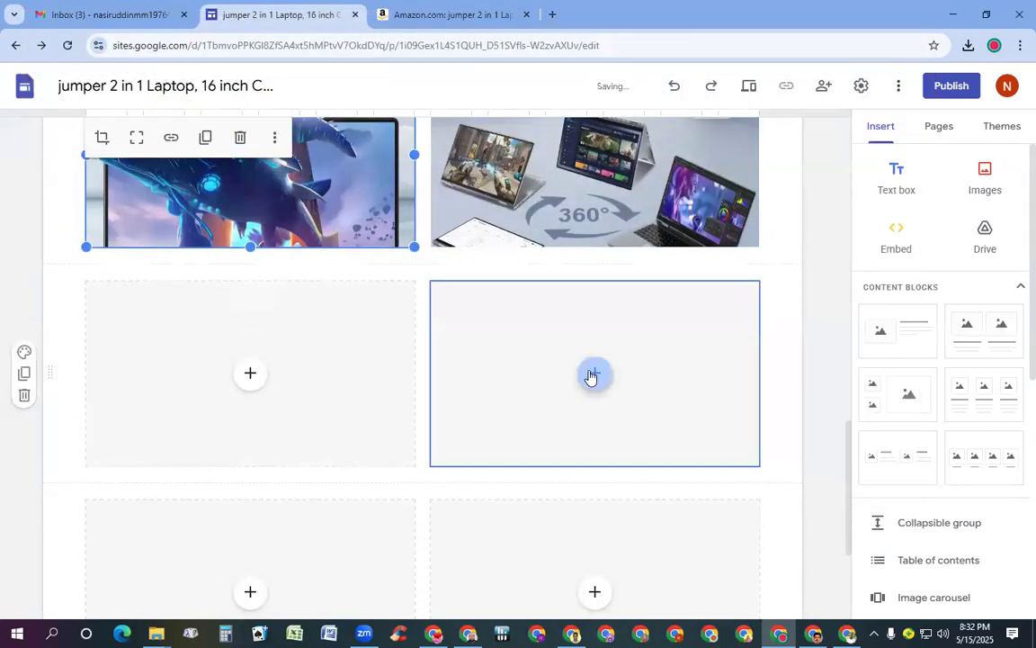
Fill the next row with the laptop features image on the right and the 4 Cores/2.9GHZ processor graphic on the left
left_click(595, 372)
left_click(635, 423)
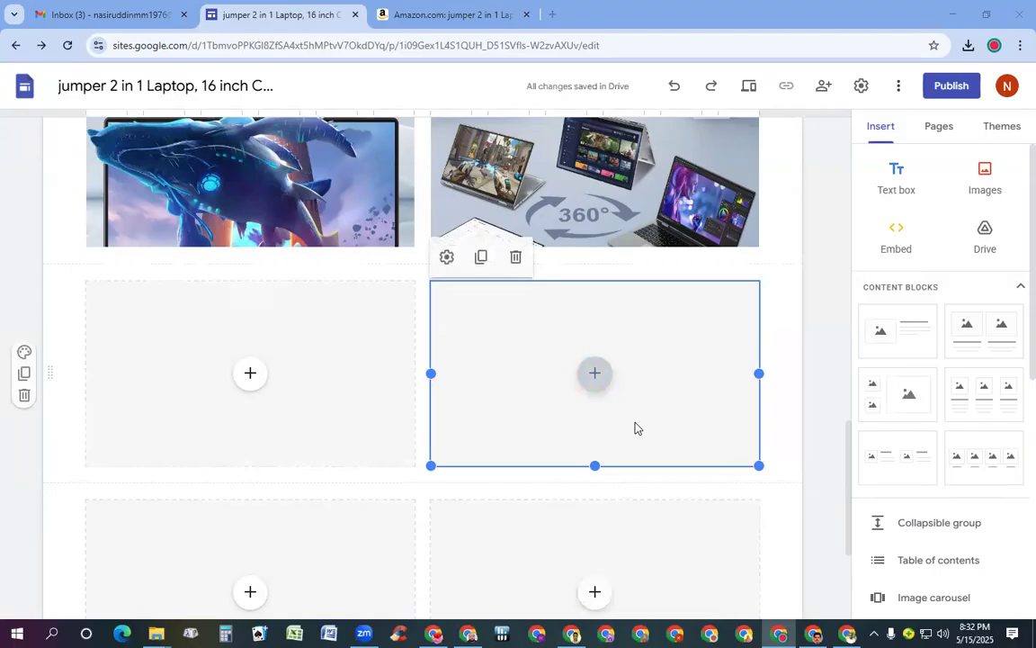
double_click(727, 117)
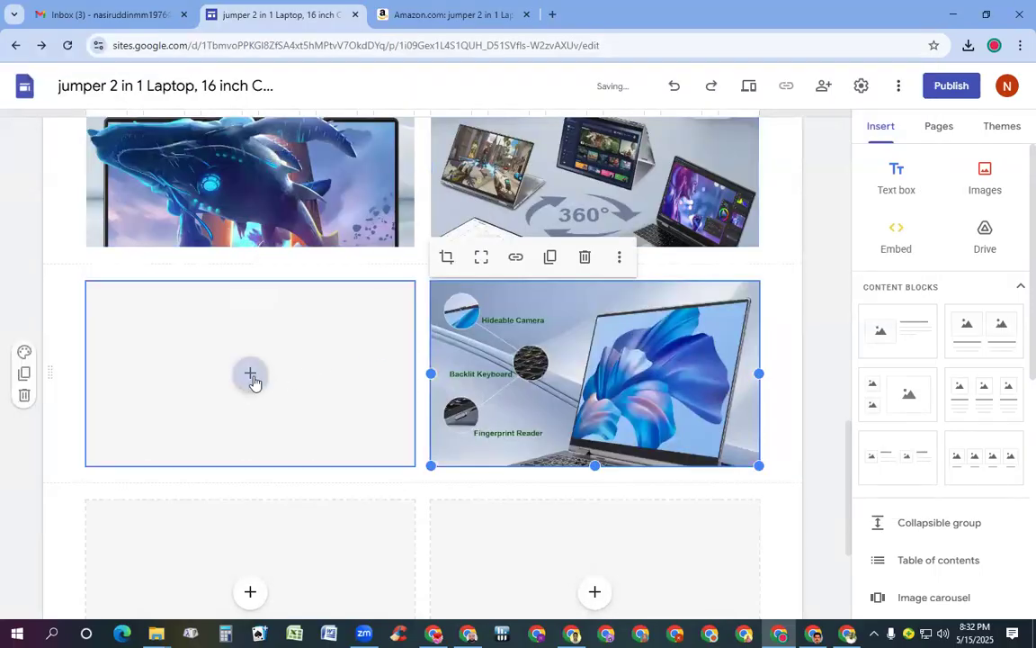
left_click(253, 376)
left_click(284, 419)
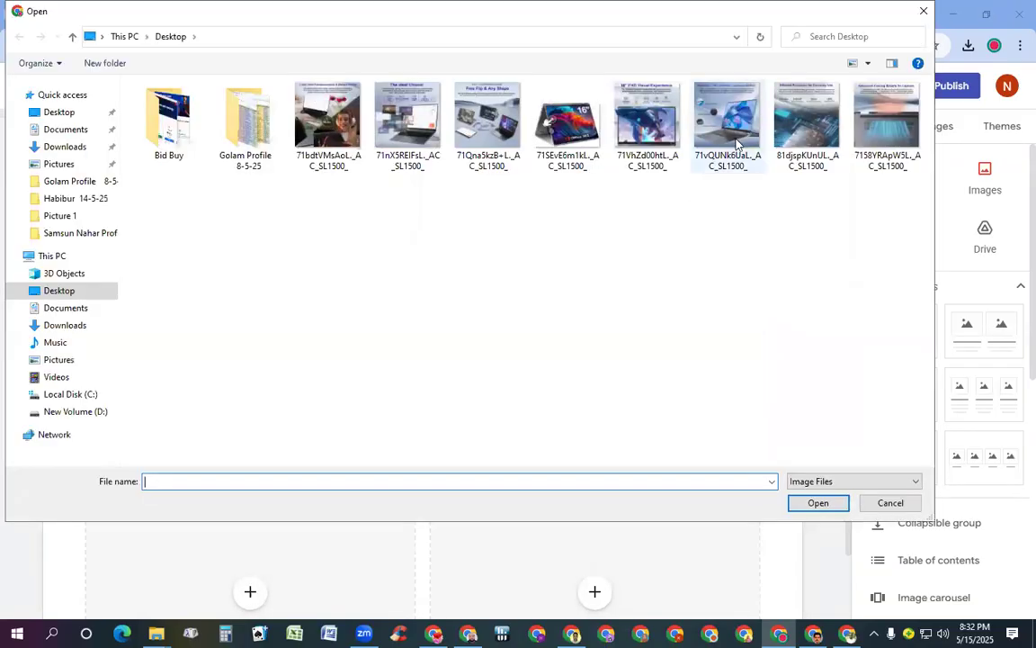
double_click(796, 131)
scroll(447, 468, "down", 3)
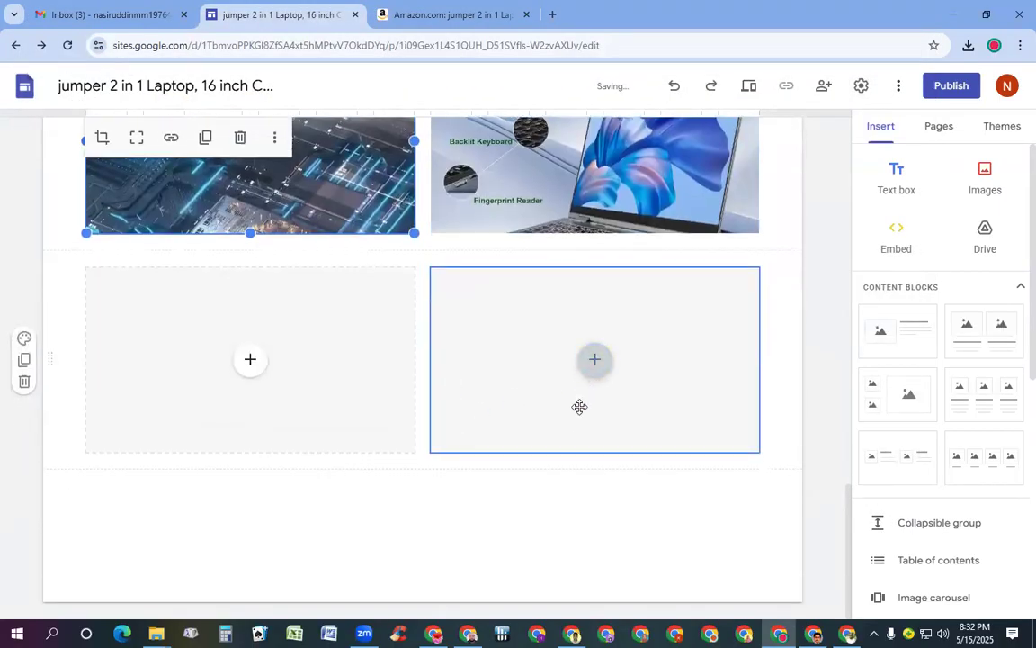
scroll(569, 422, "up", 3)
scroll(569, 426, "down", 2)
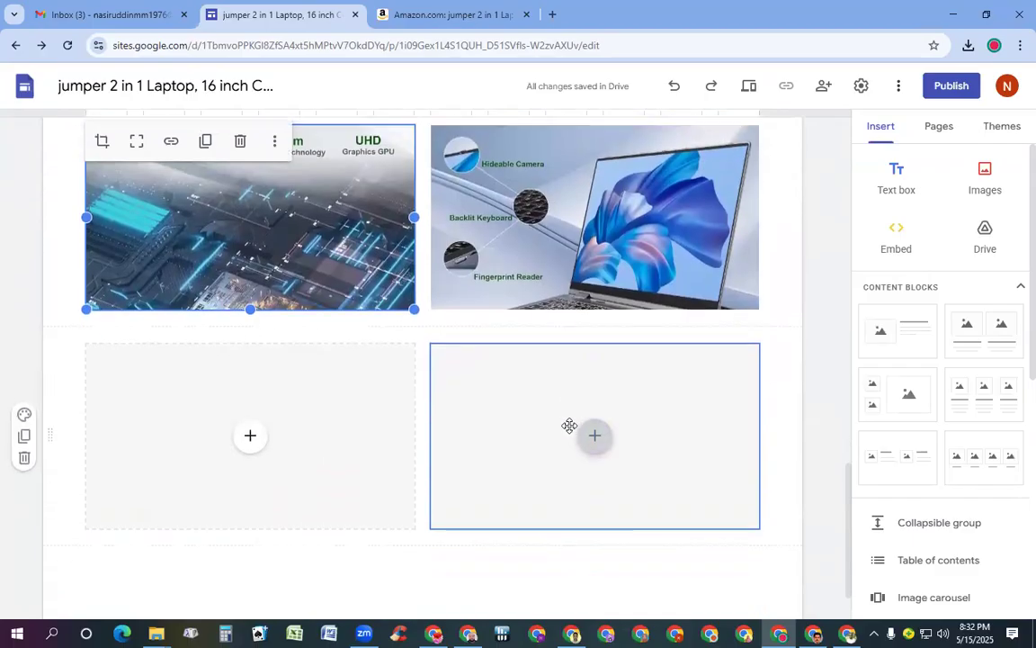
scroll(569, 425, "up", 3)
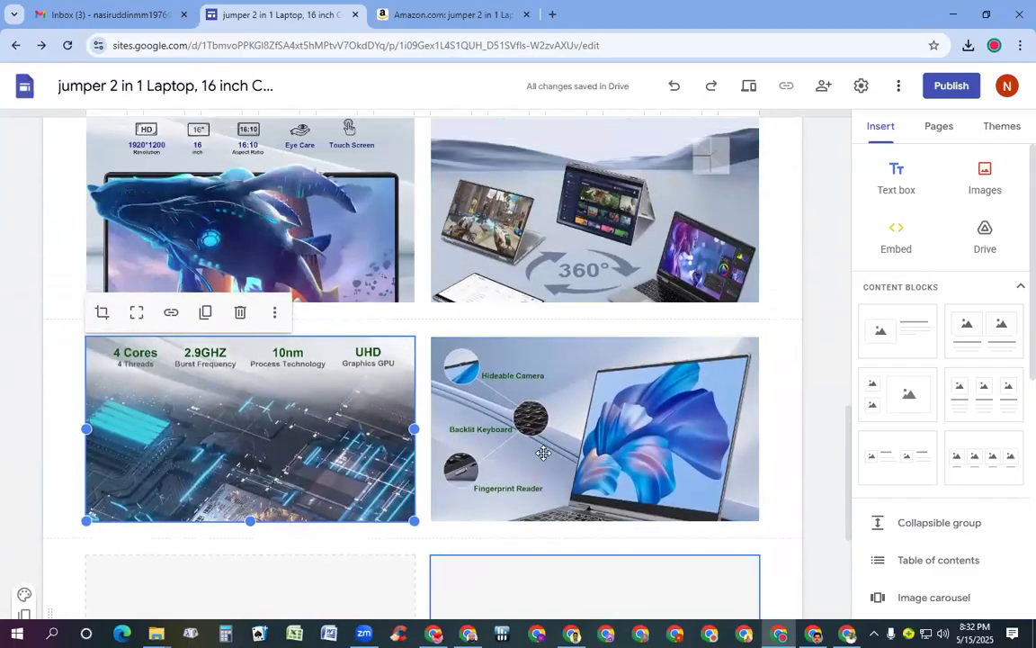
scroll(583, 497, "down", 3)
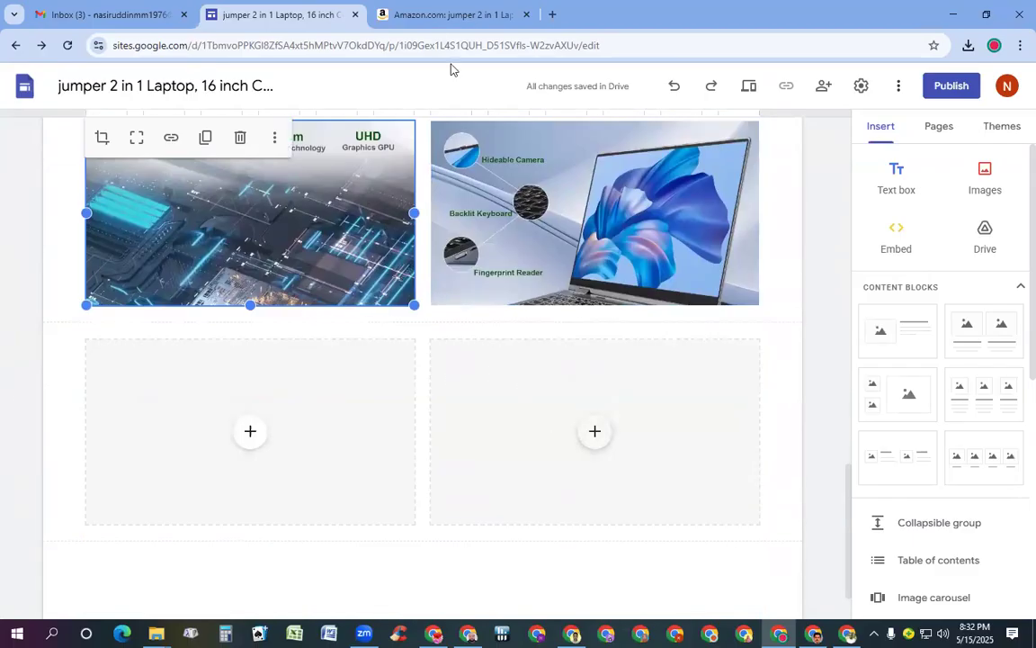
left_click(428, 16)
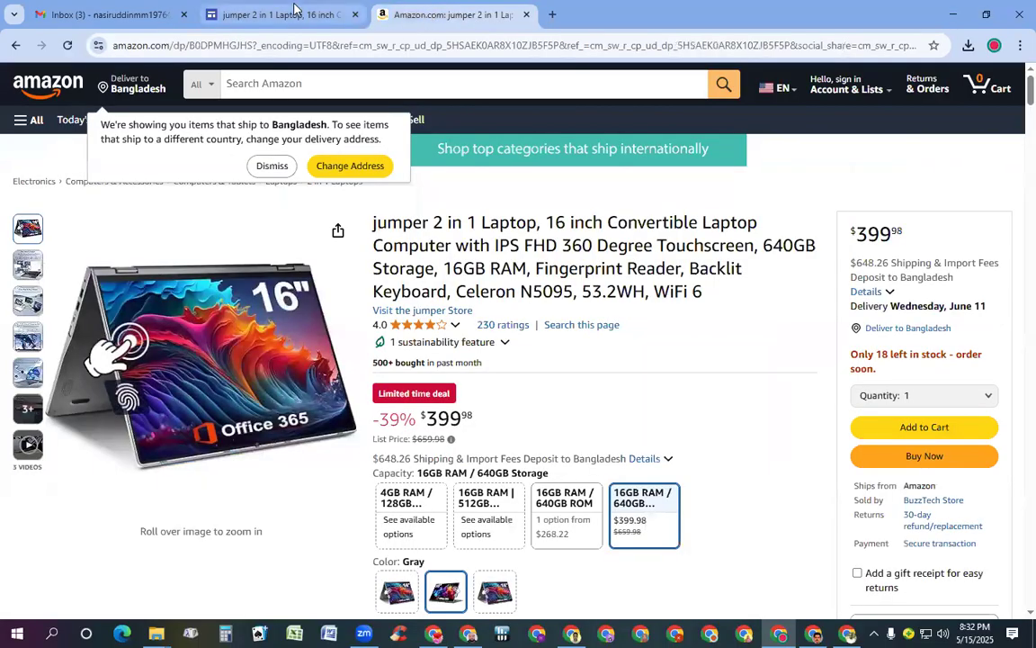
left_click(288, 14)
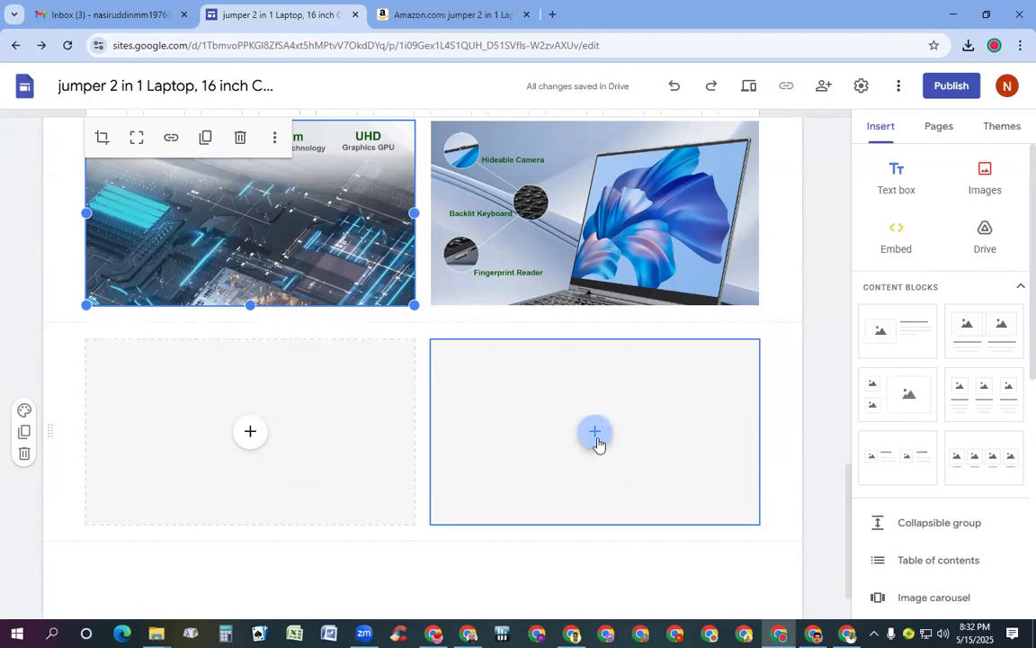
scroll(567, 386, "up", 6)
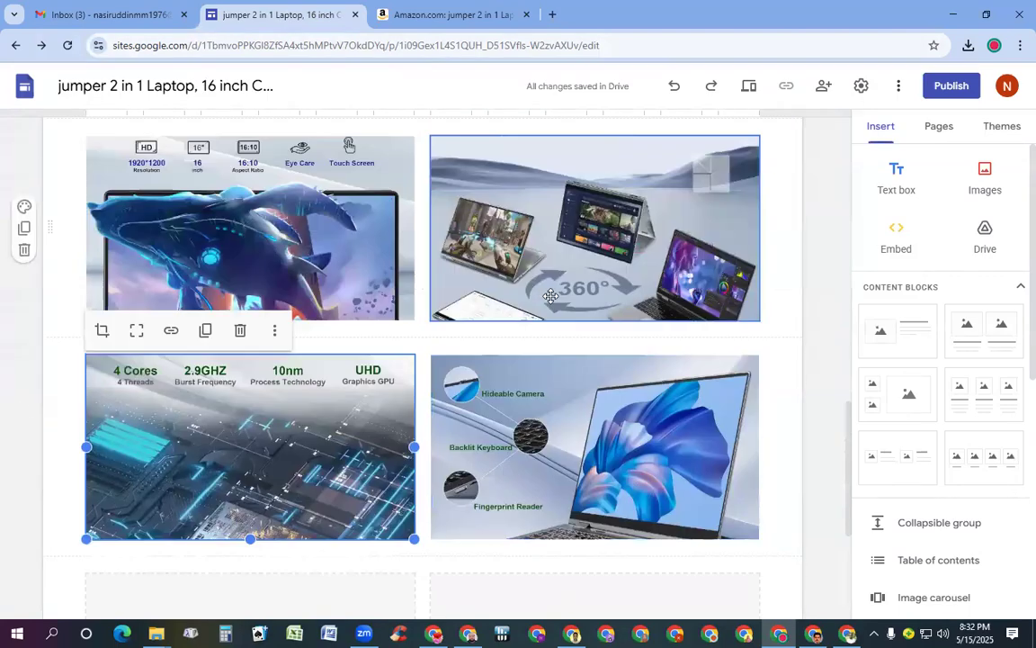
scroll(549, 294, "down", 3)
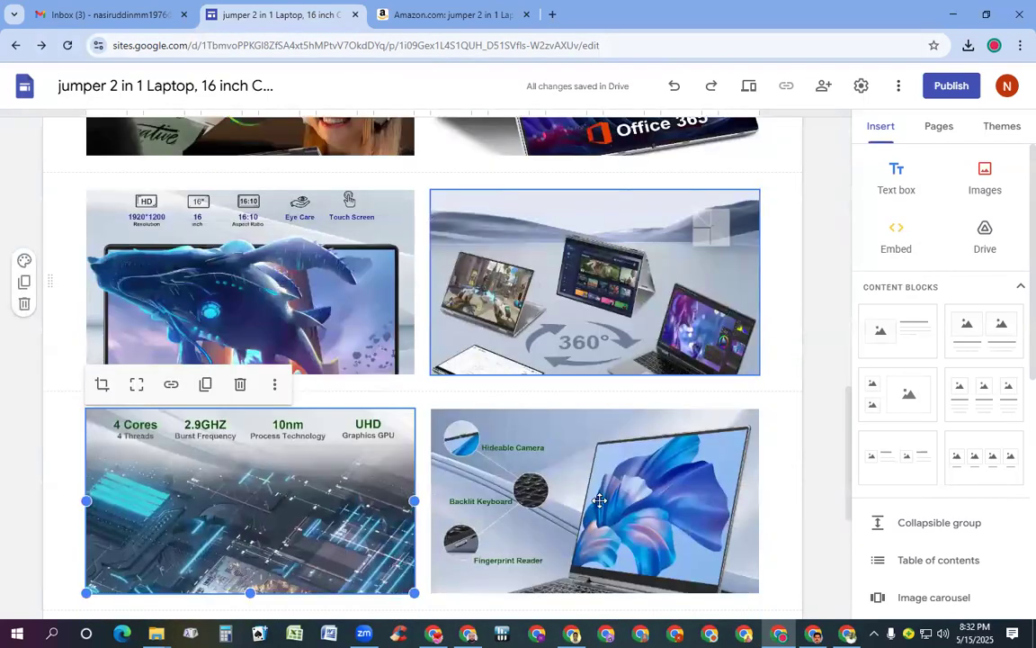
scroll(596, 499, "down", 3)
left_click(587, 358)
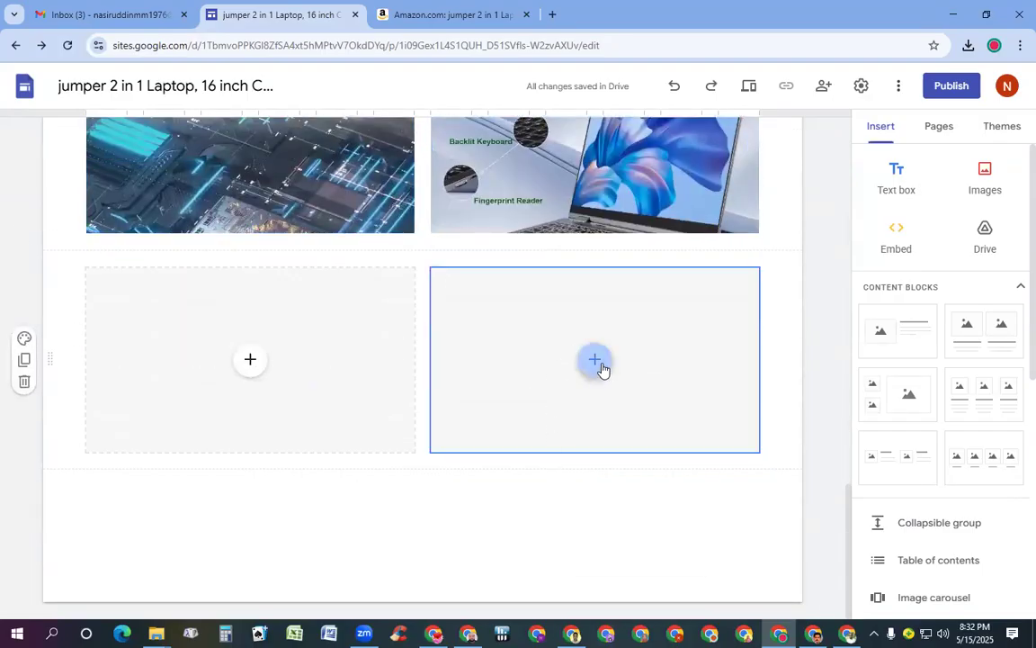
left_click(633, 408)
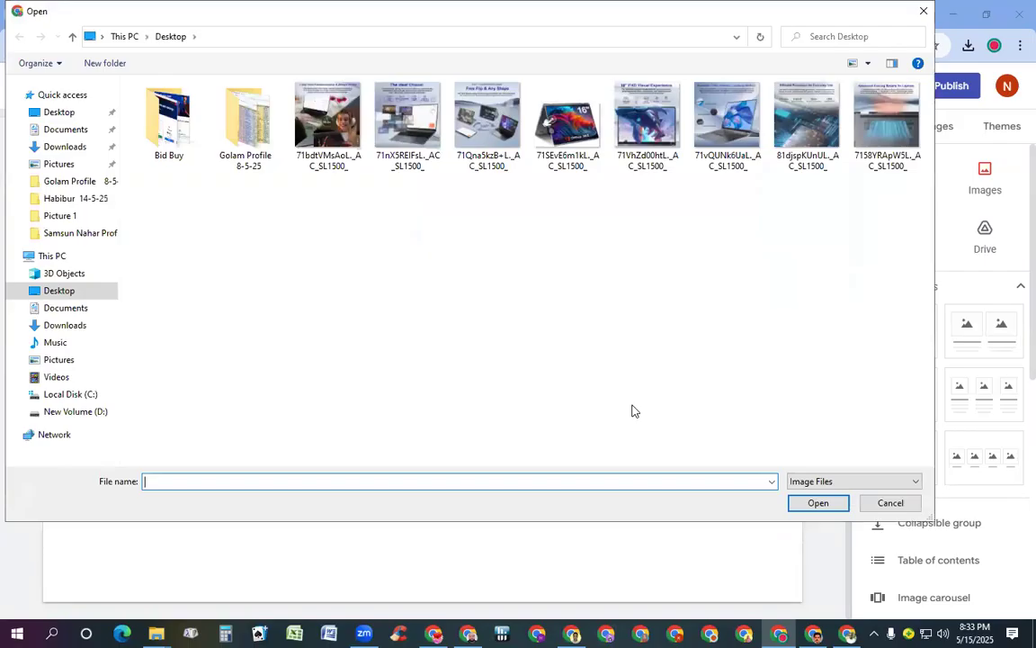
Insert the cooling-vent image (7158YRApW5L) on the right and the 16GB multitasking image (71nX5REIFsL) on the left
double_click(883, 126)
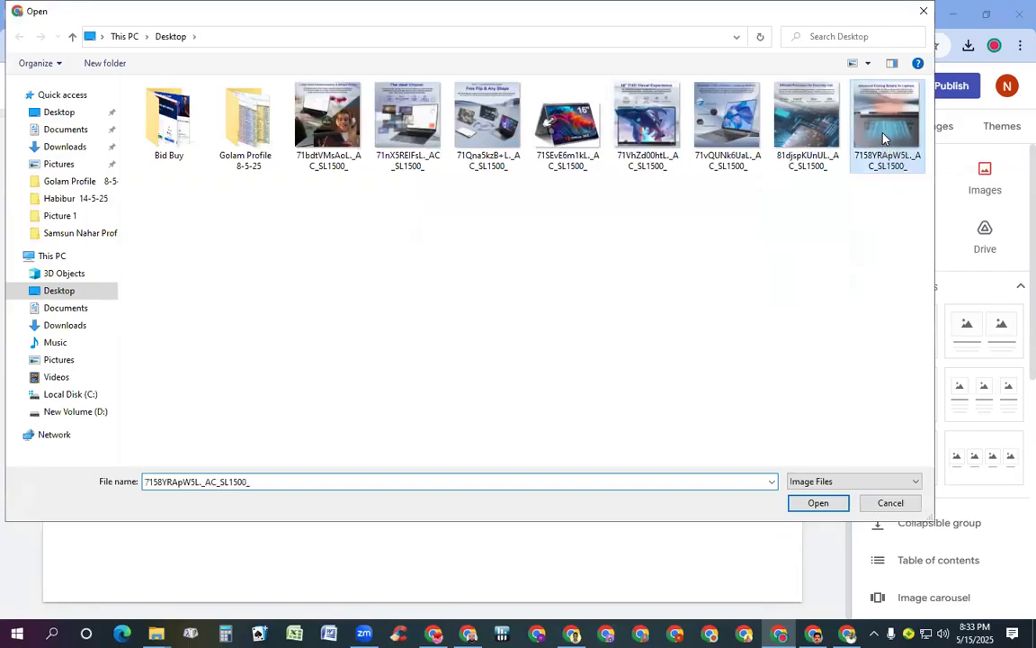
scroll(693, 270, "up", 8)
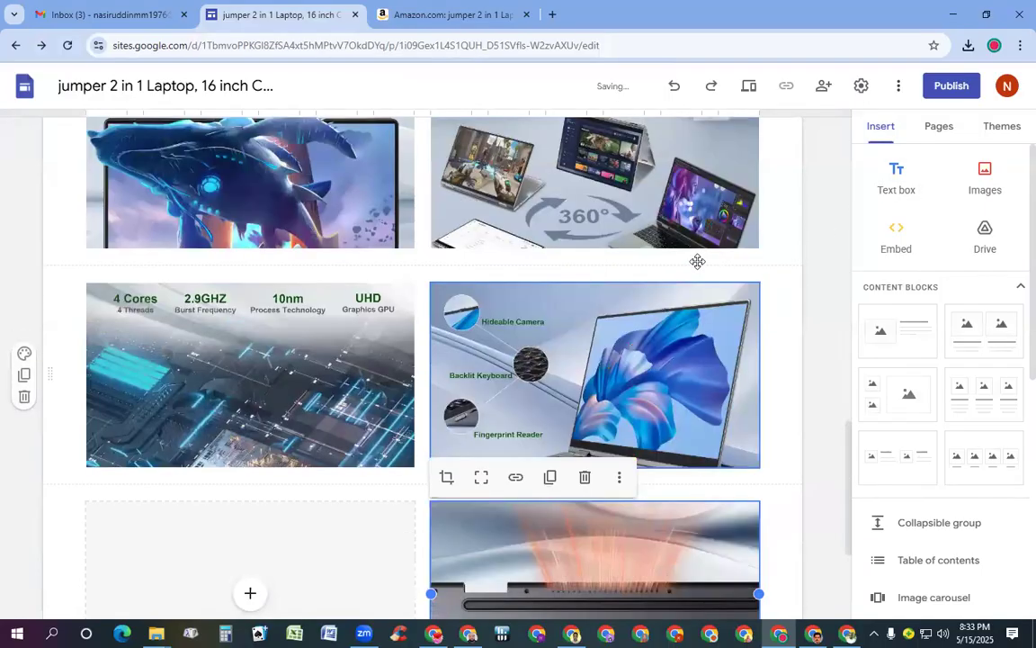
scroll(698, 261, "down", 7)
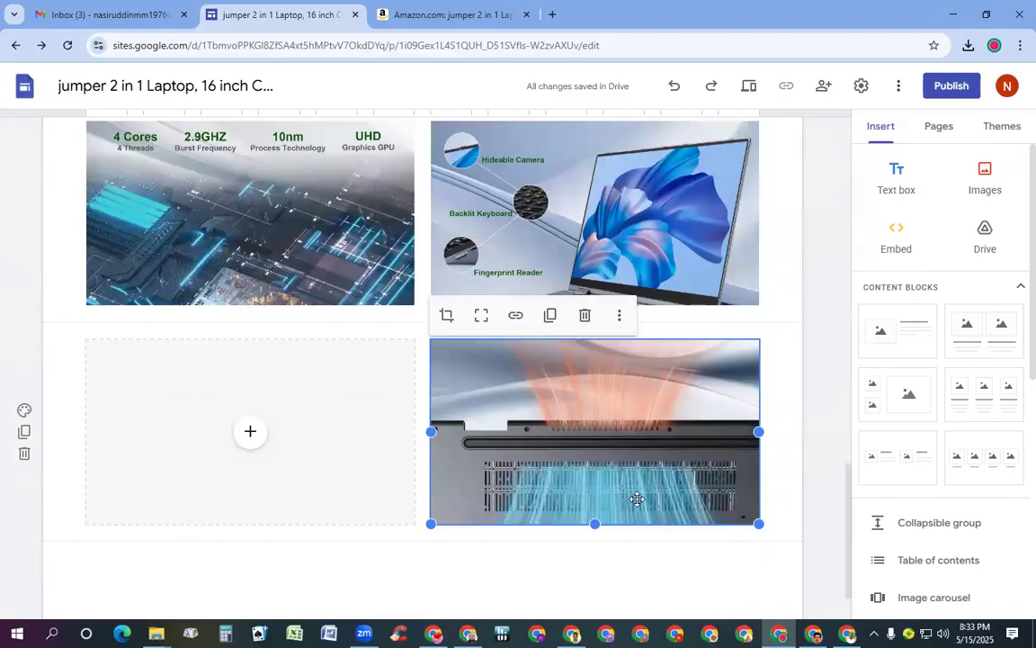
left_click(277, 459)
left_click(248, 433)
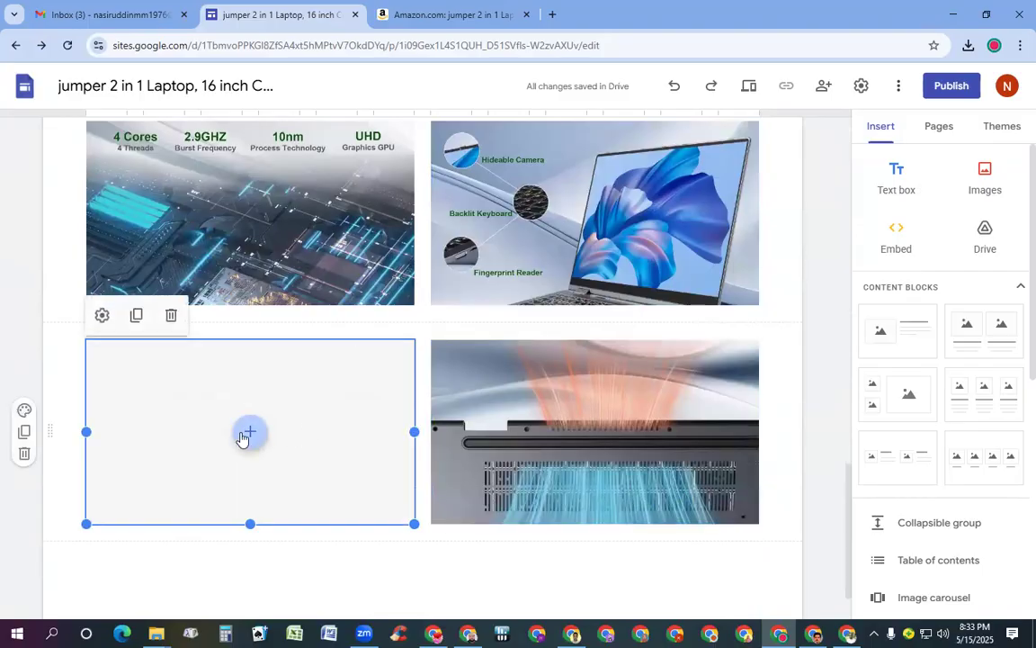
left_click(286, 426)
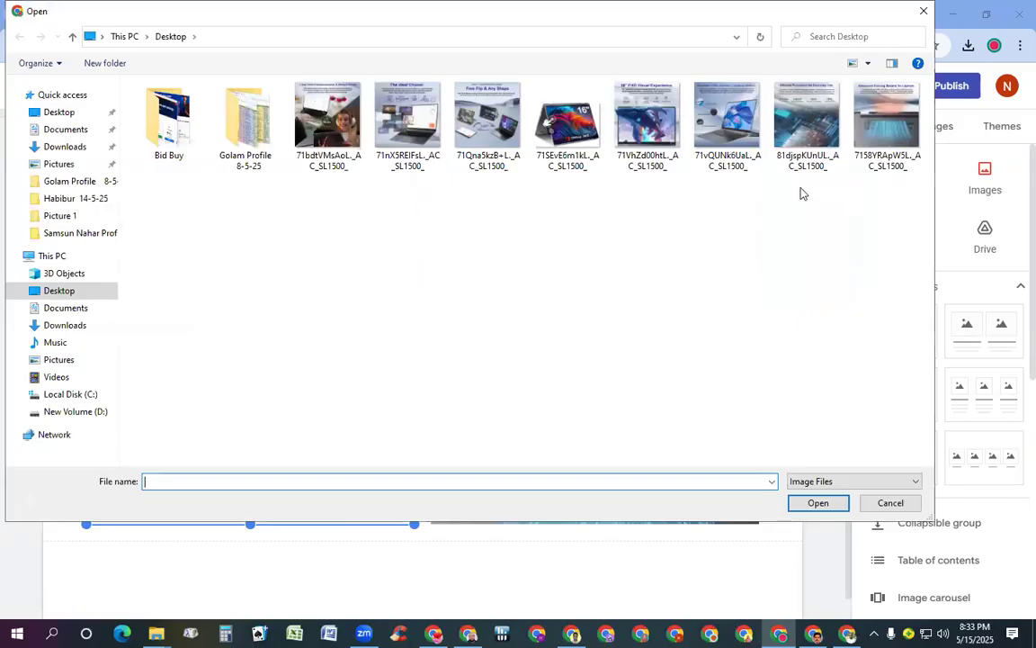
double_click(408, 121)
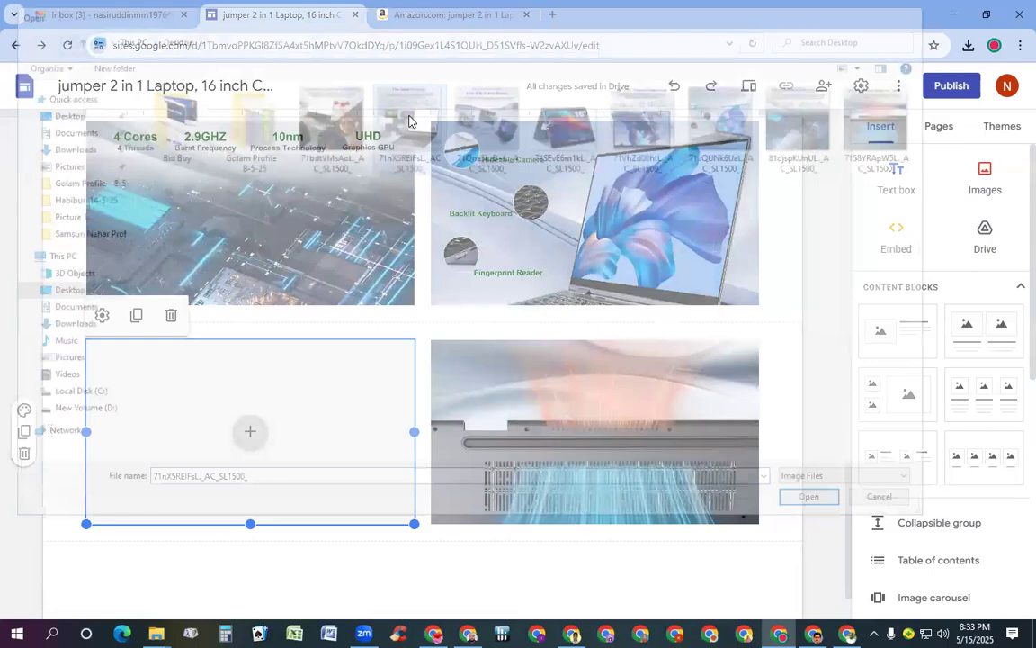
scroll(386, 294, "down", 1)
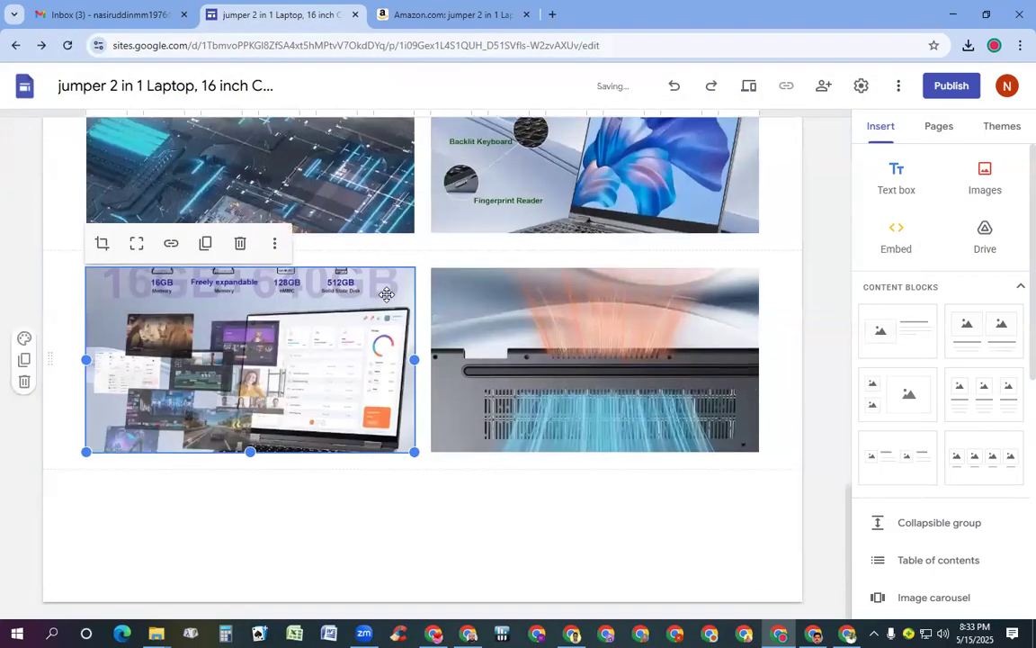
scroll(387, 294, "up", 3)
scroll(387, 294, "down", 3)
scroll(387, 294, "up", 4)
scroll(388, 294, "down", 4)
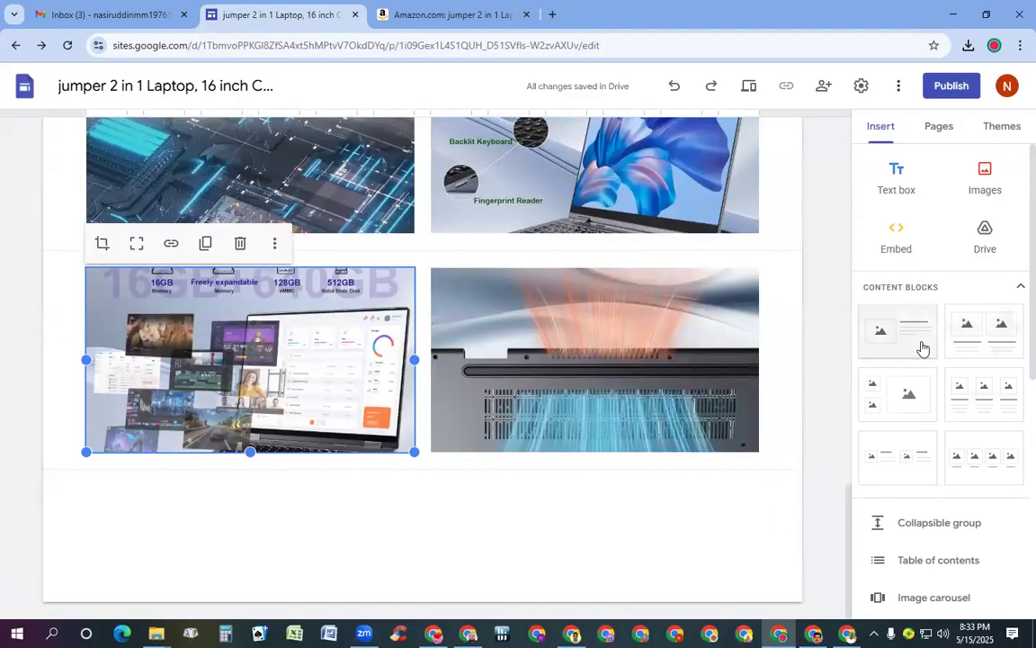
Add an image-and-text block below the gallery and delete its text box
left_click(893, 337)
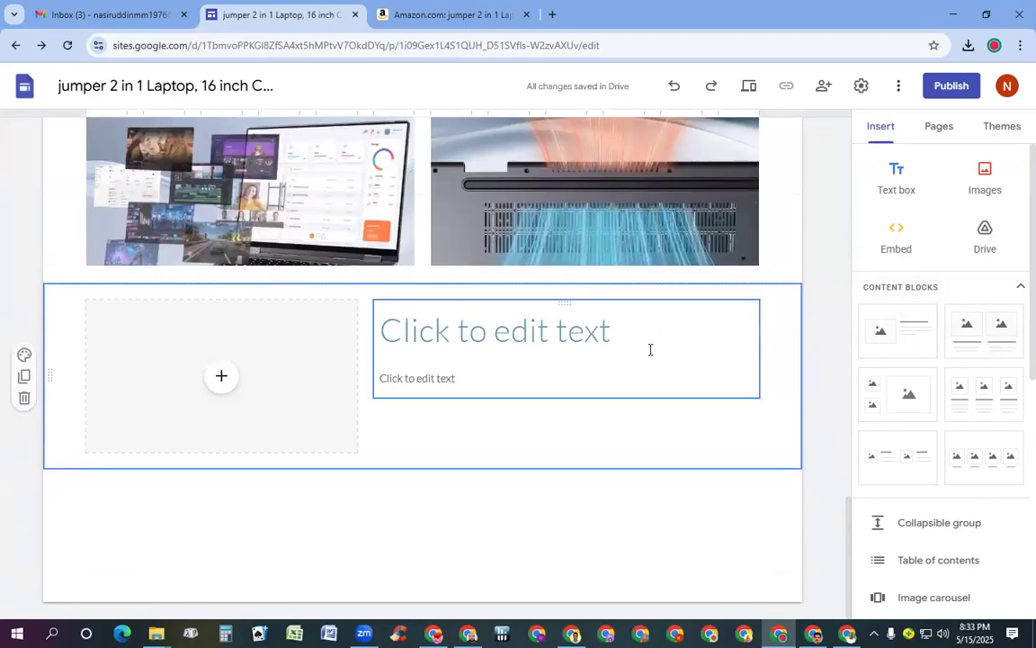
left_click(449, 379)
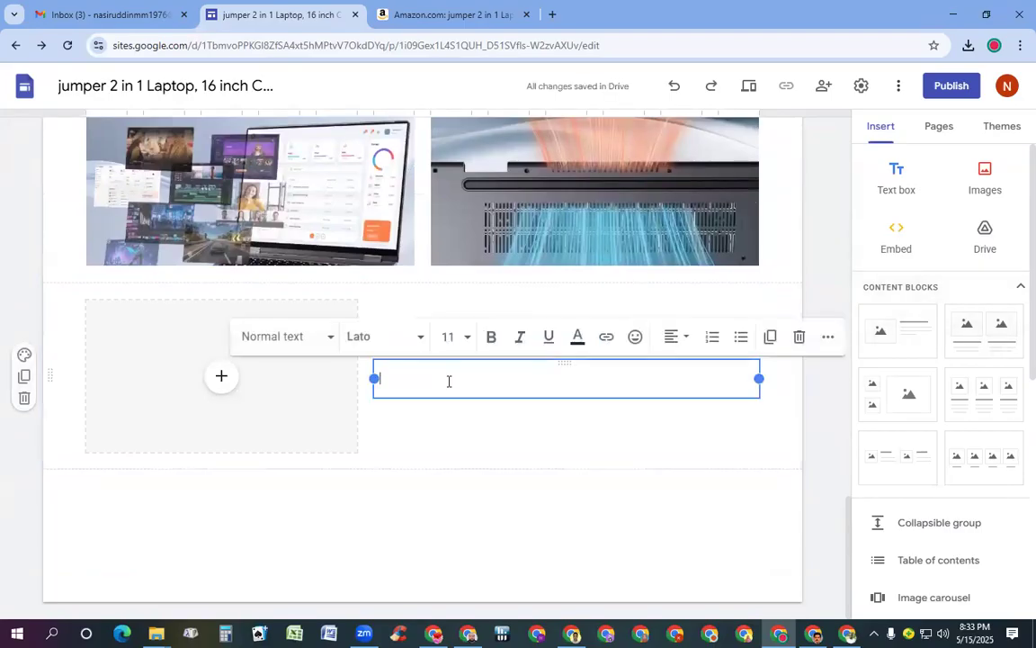
left_click(800, 338)
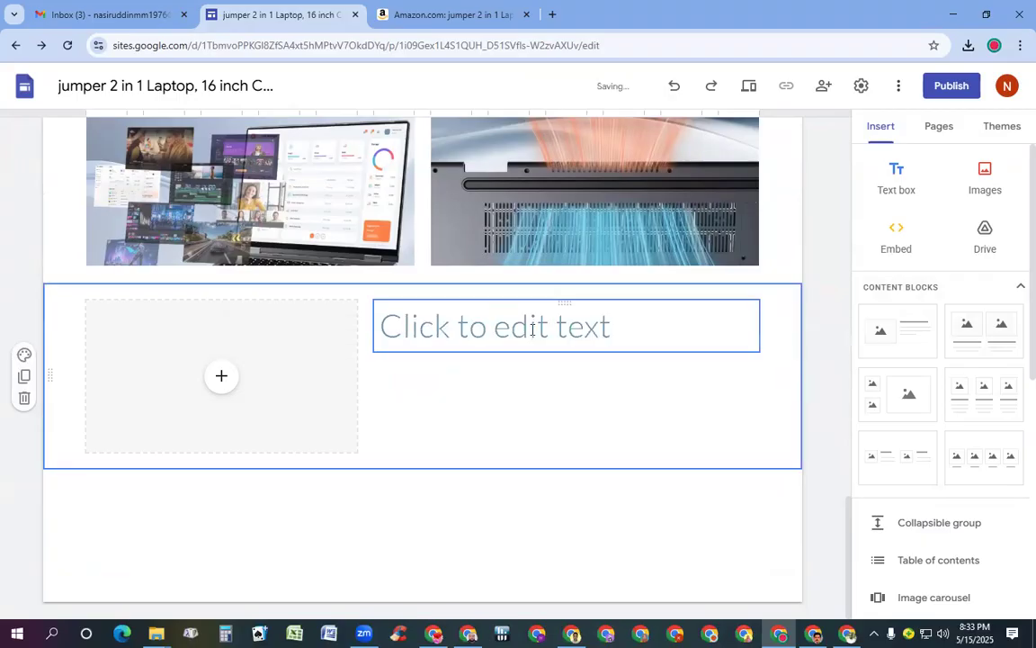
left_click(741, 351)
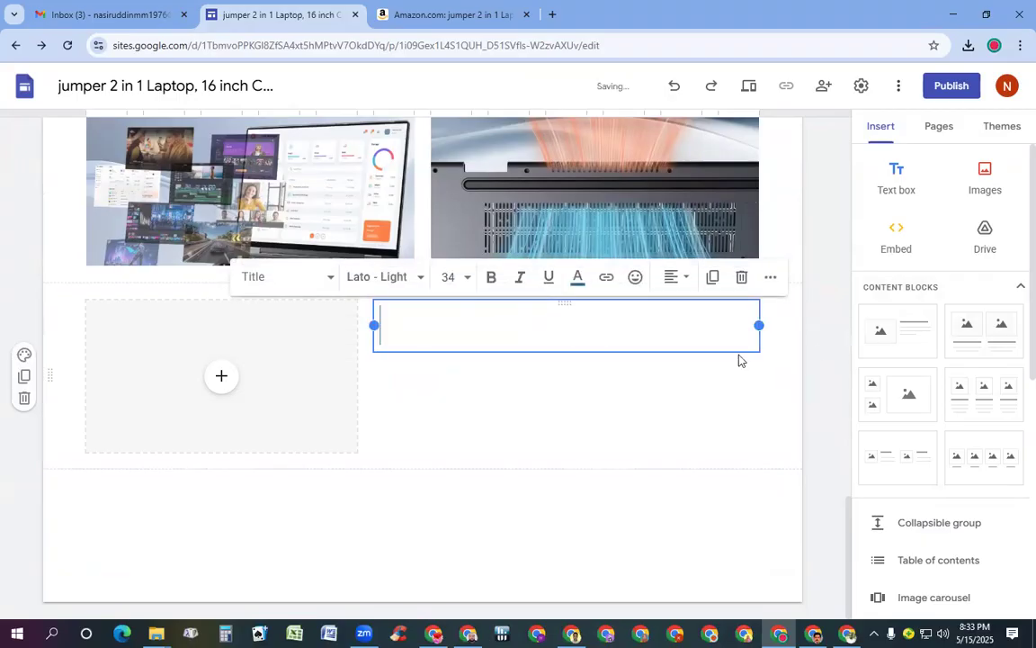
left_click(742, 278)
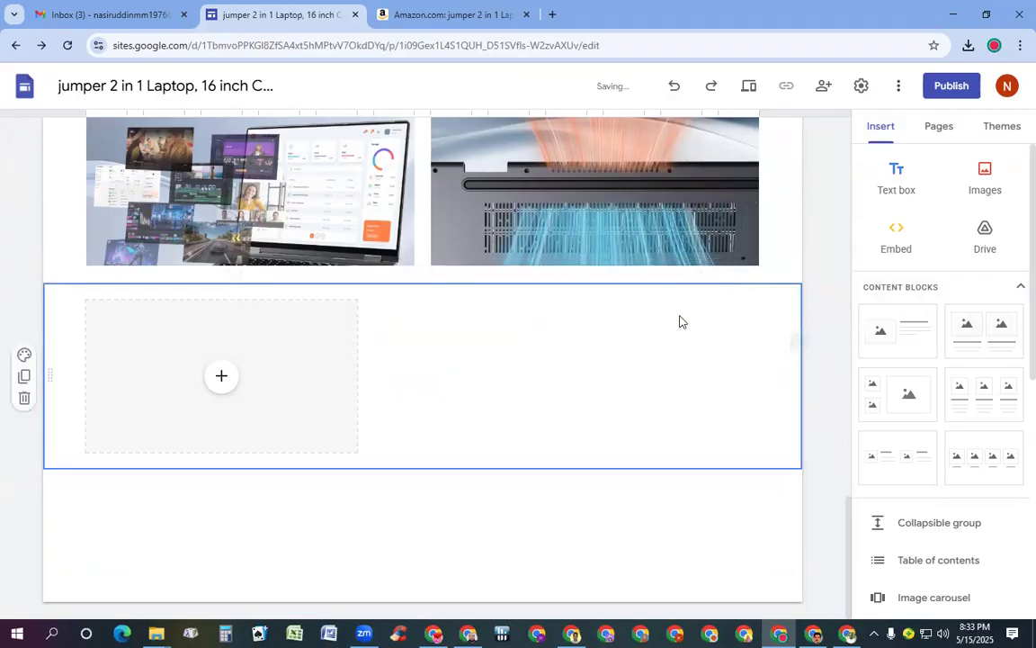
Upload the 16-inch Office 365 laptop image (71SEvE6m1kL) into the block's placeholder
left_click(222, 382)
left_click(254, 431)
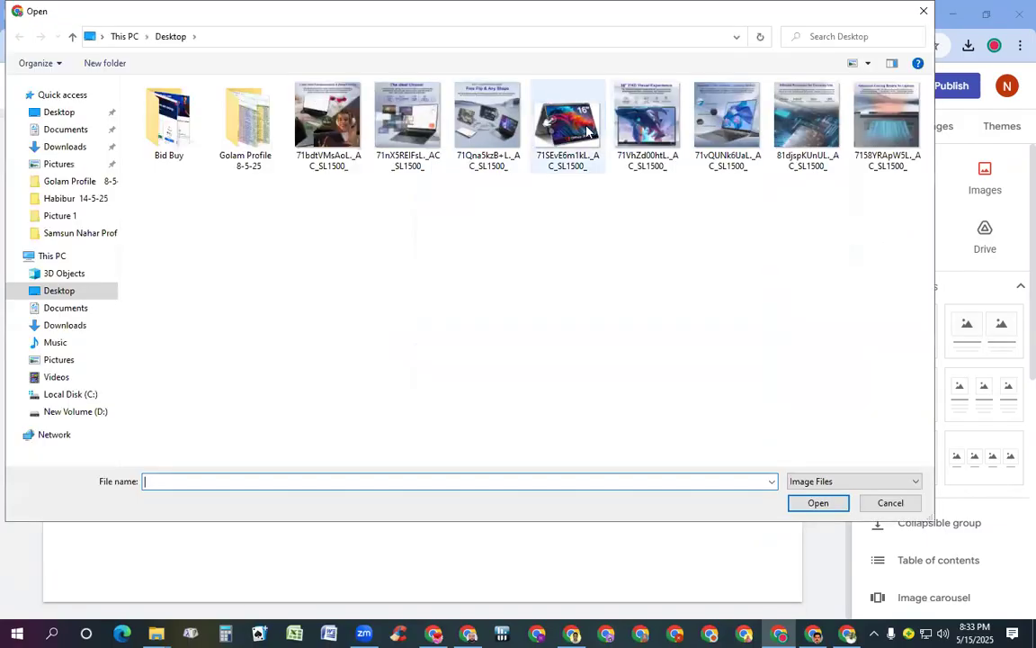
double_click(587, 131)
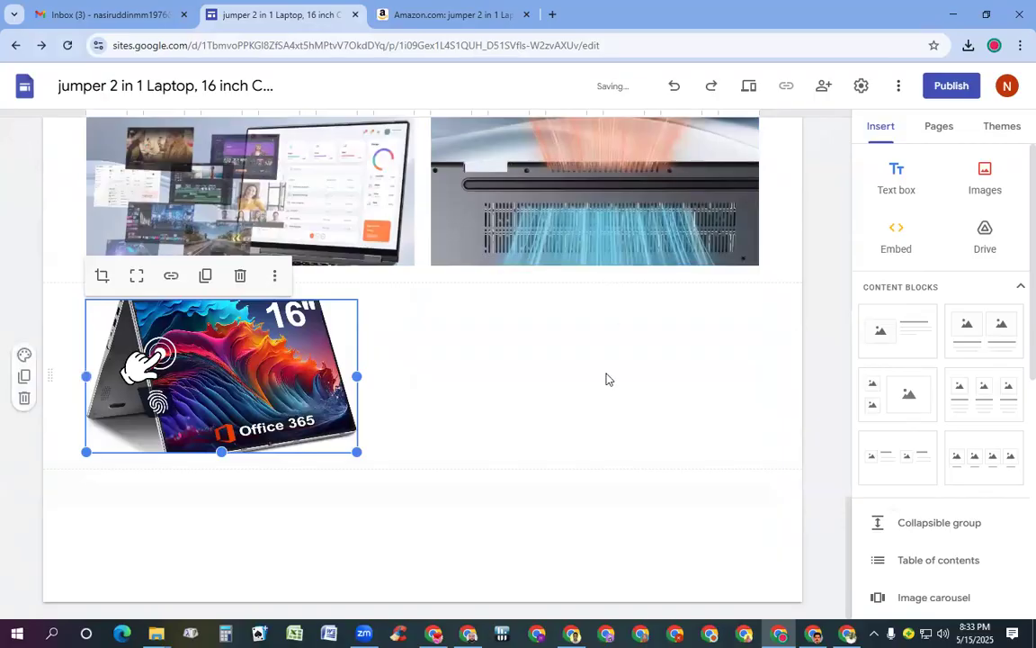
scroll(606, 379, "up", 15)
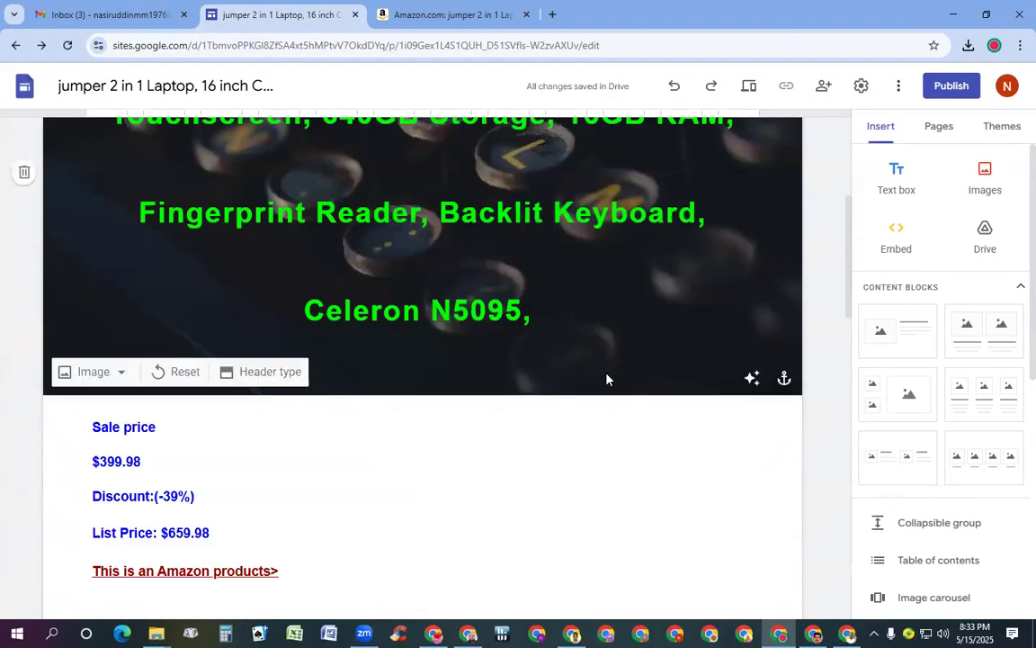
Stretch the 16-inch and battery images taller so they show uncropped
scroll(606, 379, "down", 6)
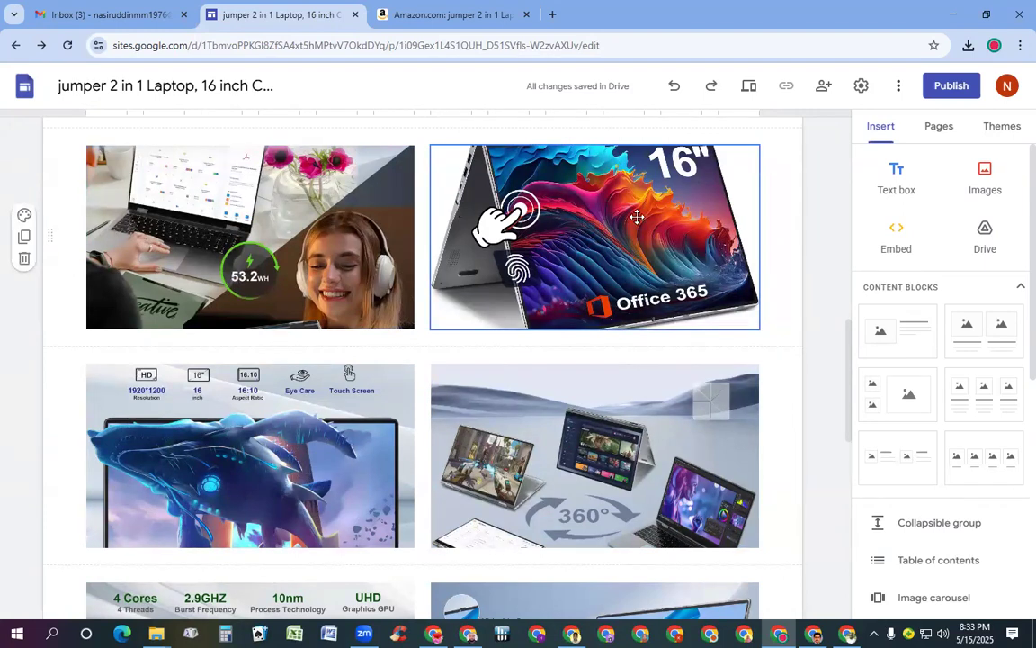
scroll(637, 216, "up", 2)
left_click(613, 346)
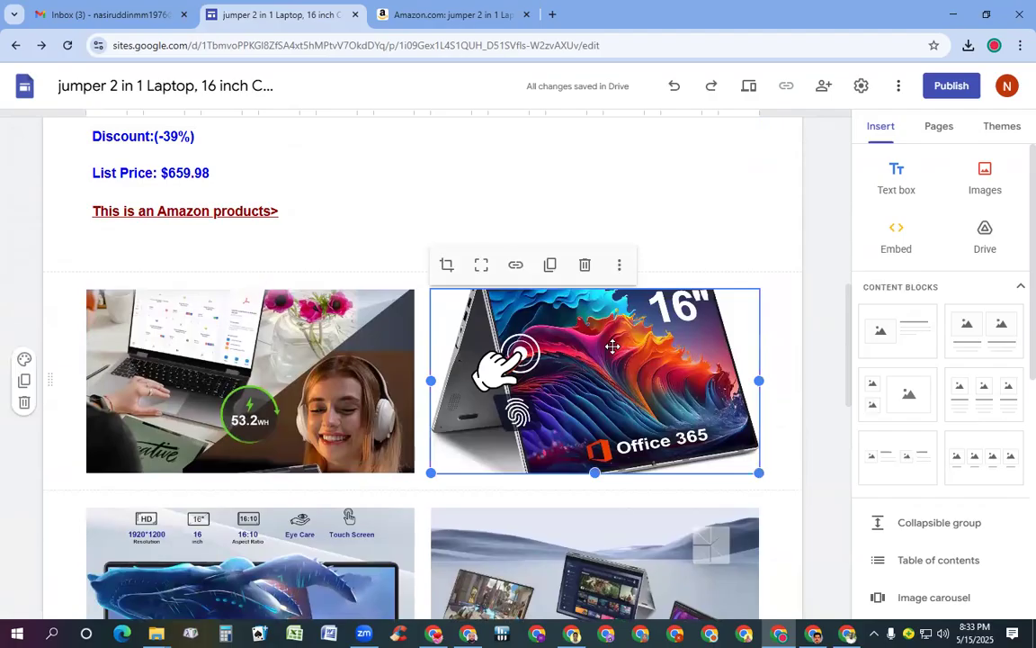
left_click_drag(595, 474, 605, 590)
left_click(299, 267)
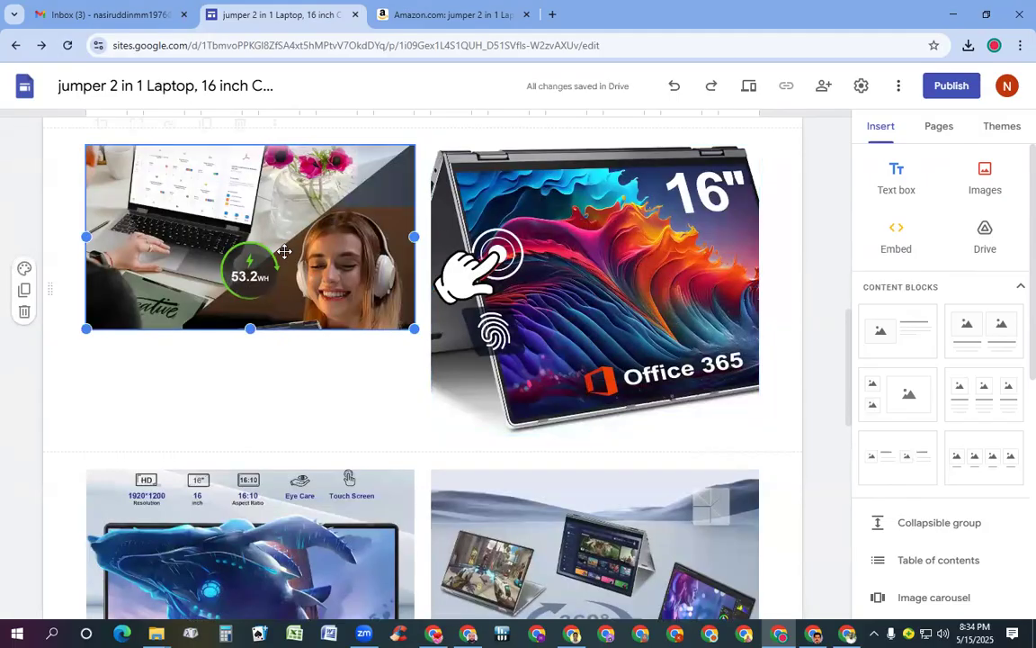
left_click_drag(250, 330, 261, 455)
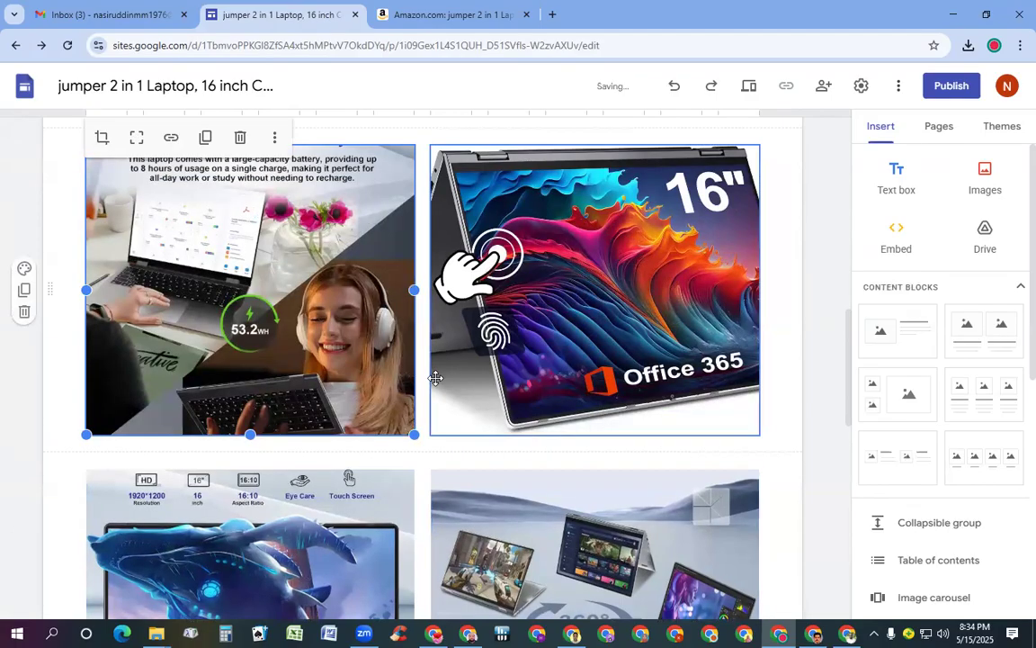
Lengthen the 360° image and the screen-resolution image to full height, showing its heading
scroll(486, 297, "down", 4)
left_click(541, 166)
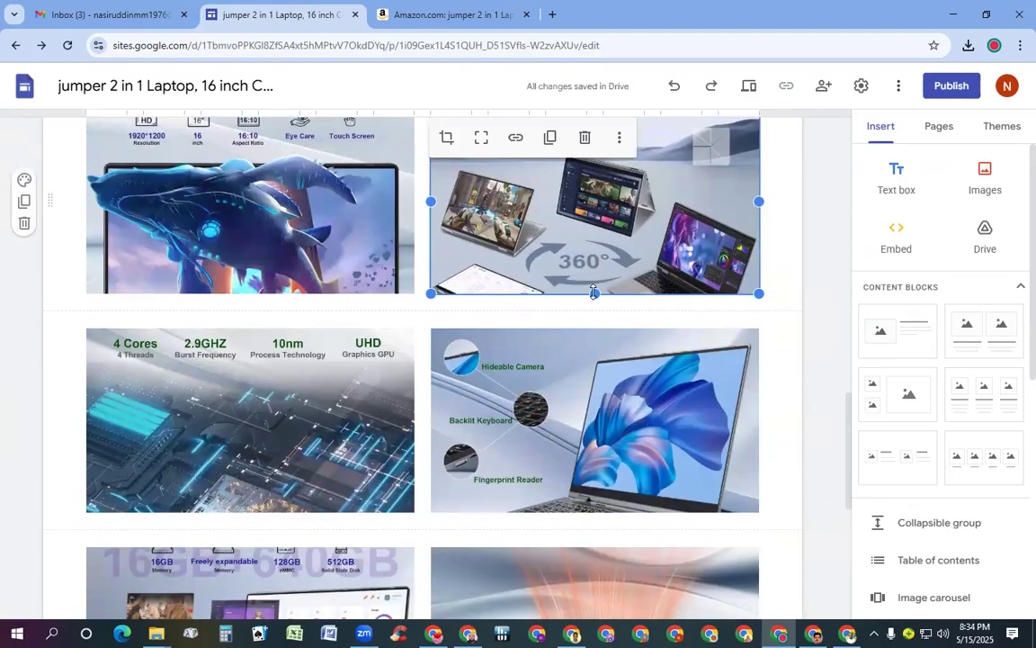
left_click_drag(596, 294, 618, 415)
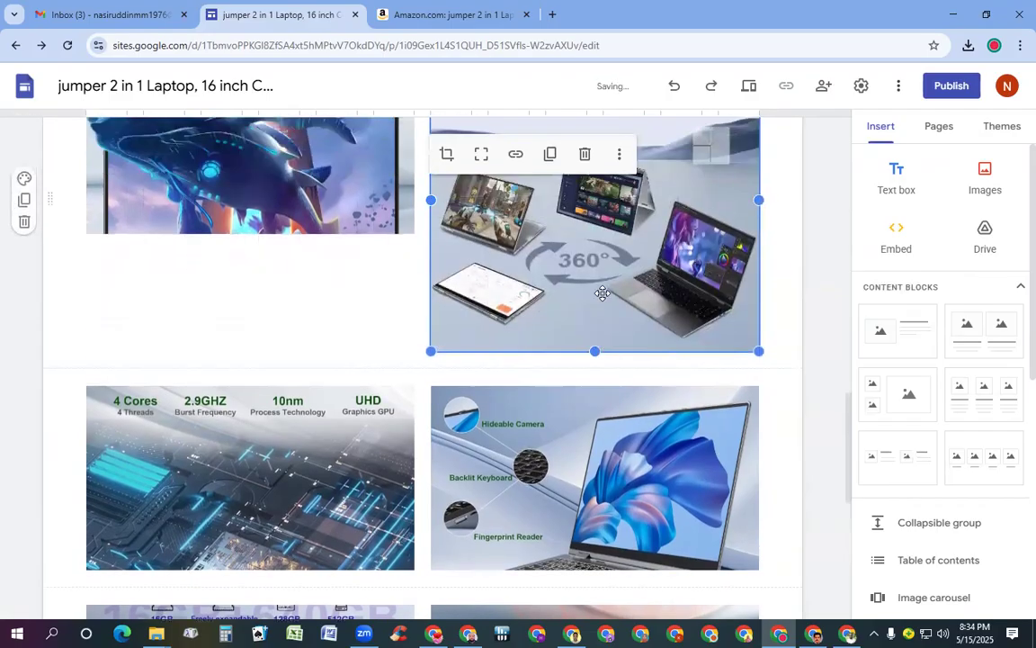
left_click(299, 309)
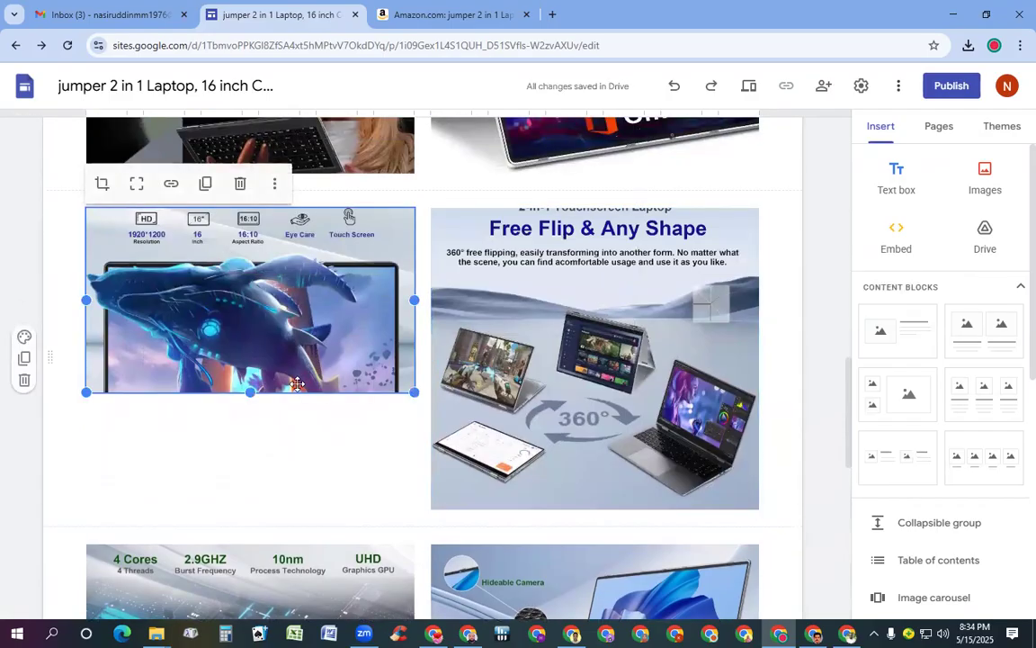
mouse_move(251, 393)
left_mouse_down()
mouse_move(255, 509)
mouse_move(251, 387)
left_mouse_up()
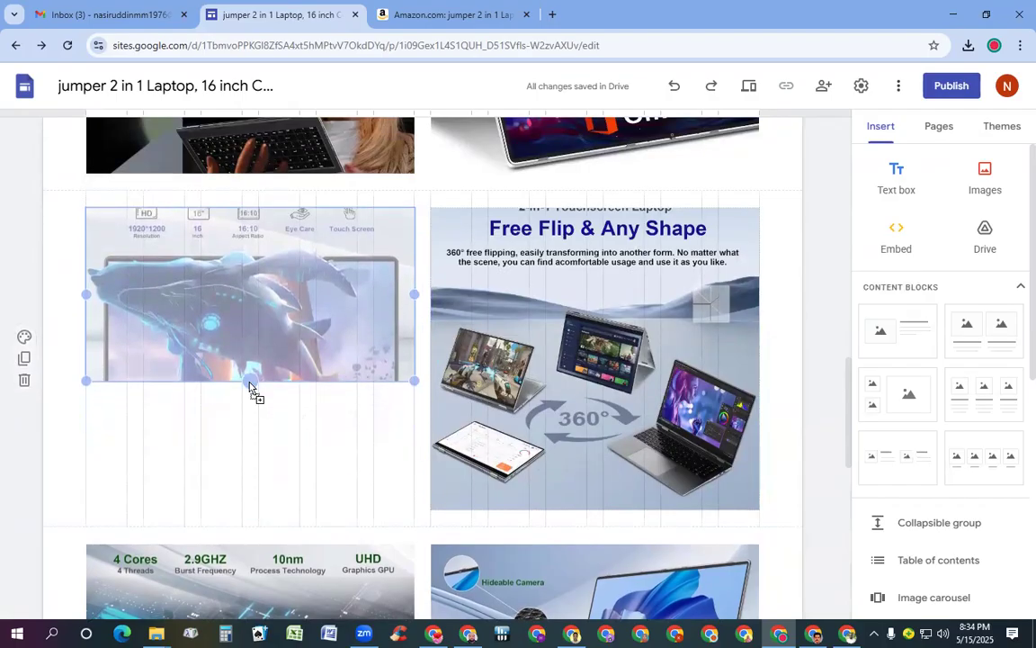
left_click_drag(251, 387, 269, 512)
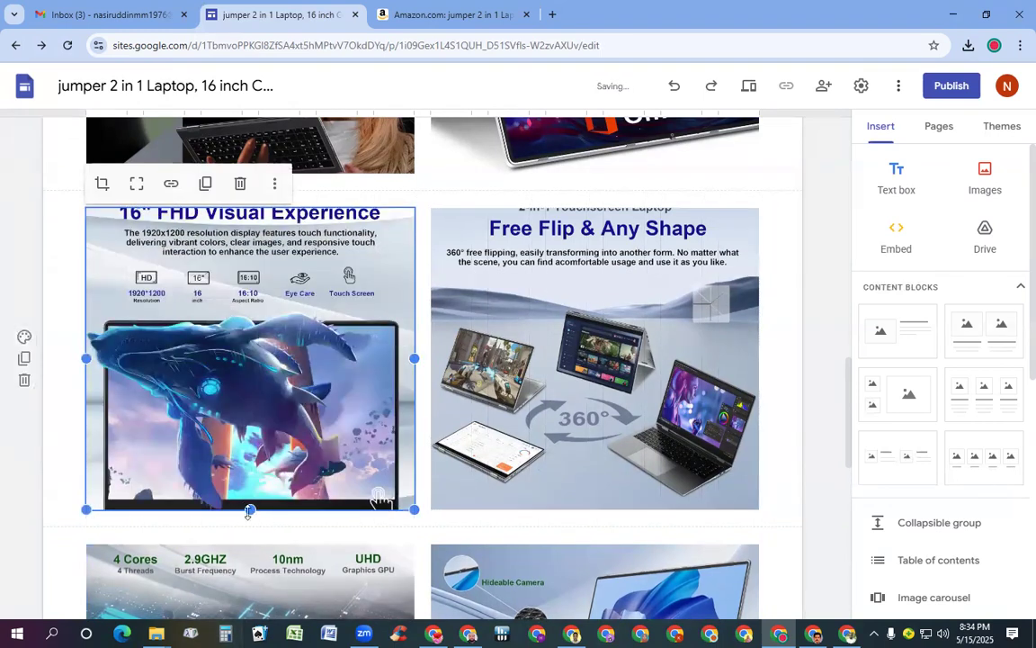
left_click_drag(249, 512, 259, 555)
Stretch the Free Flip & Any Shape image to match its neighbour's height
left_click(563, 448)
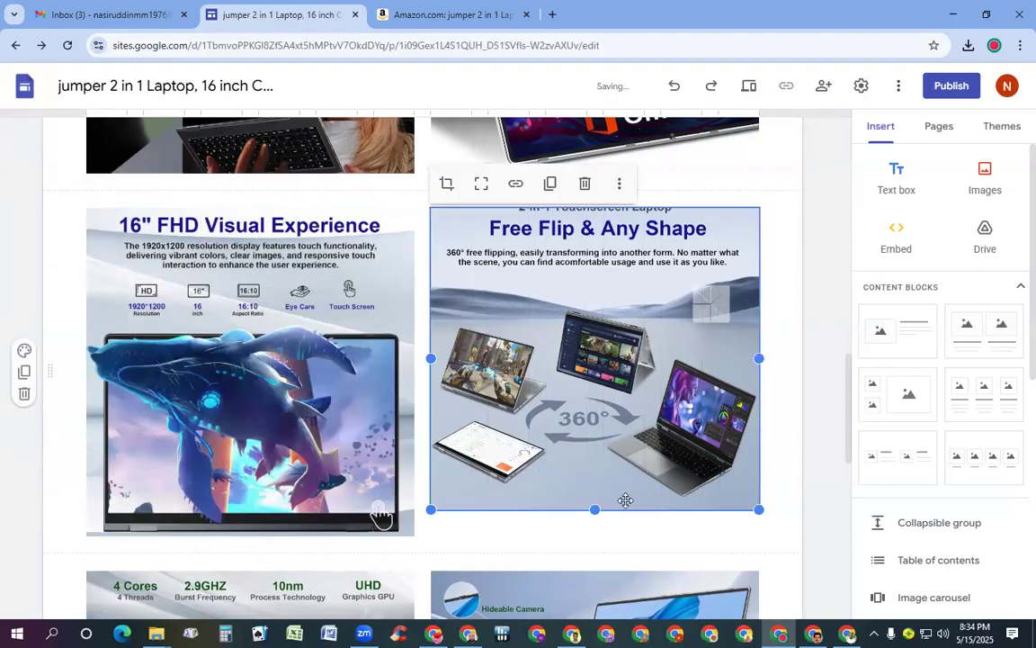
left_click_drag(595, 509, 601, 536)
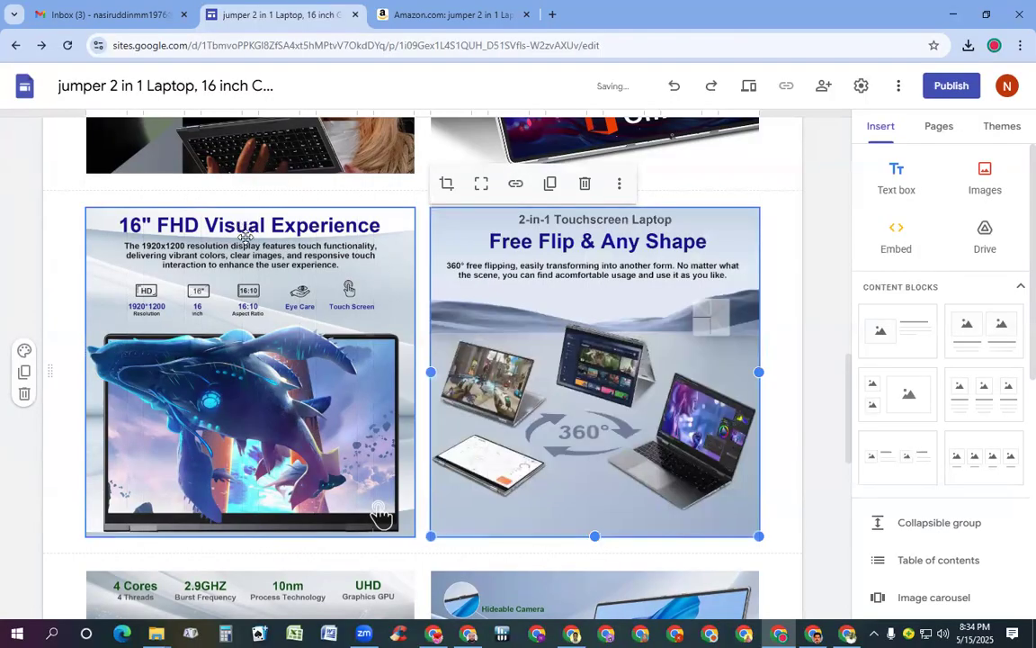
scroll(242, 261, "down", 5)
left_click(477, 230)
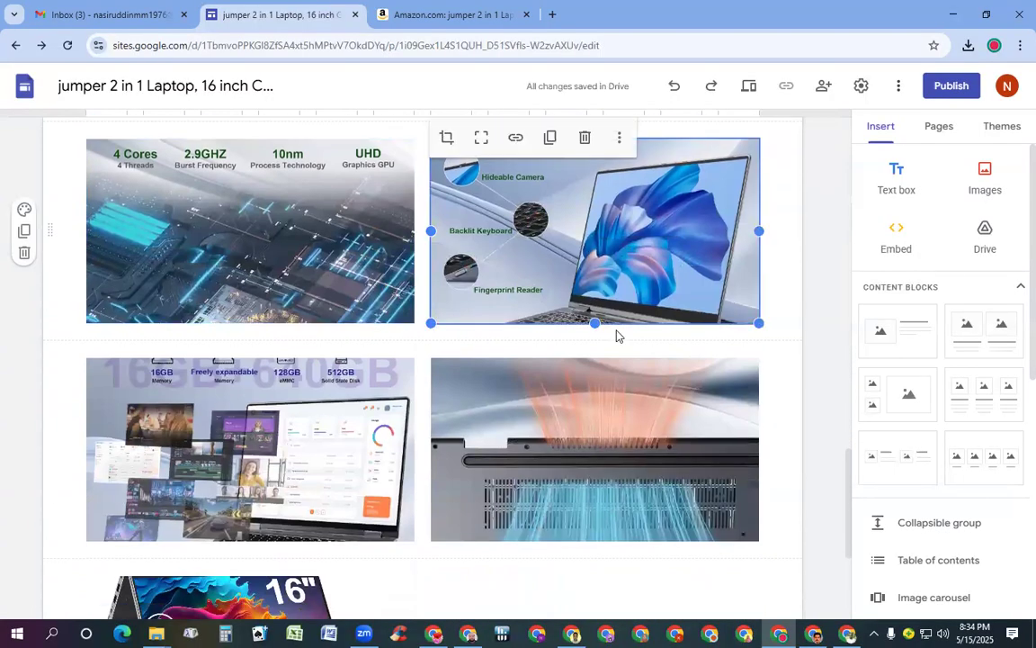
Stretch the Hideable Camera and 4 Cores processor images taller to reveal their headings
left_click_drag(595, 322, 626, 470)
left_click(246, 256)
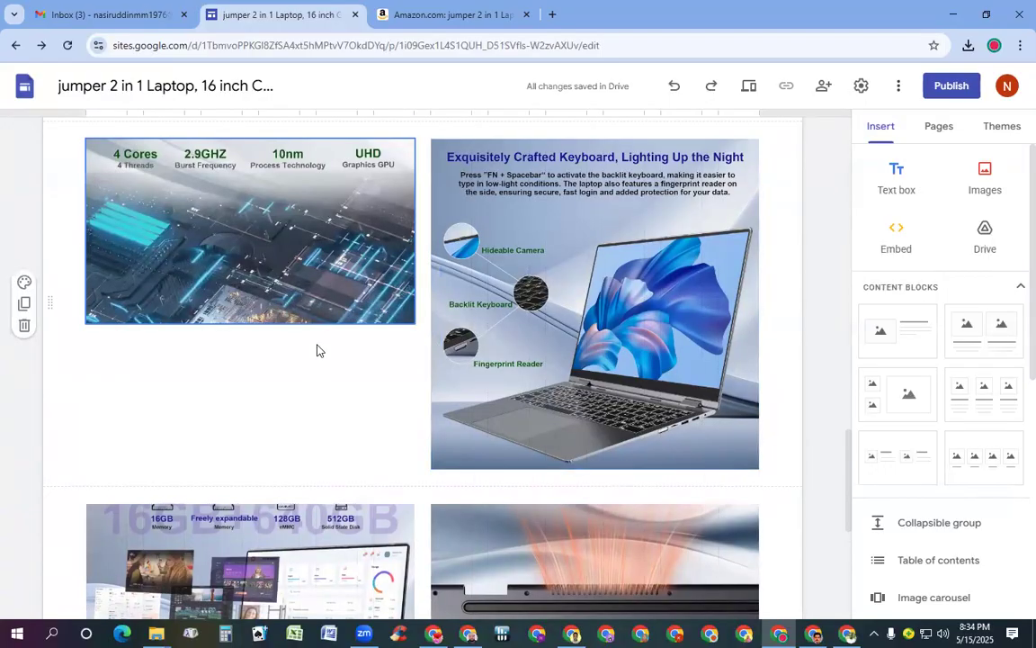
left_click(250, 286)
left_click_drag(250, 323, 266, 480)
Stretch the cooling fan image taller and match the 16GB storage image to it
scroll(282, 351, "down", 5)
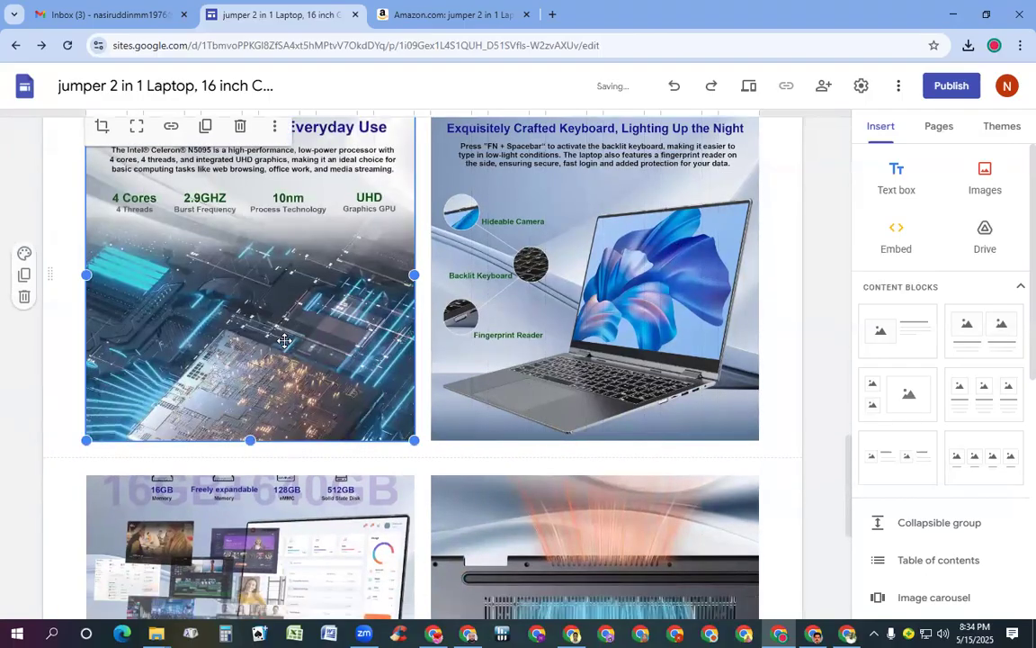
scroll(503, 270, "up", 3)
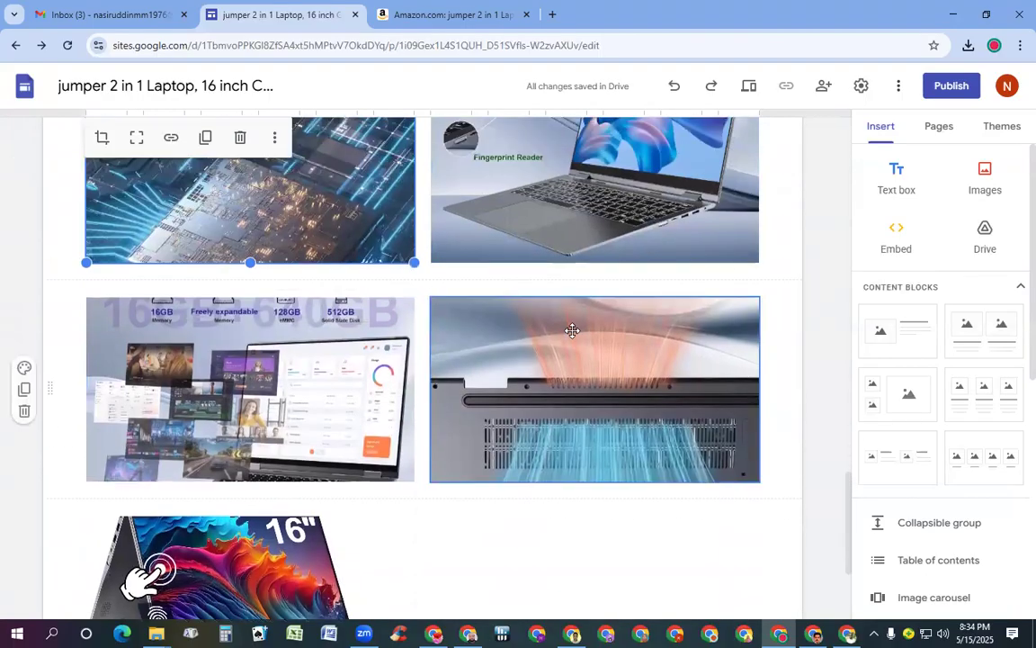
left_click(627, 432)
left_click_drag(595, 482, 596, 619)
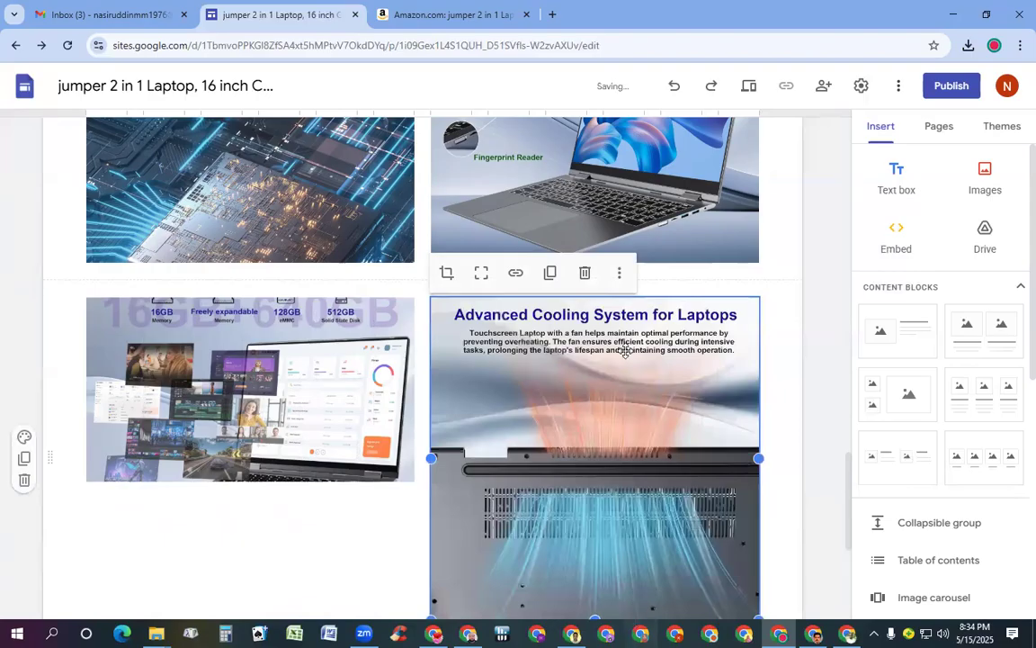
left_click_drag(270, 326, 279, 360)
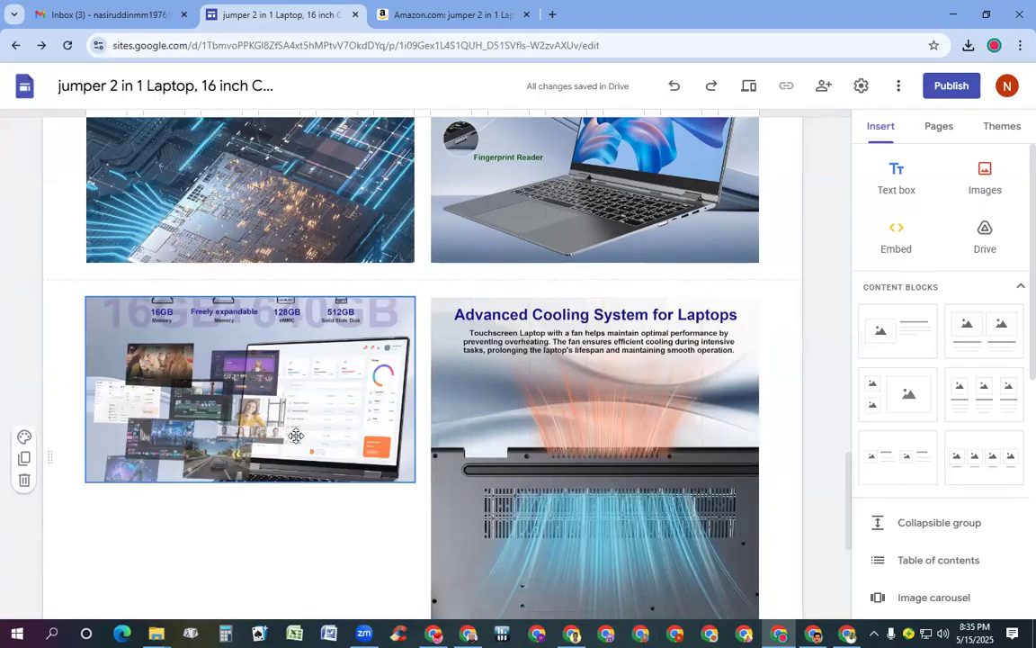
scroll(284, 543, "down", 3)
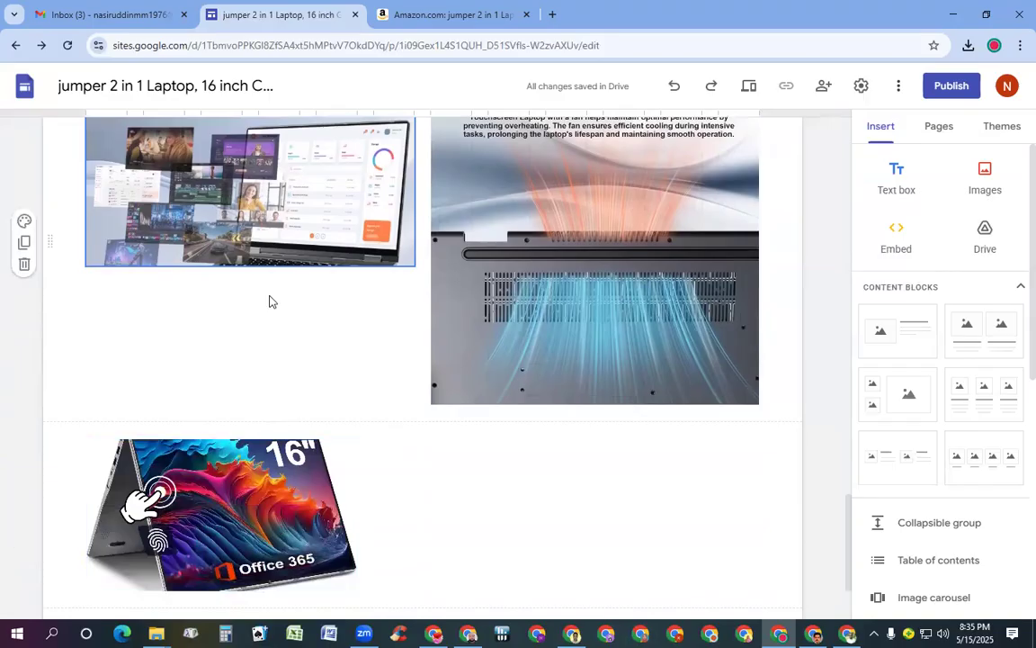
left_click(236, 189)
left_click_drag(250, 265, 269, 414)
Move the standalone Office 365 image slightly and enlarge it across the page
scroll(252, 378, "up", 3)
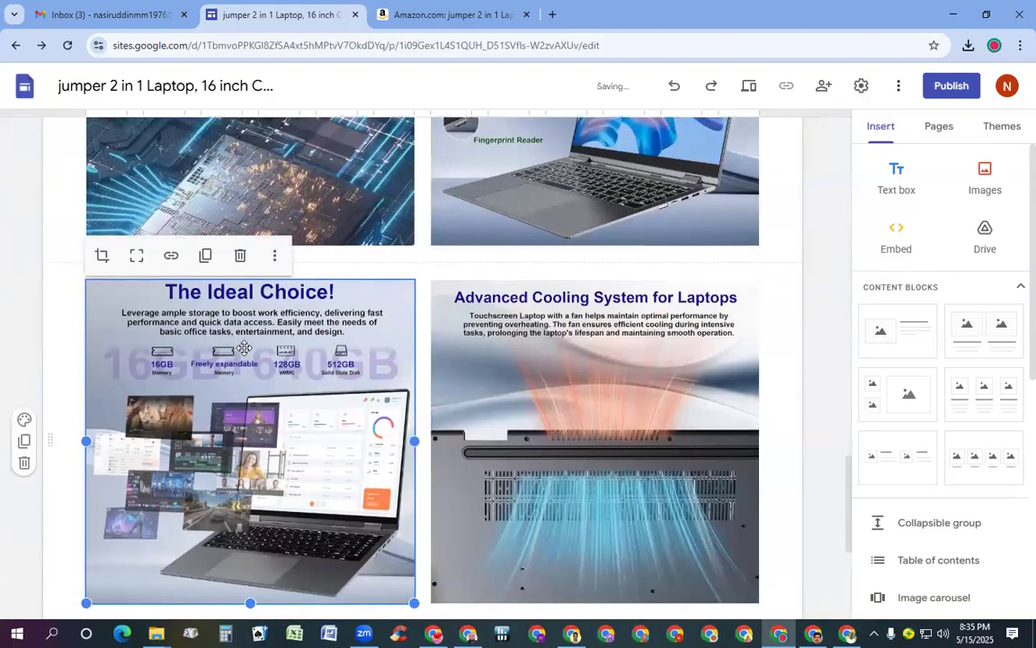
scroll(244, 348, "down", 5)
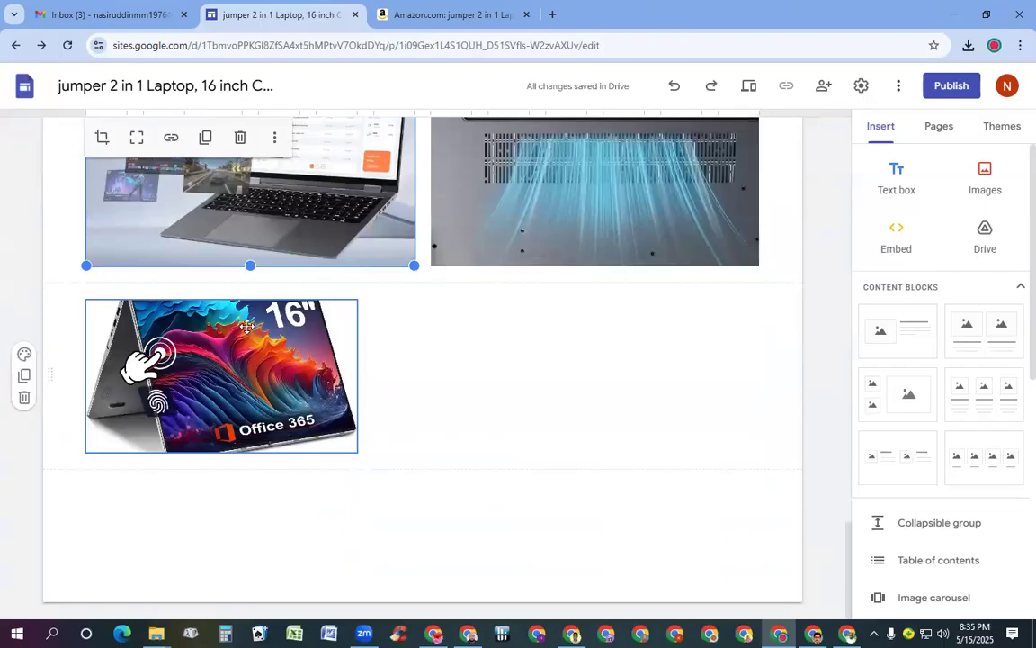
left_click_drag(244, 332, 249, 345)
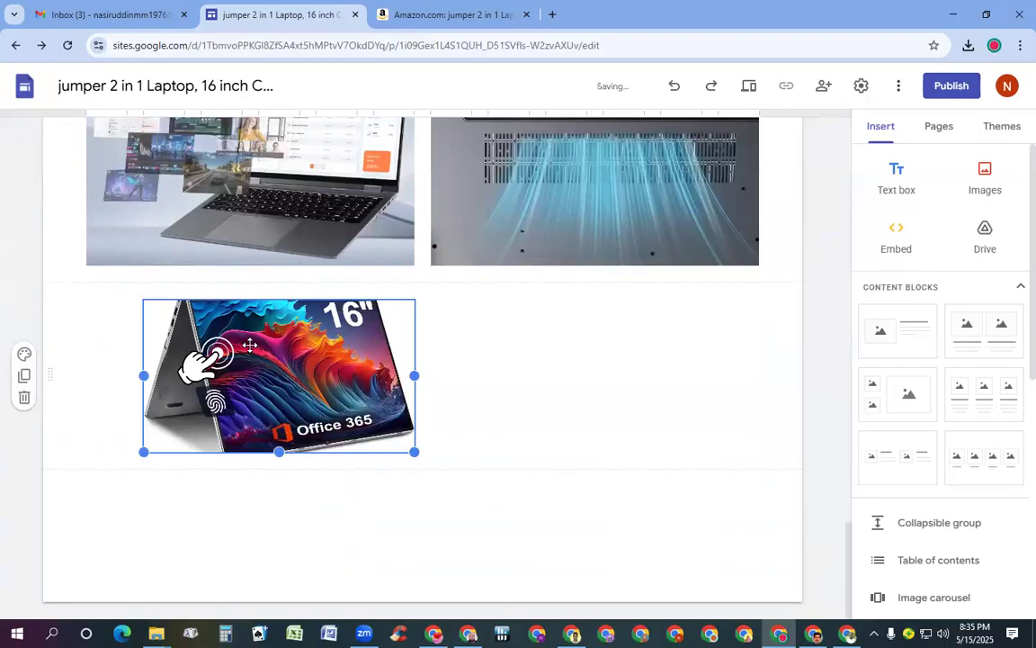
left_click_drag(413, 451, 785, 601)
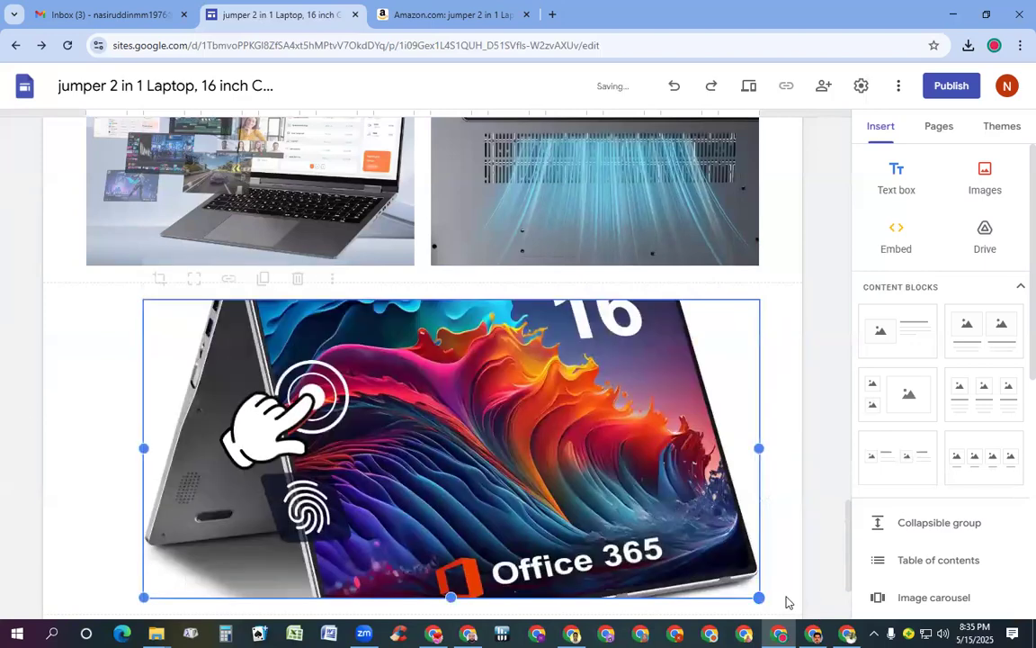
left_click_drag(143, 596, 7, 599)
Make the Office 365 image taller so its "16"" heading shows uncropped
scroll(162, 423, "down", 3)
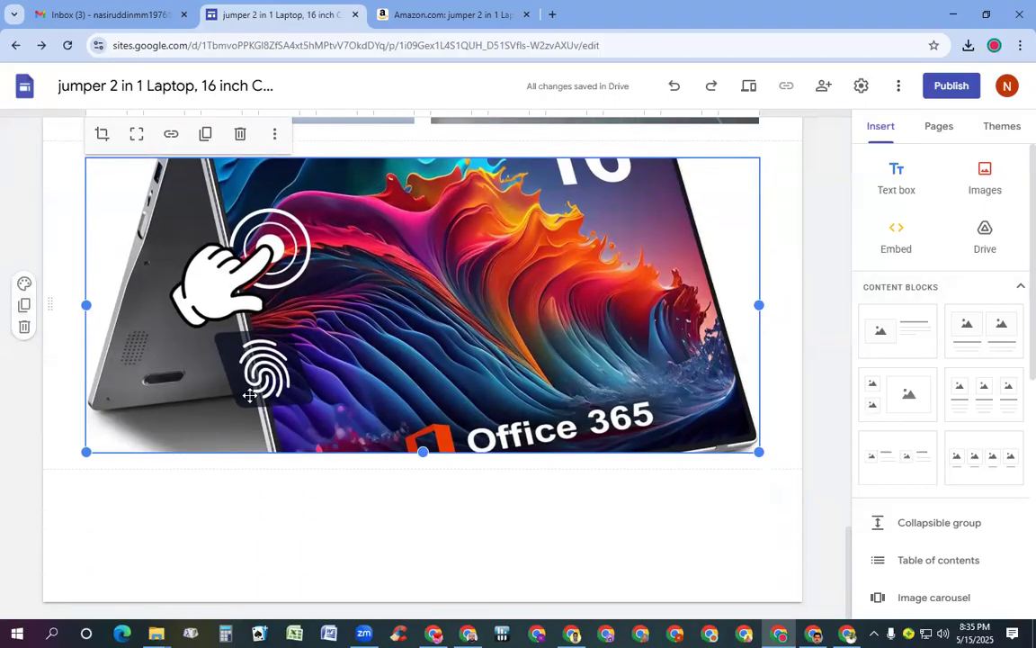
left_click_drag(423, 450, 455, 621)
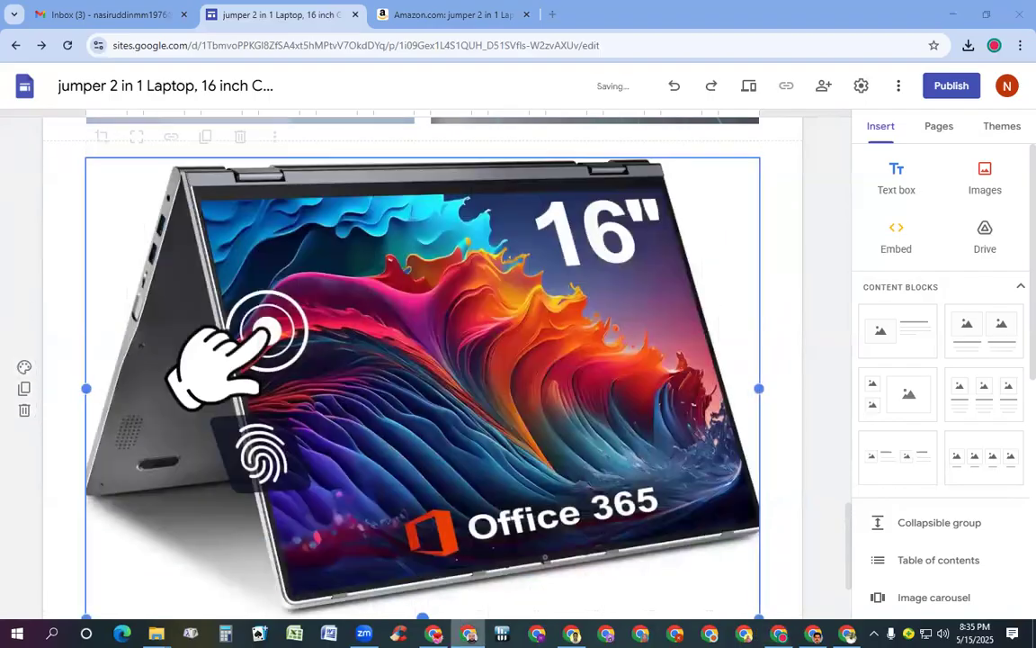
scroll(343, 412, "up", 2)
scroll(342, 414, "down", 3)
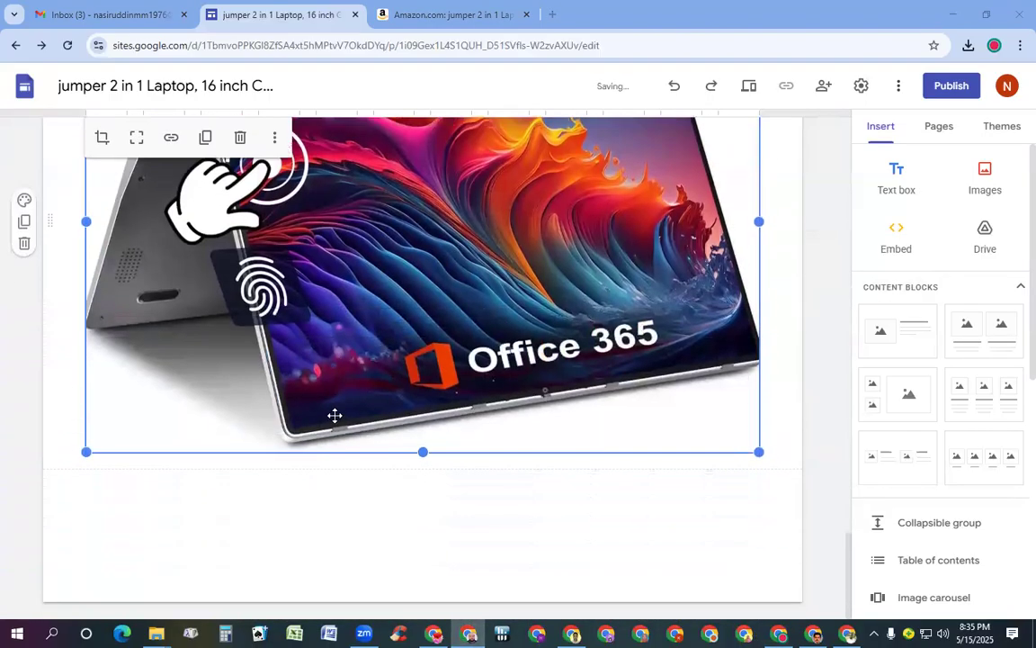
scroll(395, 391, "up", 3)
scroll(398, 386, "down", 2)
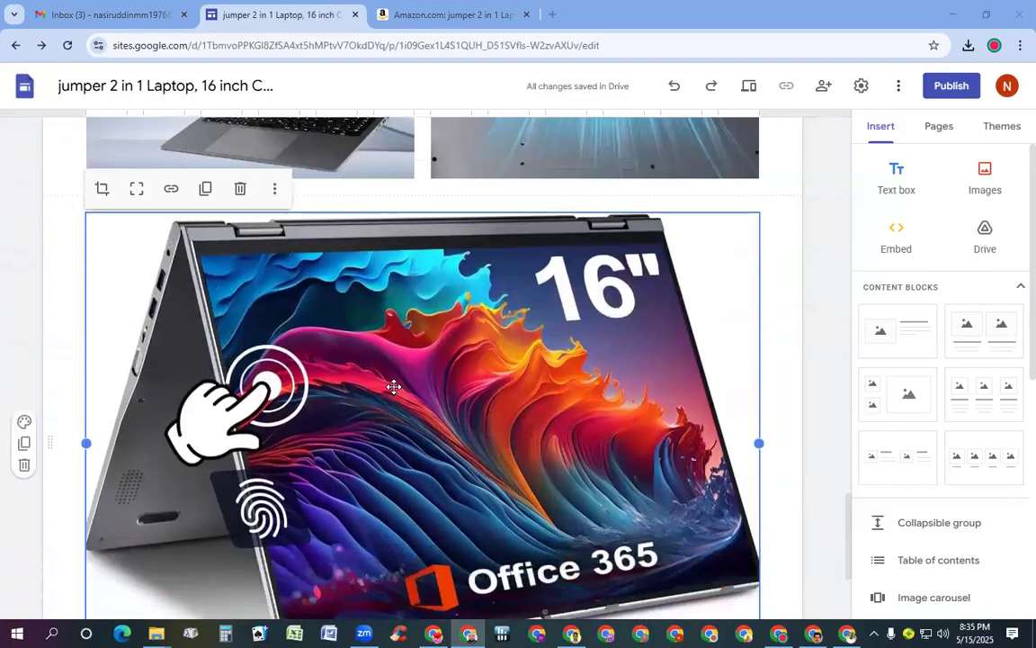
left_click_drag(423, 524, 441, 592)
scroll(396, 399, "up", 4)
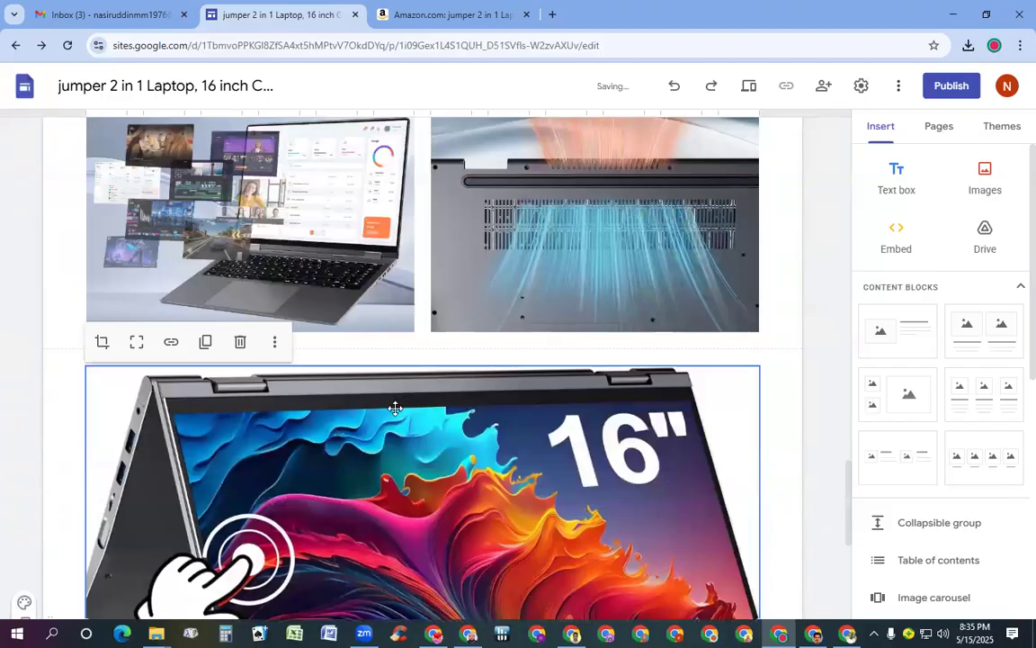
scroll(395, 396, "down", 4)
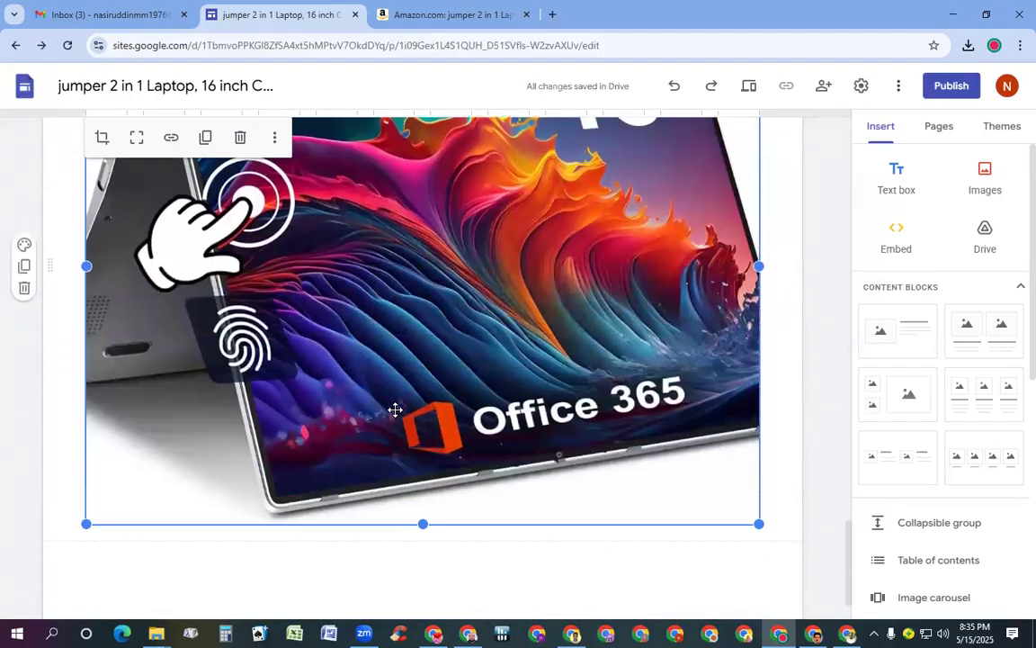
scroll(395, 405, "up", 3)
scroll(394, 396, "down", 1)
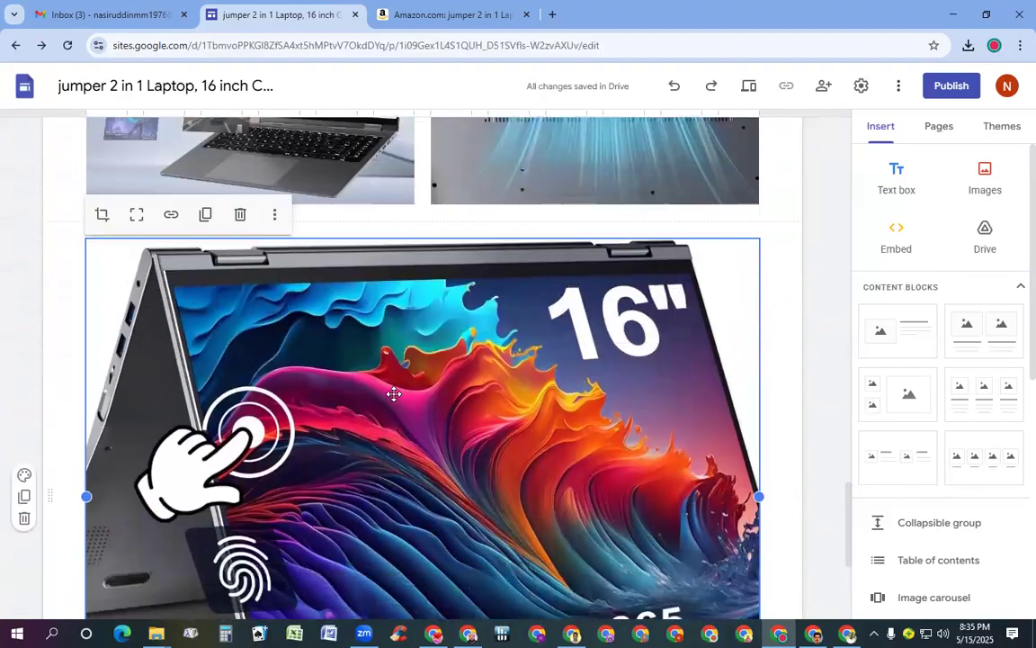
scroll(394, 393, "down", 1)
scroll(394, 393, "up", 12)
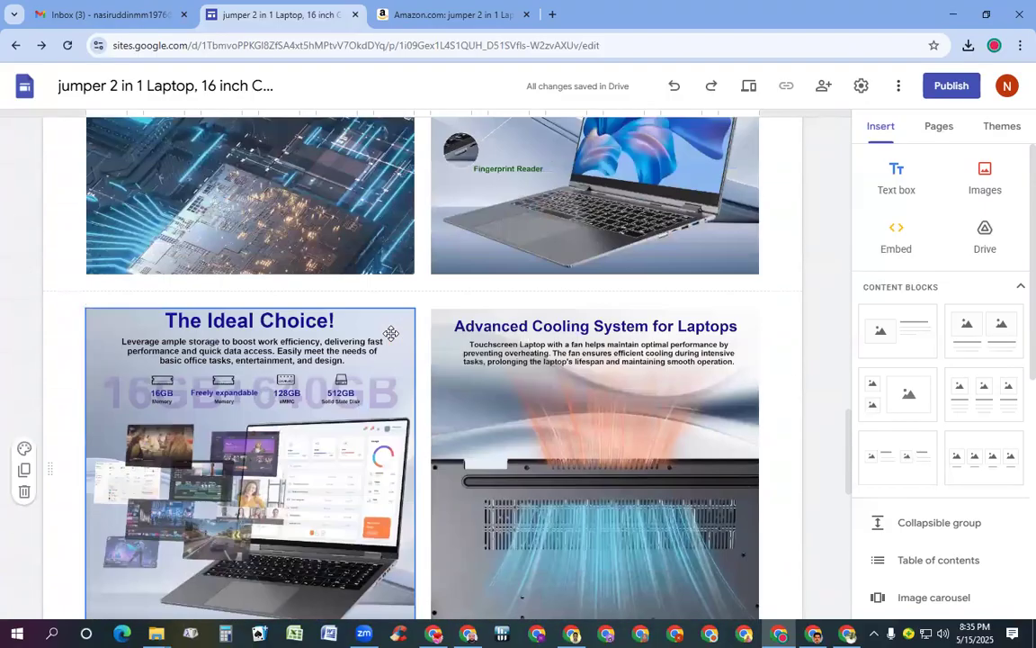
scroll(390, 334, "up", 3)
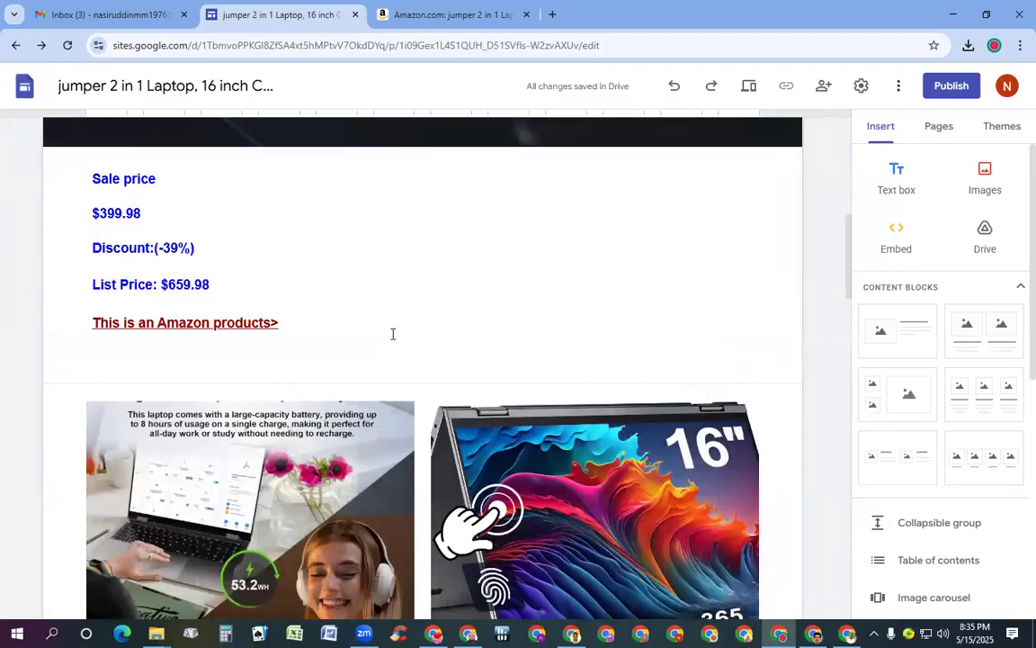
scroll(393, 332, "up", 6)
scroll(386, 340, "down", 6)
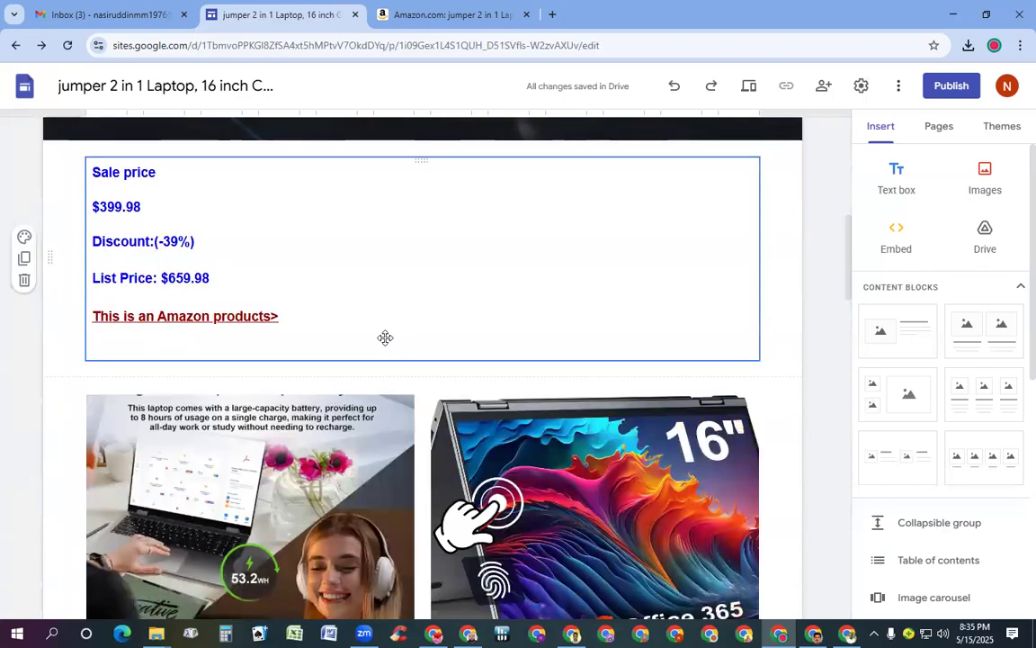
scroll(385, 338, "down", 10)
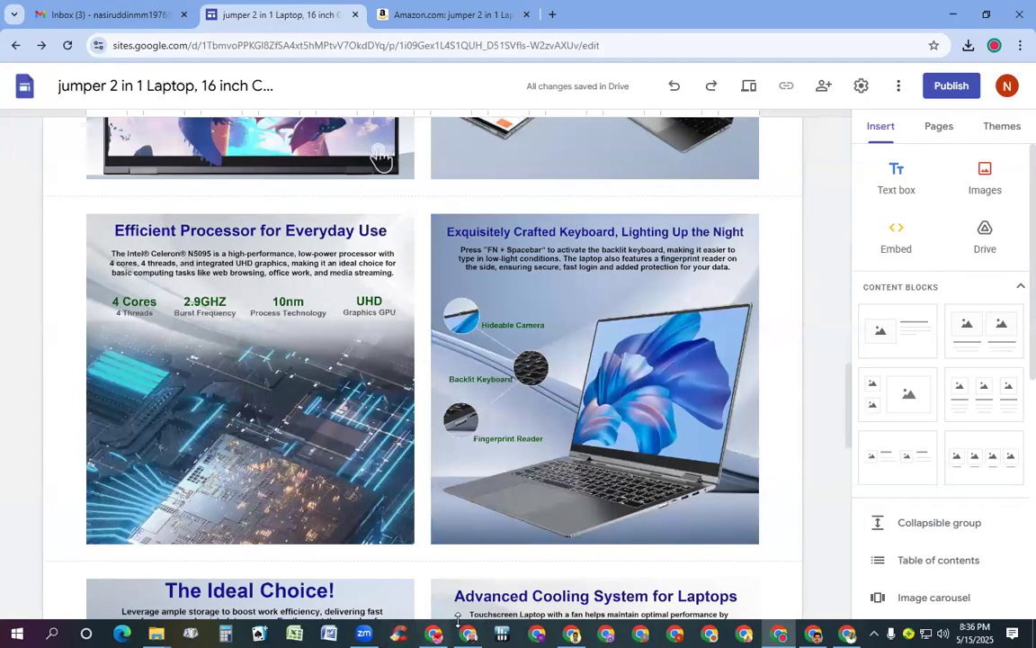
In the 01- Cleaner sheet, fill the NO - 01 cell blue
left_click(433, 634)
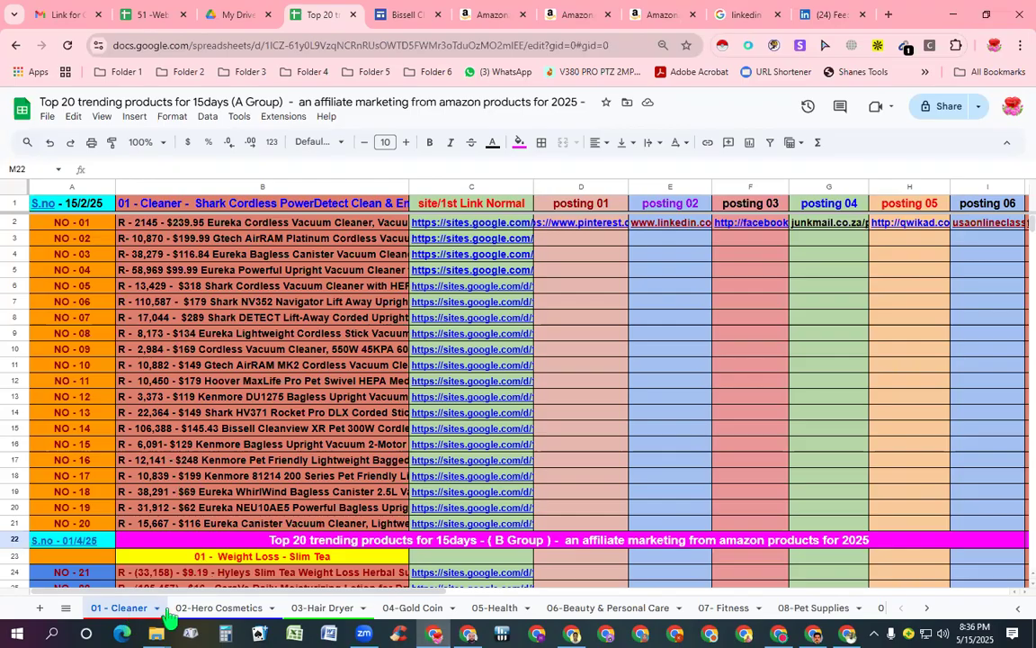
left_click(209, 609)
left_click(81, 226)
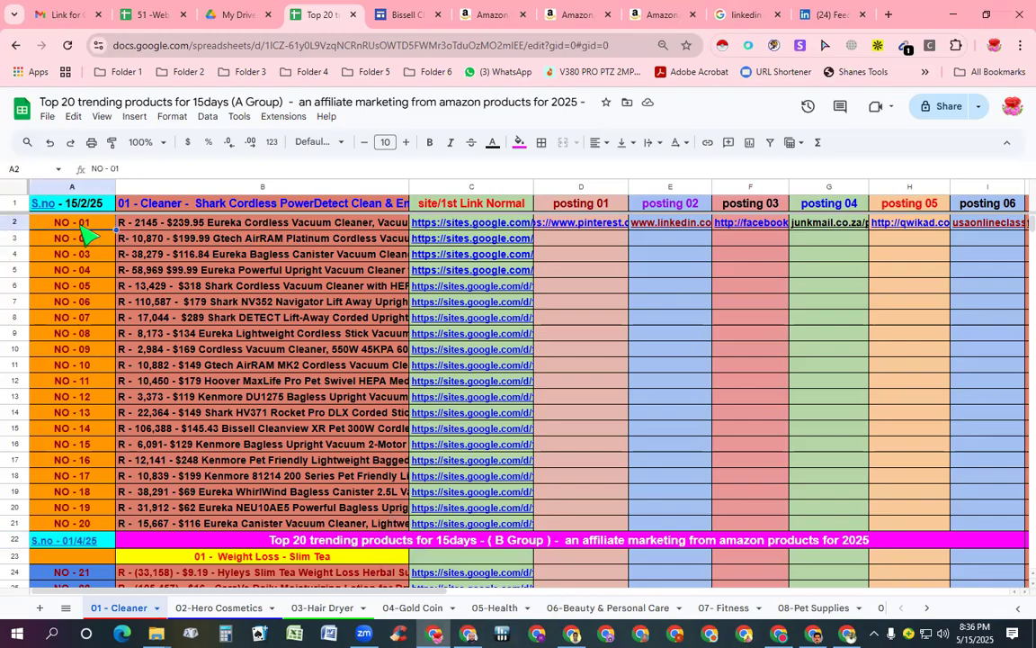
left_click(520, 143)
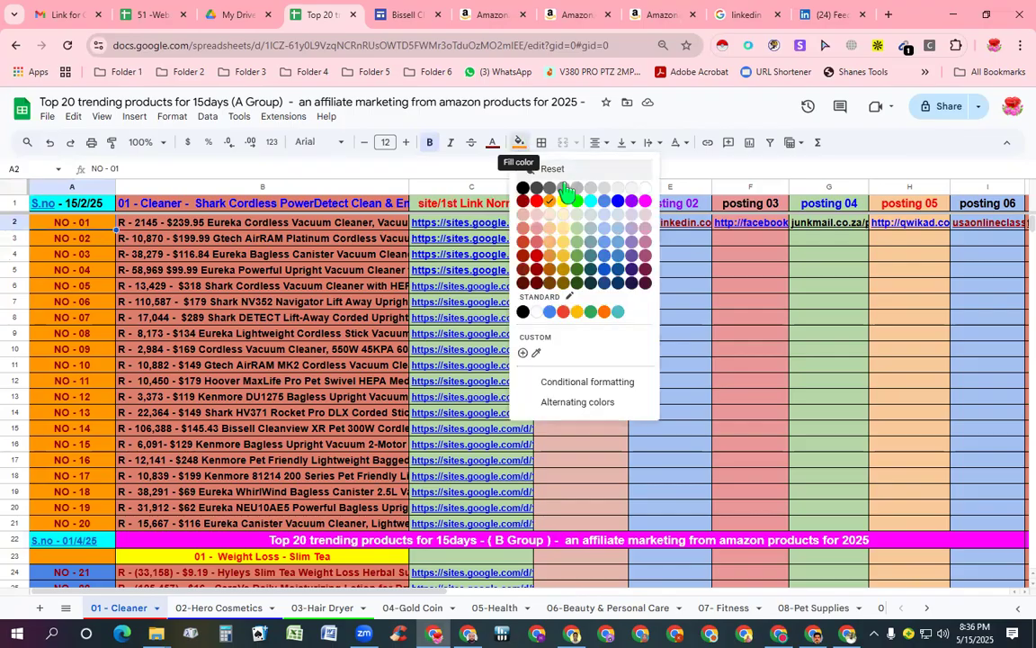
left_click(605, 204)
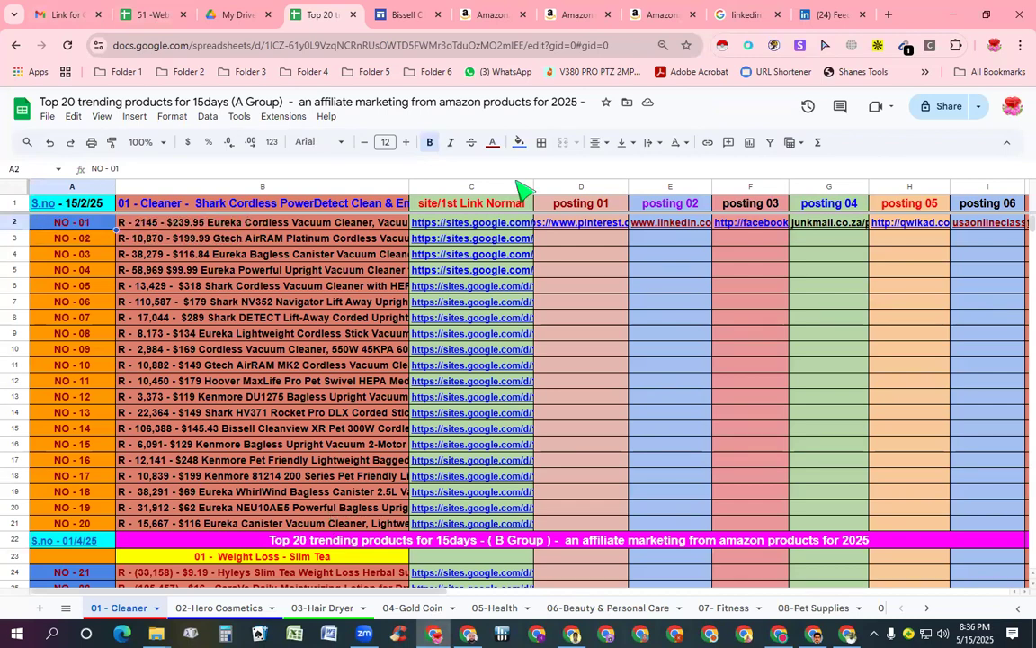
Fill the NO - 02 cell blue and open its Google Sites link
mouse_move(462, 226)
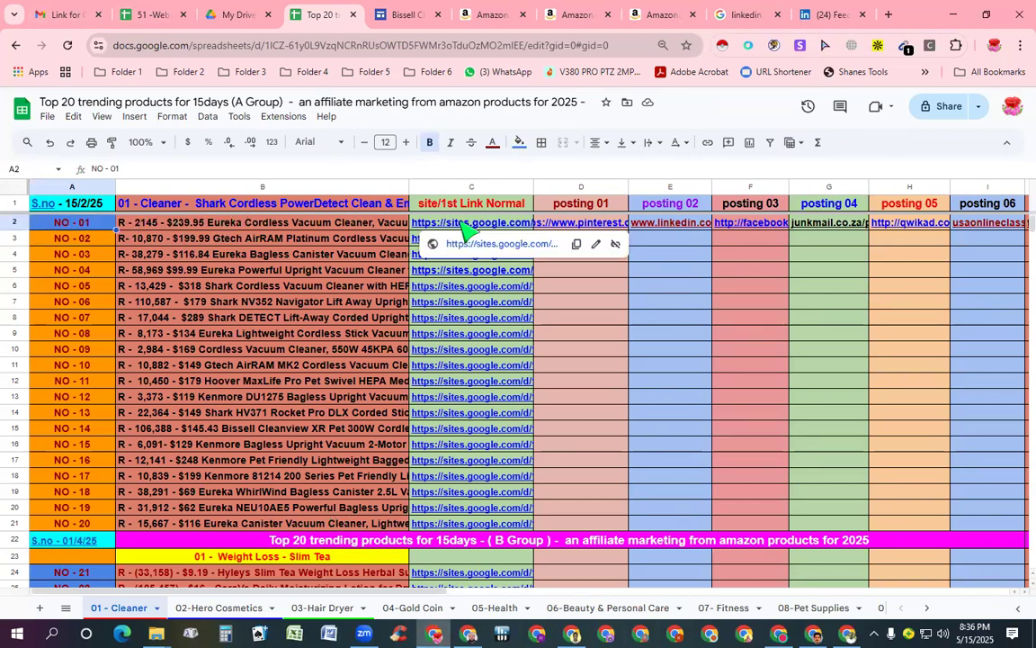
left_click(56, 238)
left_click(519, 142)
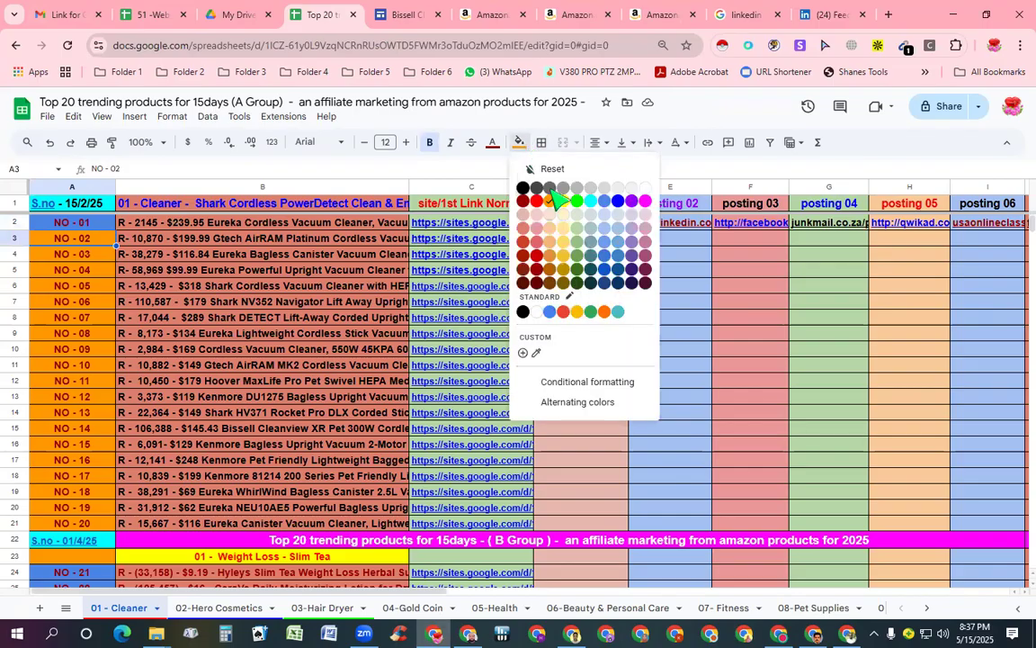
left_click(605, 204)
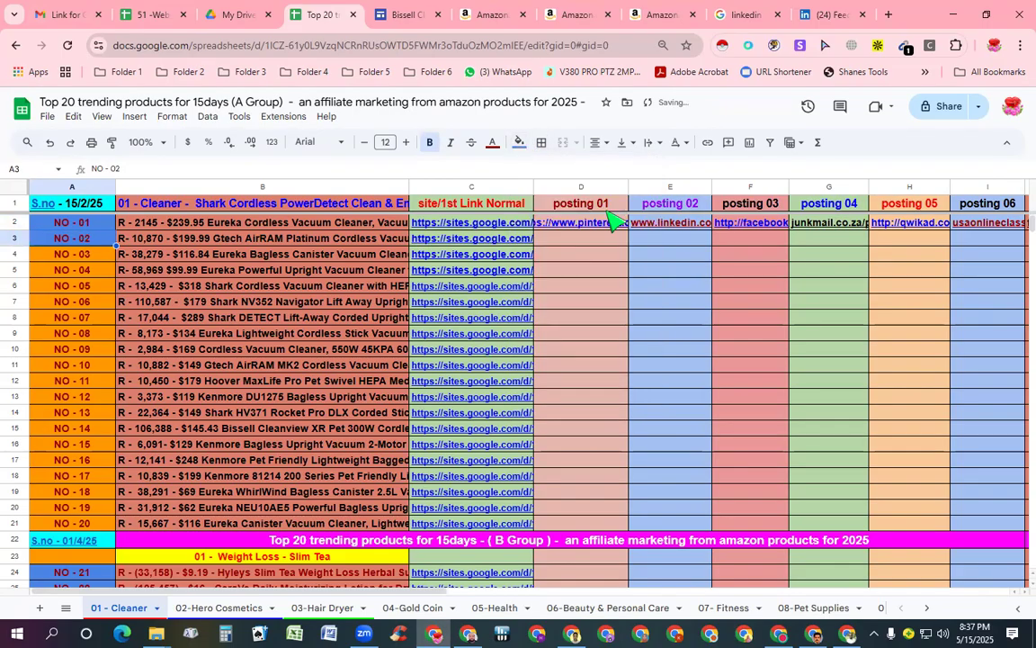
left_click(486, 245)
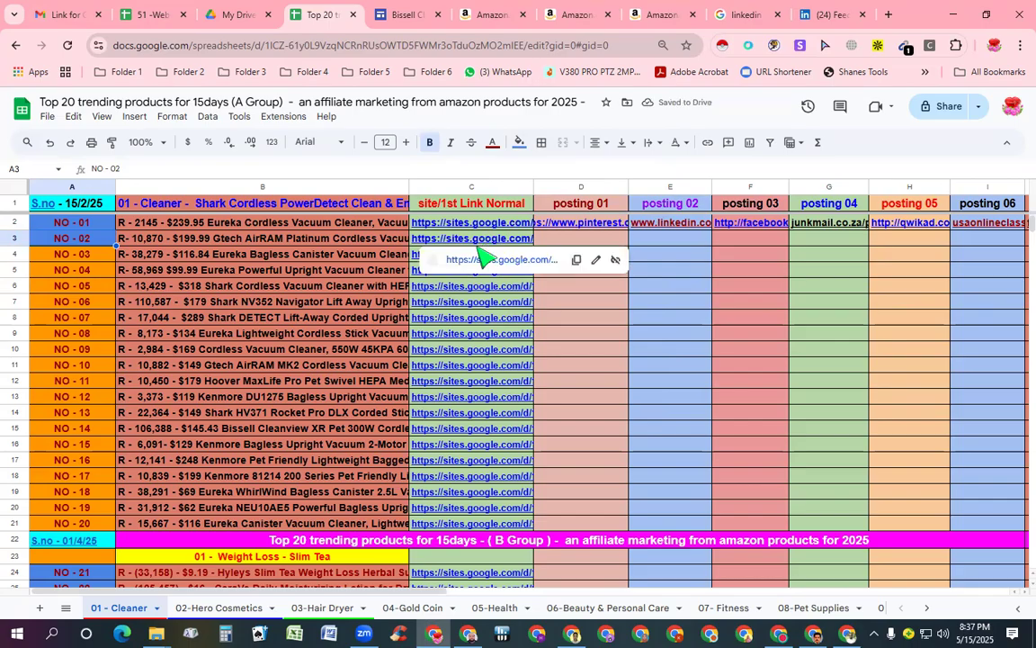
left_click(477, 260)
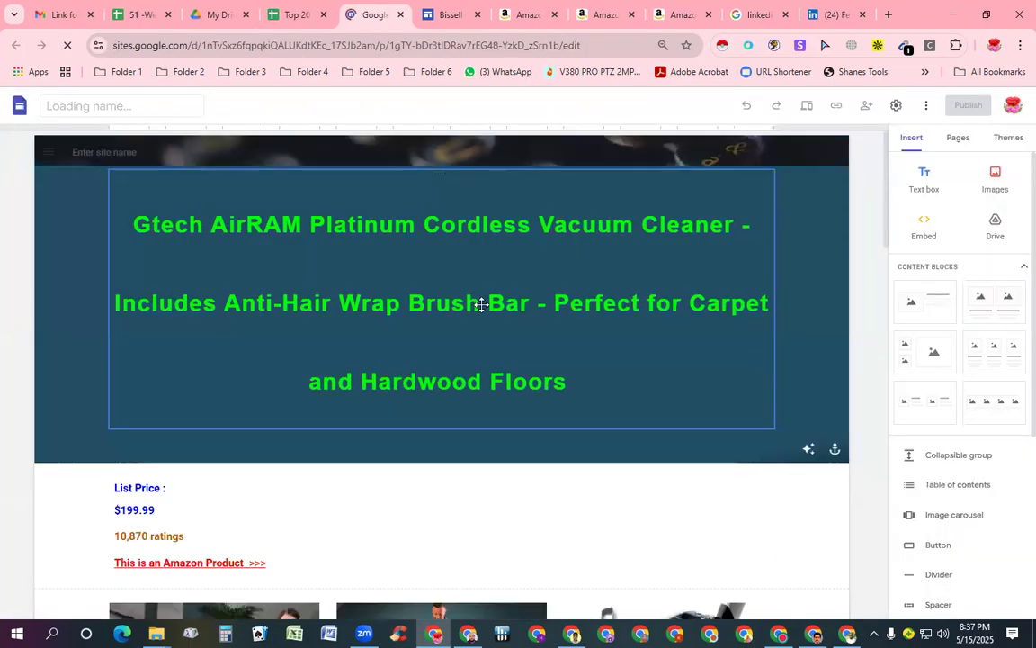
Open the Gtech page's embedded AirRAM 3 review video on YouTube in a new tab
scroll(481, 304, "down", 20)
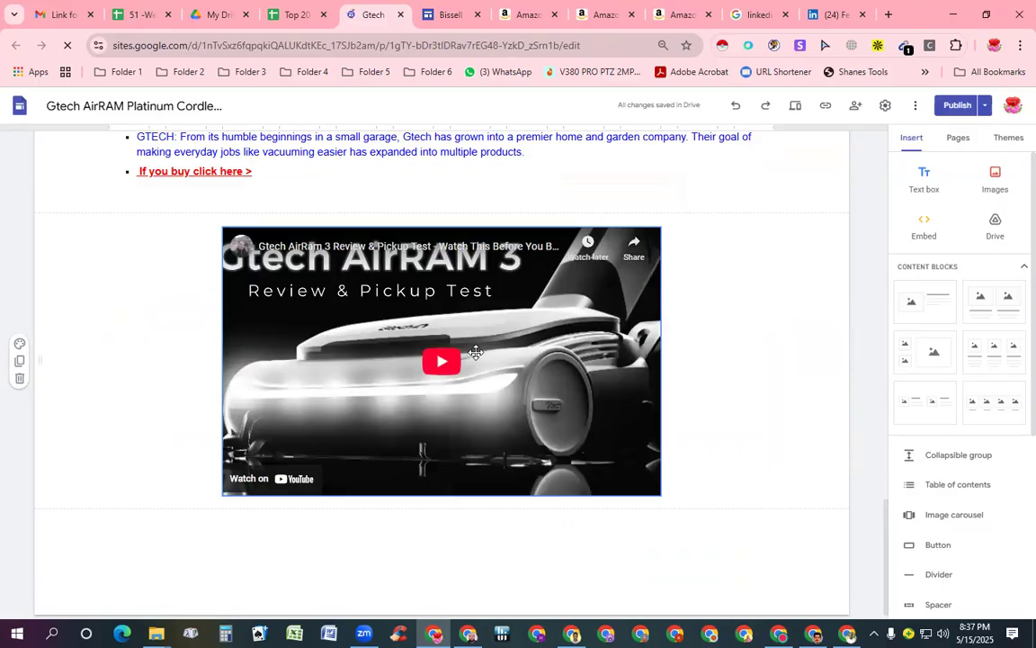
scroll(441, 363, "down", 1)
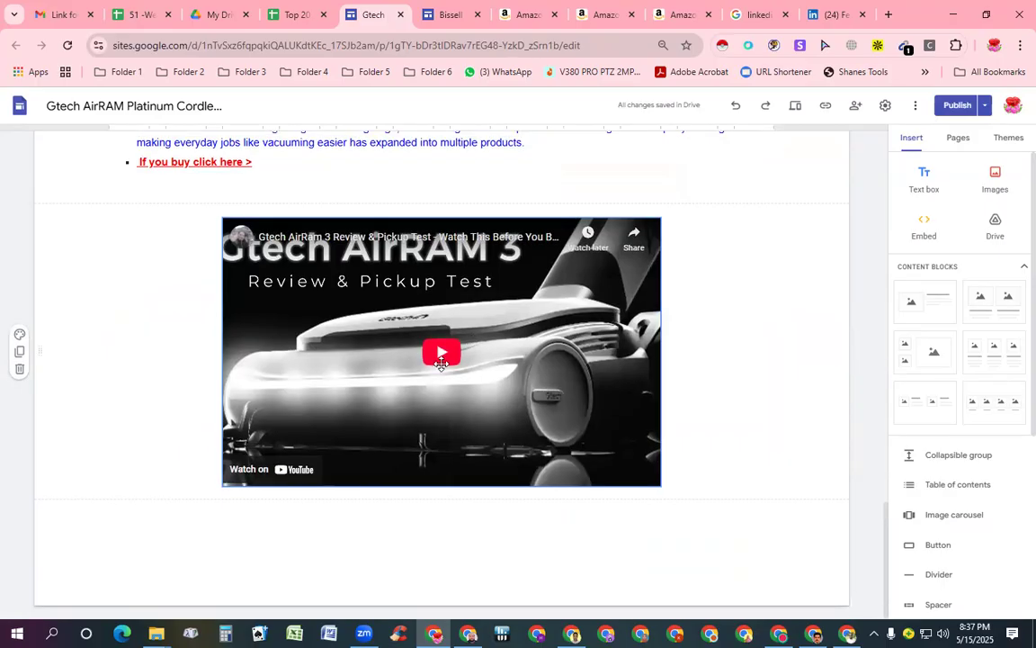
left_click(446, 351)
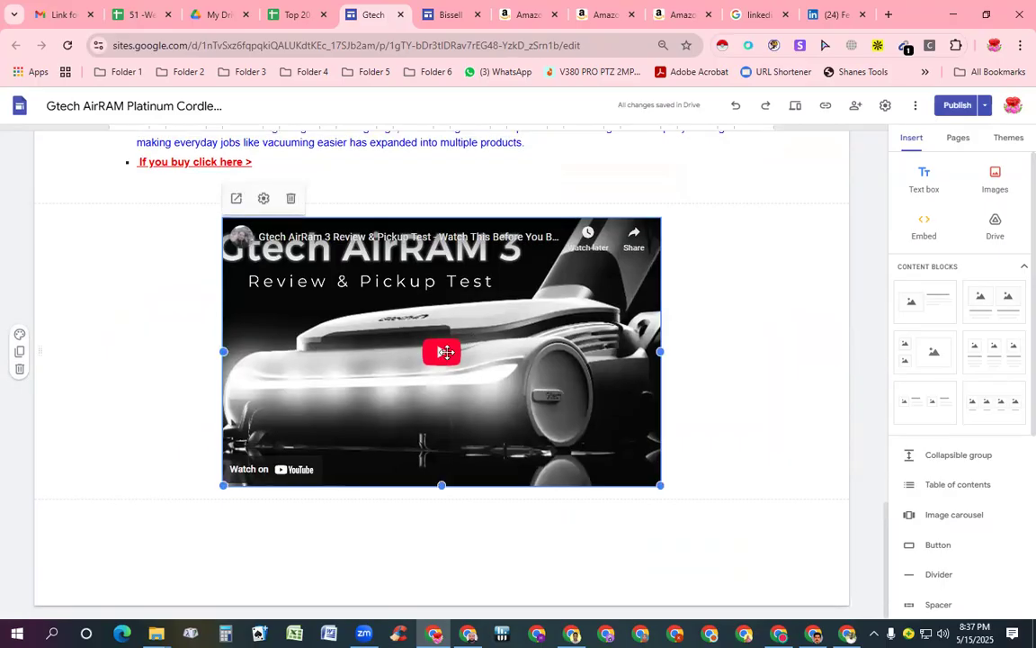
left_click(238, 199)
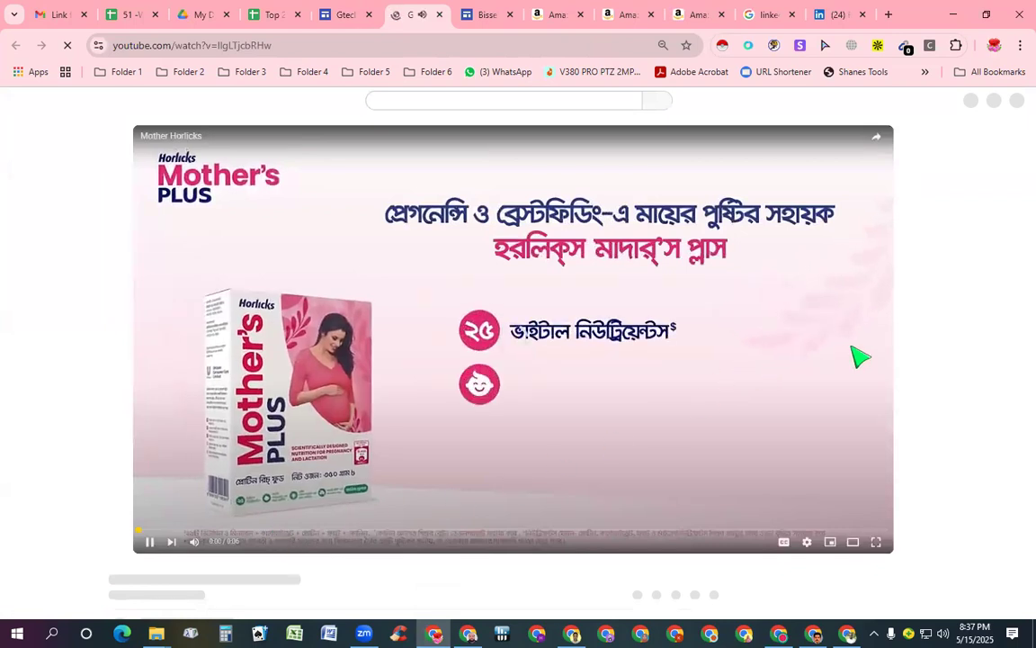
Unmute the system speakers
left_click(943, 633)
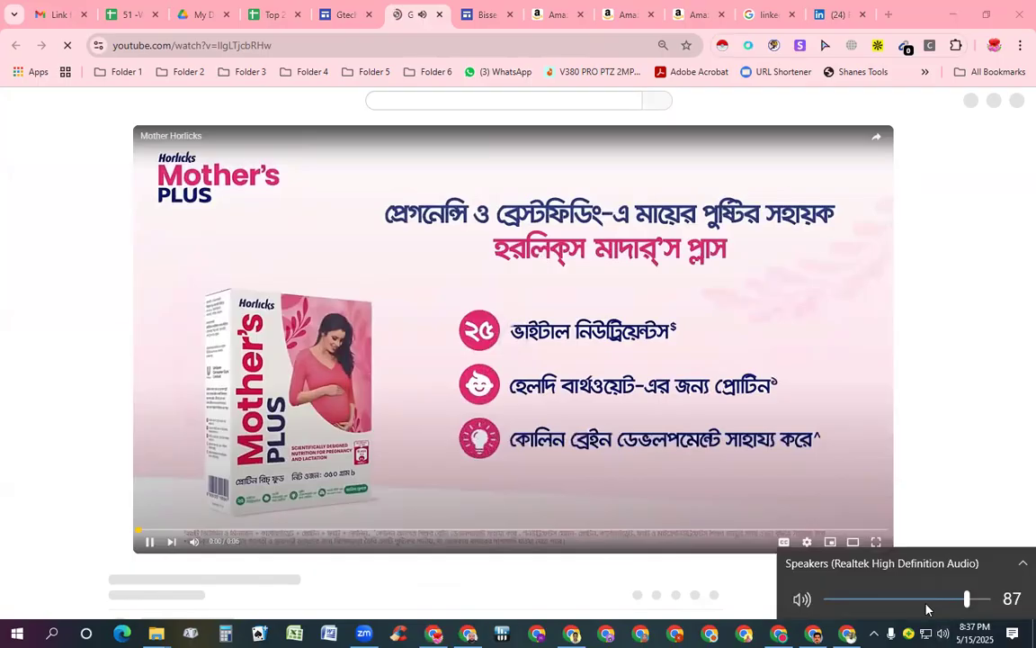
left_click(802, 600)
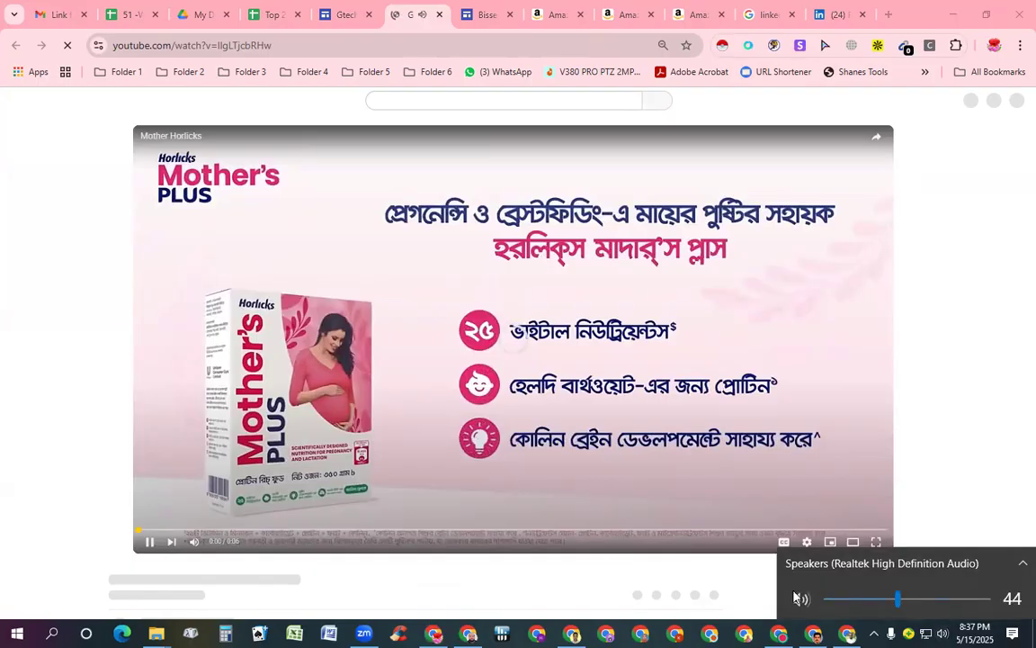
key("Escape")
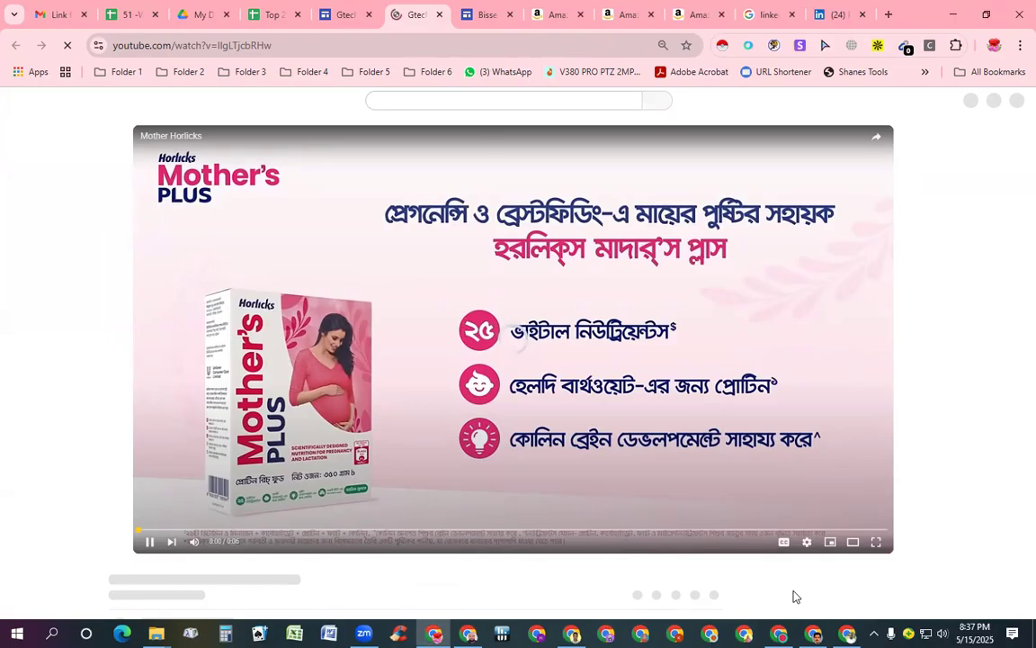
Play the Gtech AirRam 3 review with the browser switched to full screen via F11
left_click(150, 542)
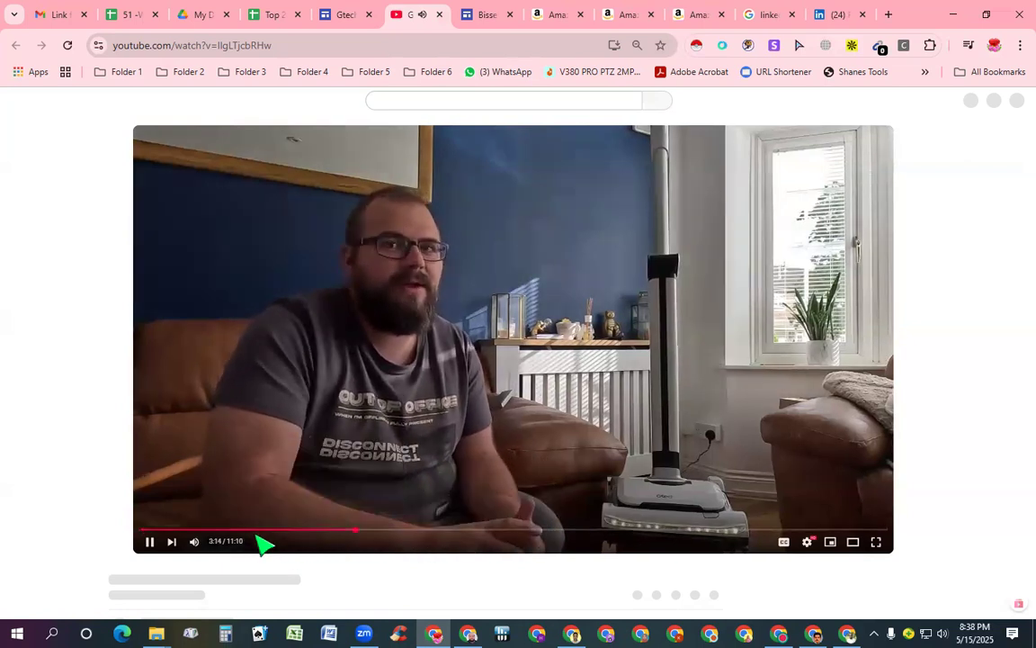
key("space")
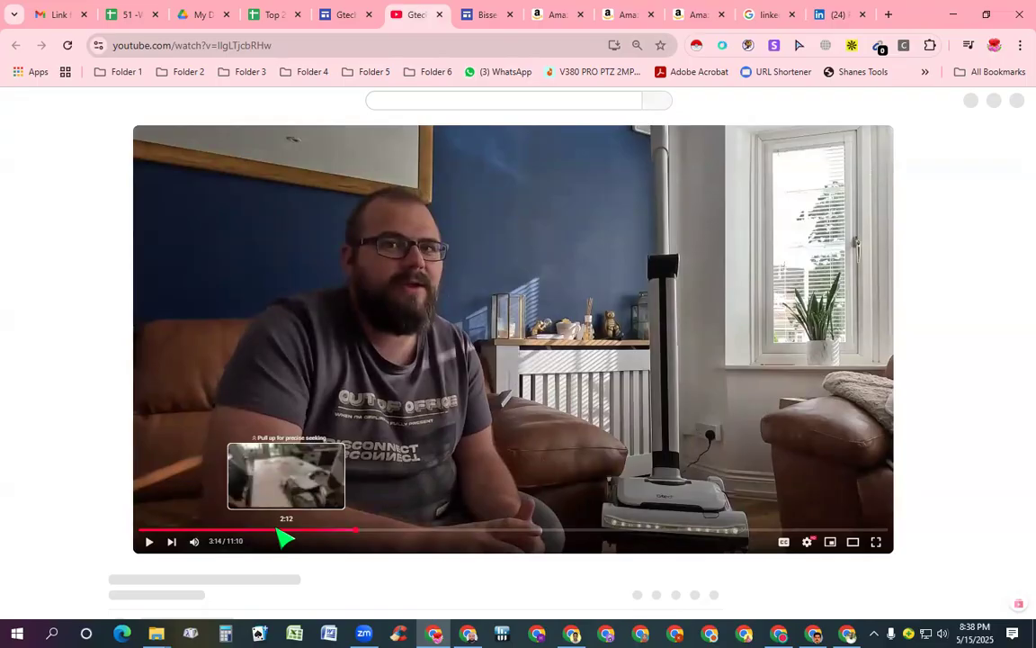
key("F11")
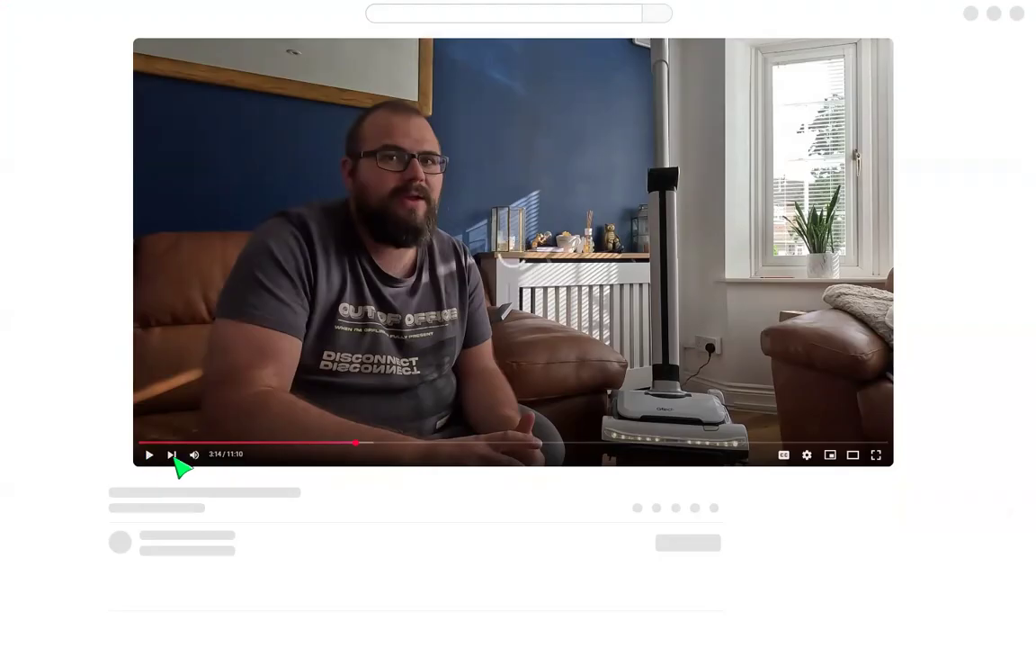
left_click(151, 454)
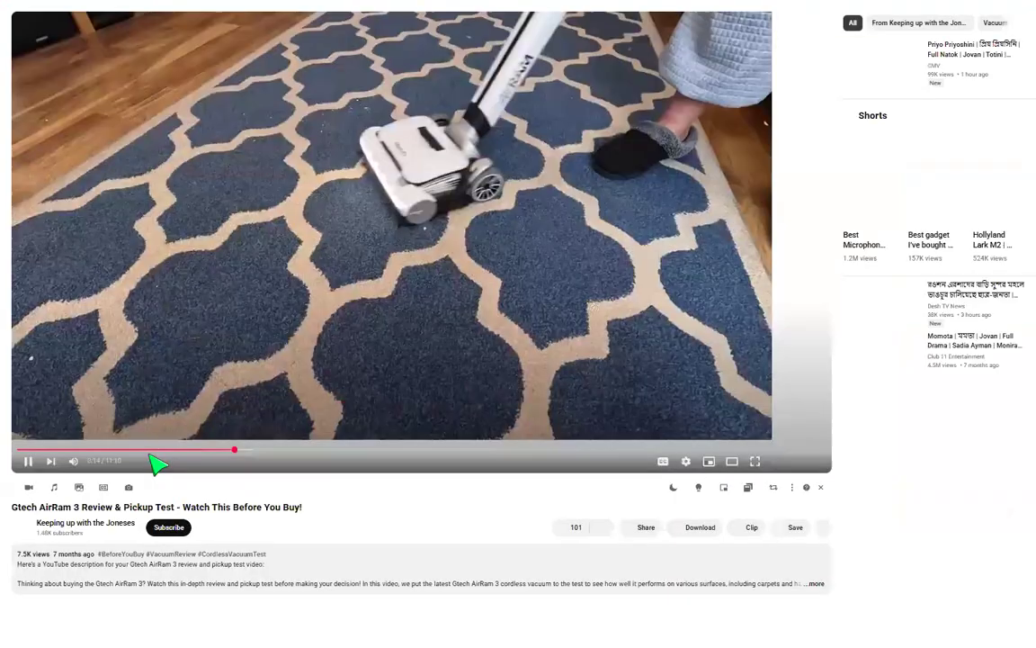
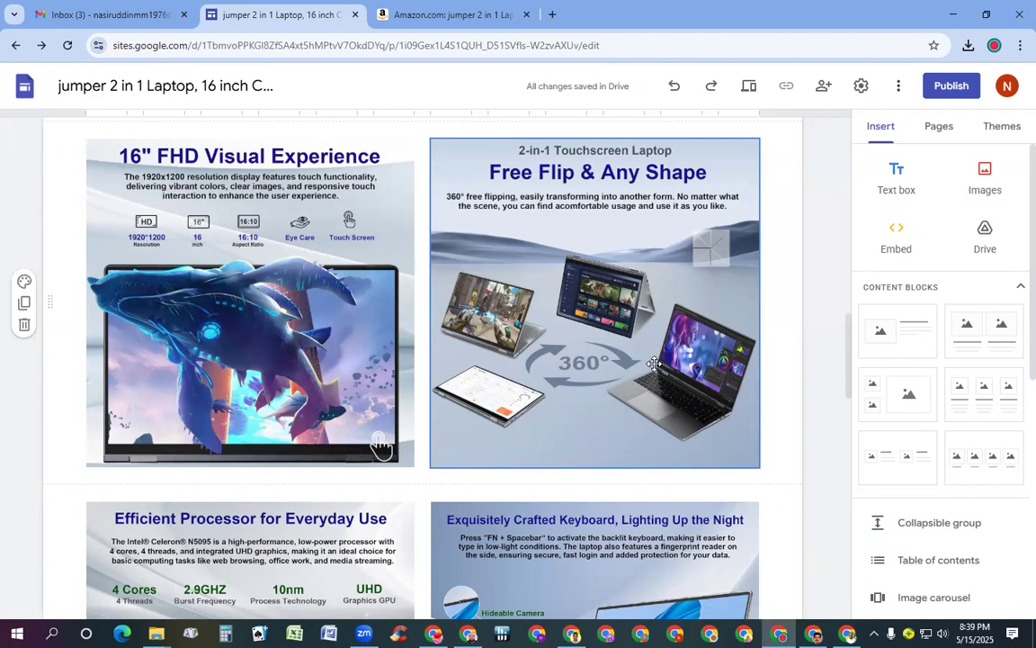
Insert an empty text box under the full-width Office 365 image, then bring up the Amazon listing
scroll(630, 351, "down", 8)
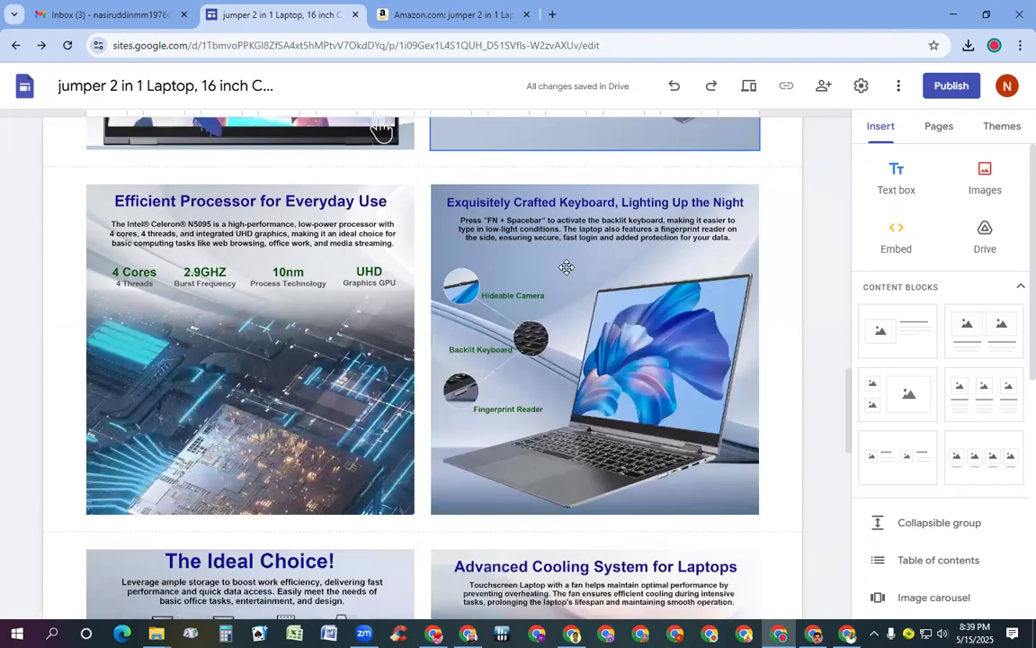
scroll(572, 319, "down", 4)
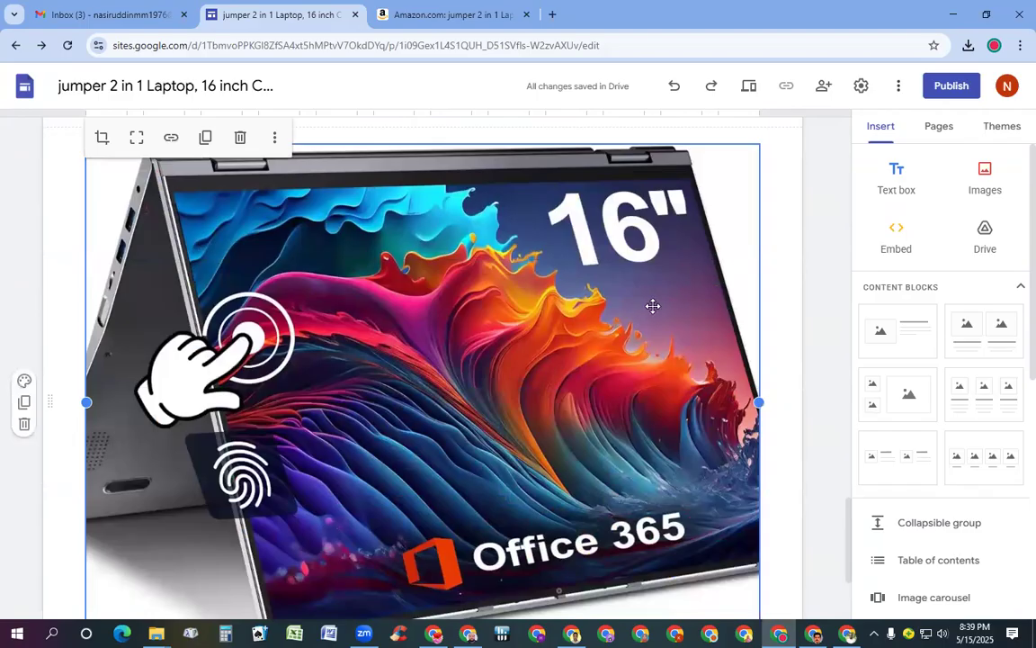
scroll(651, 306, "up", 1)
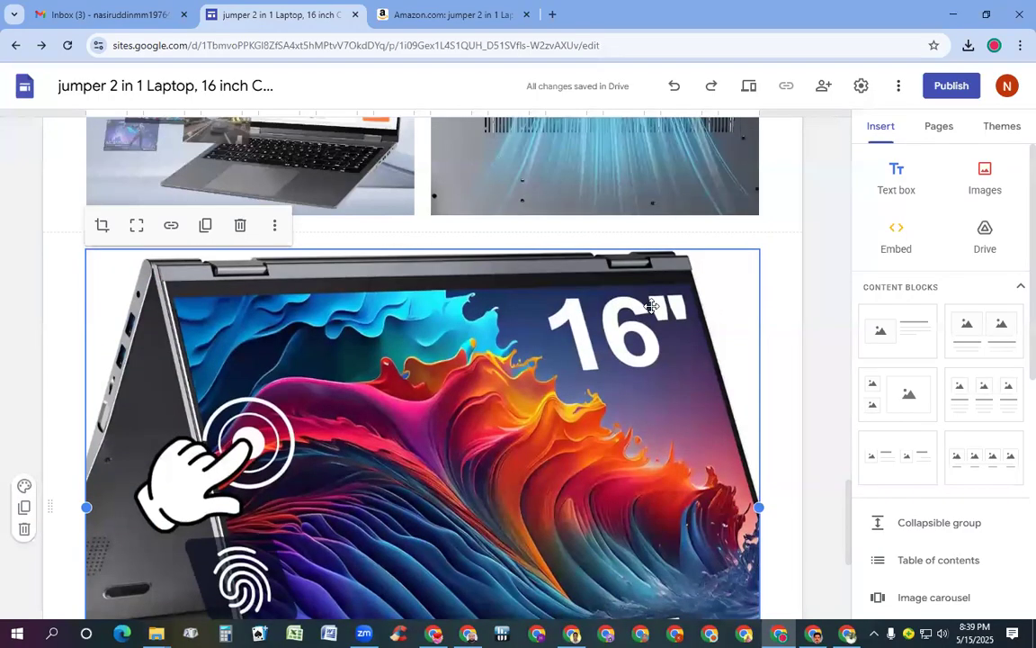
scroll(651, 306, "up", 1)
scroll(631, 317, "down", 3)
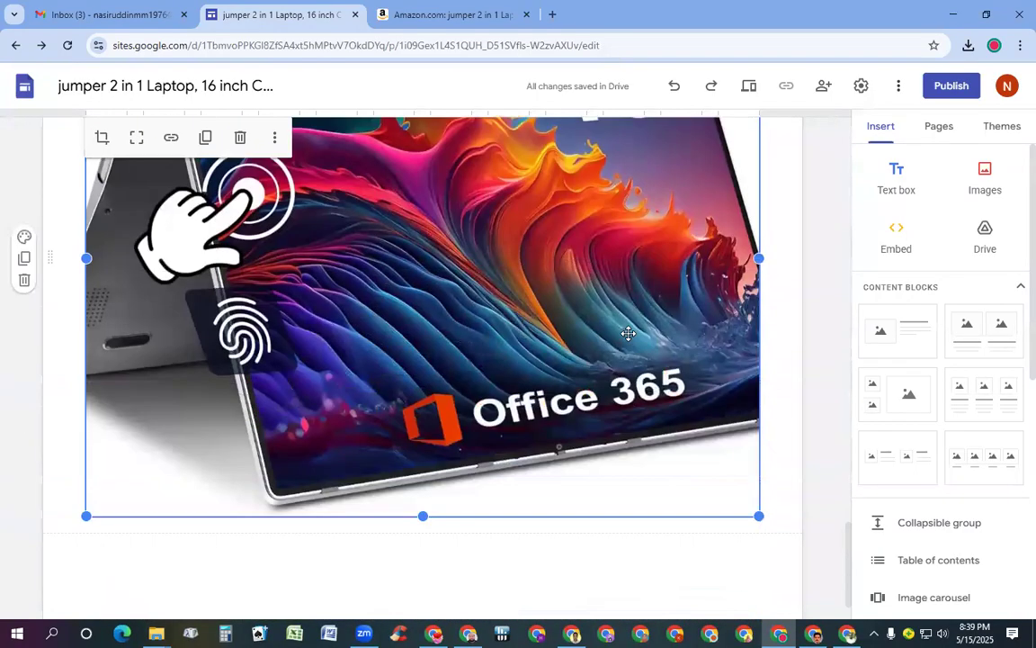
scroll(628, 334, "up", 1)
scroll(621, 370, "down", 2)
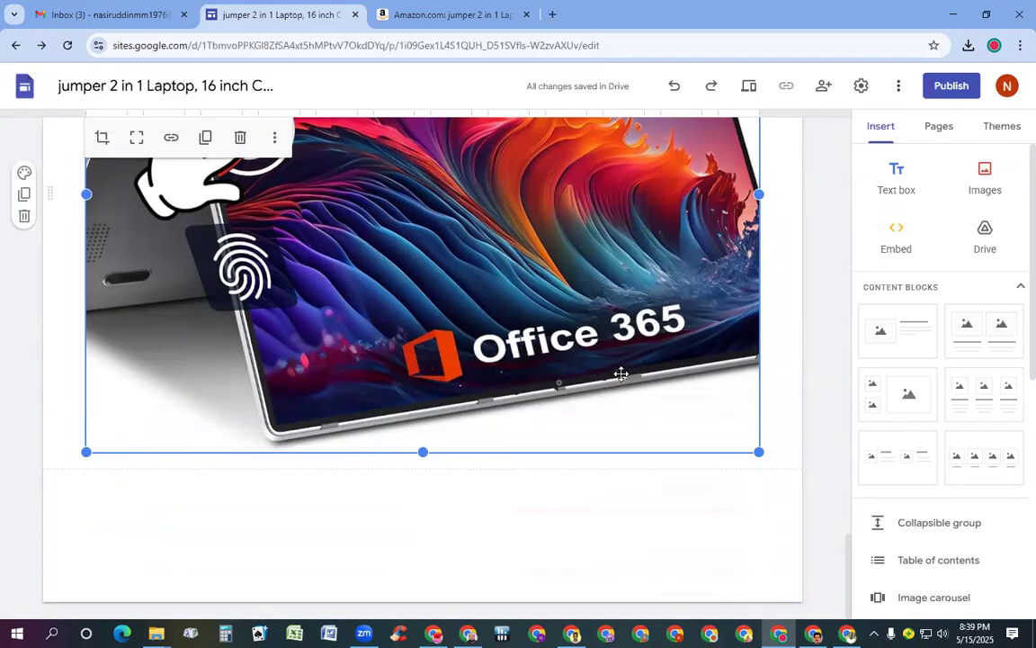
scroll(506, 229, "up", 12)
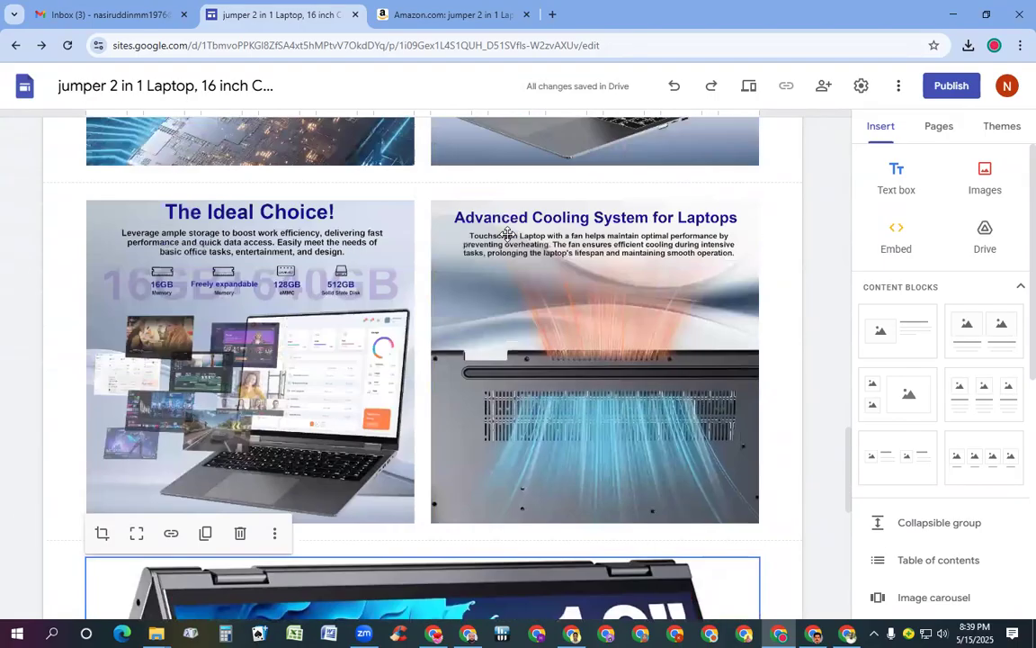
scroll(509, 234, "up", 8)
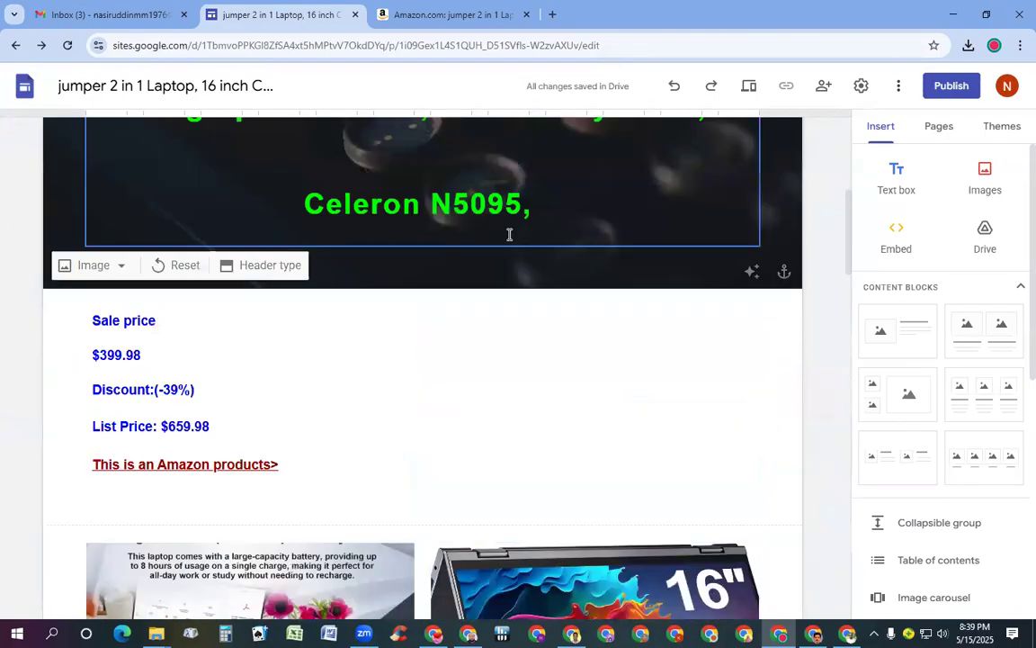
scroll(509, 259, "down", 3)
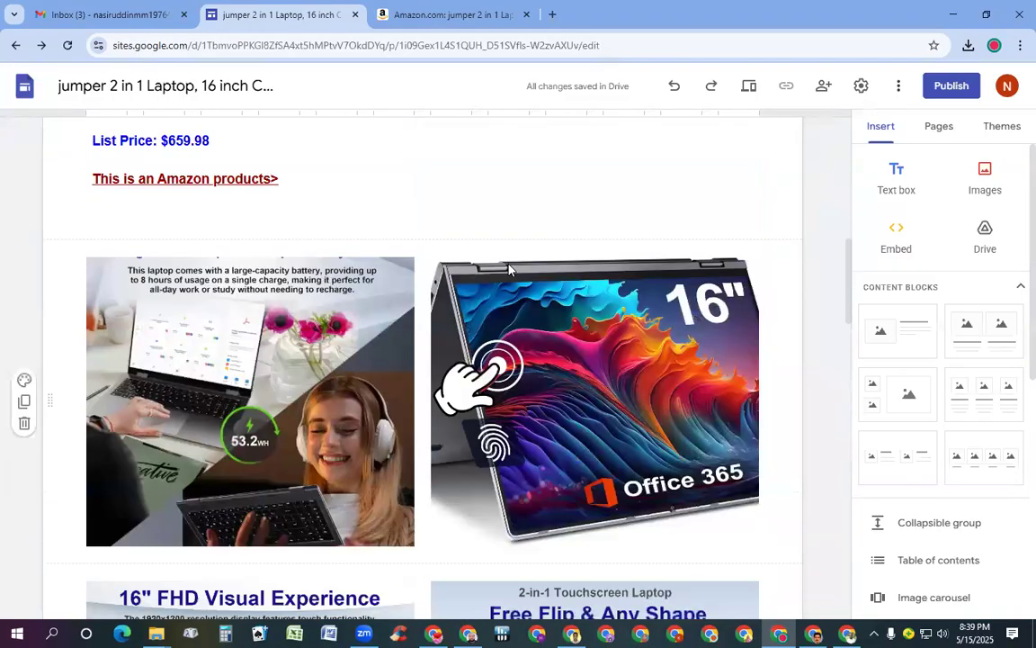
scroll(507, 277, "down", 3)
scroll(507, 277, "down", 5)
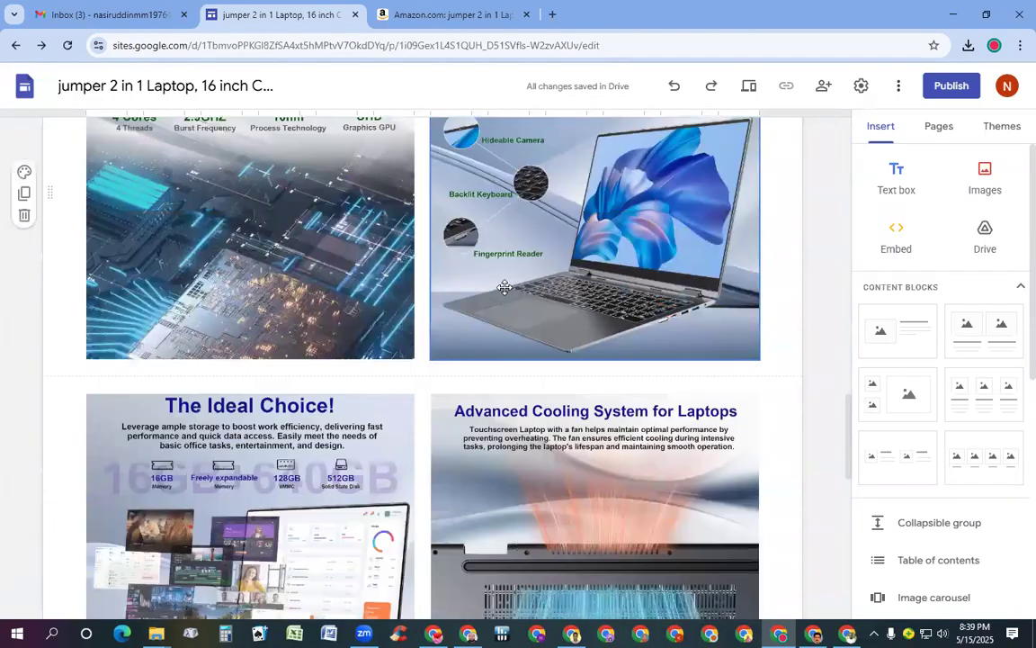
scroll(504, 289, "down", 1)
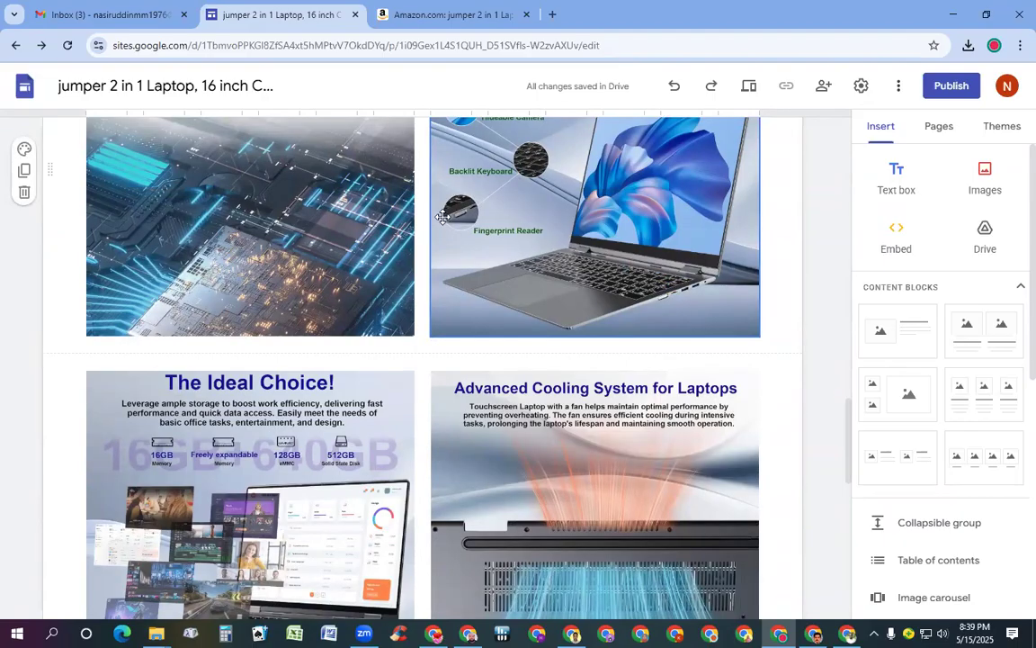
scroll(544, 197, "down", 8)
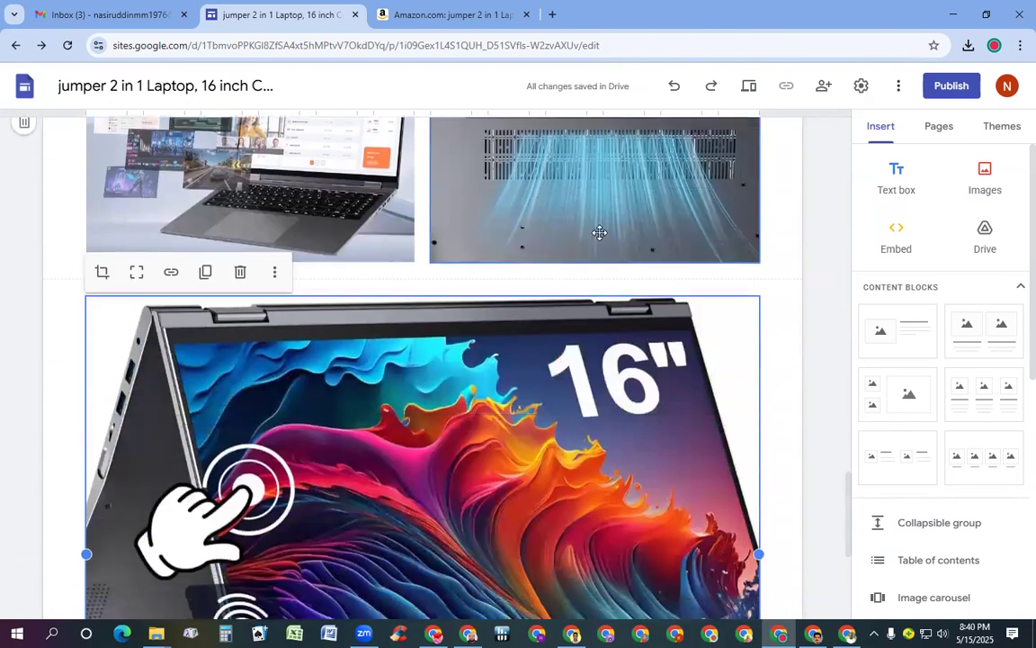
scroll(600, 242, "down", 1)
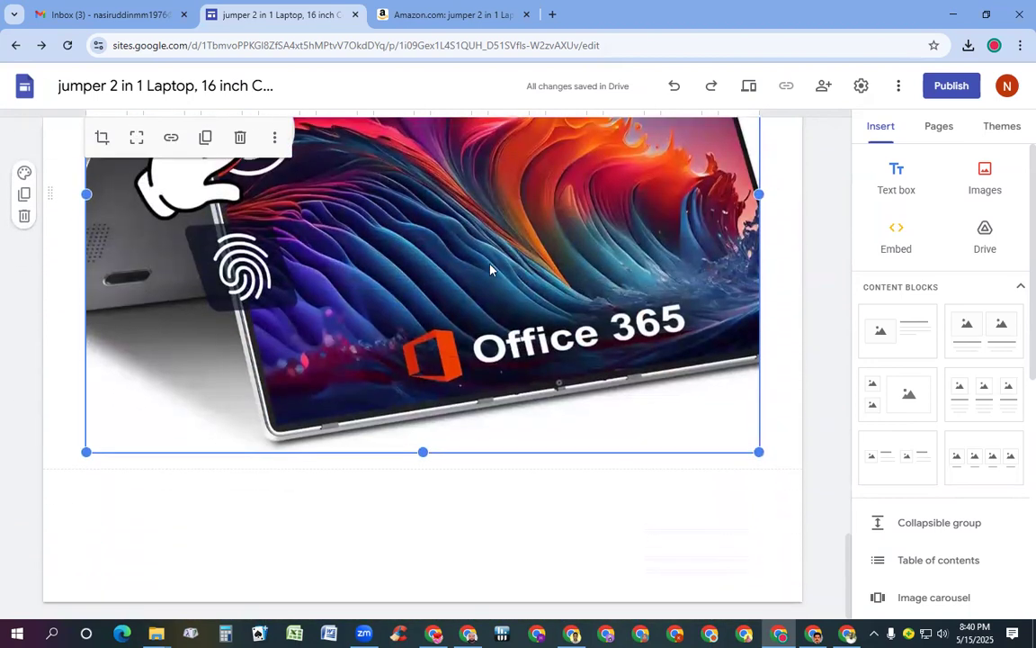
left_click(891, 172)
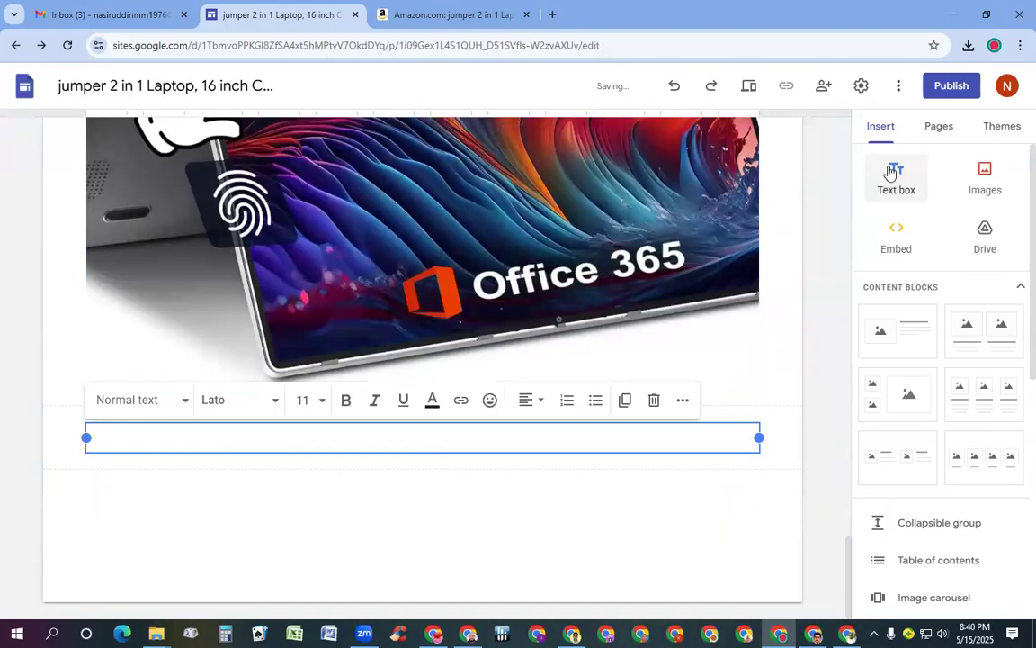
left_click(456, 14)
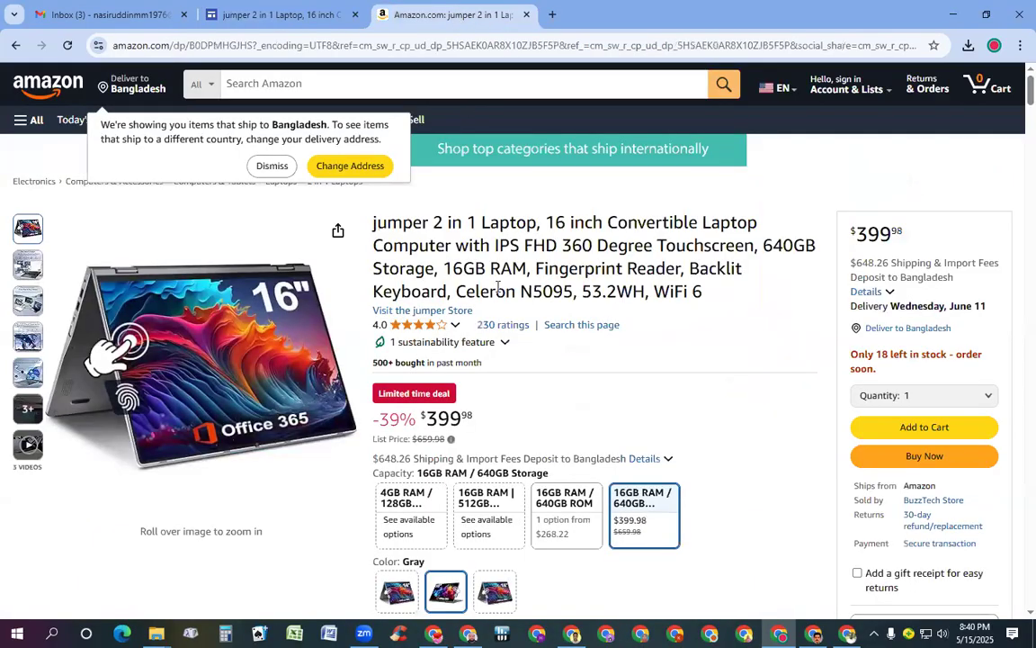
Select the jumper J1 specification list on Amazon from Brand onward, then return to Sites
scroll(522, 387, "down", 2)
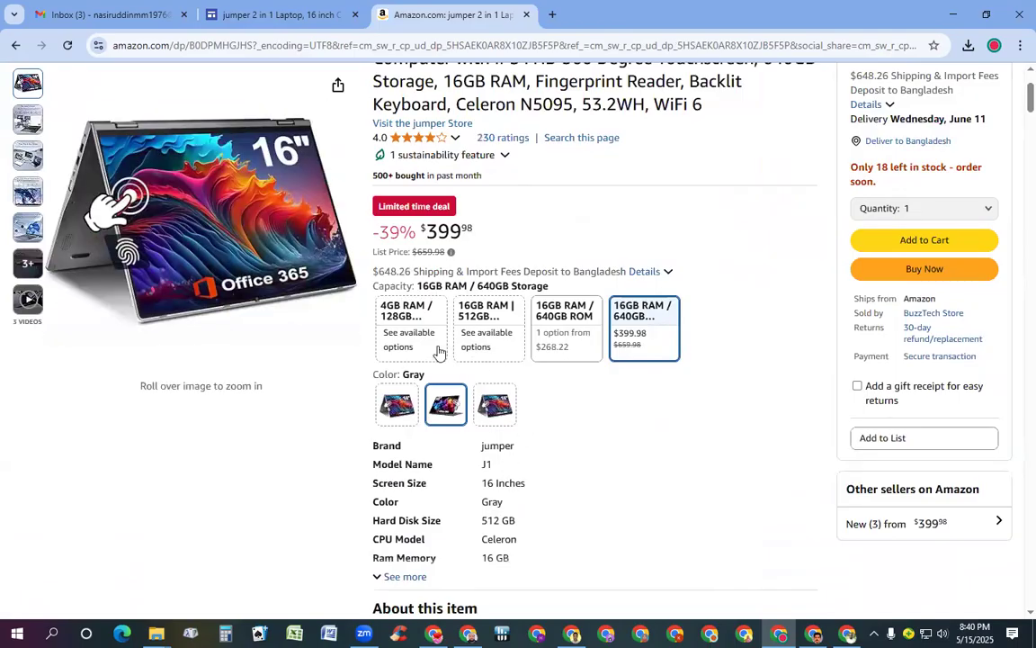
scroll(380, 373, "down", 2)
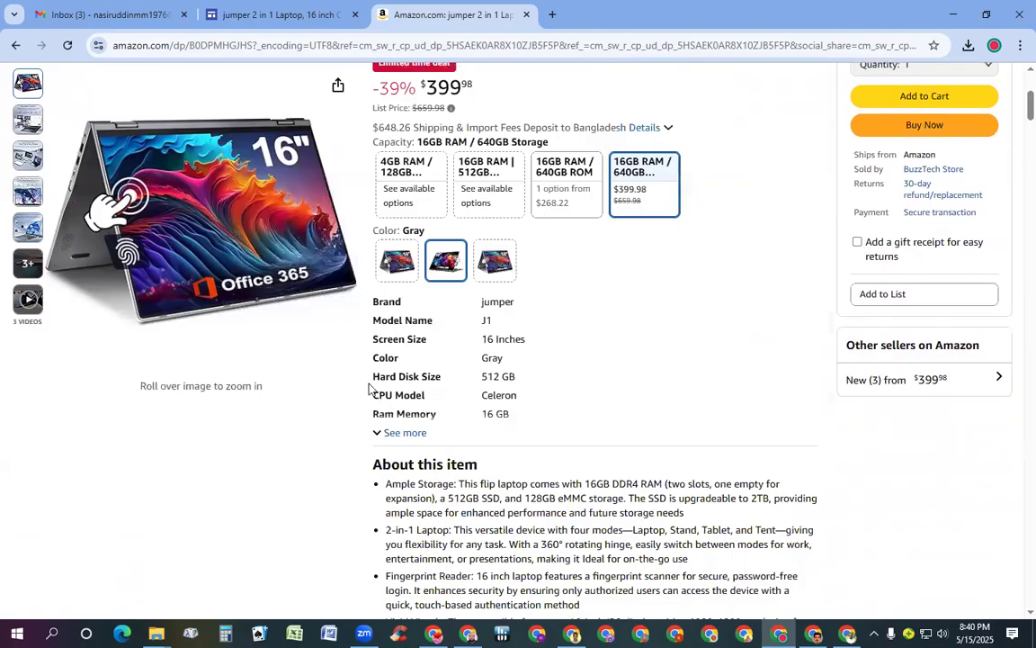
left_click_drag(373, 419, 554, 424)
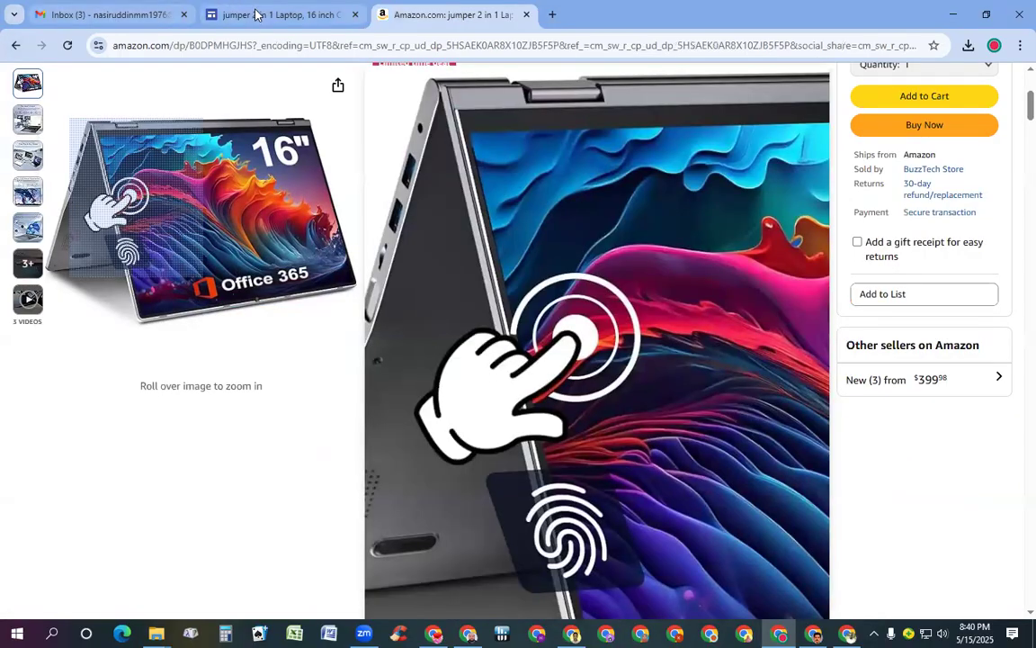
left_click(272, 14)
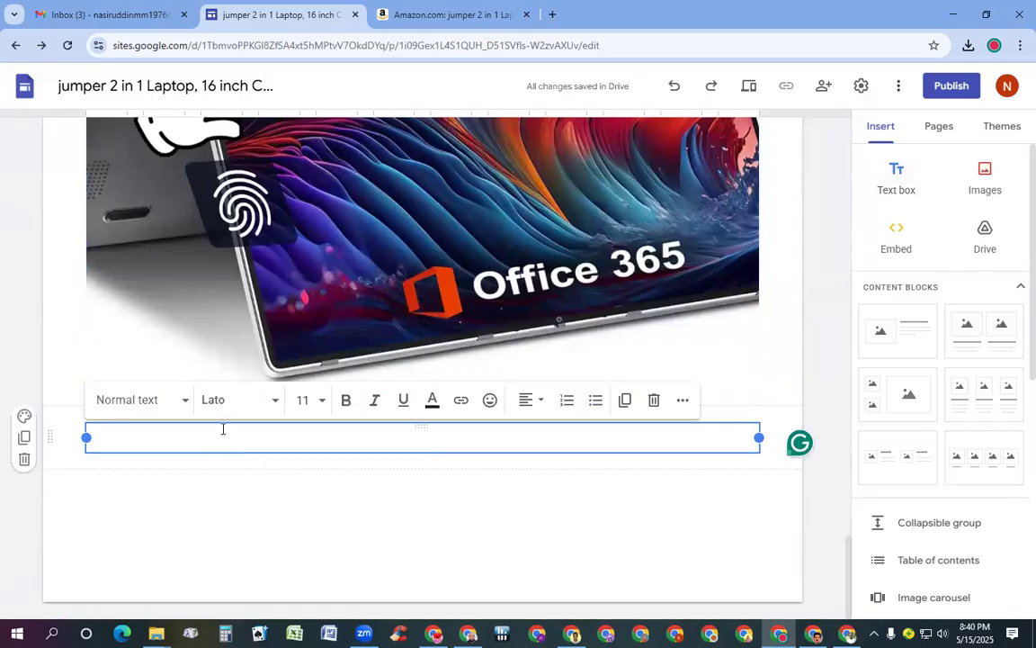
Paste the Amazon specs into the text box and format them bold, size 14, dark red
type("jumper Model Name J1 Screen Size 16 Inches Color Gray Hard Disk Size 512 GB CPU Model Celeron Ram Memory Installed Size 16 GB Operating System Windows 11 Home Special Feature Fingerprint Reader, 1 Year Office 365, 360° Rotation, Dual Memory Card Slots, Backlit Keyboard Graphics Card Description Integrated")
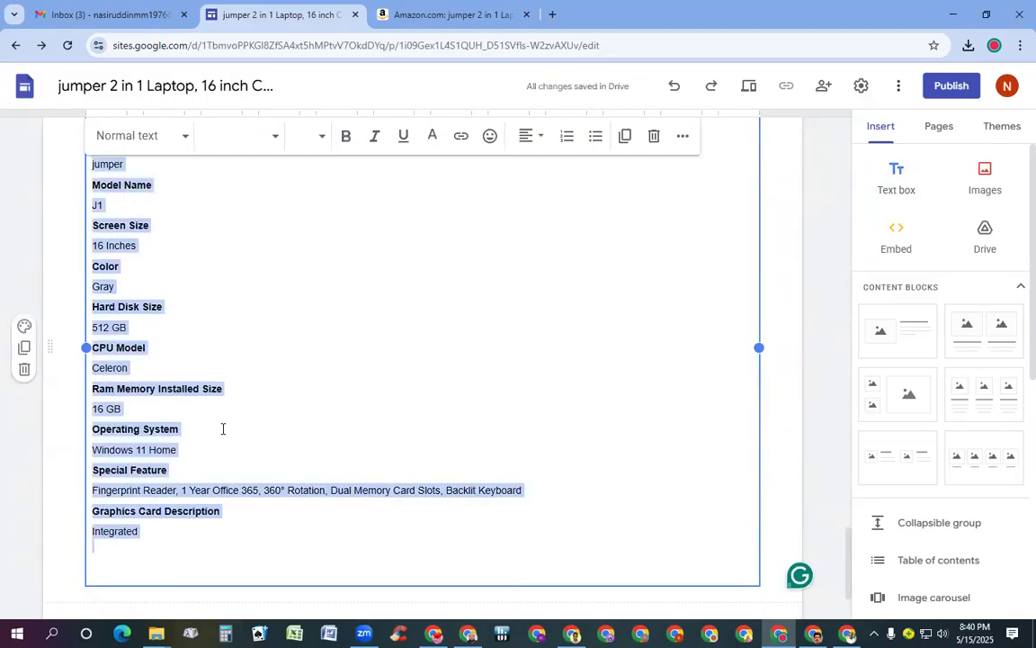
left_click(322, 137)
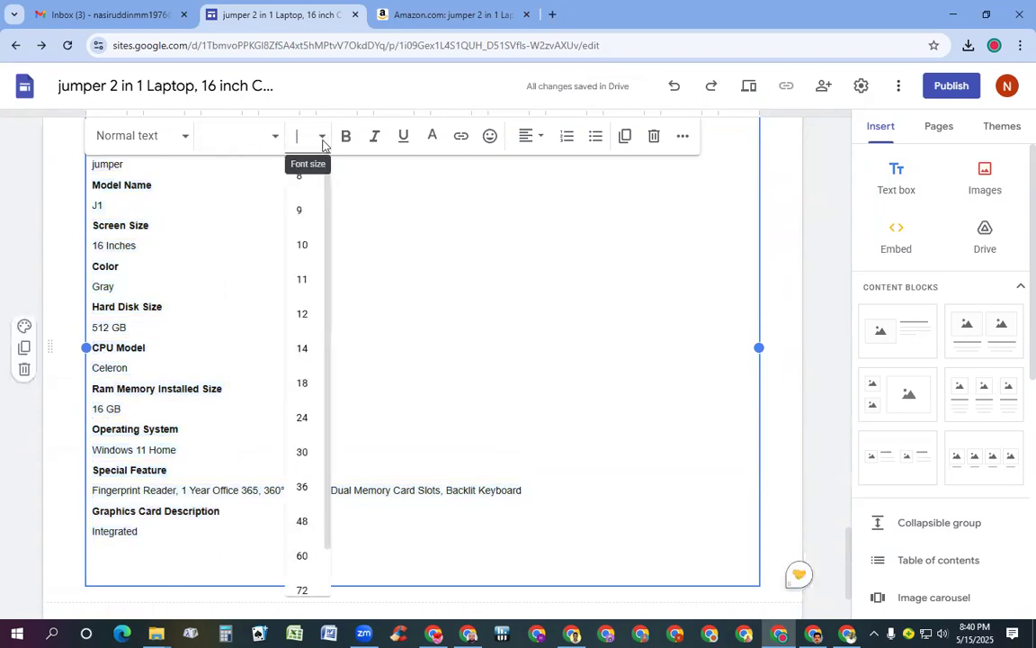
left_click(304, 356)
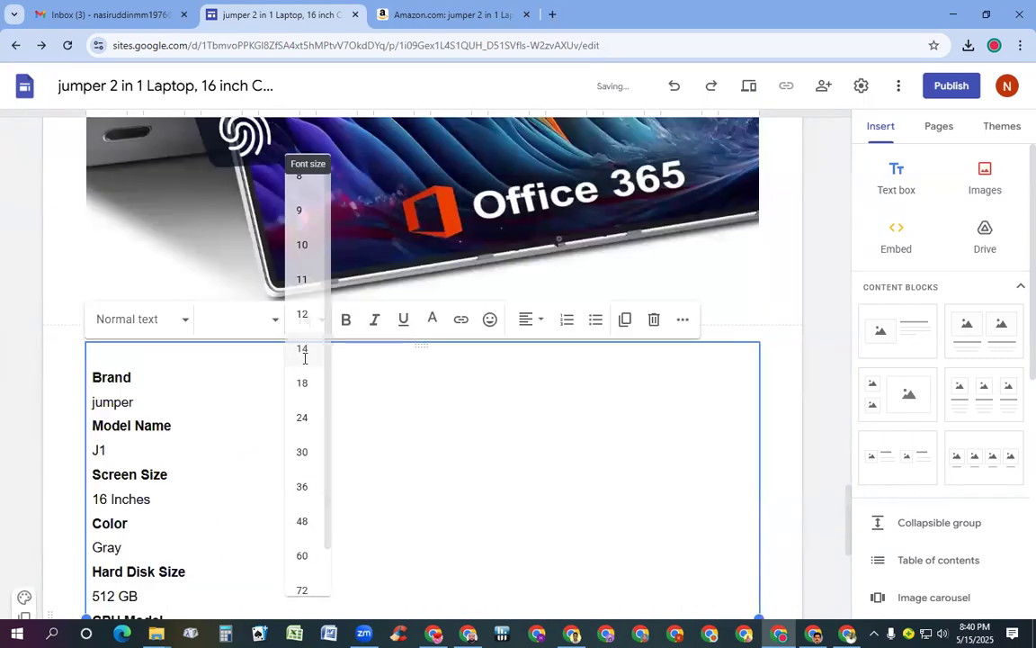
left_click(348, 321)
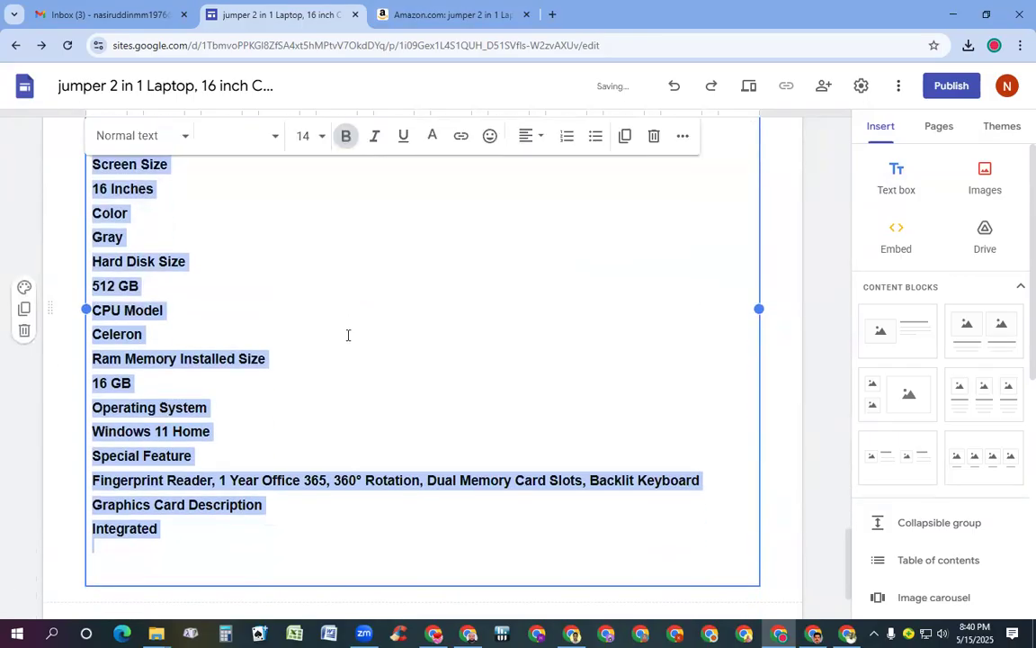
scroll(351, 335, "up", 10)
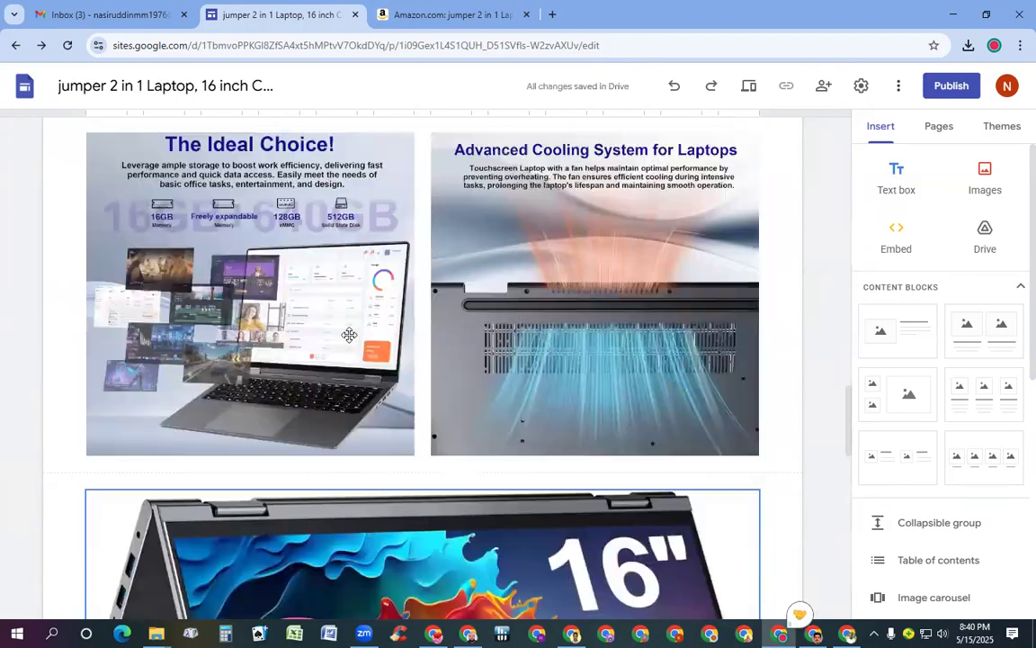
scroll(349, 335, "down", 5)
scroll(225, 315, "up", 2)
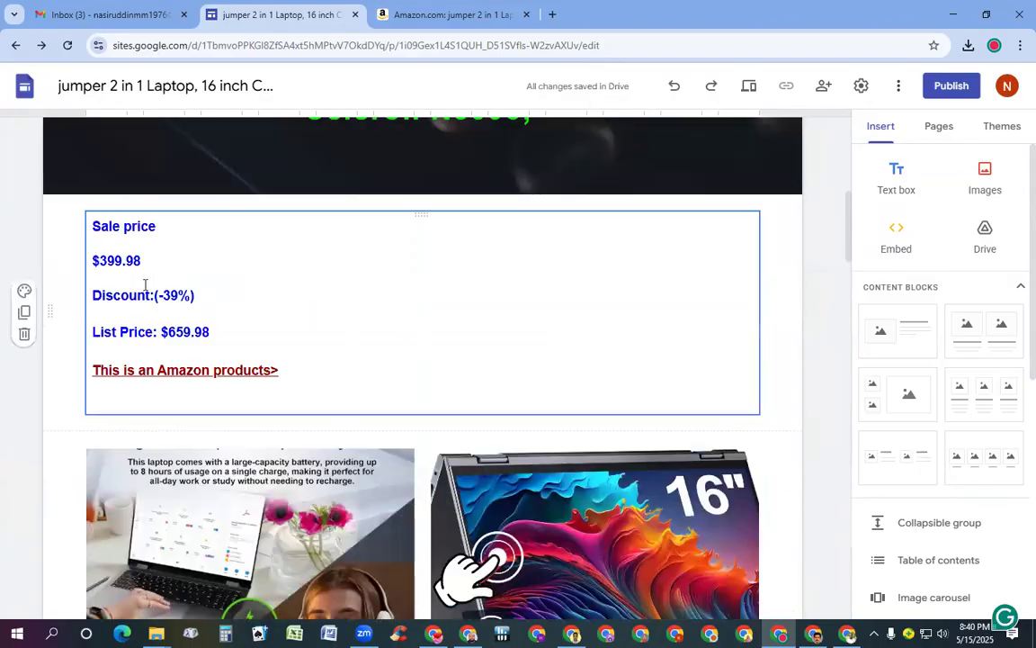
scroll(171, 360, "down", 10)
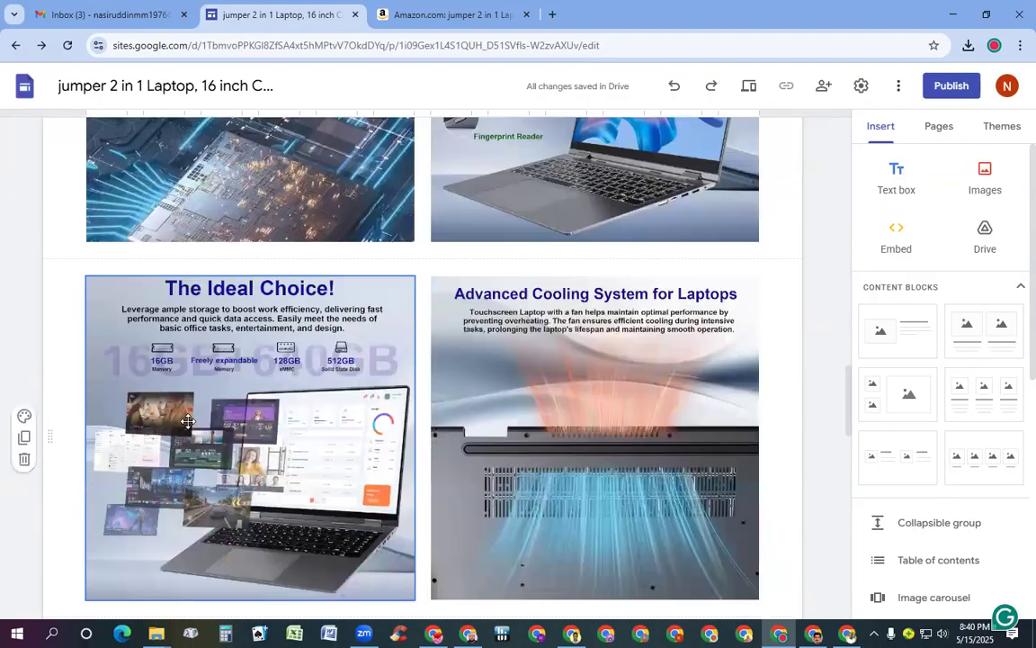
scroll(188, 407, "down", 4)
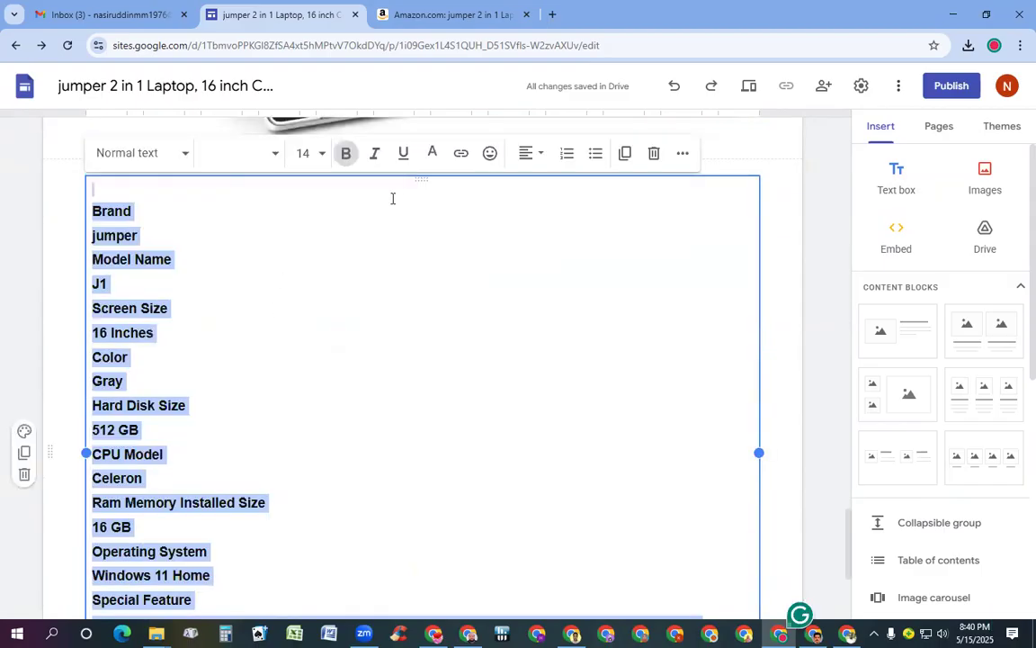
left_click(432, 155)
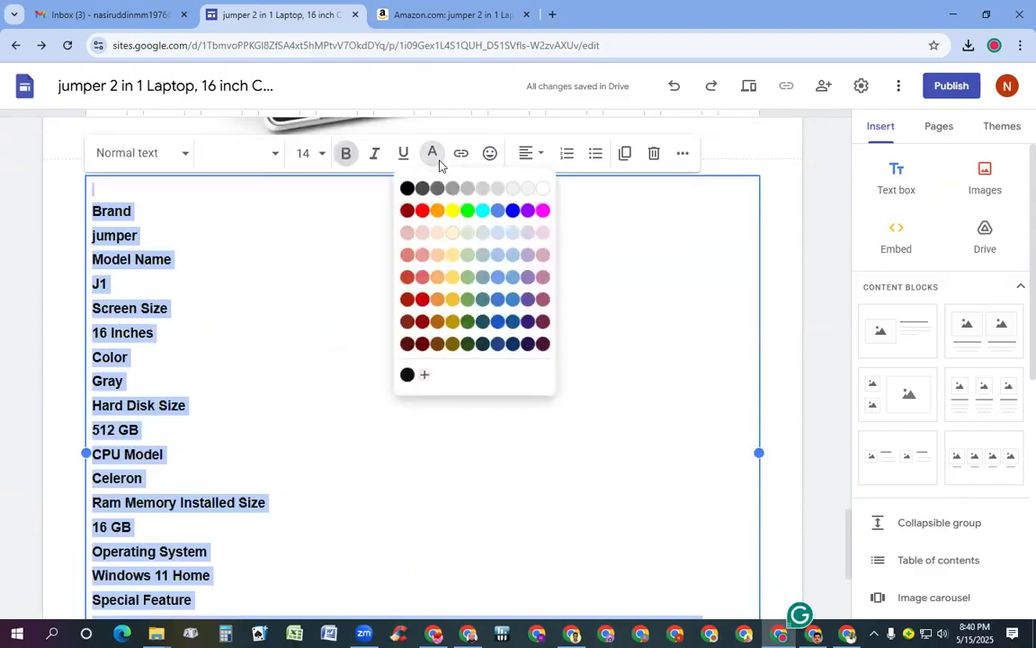
left_click(407, 210)
scroll(408, 215, "down", 3)
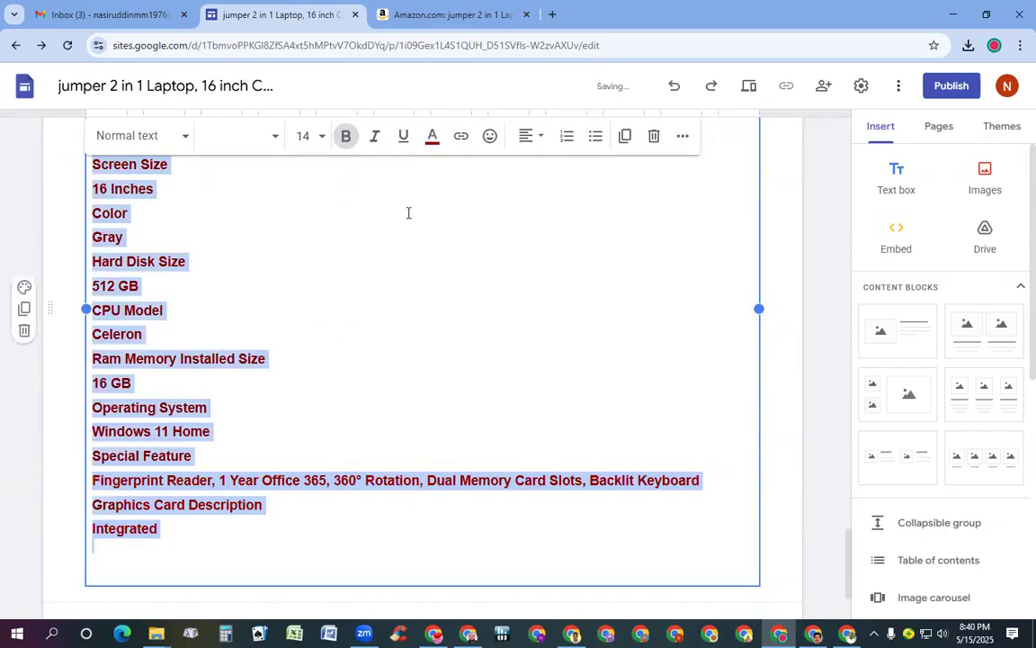
Compare with the Amazon spec table, clearing its selection, then return to the site editor
left_click(435, 17)
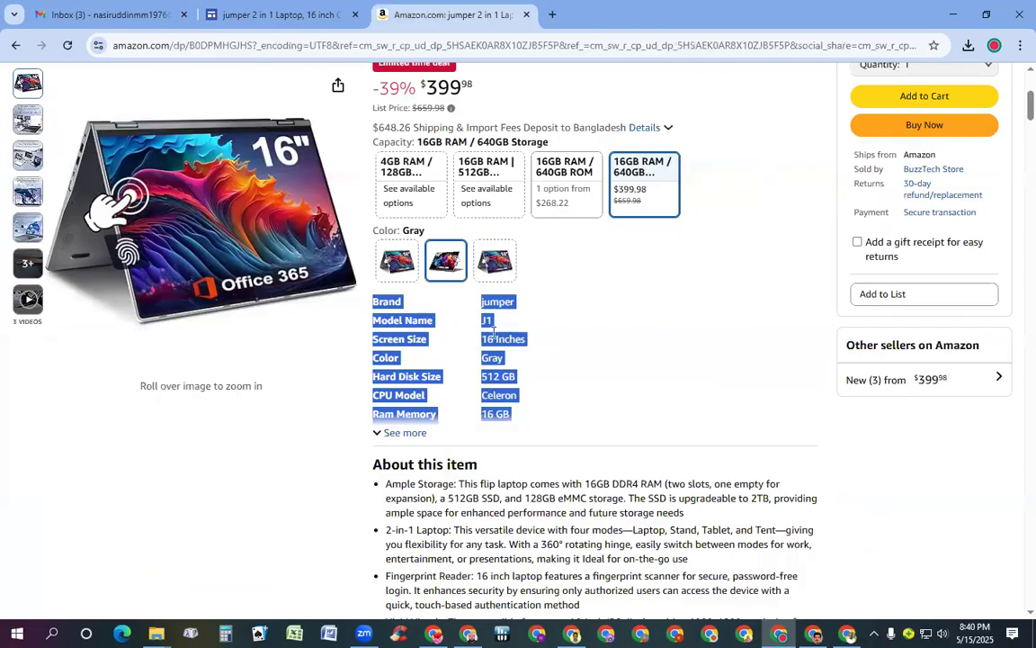
left_click(623, 356)
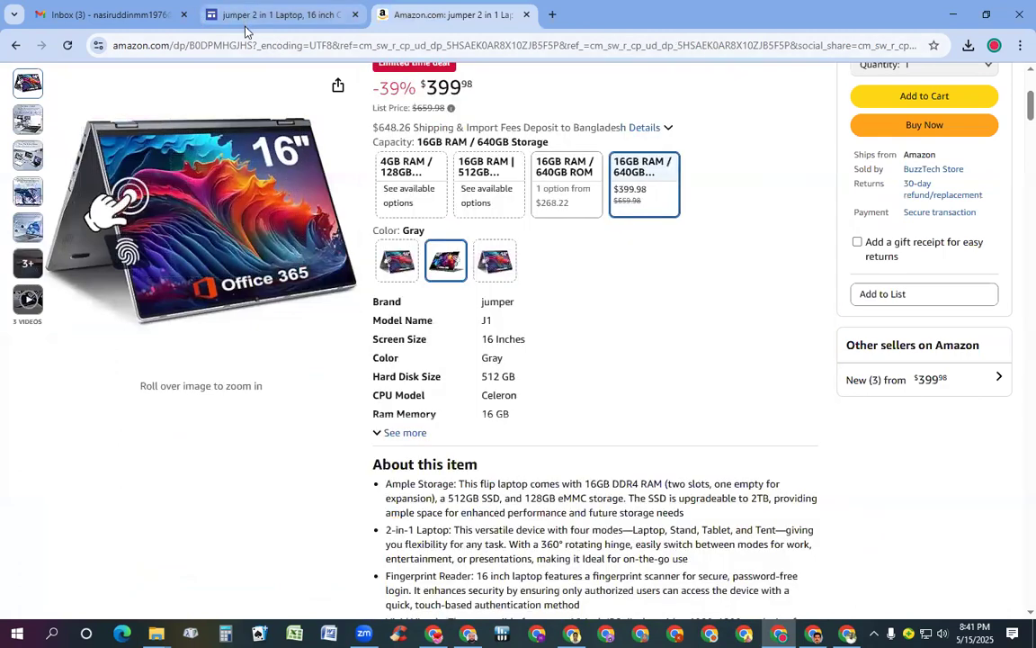
left_click(221, 20)
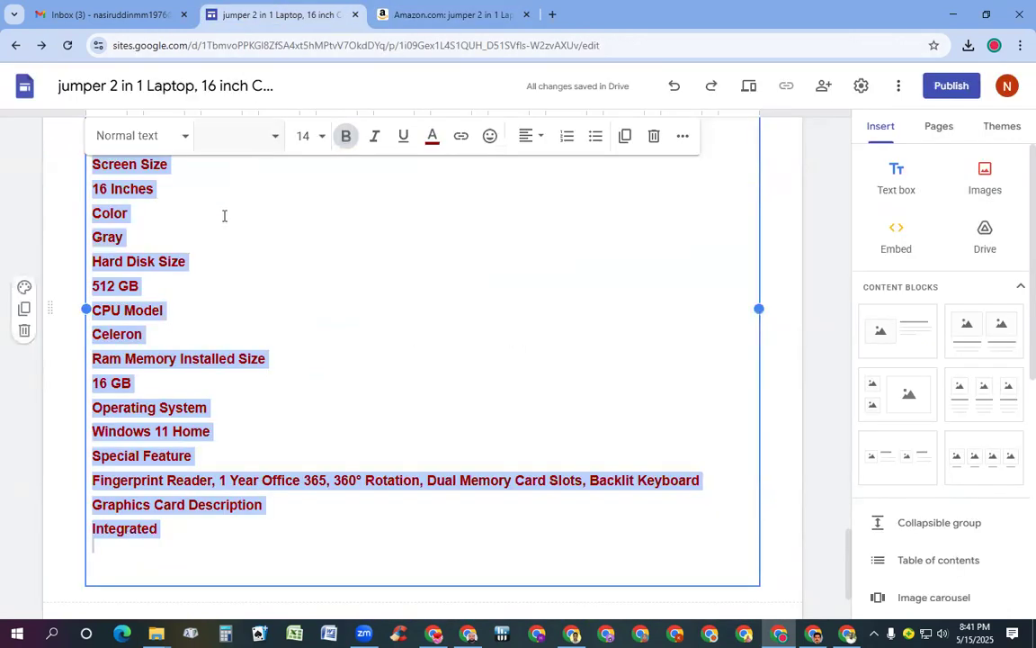
Join 16 Inches, Gray and 512 GB onto their Screen Size, Color and Hard Disk Size lines, tab-aligned
left_click(179, 217)
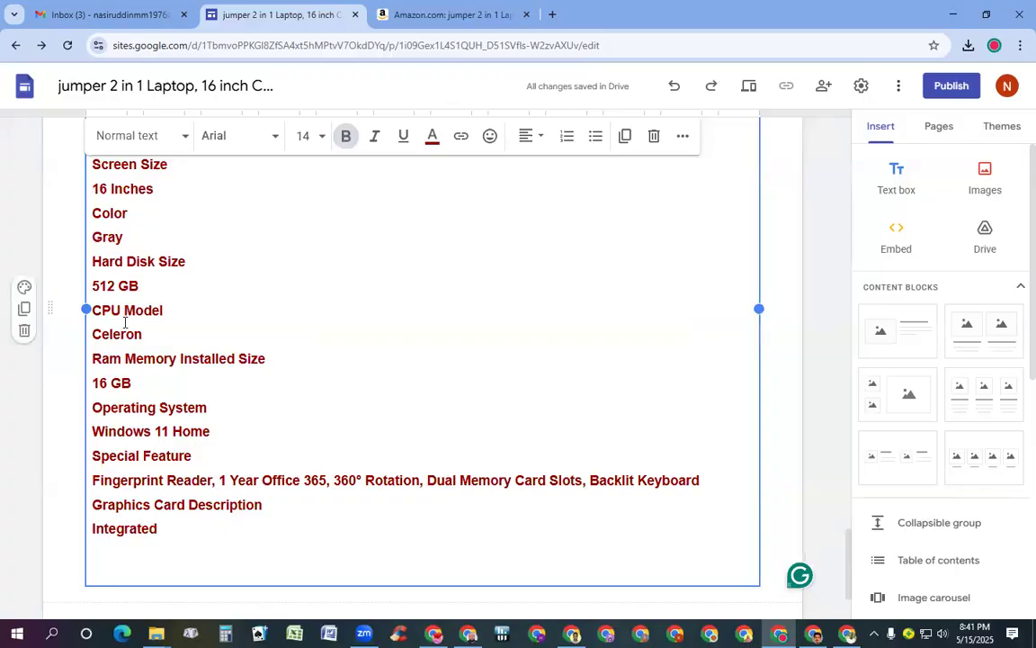
key("BackSpace")
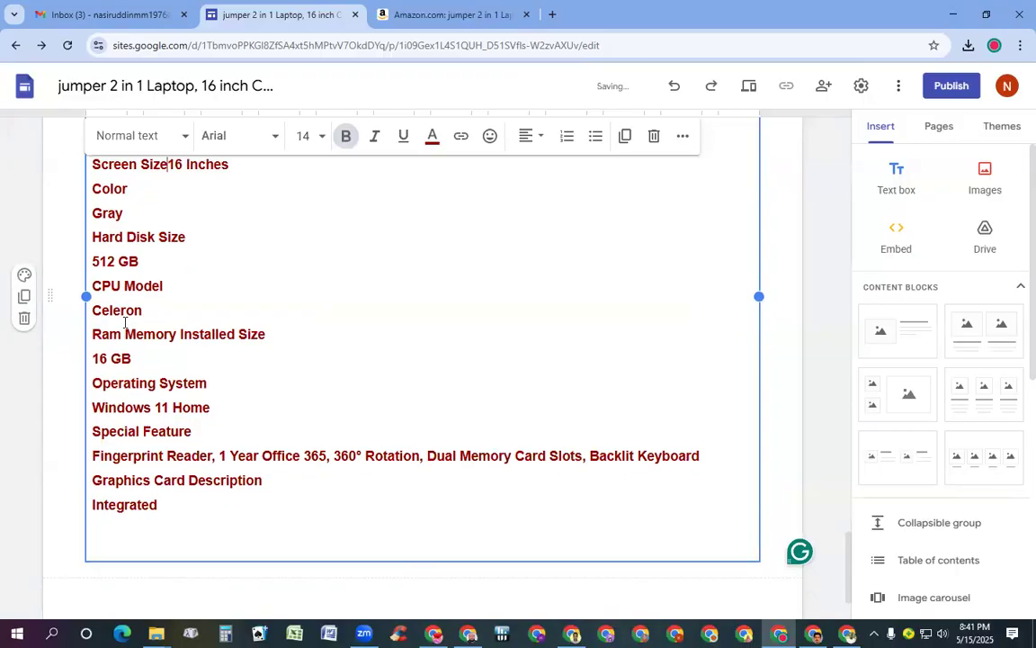
key("Tab")
key("Tab")
key("Tab")
key("Tab")
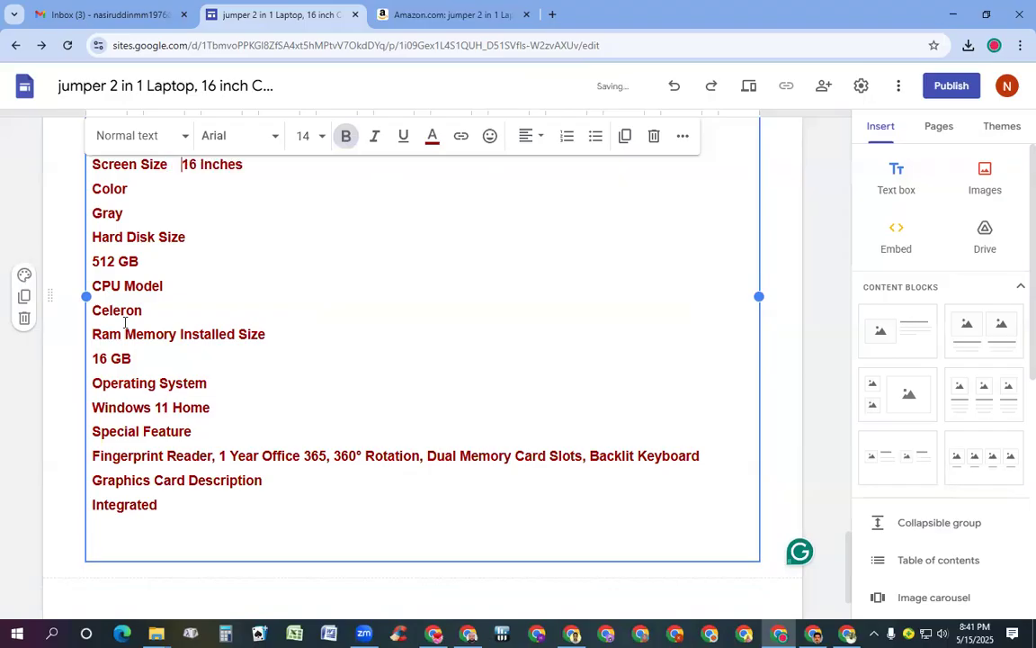
key("Tab")
key("Tab")
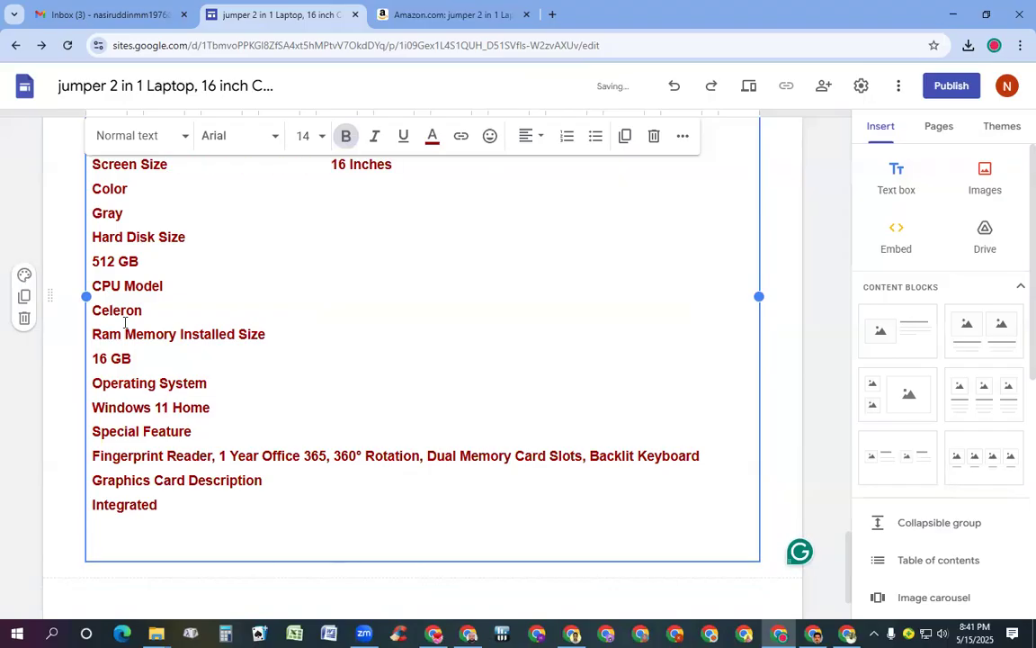
key("Down")
key("Down")
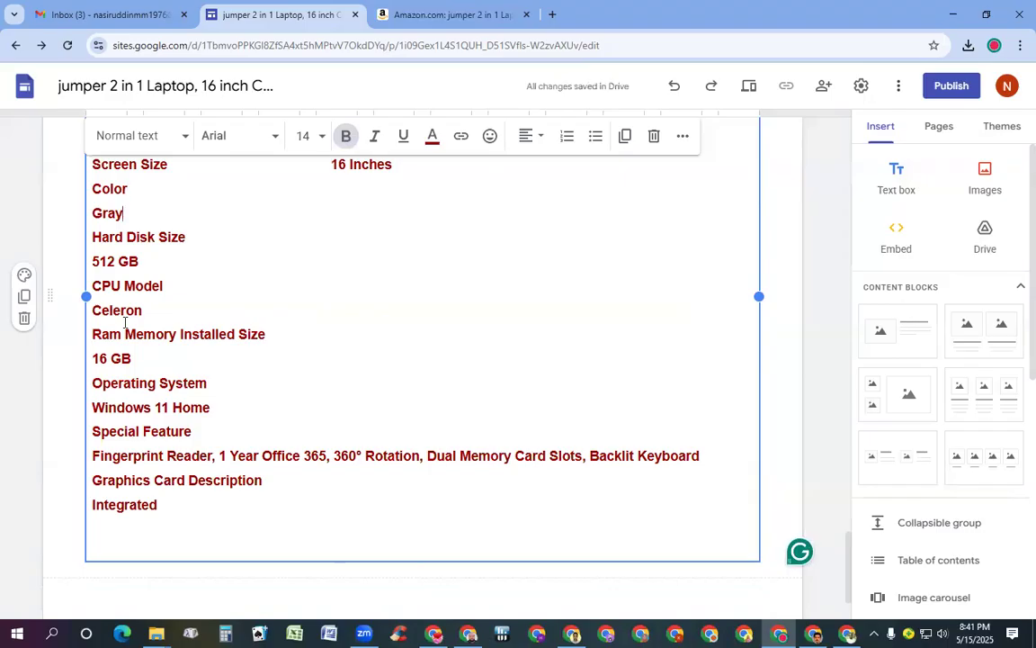
key("Home")
key("BackSpace")
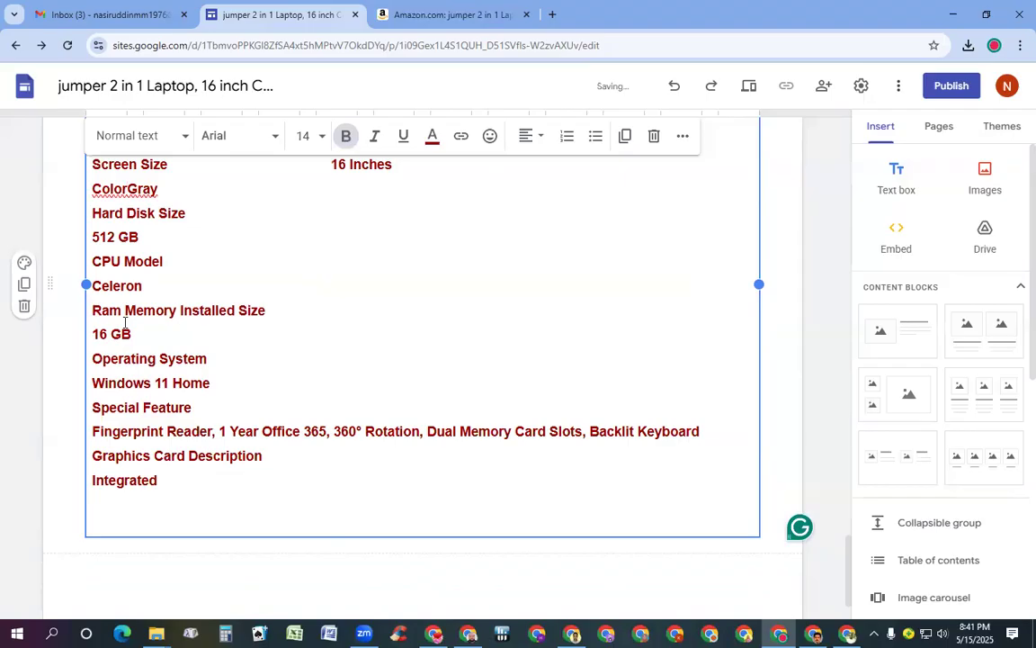
key("Tab")
key("Tab")
key("Tab")
key("Tab")
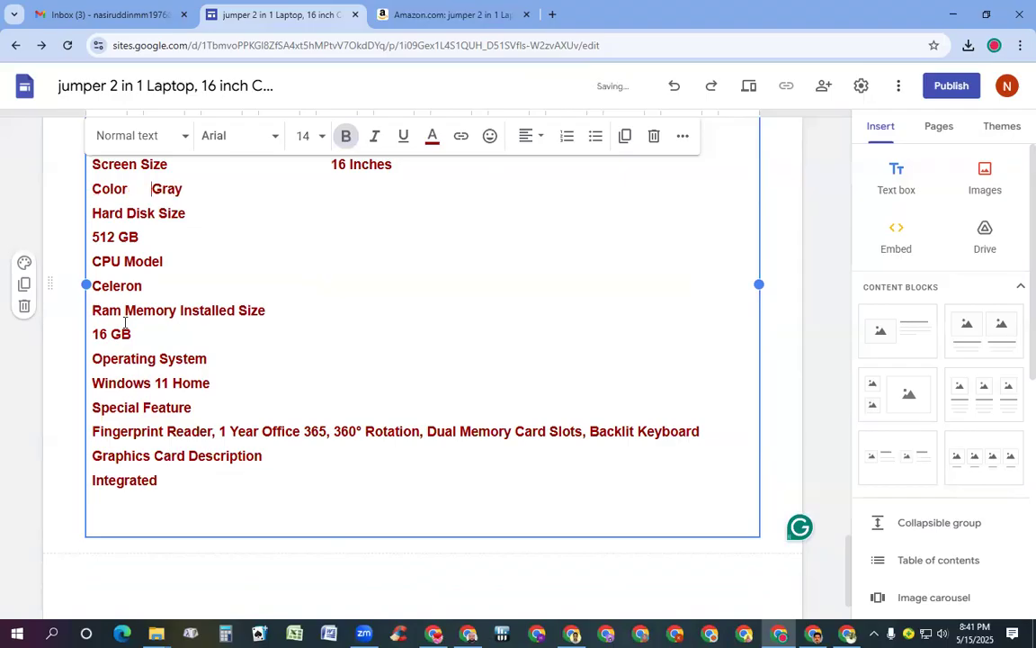
key("Tab")
key("Tab")
key("Tab")
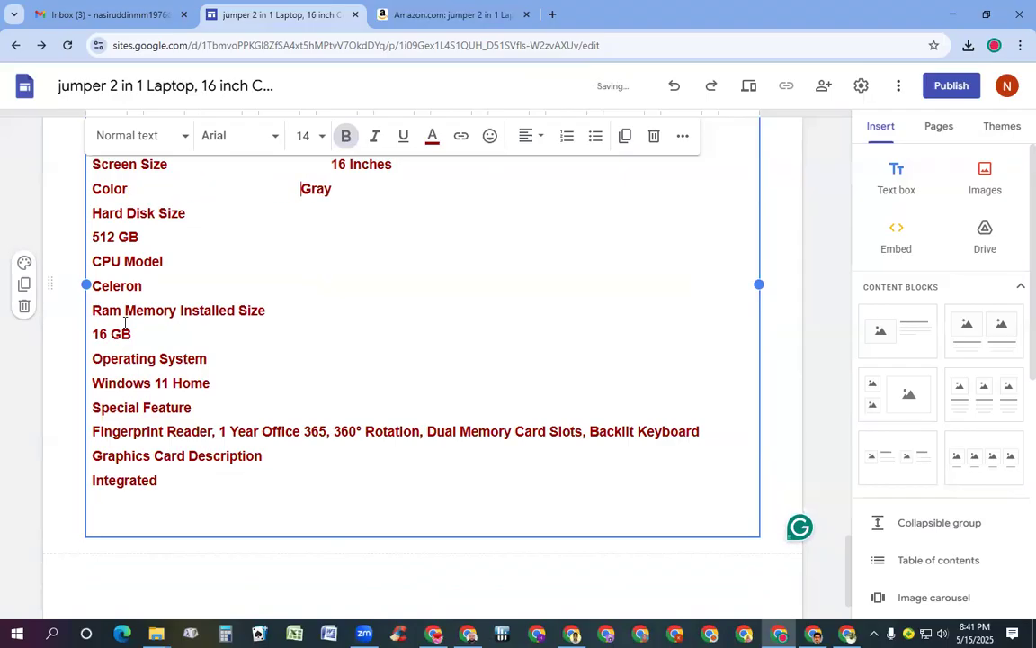
key("Down")
key("Down")
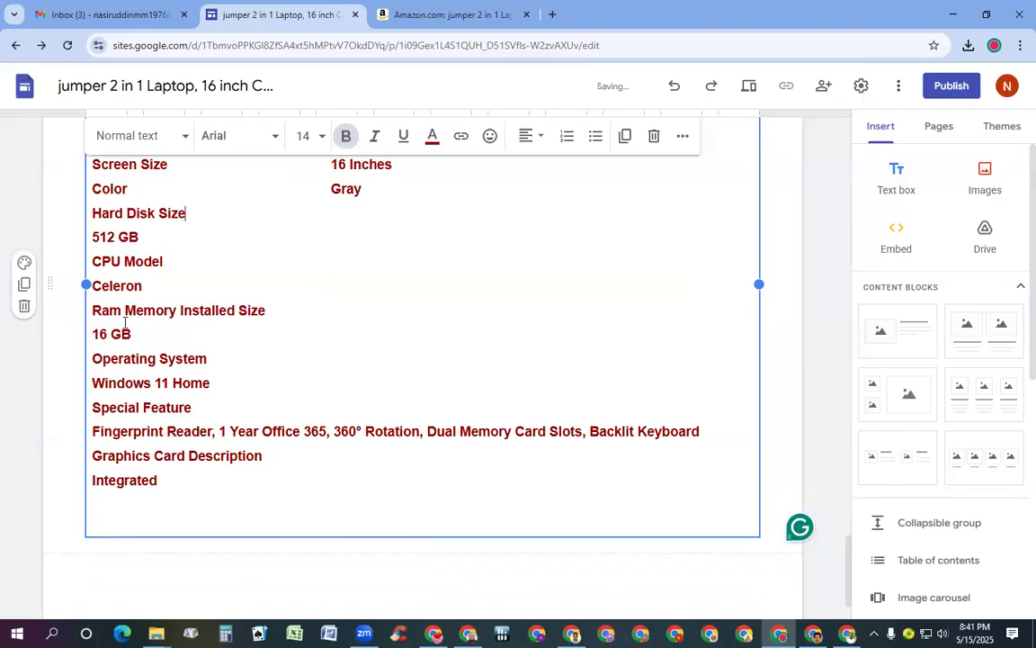
key("Left")
key("Left")
key("Left")
key("Left")
key("Left")
key("Left")
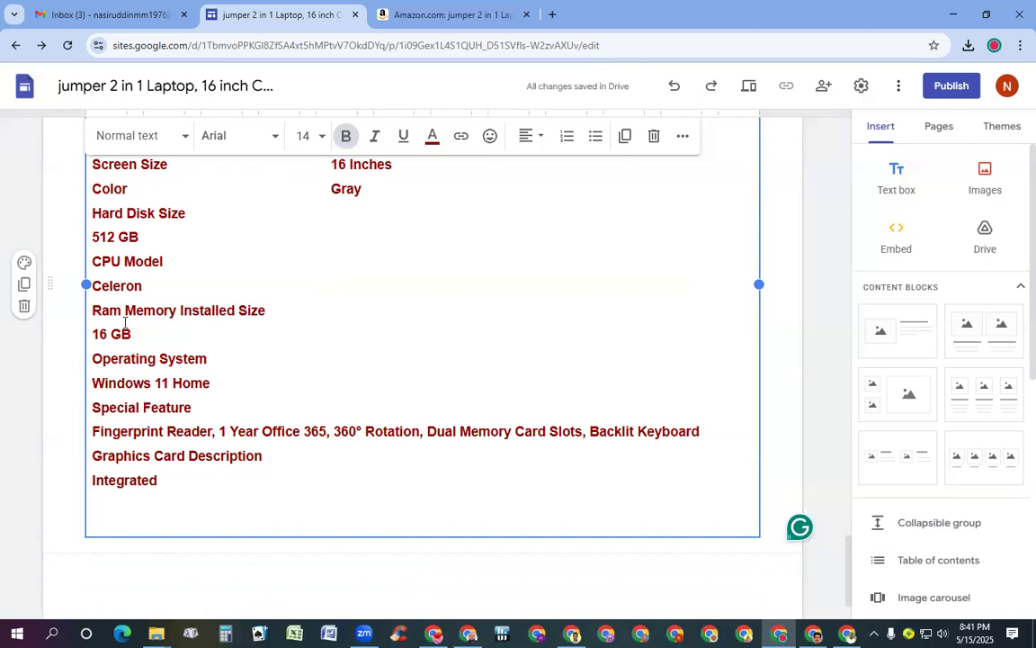
key("BackSpace")
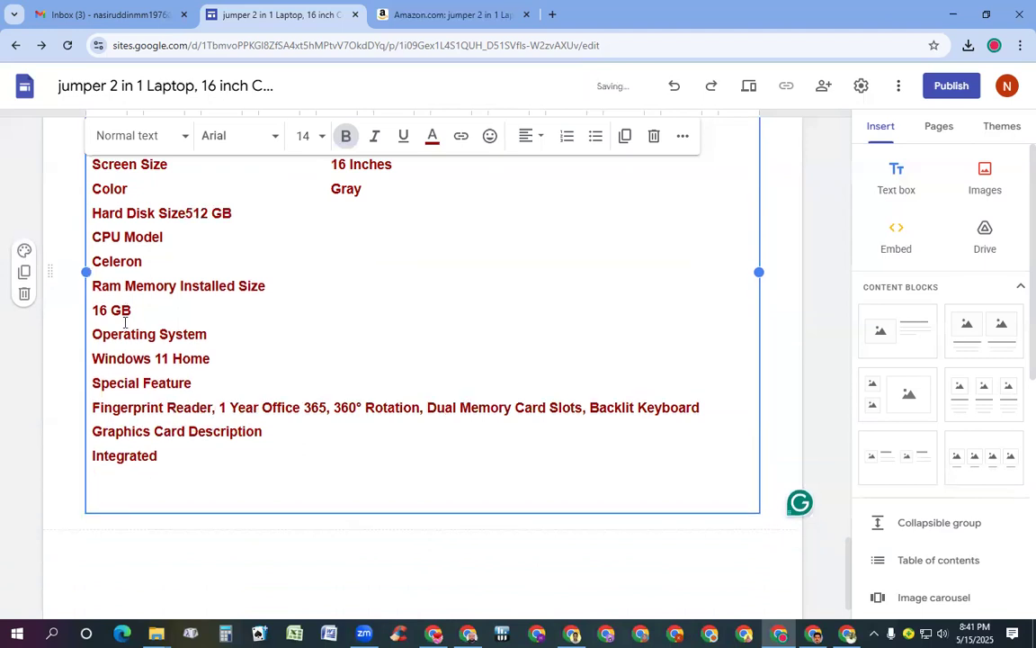
key("Tab")
key("Tab")
key("Tab")
key("Tab")
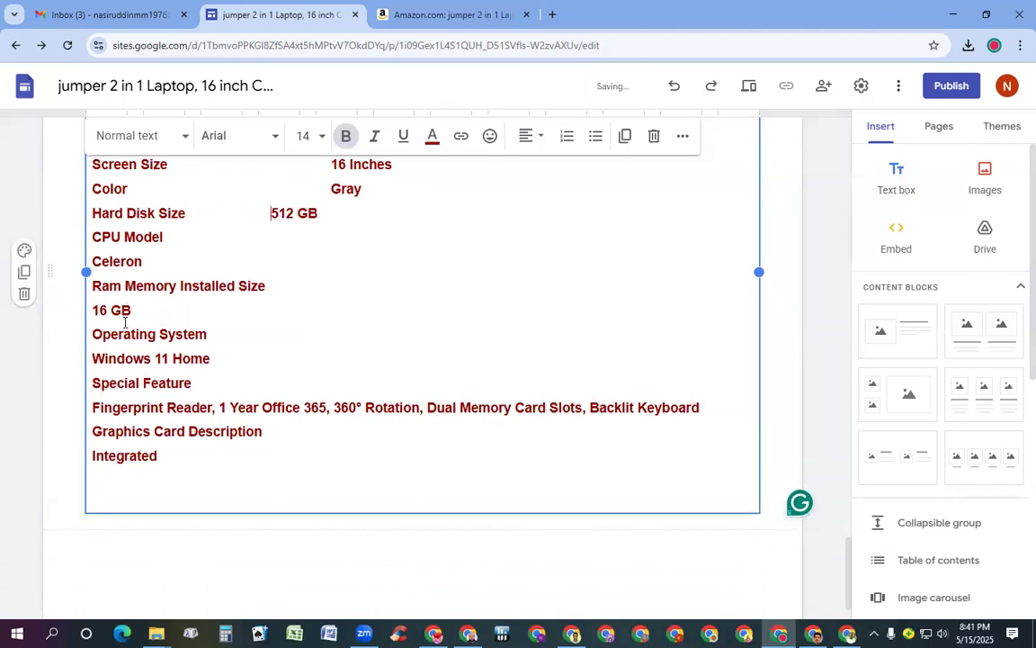
key("Tab")
Join Celeron, 16 GB and Windows 11 Home onto their lines, trimming the label to Ram Memory
key("Down")
key("Down")
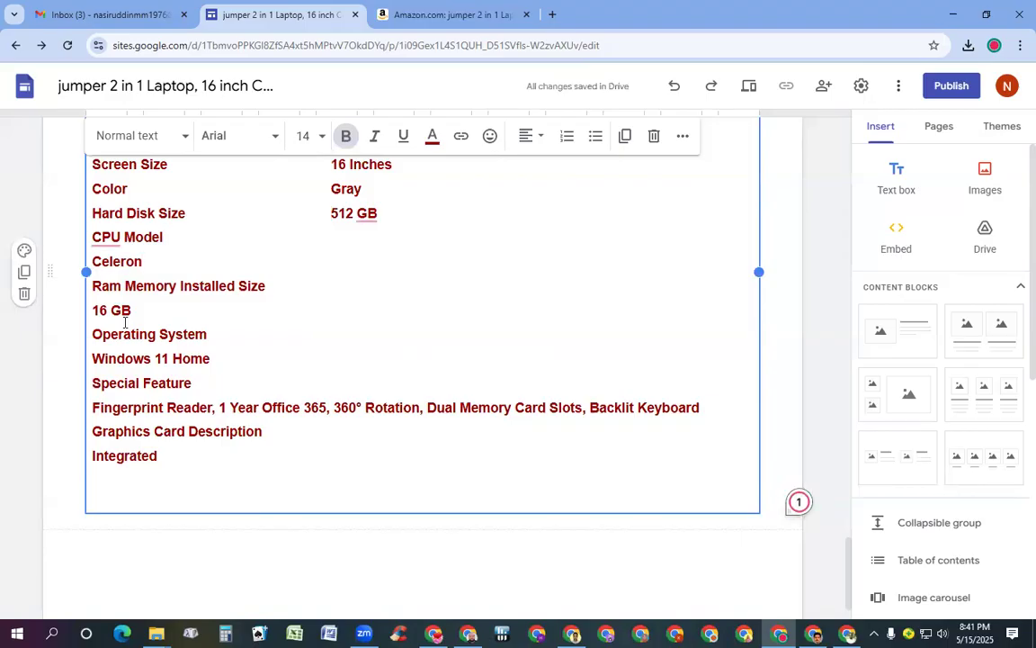
key("Left")
key("Left")
key("Left")
key("Left")
key("Left")
key("BackSpace")
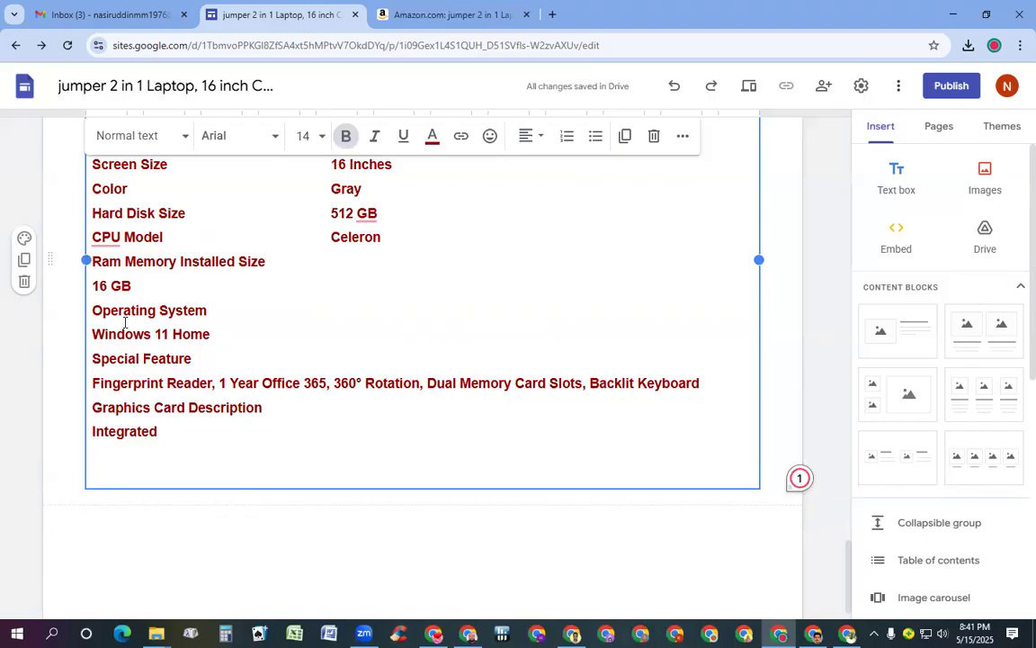
key("BackSpace")
key("BackSpace")
key("BackSpace")
key("BackSpace")
key("BackSpace")
key("BackSpace")
key("BackSpace")
key("BackSpace")
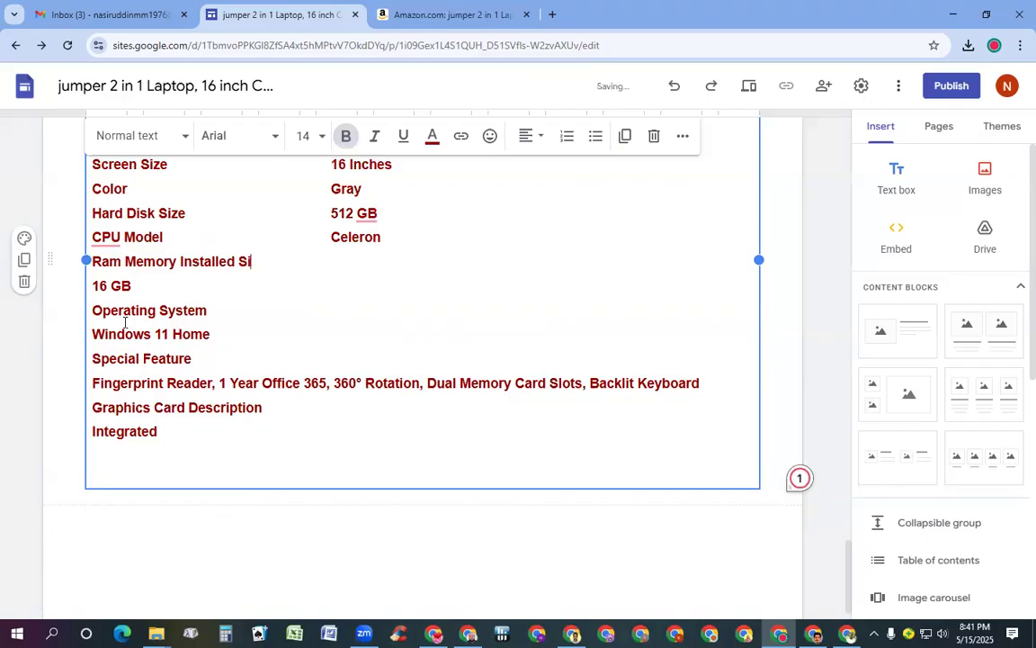
key("BackSpace")
key("BackSpace")
key("BackSpace")
key("BackSpace")
key("BackSpace")
key("BackSpace")
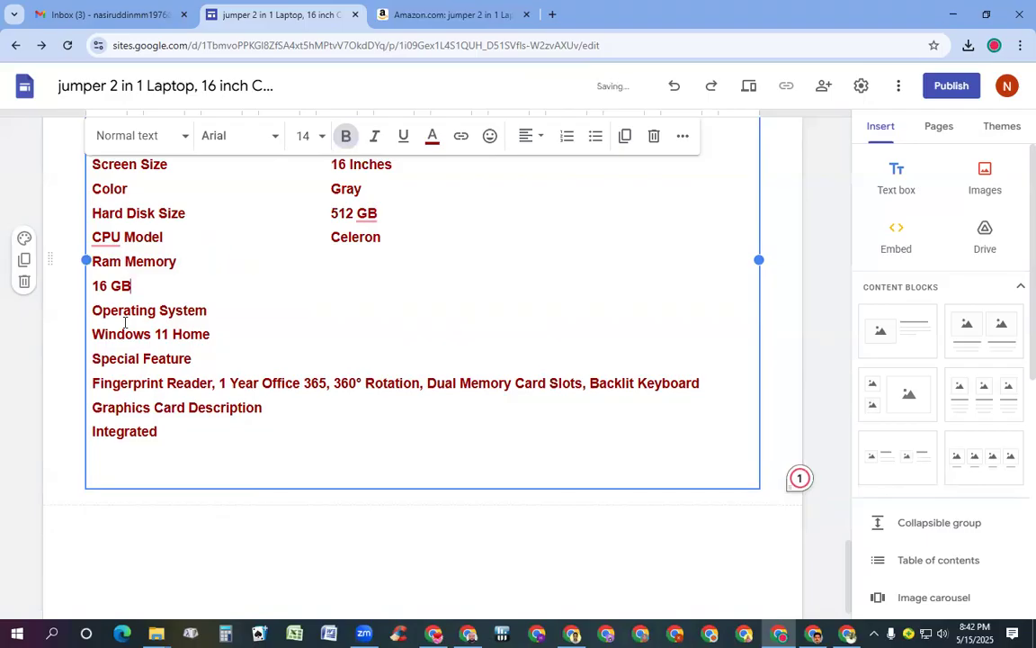
key("Left")
key("Left")
key("Left")
key("Left")
key("Left")
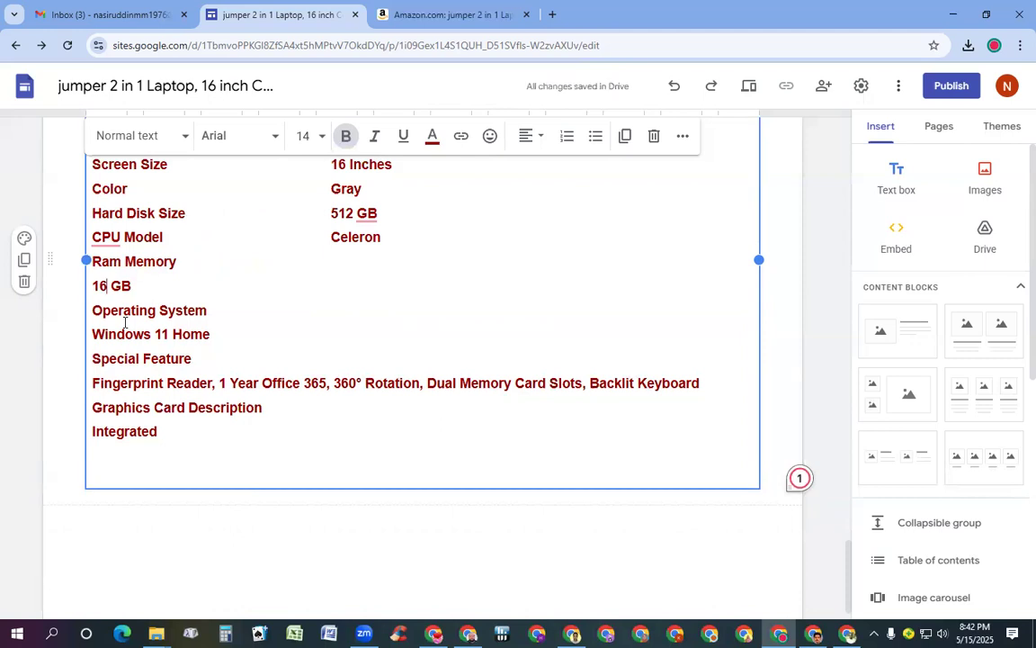
key("BackSpace")
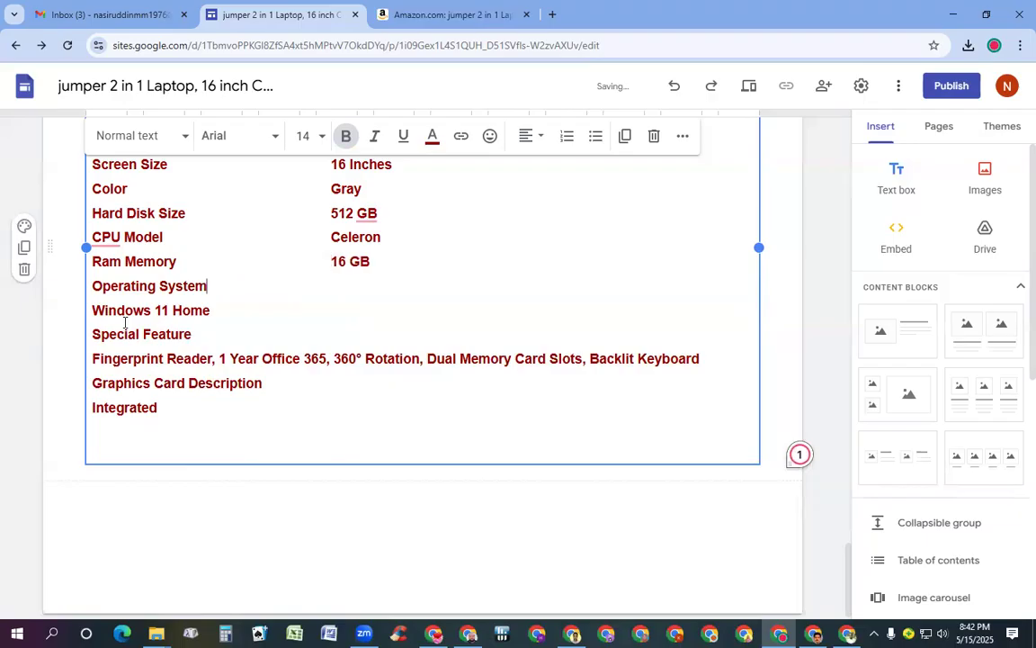
key("Left")
key("Left")
key("Left")
key("Left")
key("Left")
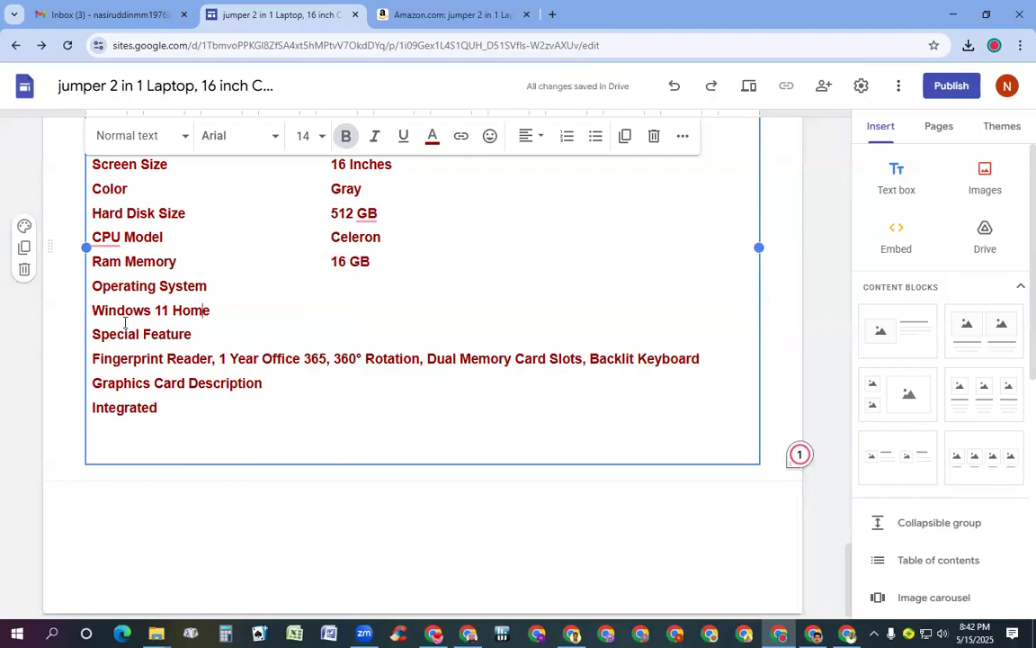
key("Left")
key("Left")
key("Left")
key("Left")
key("BackSpace")
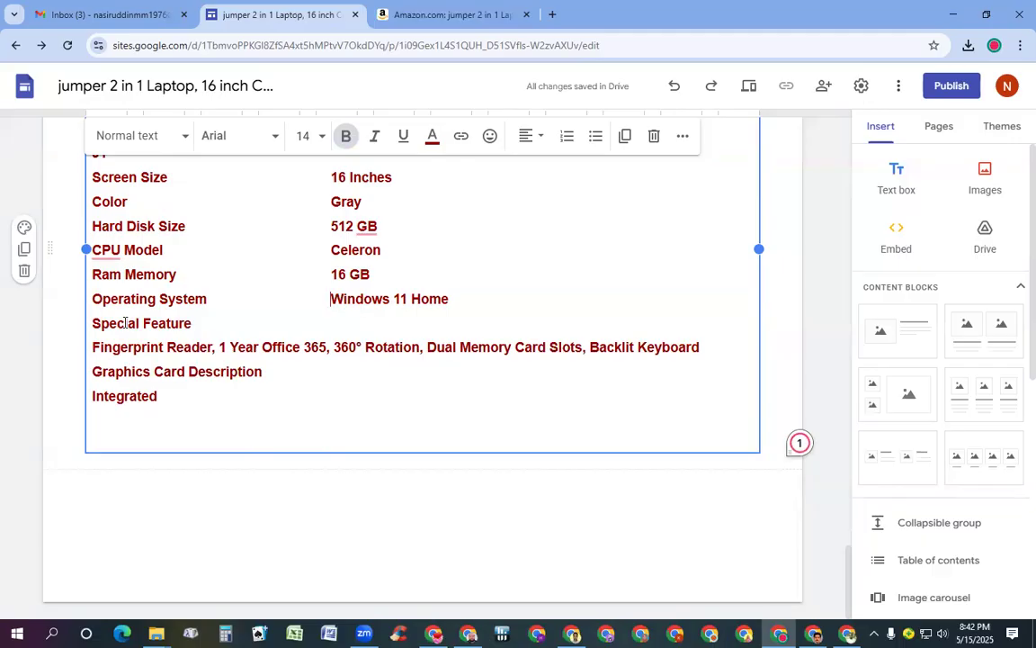
Undo an accidental deletion in the Graphics Card Description line and move below Integrated
key("Down")
key("BackSpace")
key("BackSpace")
key("BackSpace")
key("BackSpace")
key("BackSpace")
key("BackSpace")
key("BackSpace")
key("BackSpace")
key("BackSpace")
key("BackSpace")
key("BackSpace")
key("BackSpace")
key("BackSpace")
key("BackSpace")
key("BackSpace")
key("BackSpace")
key("BackSpace")
key("BackSpace")
key("BackSpace")
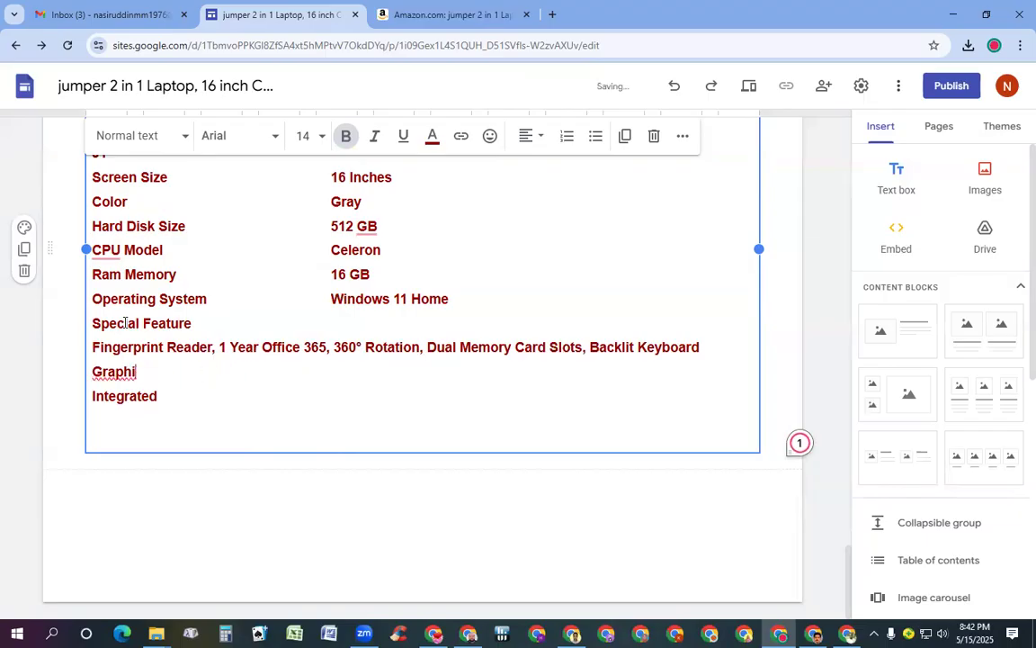
key("ctrl+z")
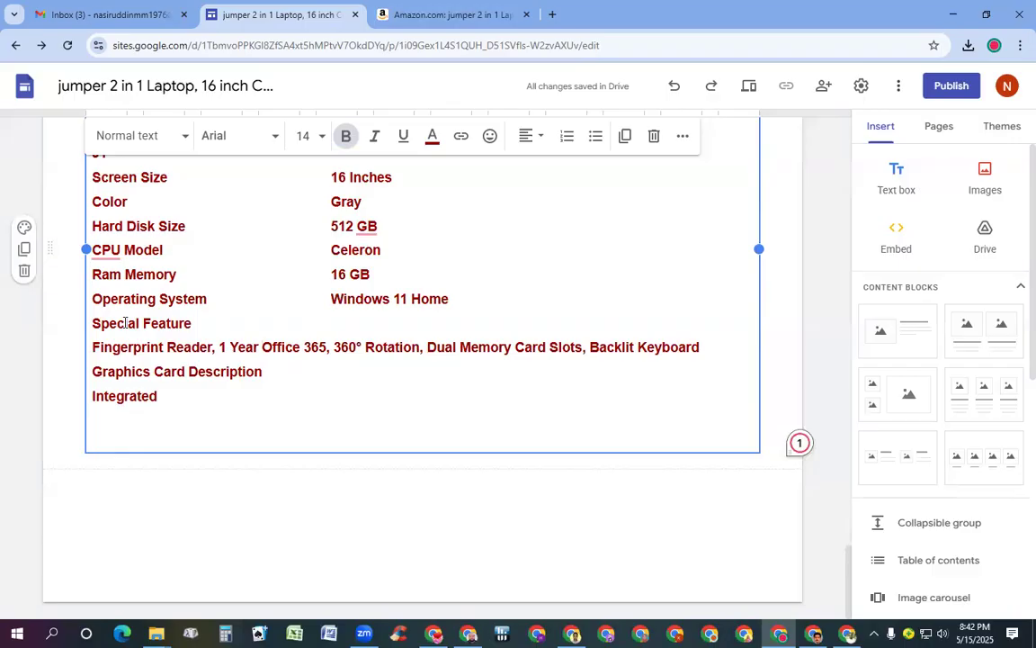
key("ctrl+End")
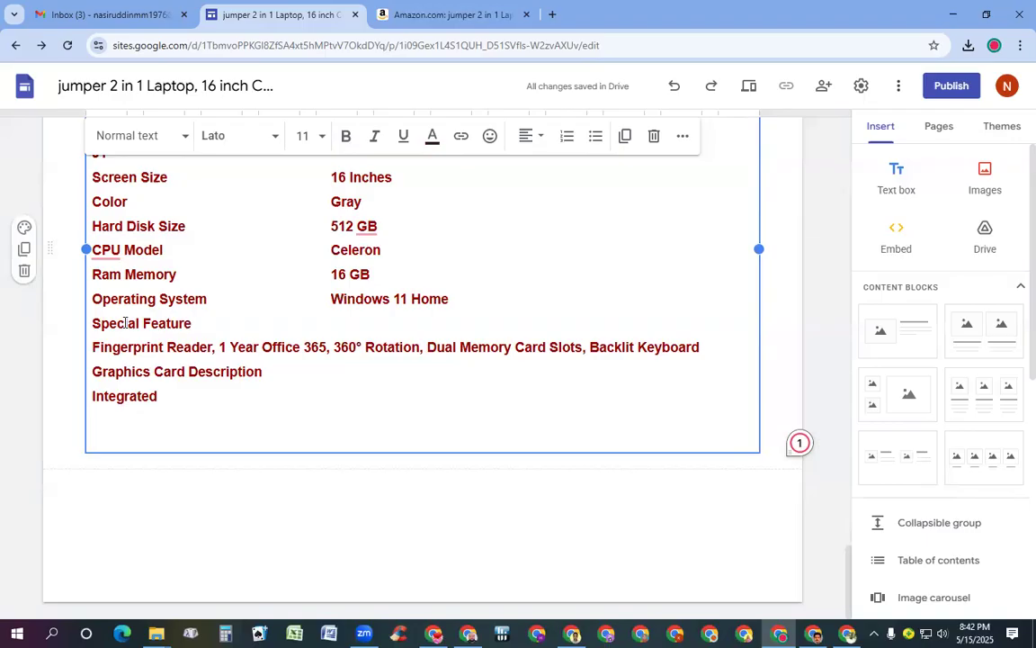
Trim the Special Feature value to Fingerprint Reader and tab it beside Special Feature
key("Up")
key("Up")
key("Up")
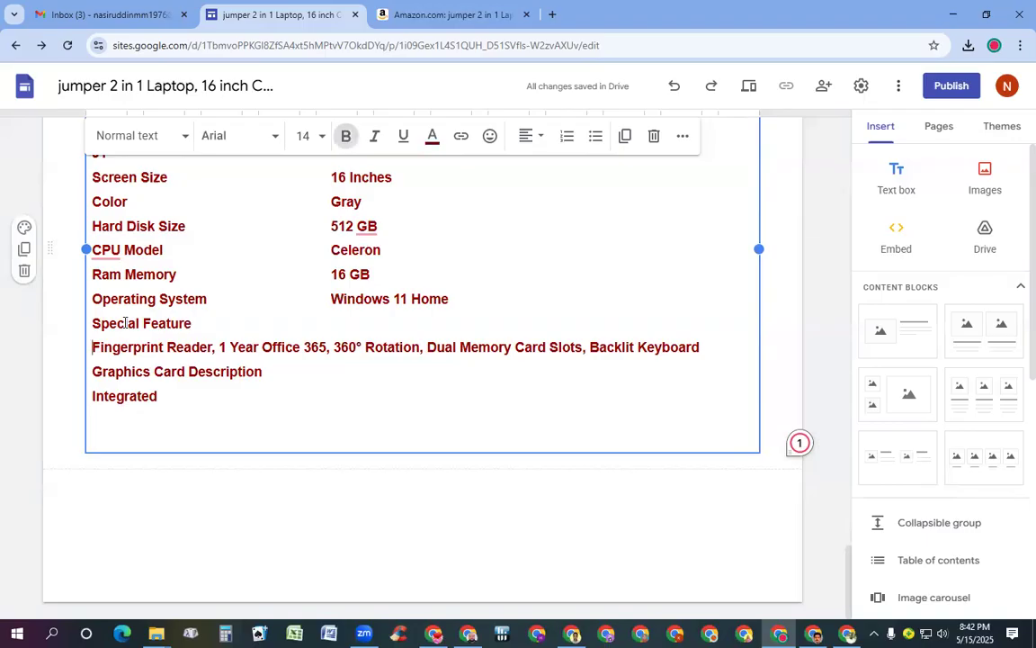
key("ctrl+Right")
key("ctrl+Right")
key("ctrl+Right")
key("ctrl+Right")
key("ctrl+Right")
key("ctrl+Right")
key("ctrl+Right")
key("ctrl+Right")
key("ctrl+Right")
key("ctrl+Right")
key("ctrl+Right")
key("Right")
key("Right")
key("Right")
key("Right")
key("Right")
key("Right")
key("Right")
key("Right")
key("Right")
key("Right")
key("BackSpace")
key("BackSpace")
key("BackSpace")
key("BackSpace")
key("BackSpace")
key("BackSpace")
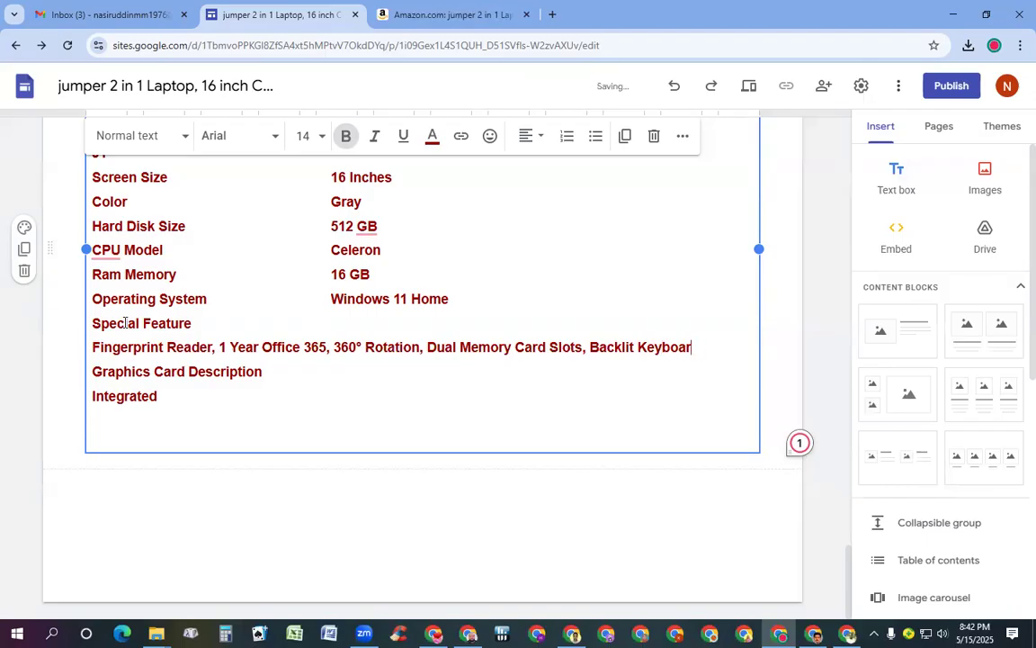
key("BackSpace")
key("BackSpace")
key("BackSpace")
key("BackSpace")
key("BackSpace")
key("BackSpace")
key("BackSpace")
key("BackSpace")
key("BackSpace")
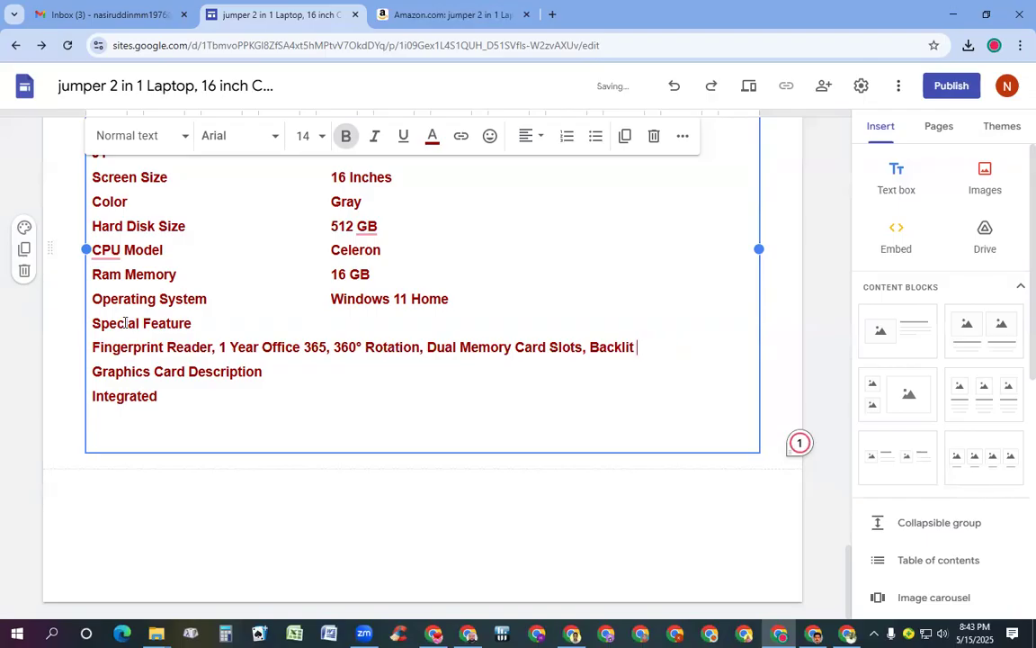
key("BackSpace")
key("BackSpace")
key("BackSpace")
key("BackSpace")
key("BackSpace")
key("BackSpace")
key("BackSpace")
key("BackSpace")
key("BackSpace")
key("BackSpace")
key("BackSpace")
key("BackSpace")
key("BackSpace")
key("BackSpace")
key("BackSpace")
key("BackSpace")
key("BackSpace")
key("BackSpace")
key("BackSpace")
key("BackSpace")
key("BackSpace")
key("BackSpace")
key("BackSpace")
key("BackSpace")
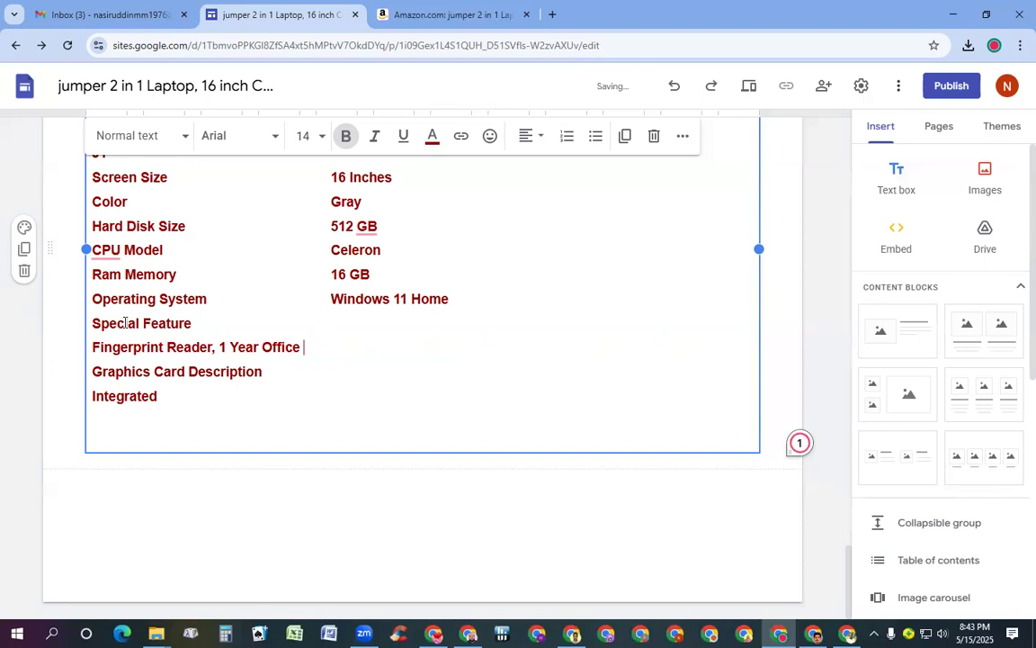
key("BackSpace")
key("BackSpace")
key("BackSpace")
key("BackSpace")
key("BackSpace")
key("BackSpace")
key("BackSpace")
key("BackSpace")
key("BackSpace")
key("BackSpace")
key("BackSpace")
key("BackSpace")
key("BackSpace")
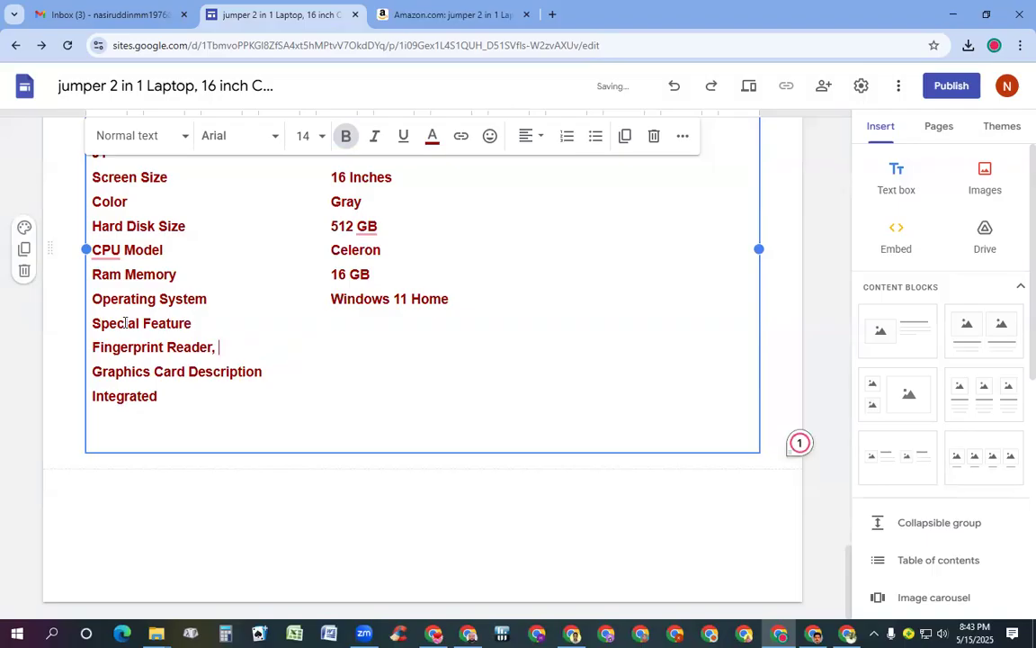
key("Left")
key("Left")
key("Left")
key("Left")
key("Left")
key("Left")
key("Left")
key("Left")
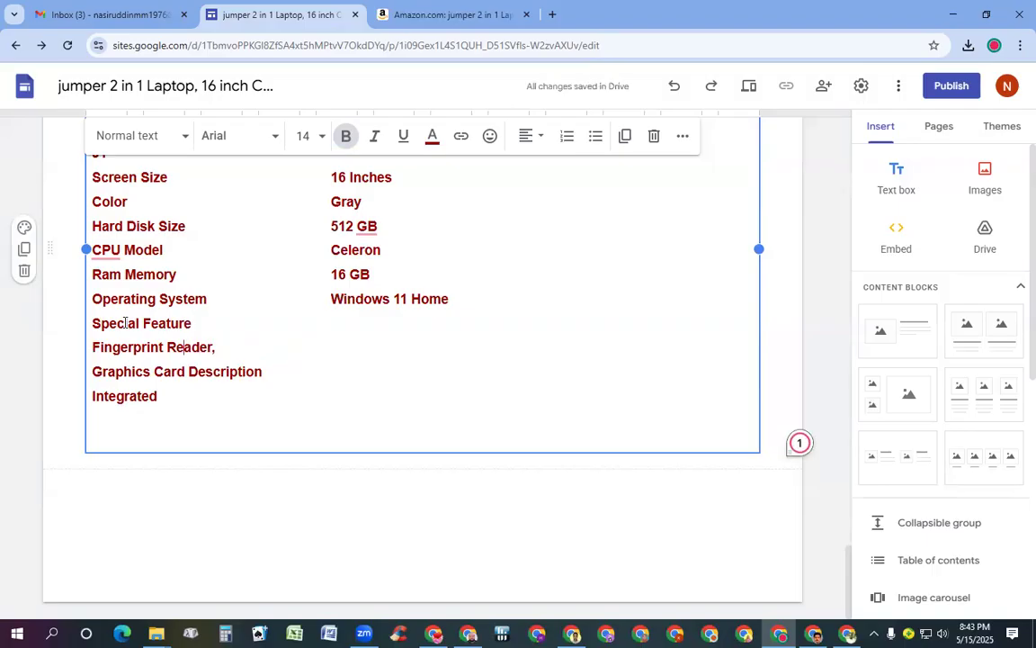
key("Left")
key("Left")
key("Left")
key("Left")
key("Left")
key("Left")
key("Left")
key("Left")
key("Left")
key("Left")
key("Left")
key("Left")
key("BackSpace")
key("Tab")
key("Tab")
key("Tab")
key("Tab")
key("Tab")
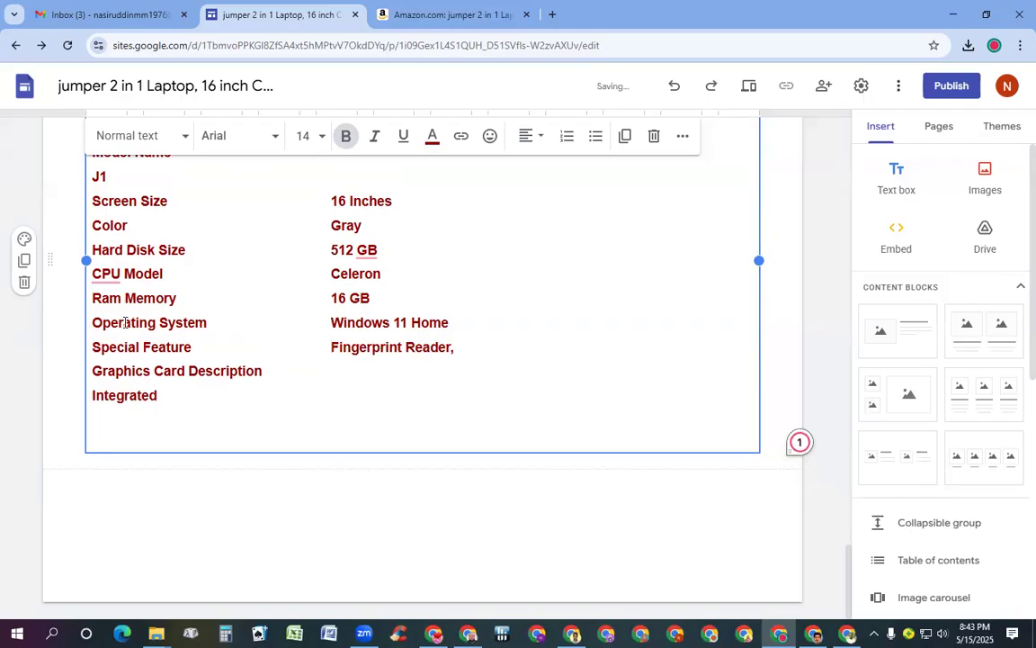
Shorten the label to Graphics Card, join Integrated beside it, and delete the empty last line
key("Down")
key("BackSpace")
key("BackSpace")
key("BackSpace")
key("BackSpace")
key("BackSpace")
key("BackSpace")
key("BackSpace")
key("BackSpace")
key("BackSpace")
key("BackSpace")
key("BackSpace")
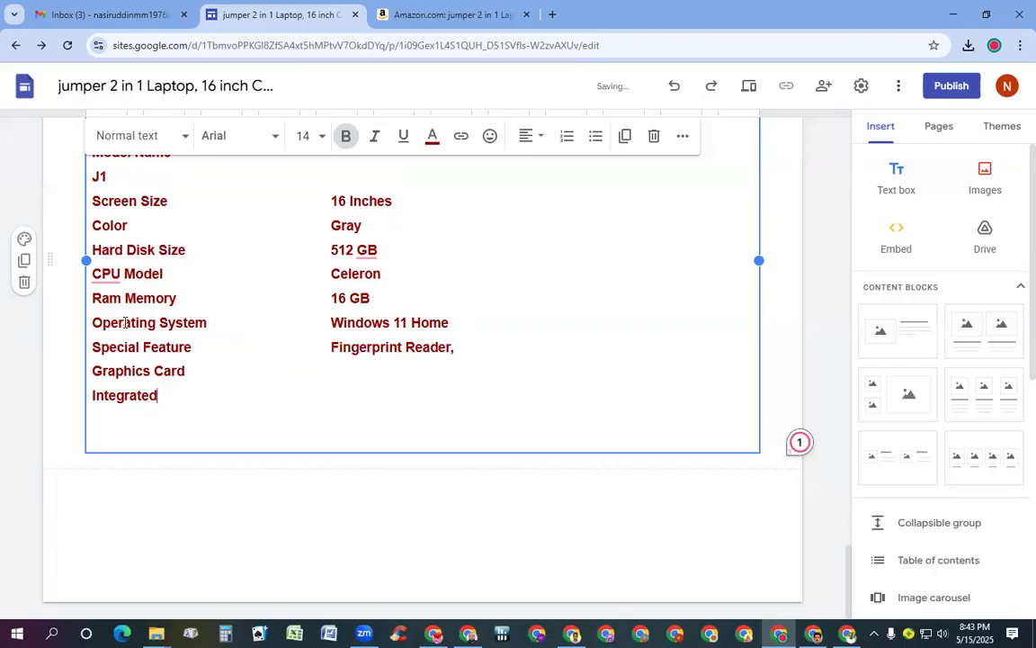
key("Left")
key("Left")
key("Left")
key("Left")
key("Left")
key("Left")
key("Left")
key("BackSpace")
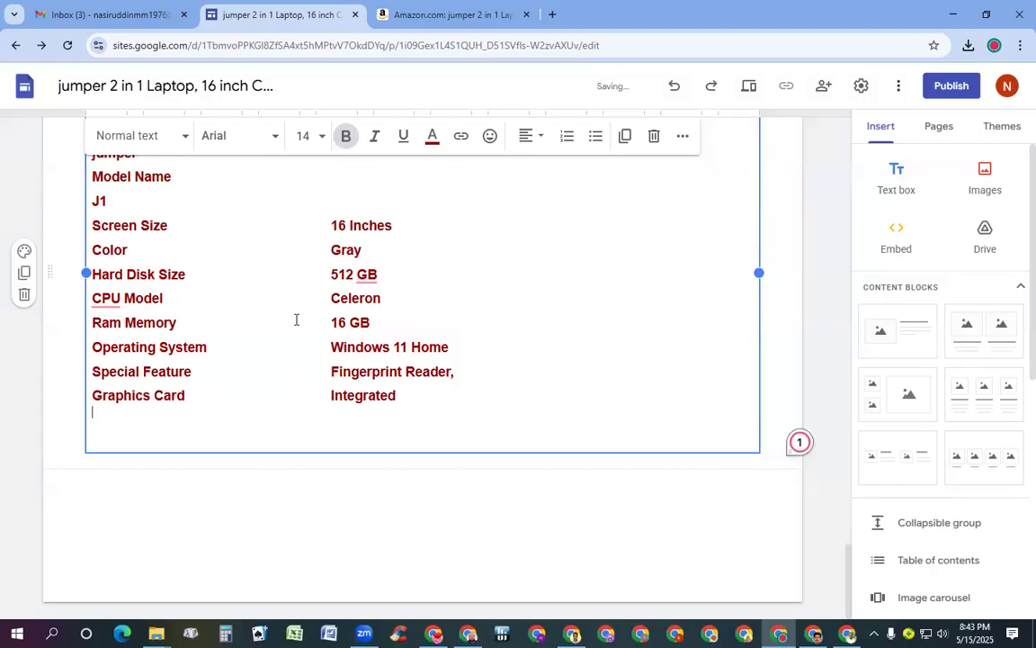
key("Down")
key("BackSpace")
key("BackSpace")
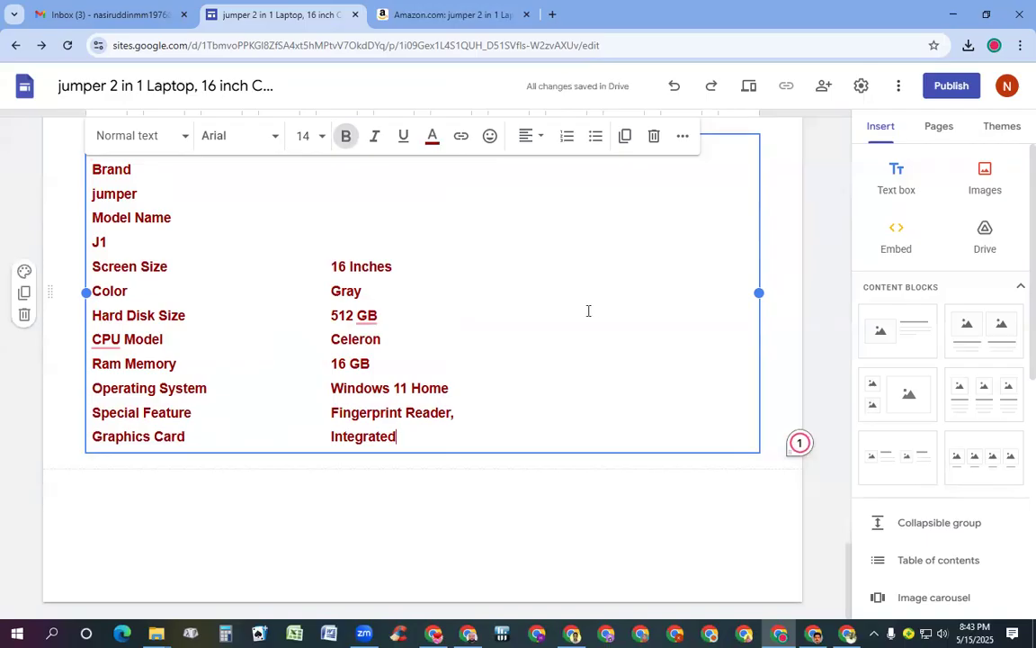
left_click(93, 252)
Align J1 beside Model Name in the value column and join jumper onto the Brand row
key("BackSpace")
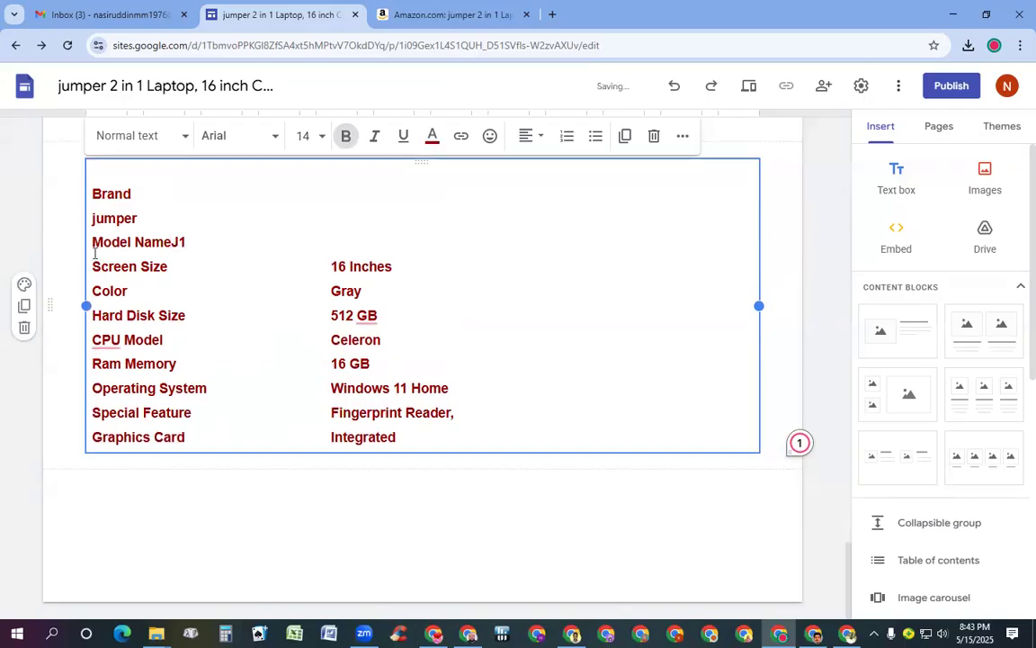
key("Tab")
key("Tab")
key("Tab")
key("Tab")
key("Tab")
key("Tab")
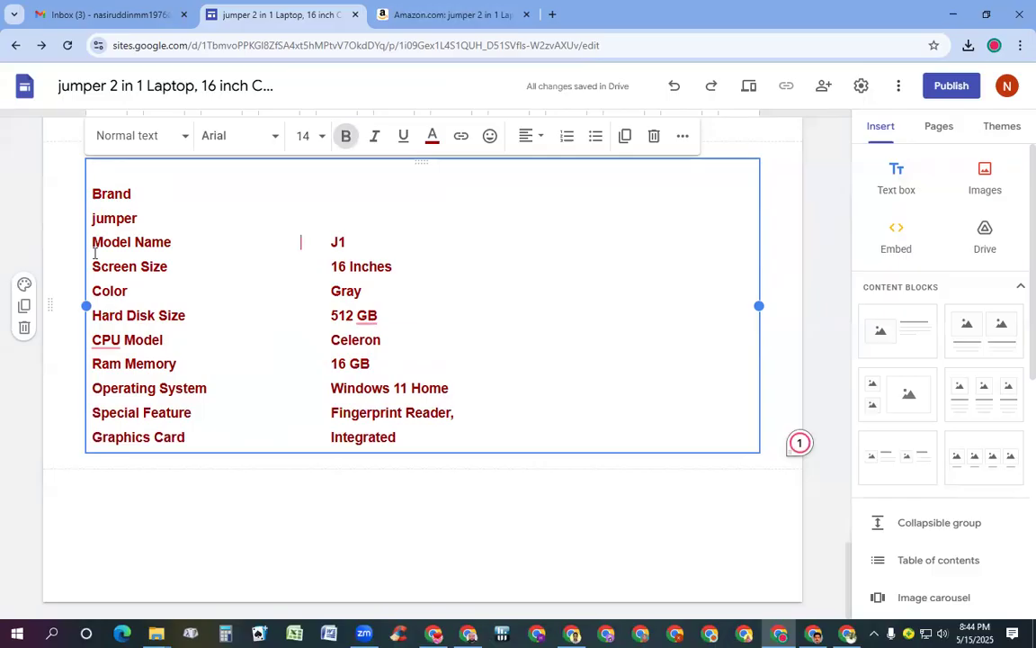
key("Up")
key("Left")
key("Left")
key("Left")
key("Left")
key("Left")
key("Left")
key("BackSpace")
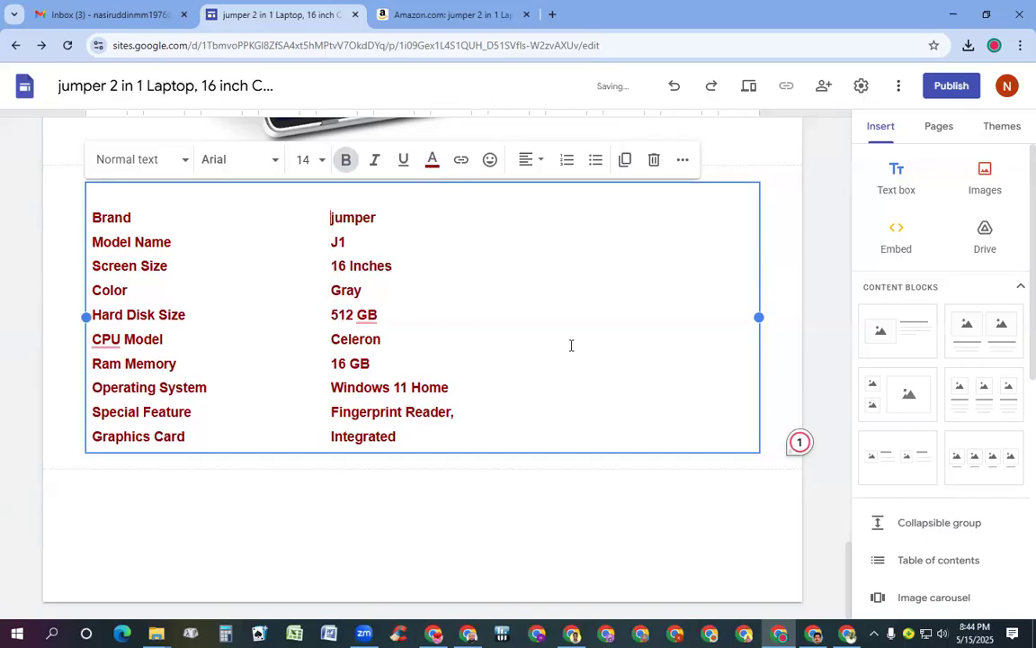
Add a new empty text box below the specs table, then bring up the Amazon listing
scroll(610, 312, "up", 5)
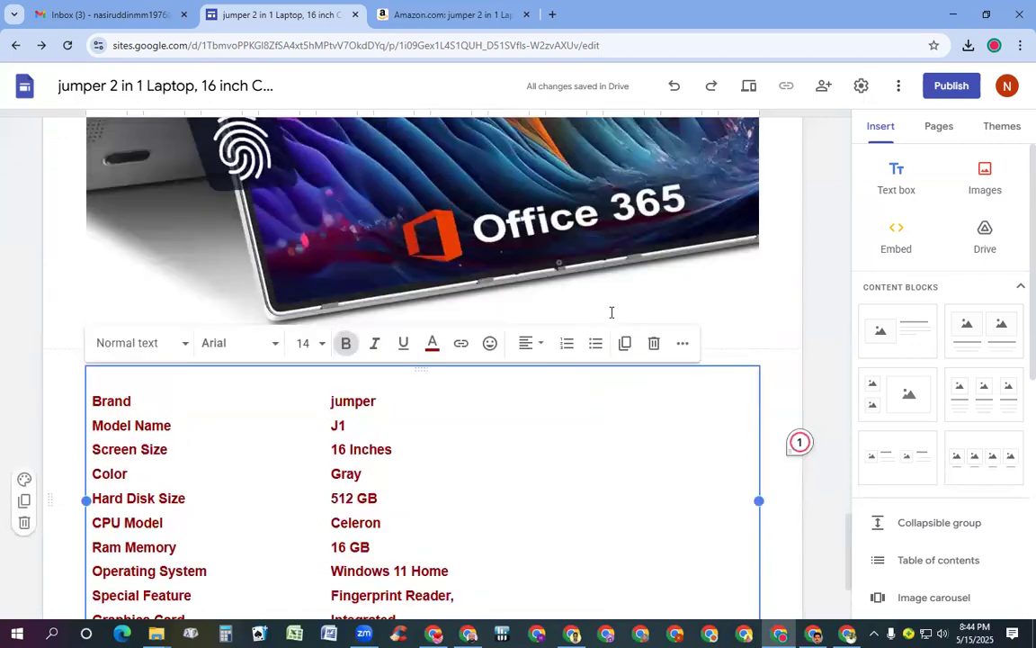
scroll(534, 223, "up", 3)
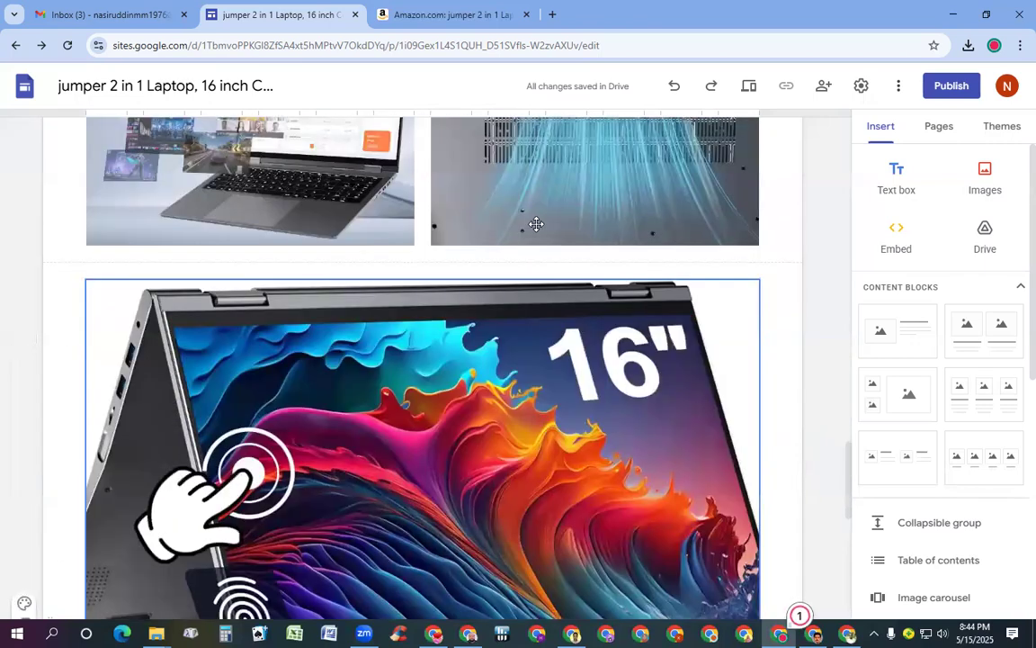
scroll(533, 243, "down", 8)
left_click(521, 321)
left_click(884, 176)
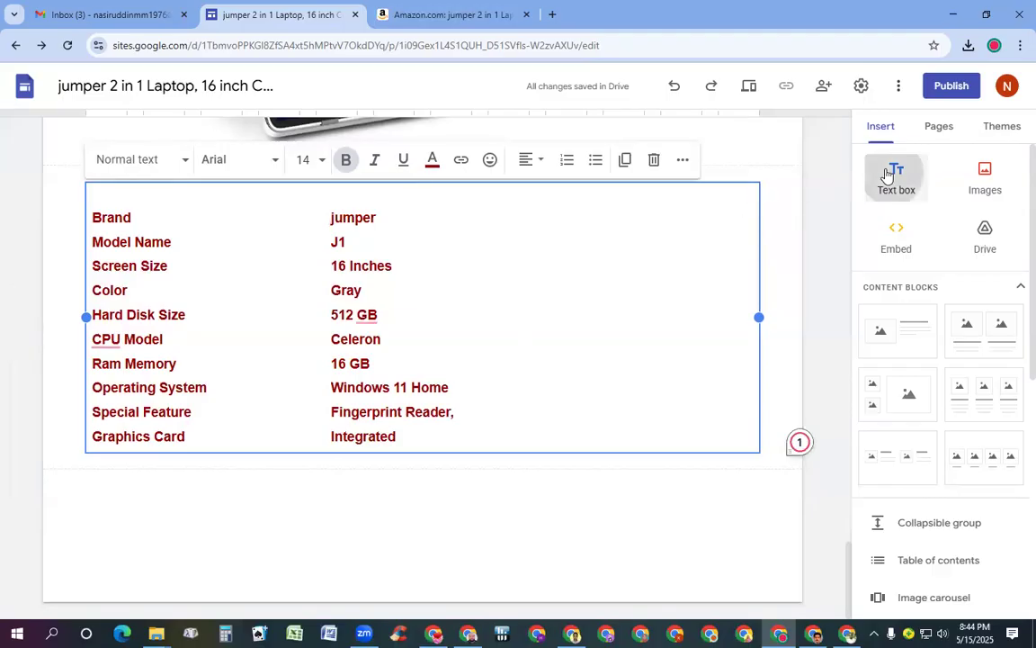
left_click(423, 14)
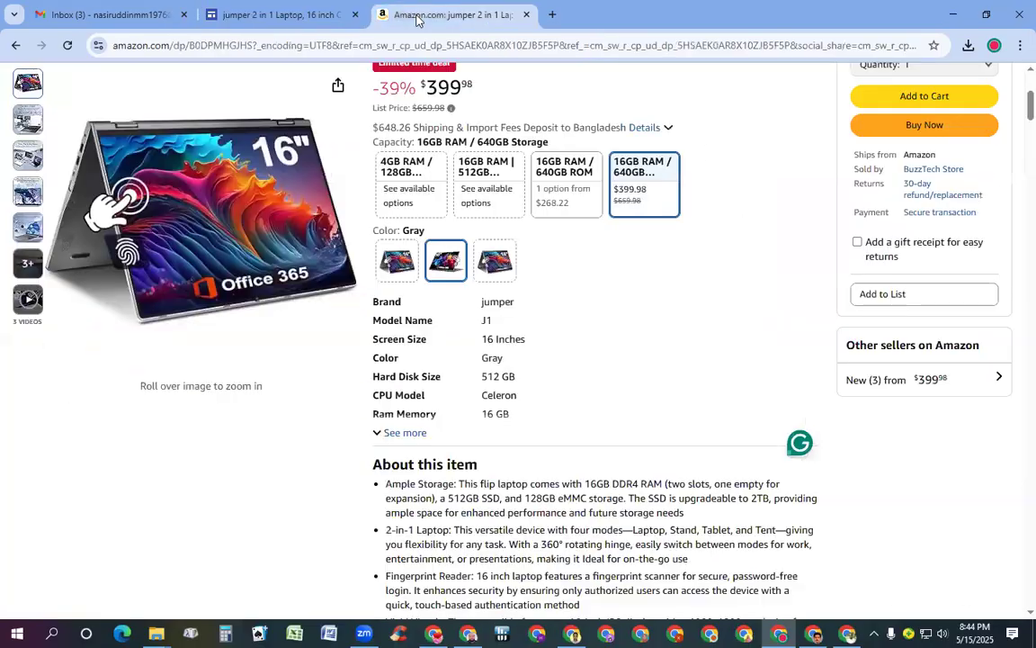
Select the About this item heading and its five bullets on Amazon, then return to Sites
scroll(521, 317, "down", 3)
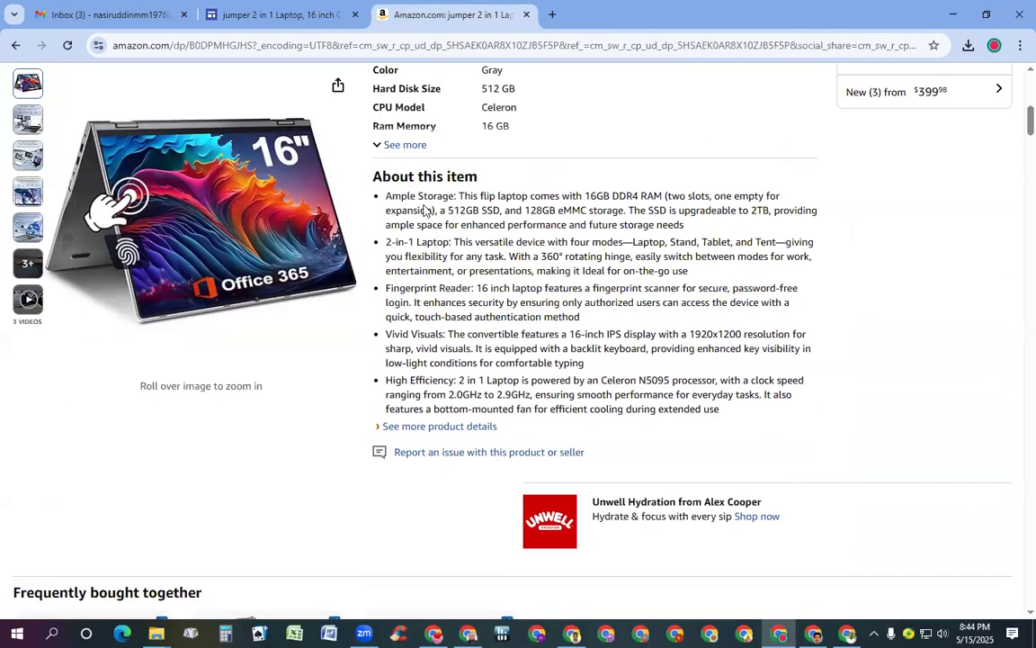
left_click_drag(367, 180, 369, 424)
key("ctrl+c")
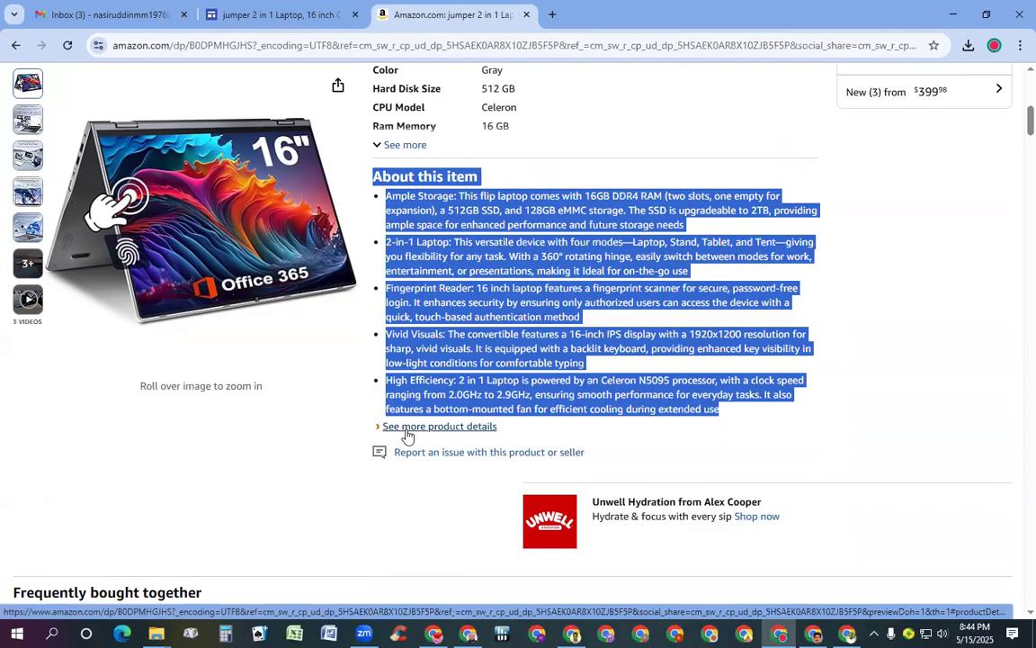
left_click(236, 14)
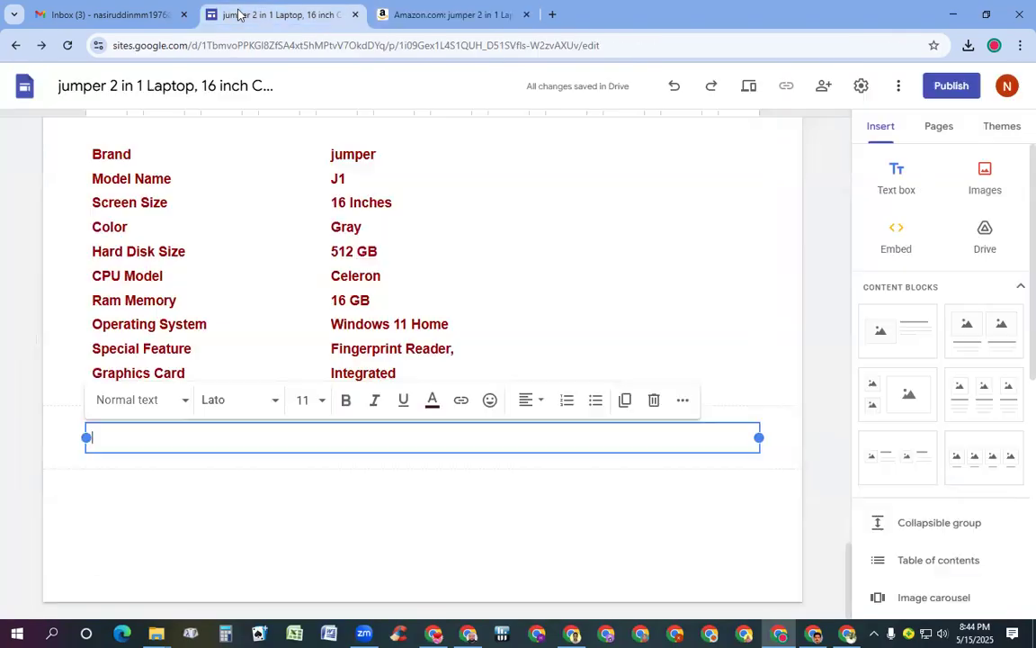
Paste the About this item bullets into the new box as bold, blue, size 14 text
left_click(153, 434)
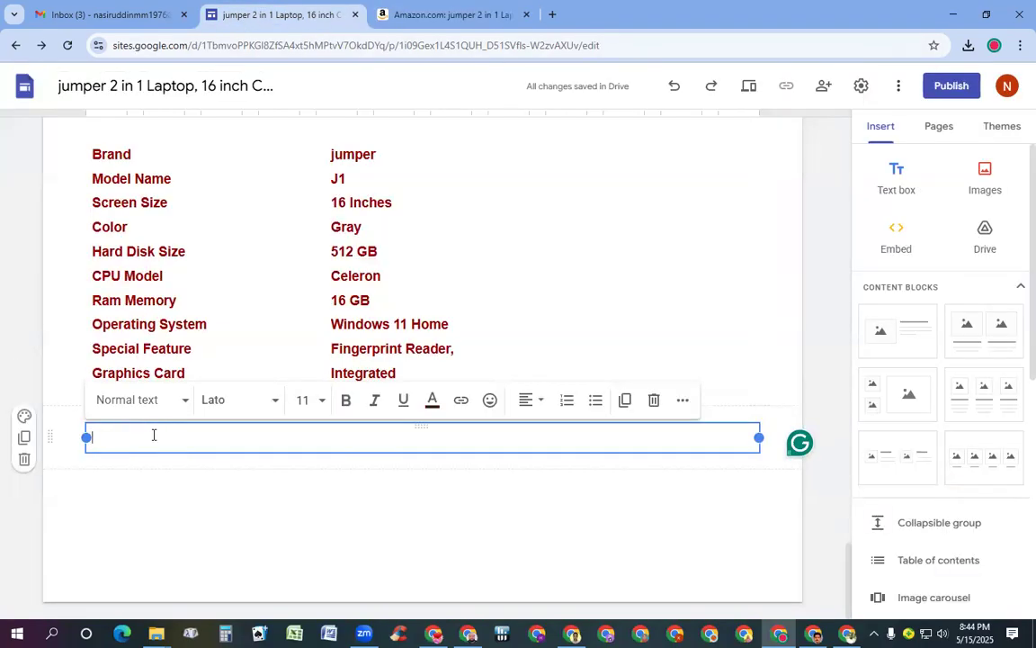
key("ctrl+v")
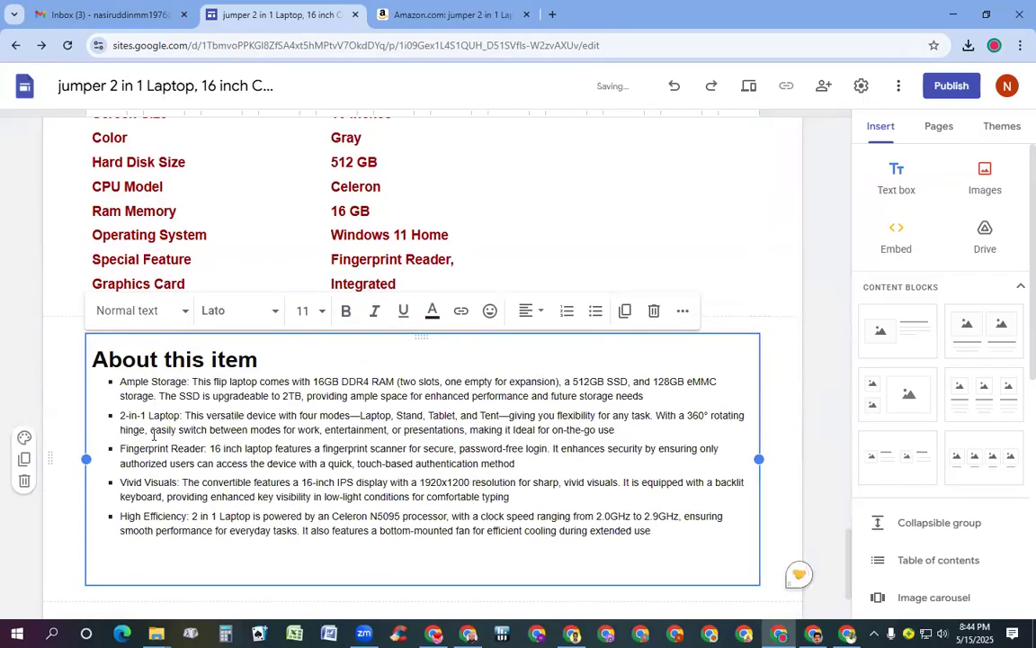
key("ctrl+a")
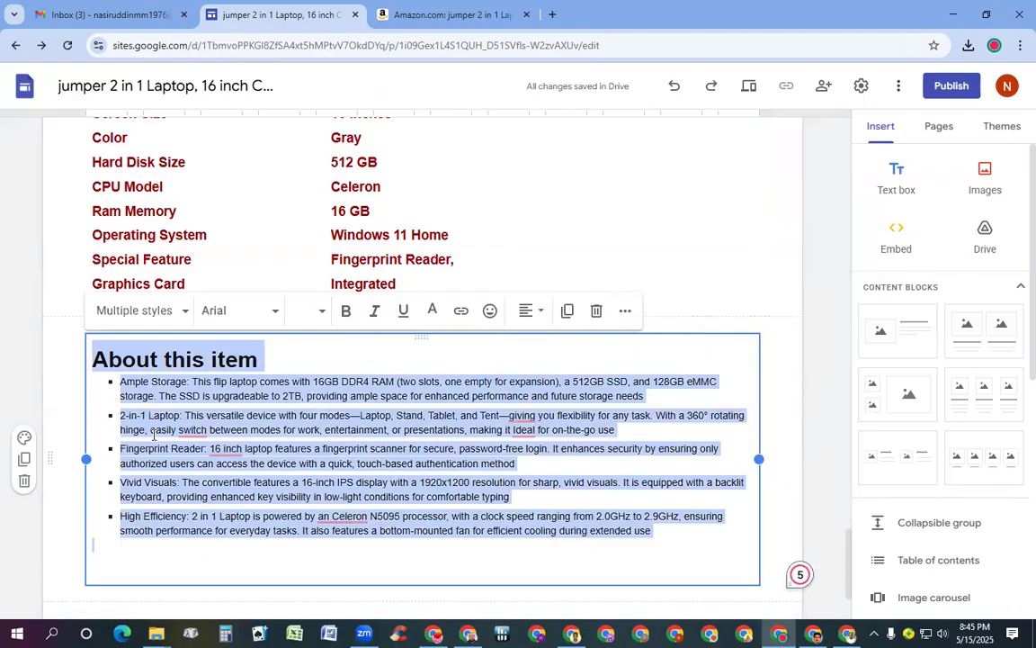
left_click(324, 312)
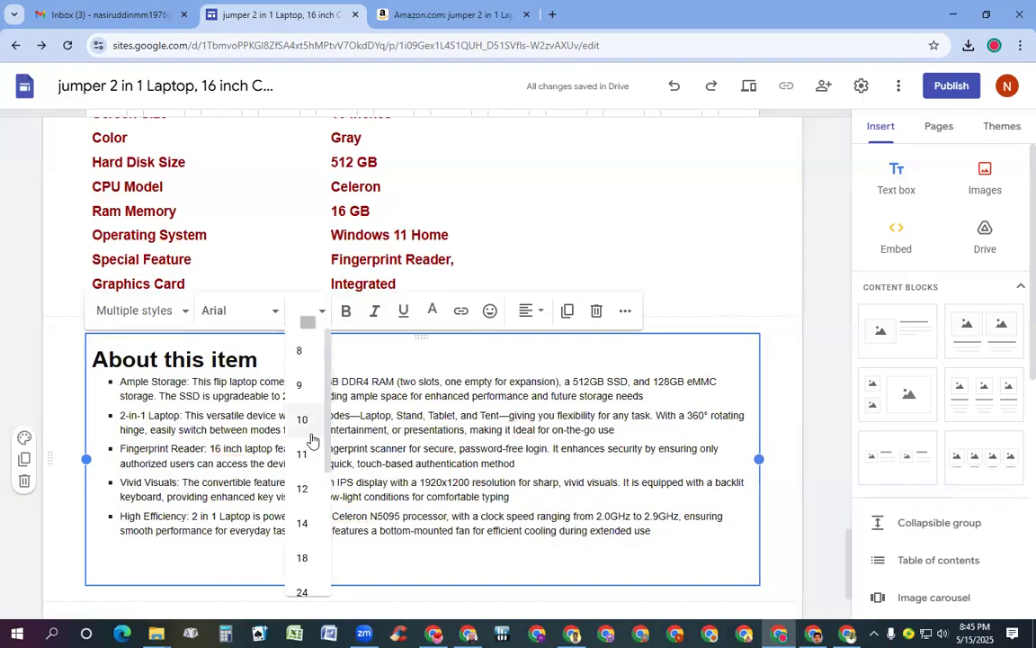
left_click(302, 522)
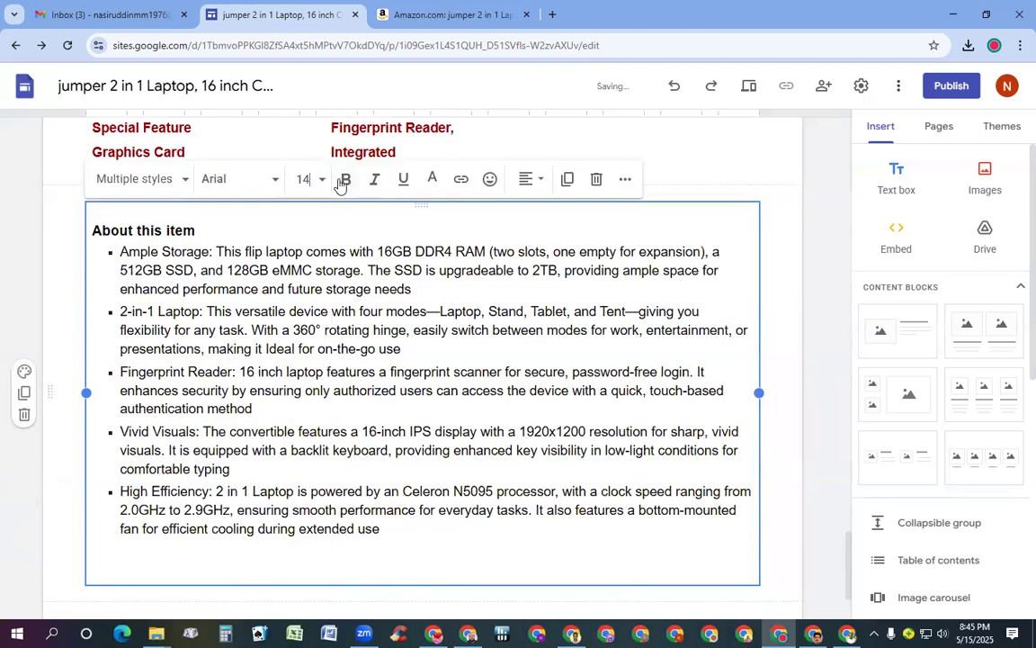
left_click(345, 179)
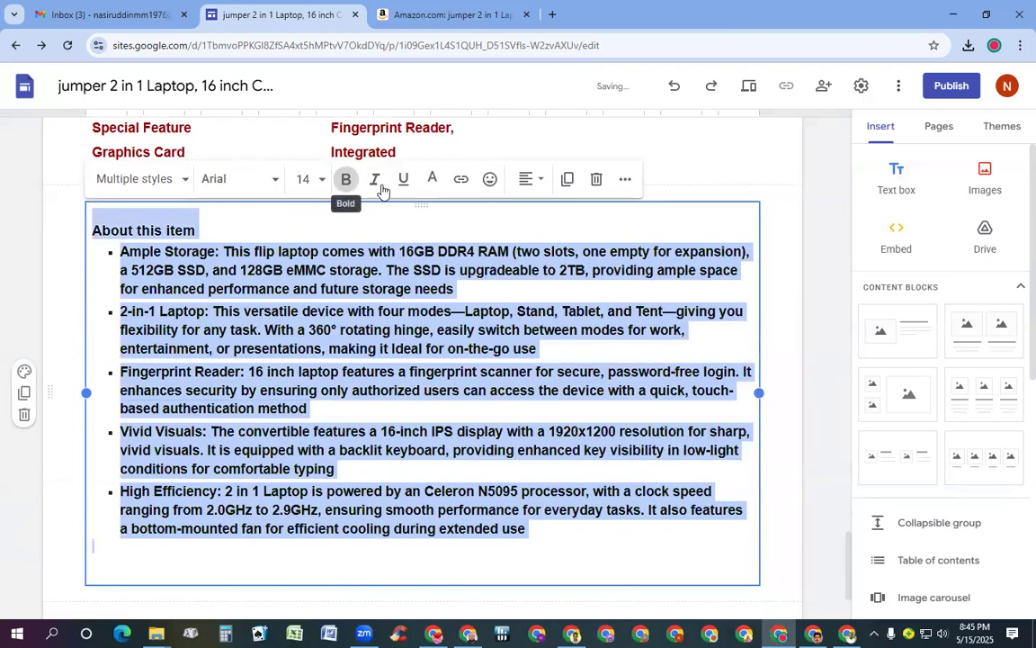
left_click(432, 178)
left_click(512, 235)
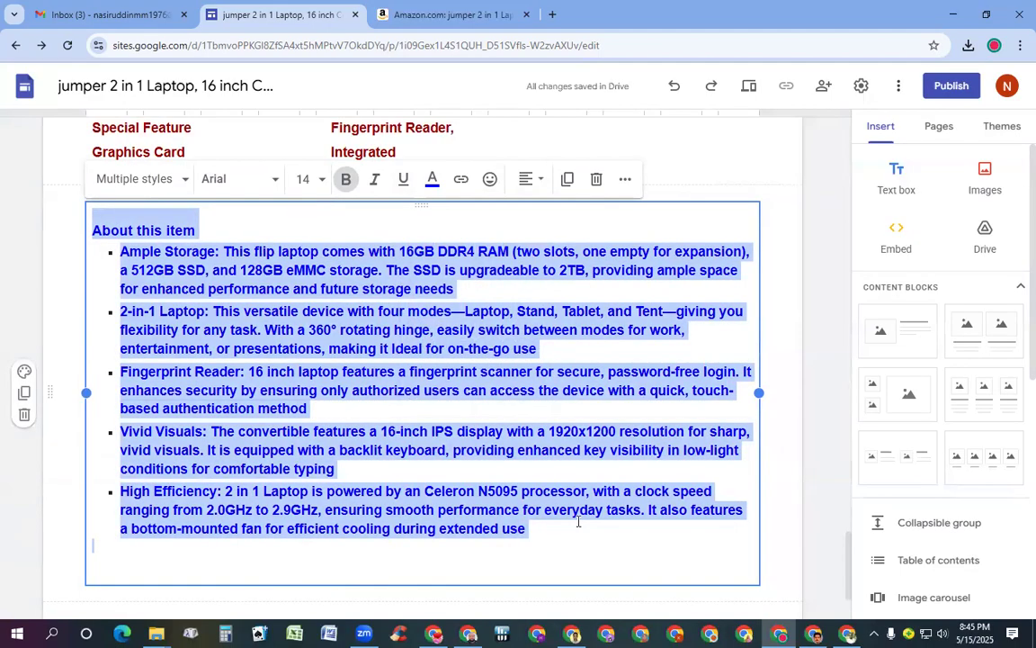
Add a new bullet after 'extended use' reading 'Click for Buy'
left_click(107, 564)
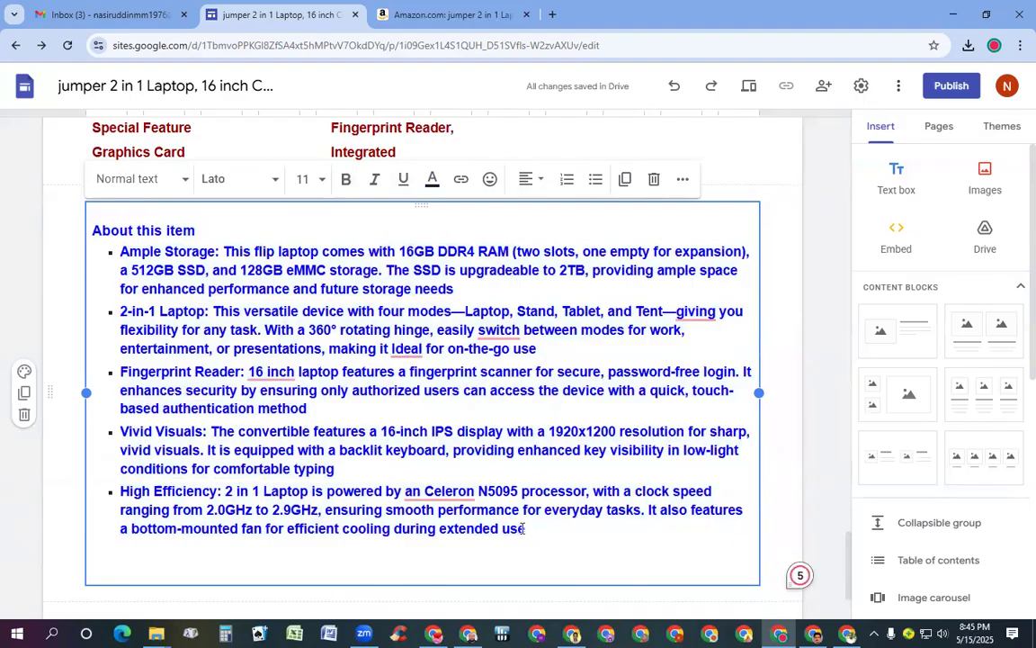
left_click(529, 529)
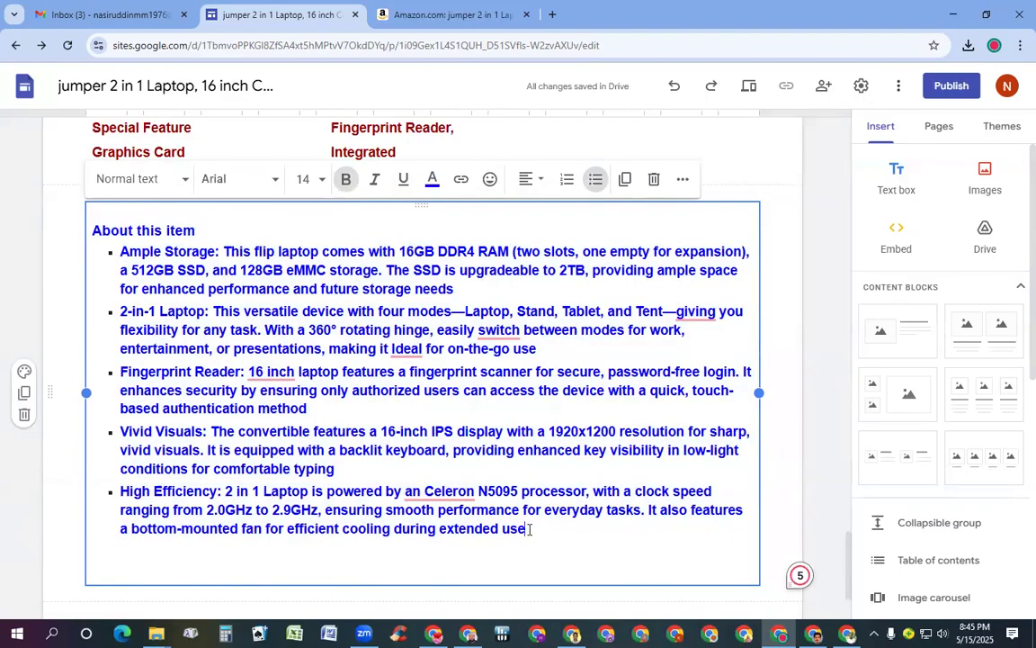
key("Return")
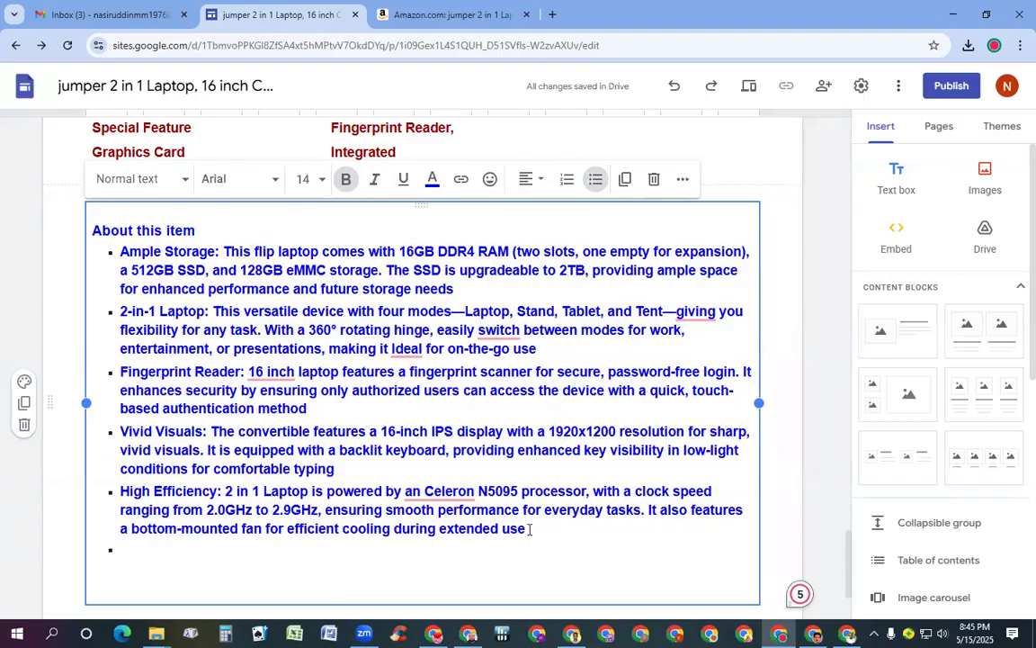
type("Click")
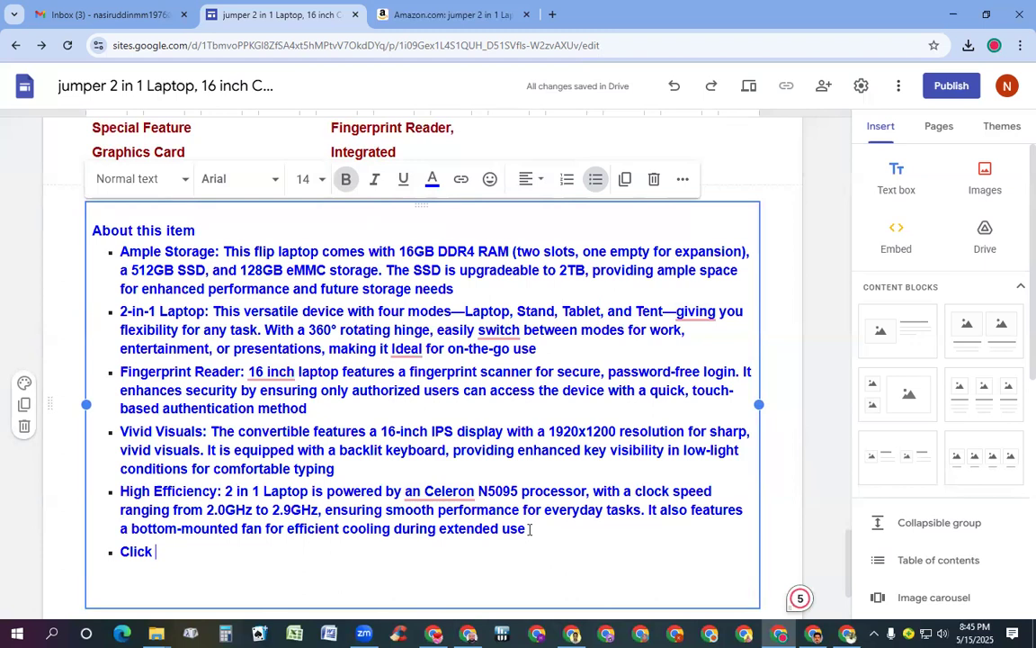
type("for ")
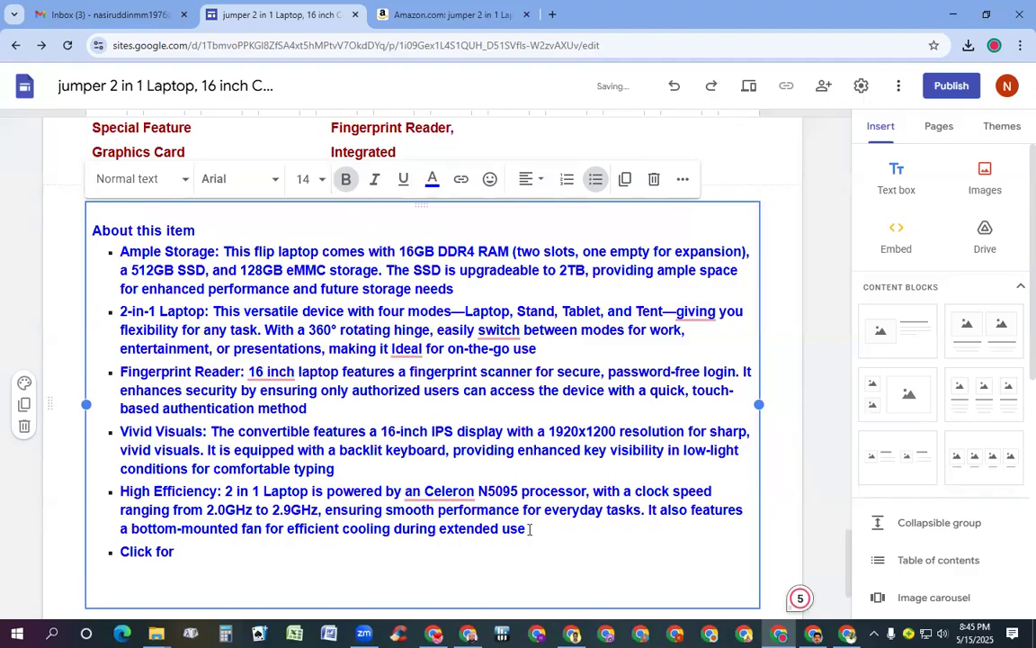
type("Buy")
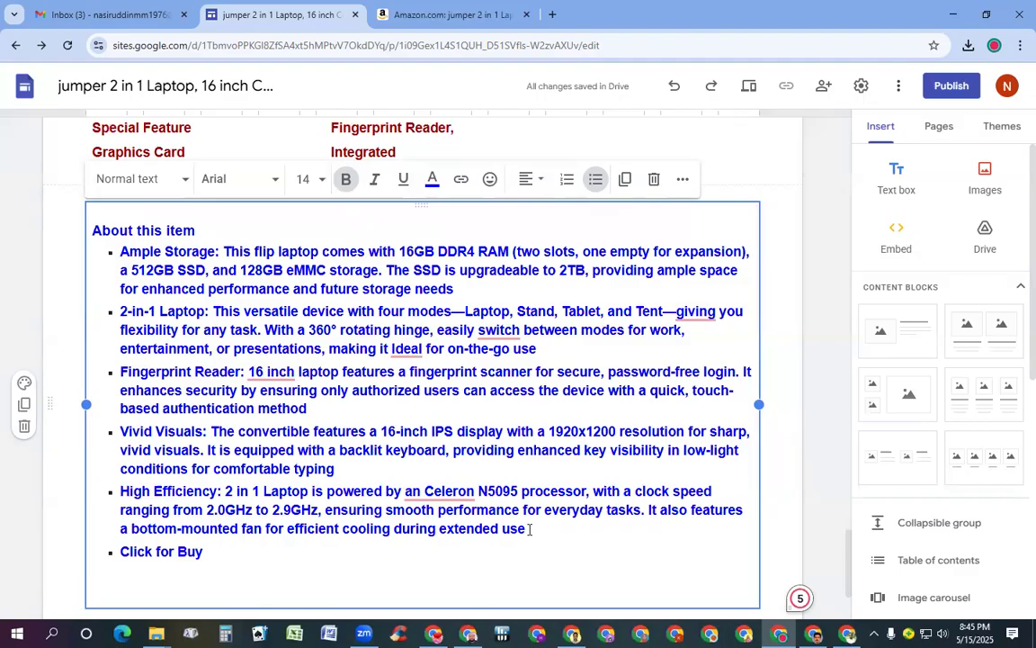
Append '>>>' so the last bullet reads 'Click for Buy >>>'
type(">>>")
Copy the jumper 2 in 1 laptop's Amazon share link and return to the site editor
left_click(444, 12)
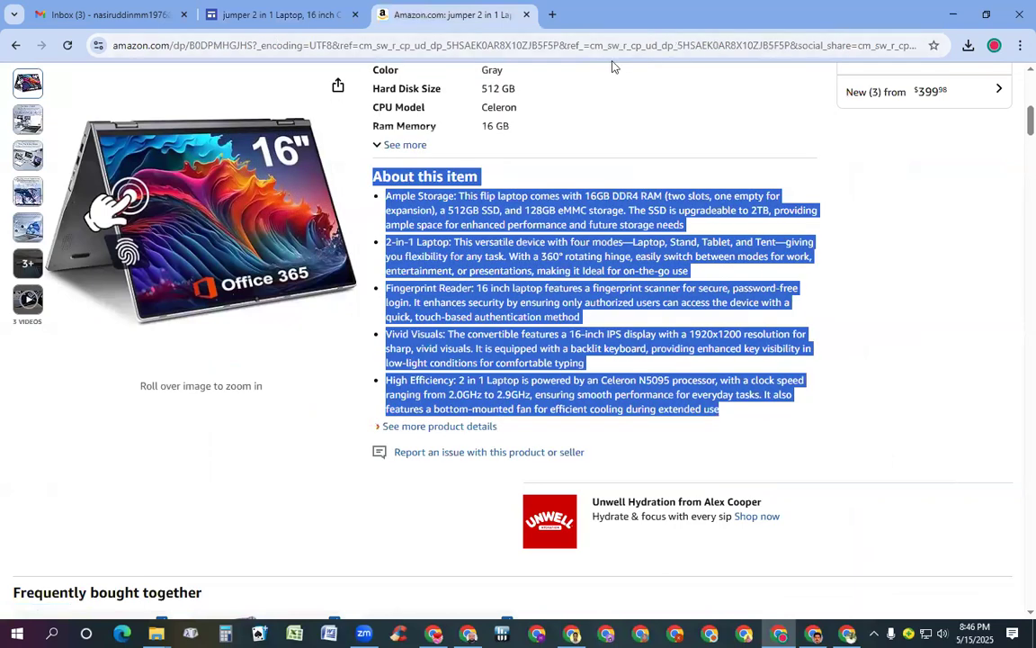
left_click(337, 88)
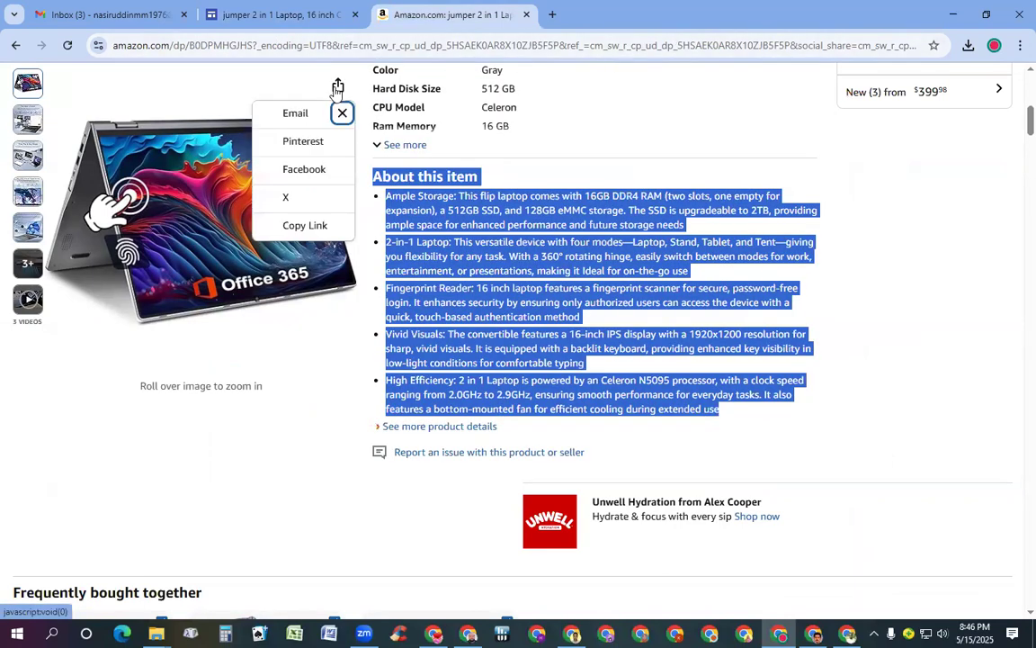
left_click(306, 225)
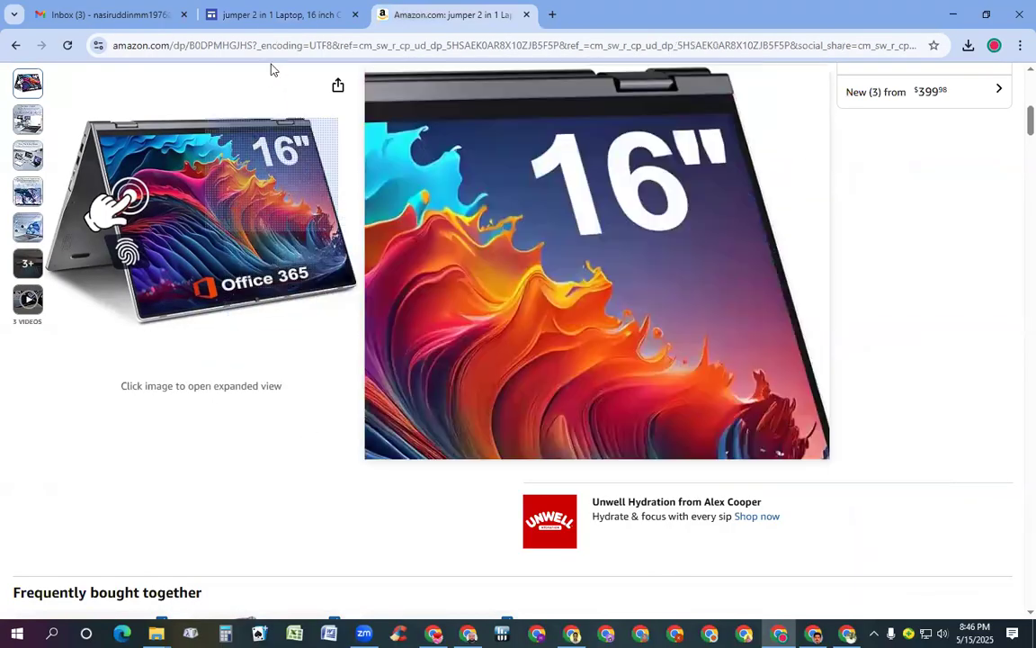
left_click(259, 15)
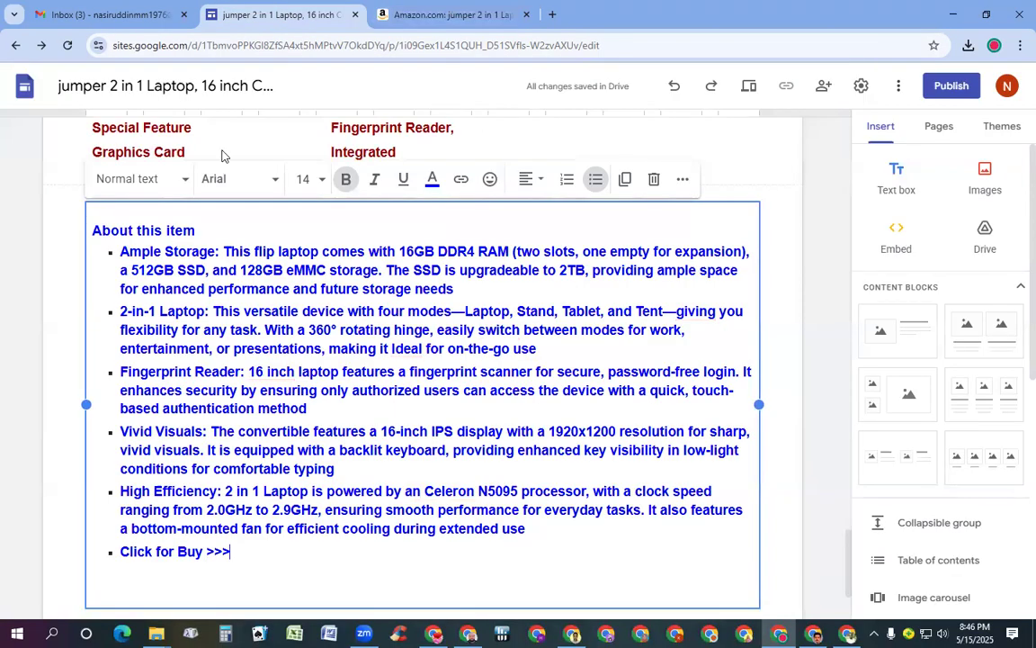
triple_click(158, 553)
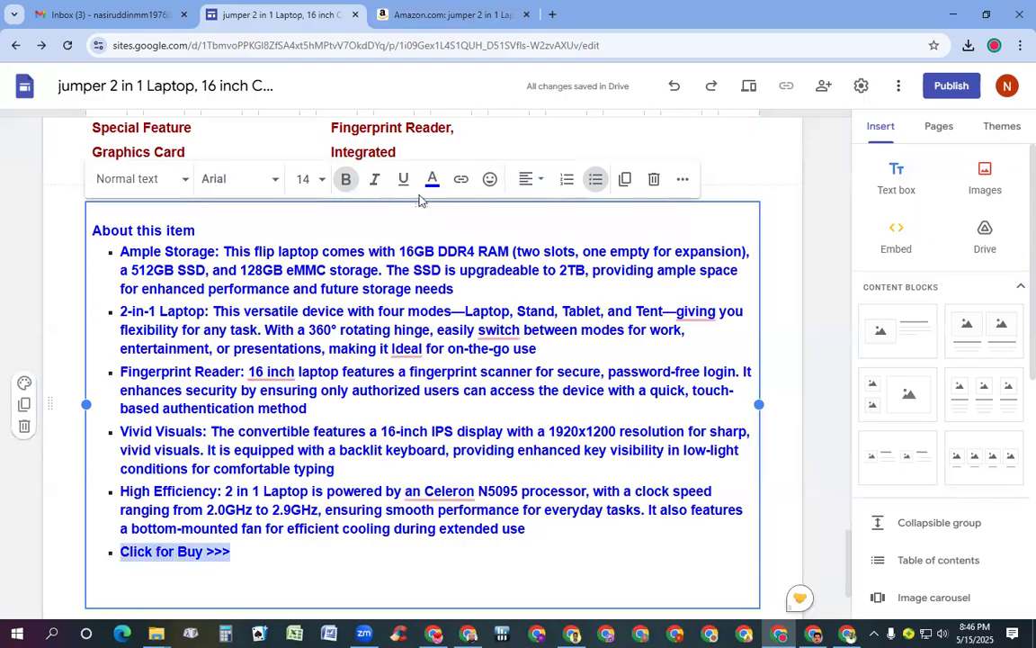
left_click(461, 180)
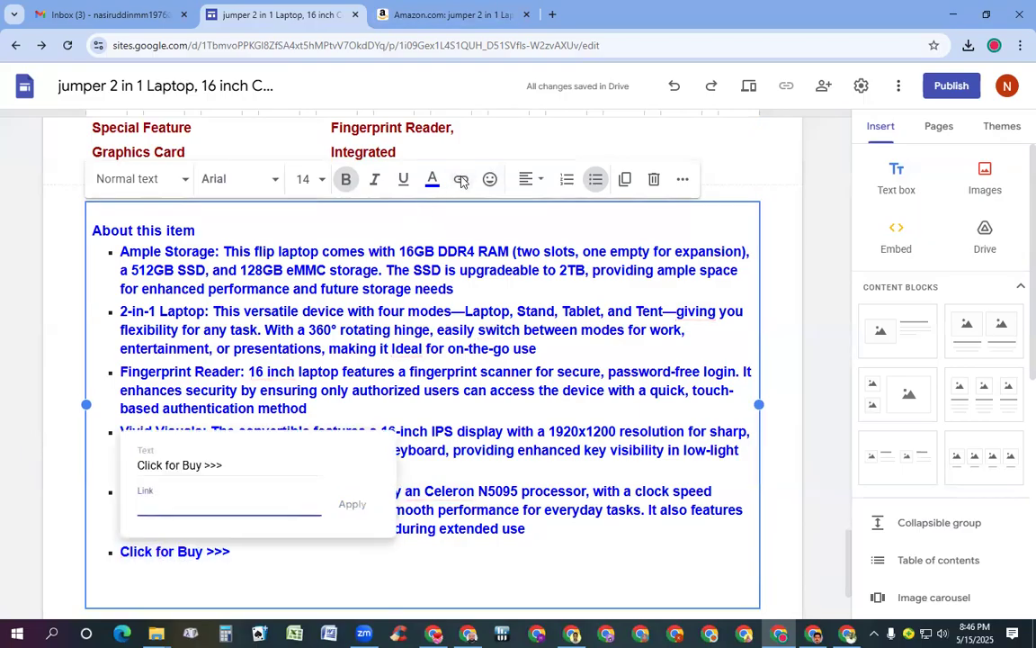
type("https://a.co/d/2oNsYut")
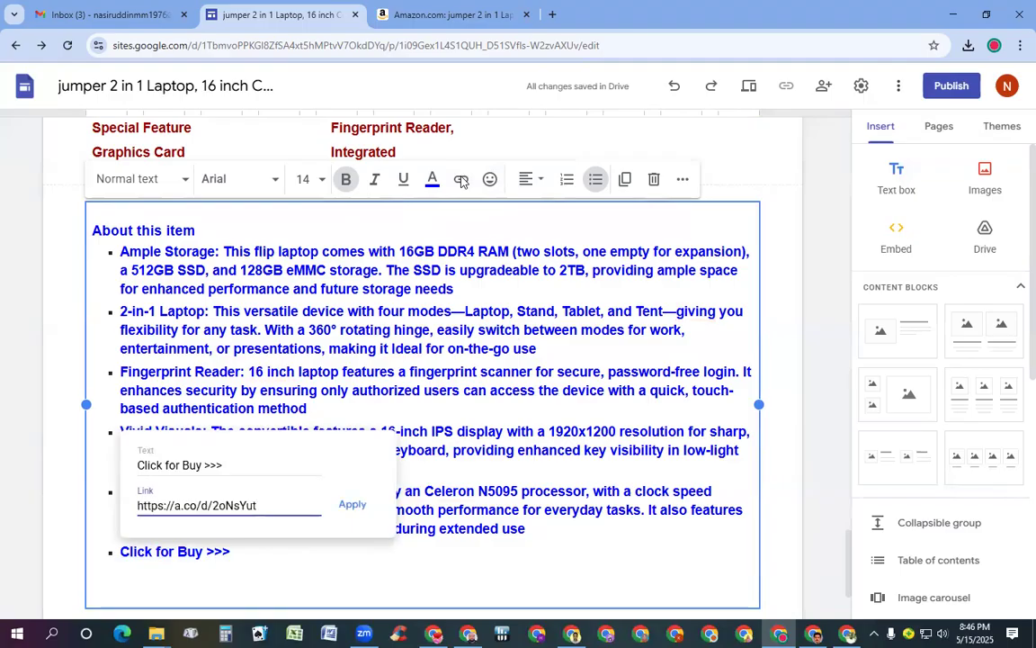
left_click(344, 506)
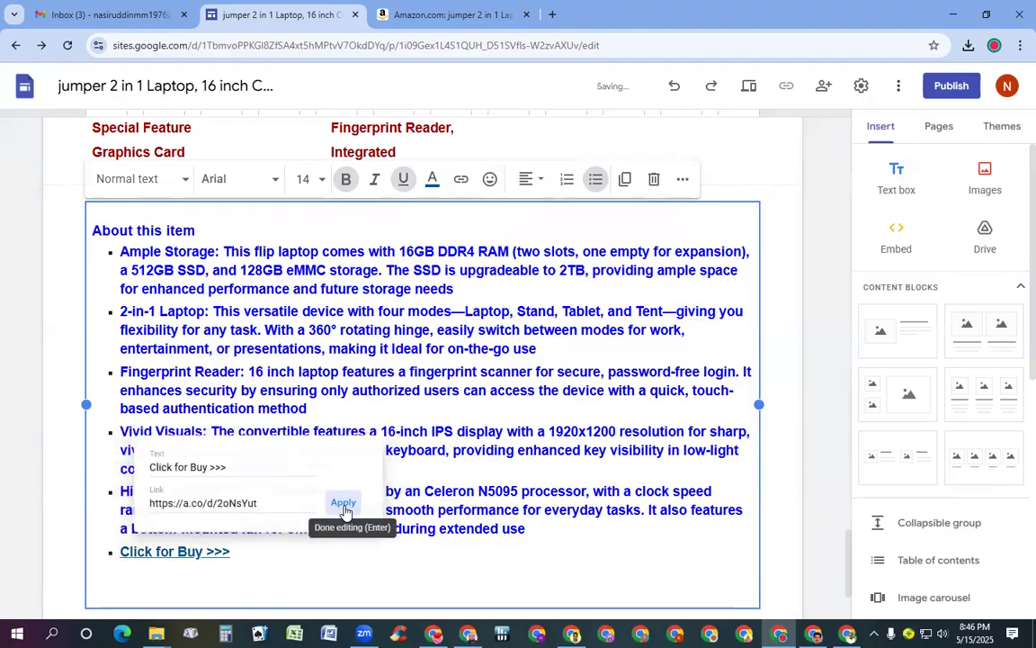
Colour the 'Click for Buy >>>' link text red
left_click_drag(232, 551, 116, 551)
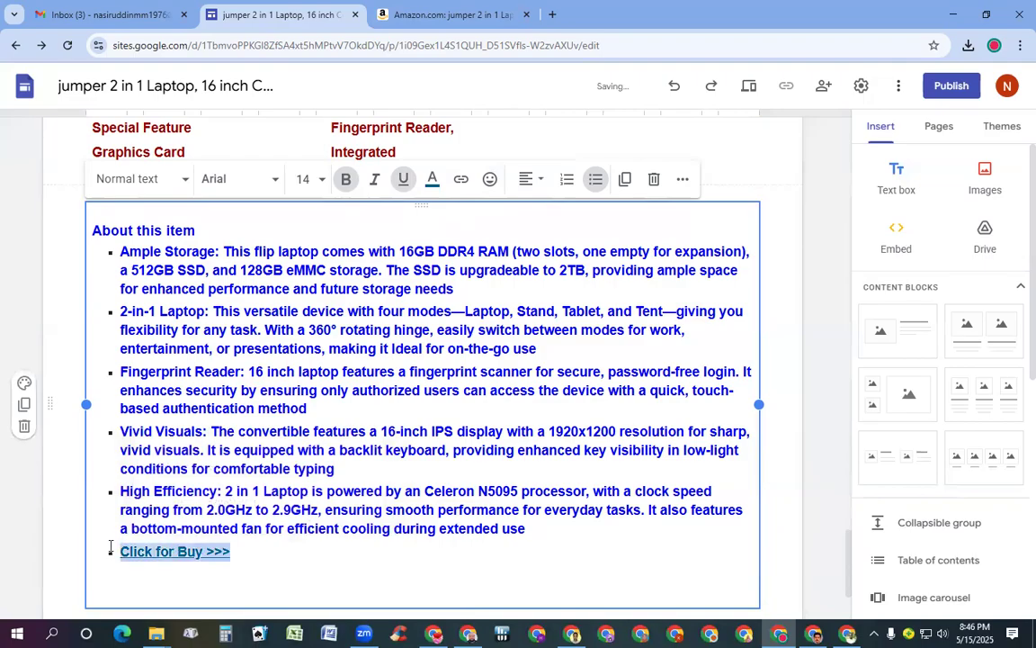
left_click(432, 178)
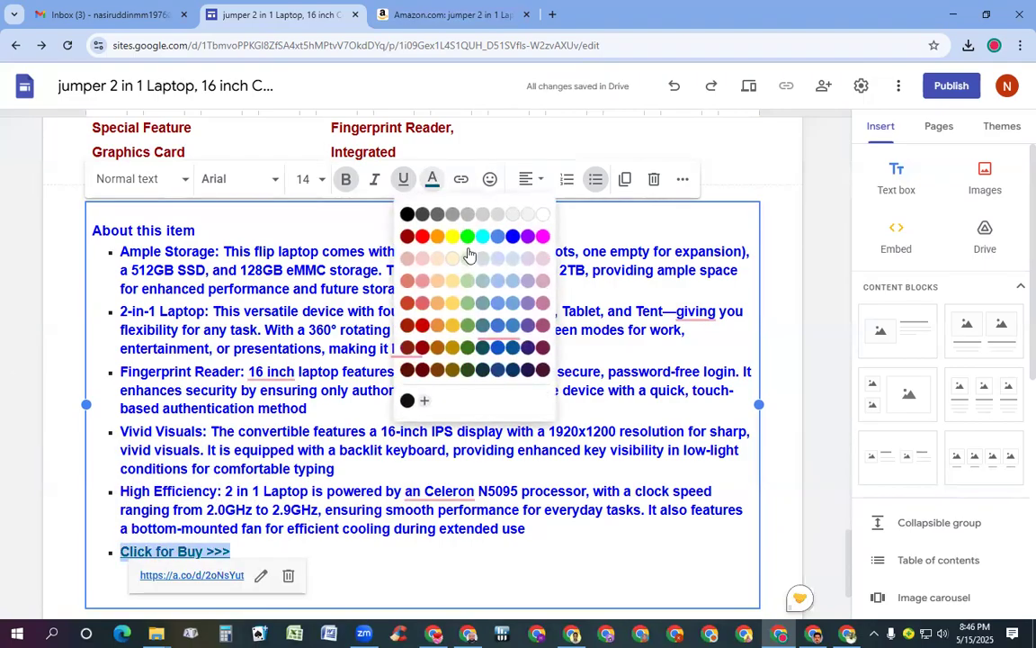
left_click(422, 235)
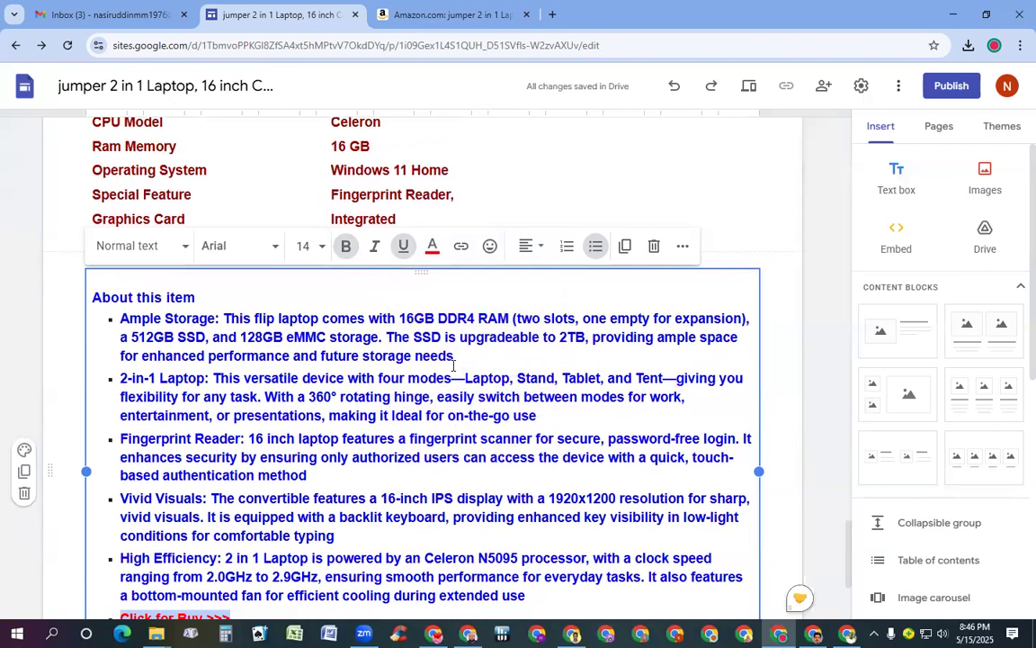
scroll(456, 367, "down", 2)
scroll(456, 369, "up", 10)
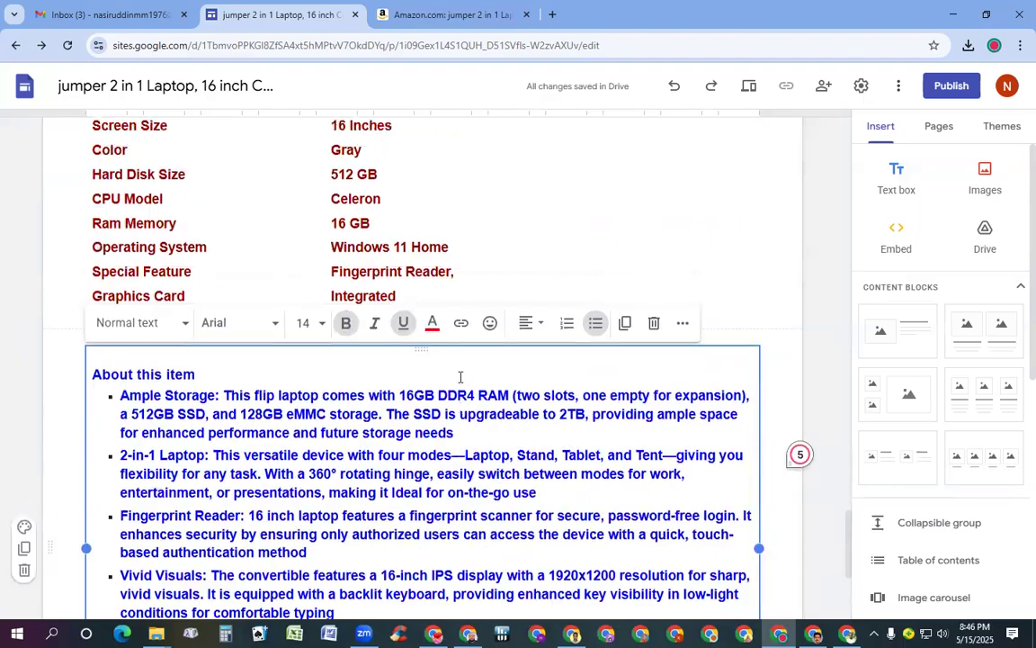
scroll(461, 377, "up", 15)
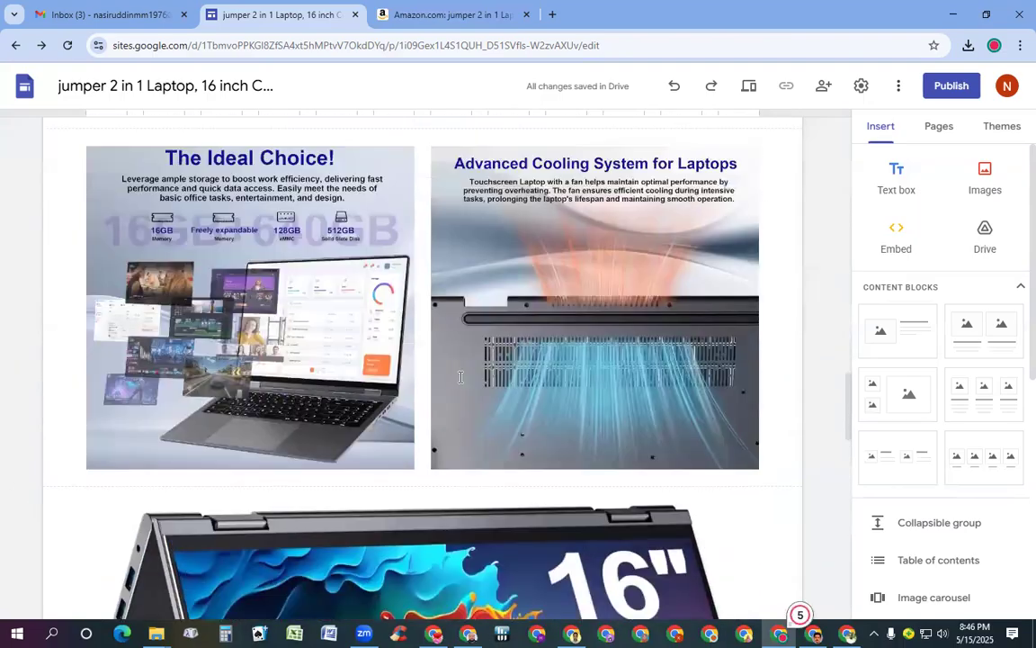
scroll(460, 377, "up", 10)
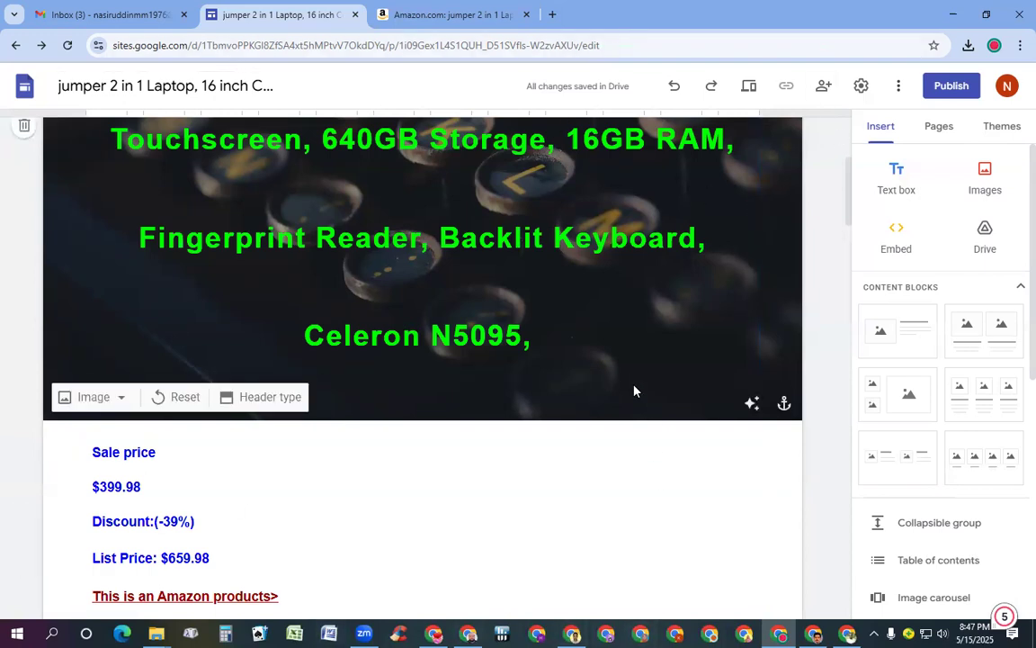
left_click(209, 86)
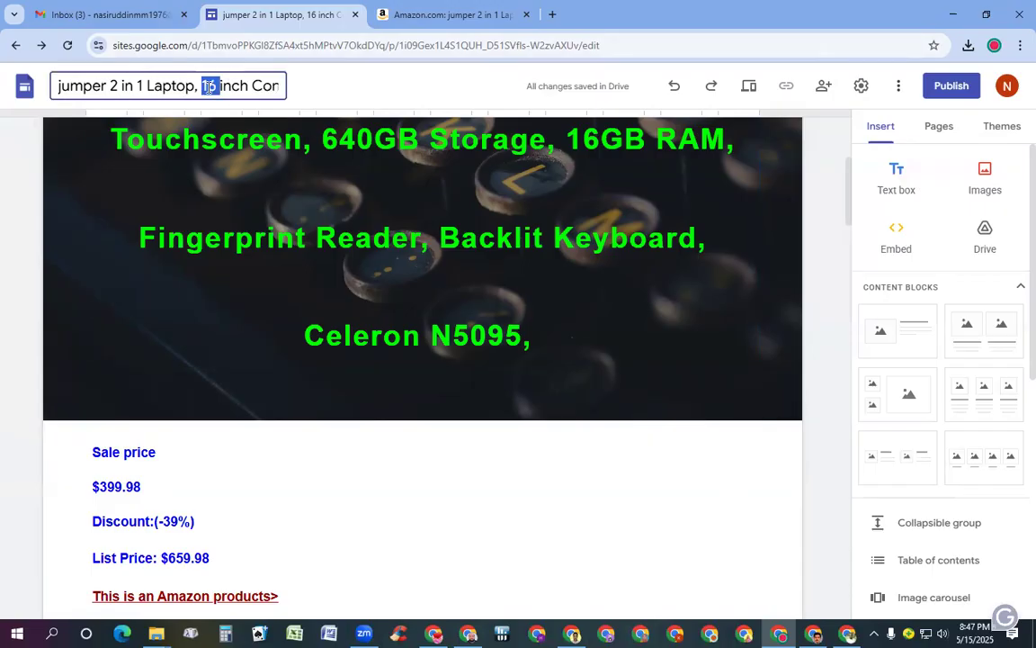
triple_click(209, 86)
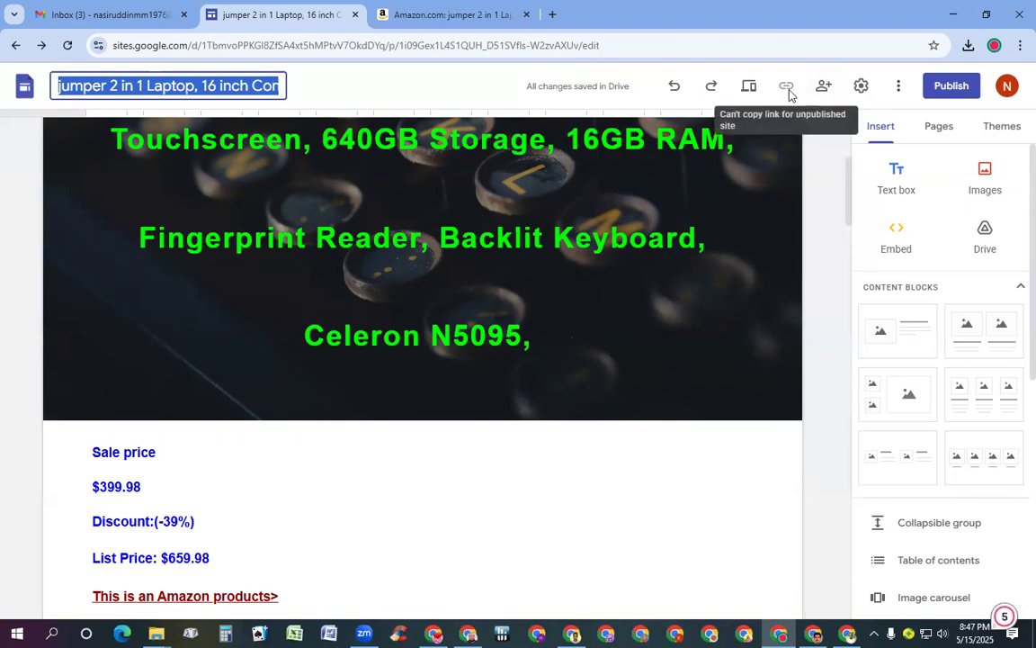
Publish to jumper2in1laptop16inchconverti with draft access for anyone with the link, then view the live site
left_click(950, 89)
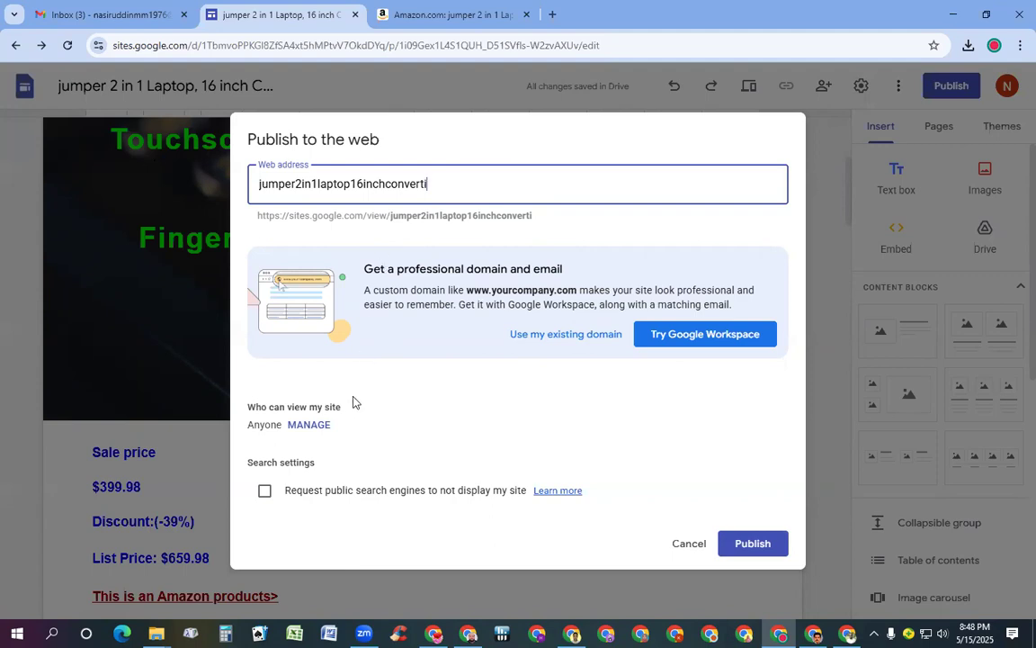
left_click(319, 429)
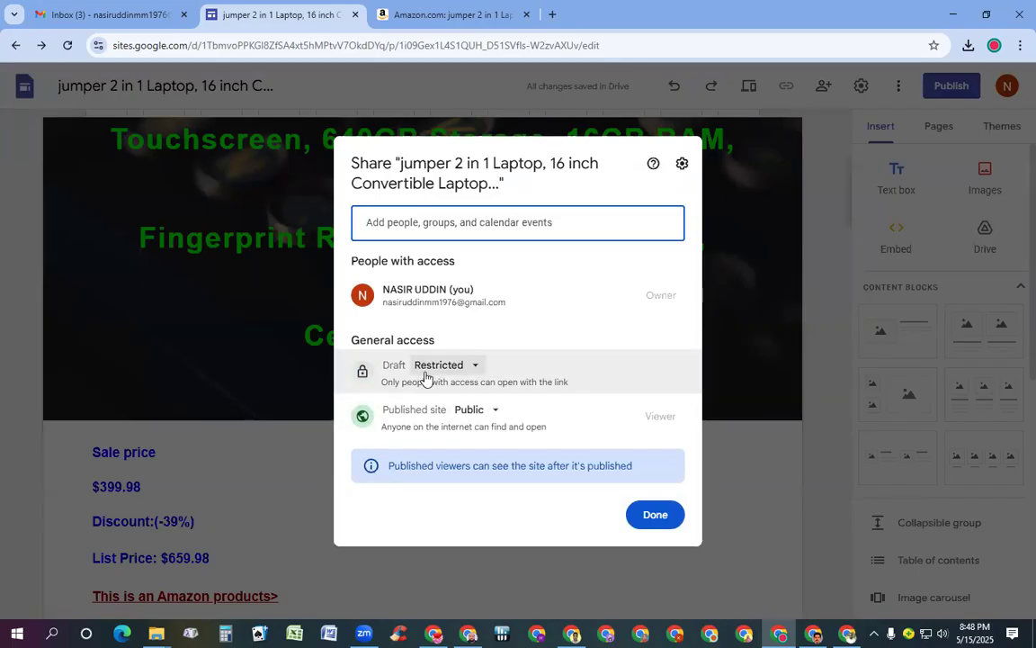
left_click(474, 367)
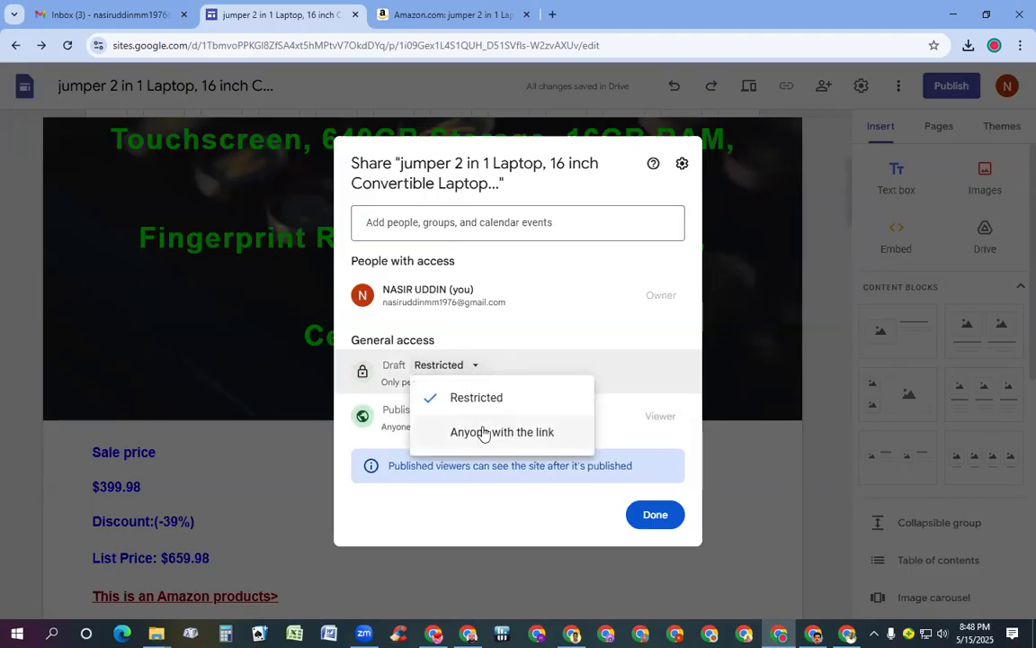
left_click(483, 434)
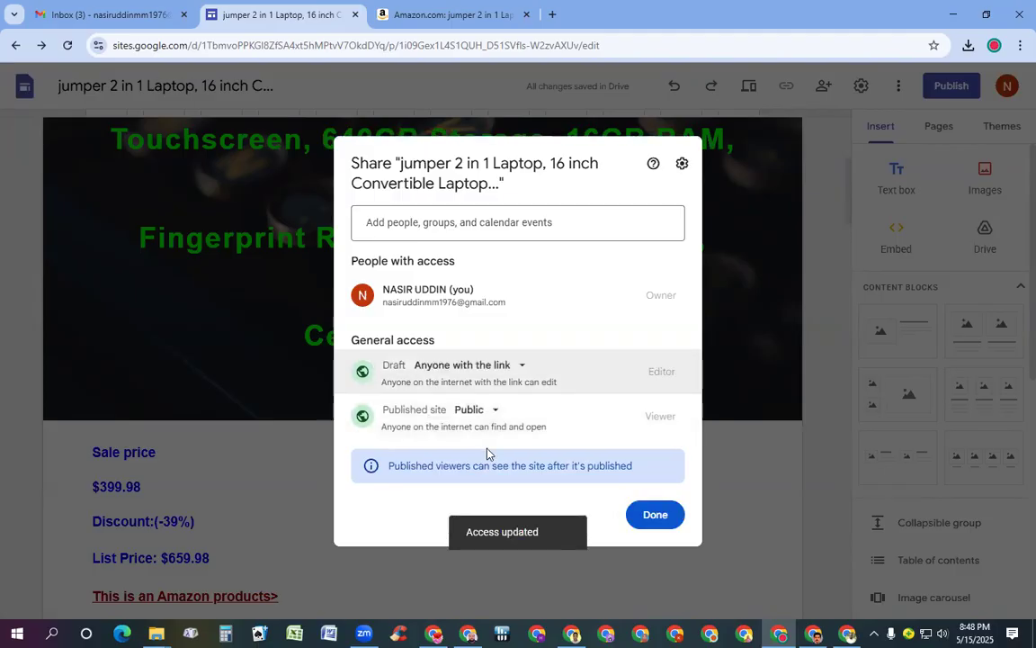
left_click(653, 516)
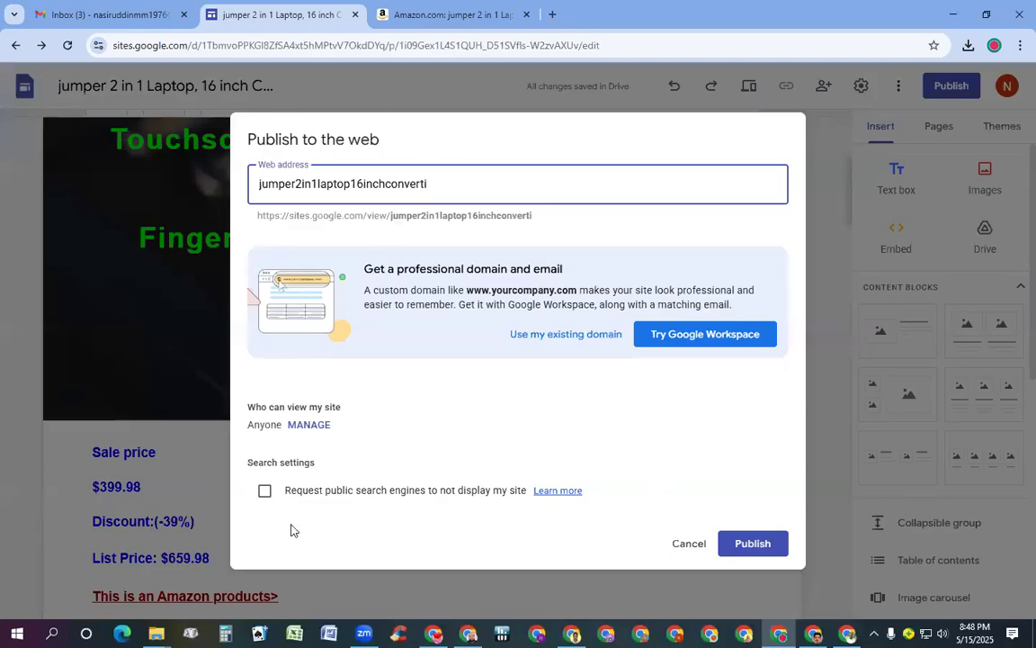
key("Return")
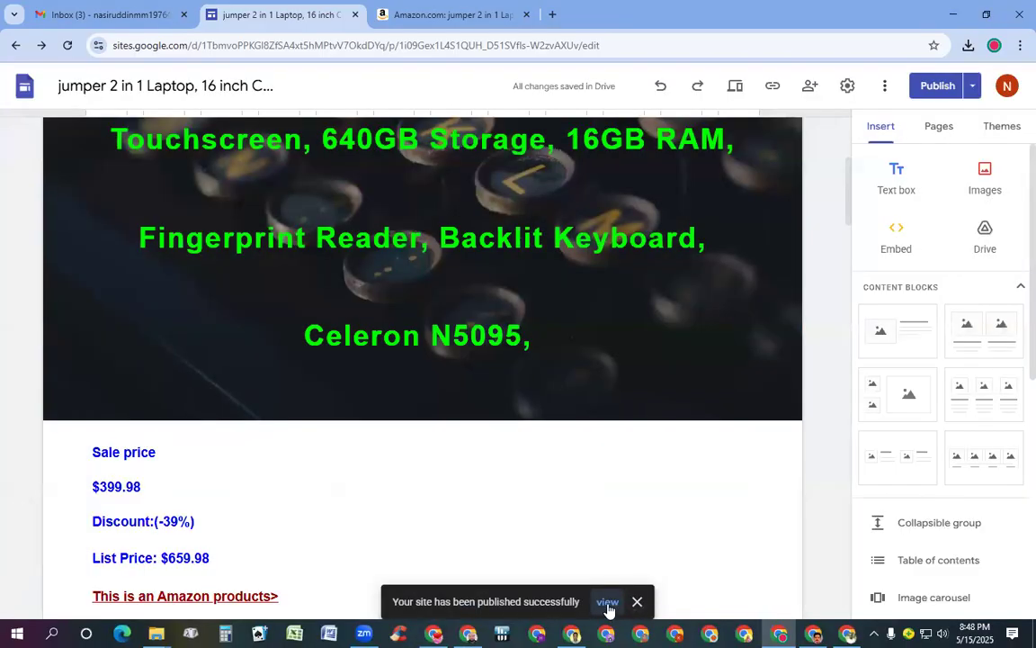
left_click(607, 602)
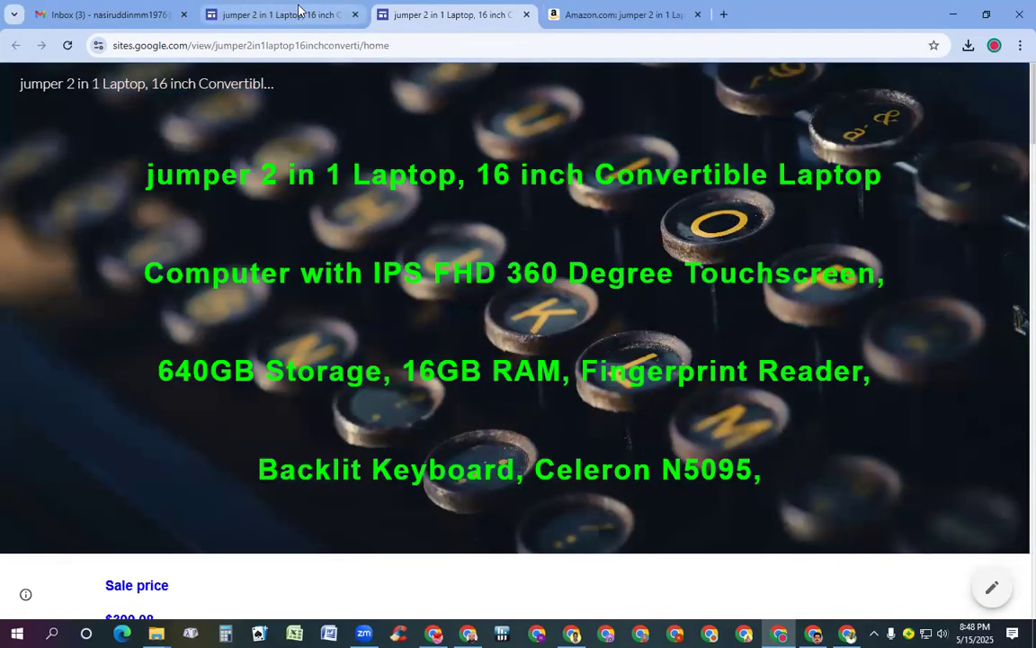
Switch between the site editor and the published site tabs to compare them
left_click(298, 13)
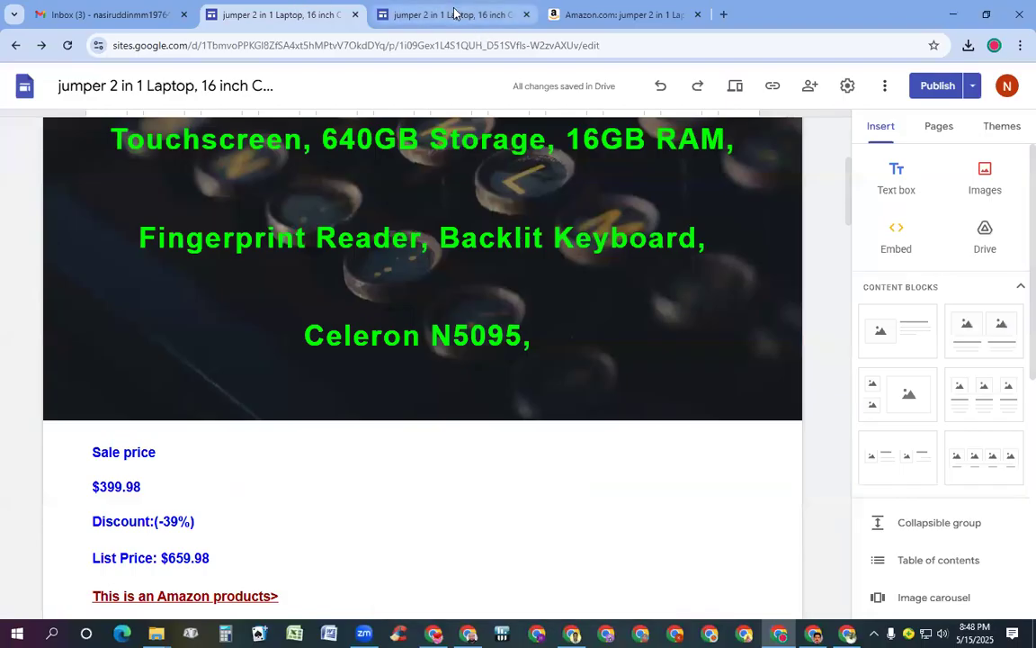
left_click(454, 14)
left_click(270, 17)
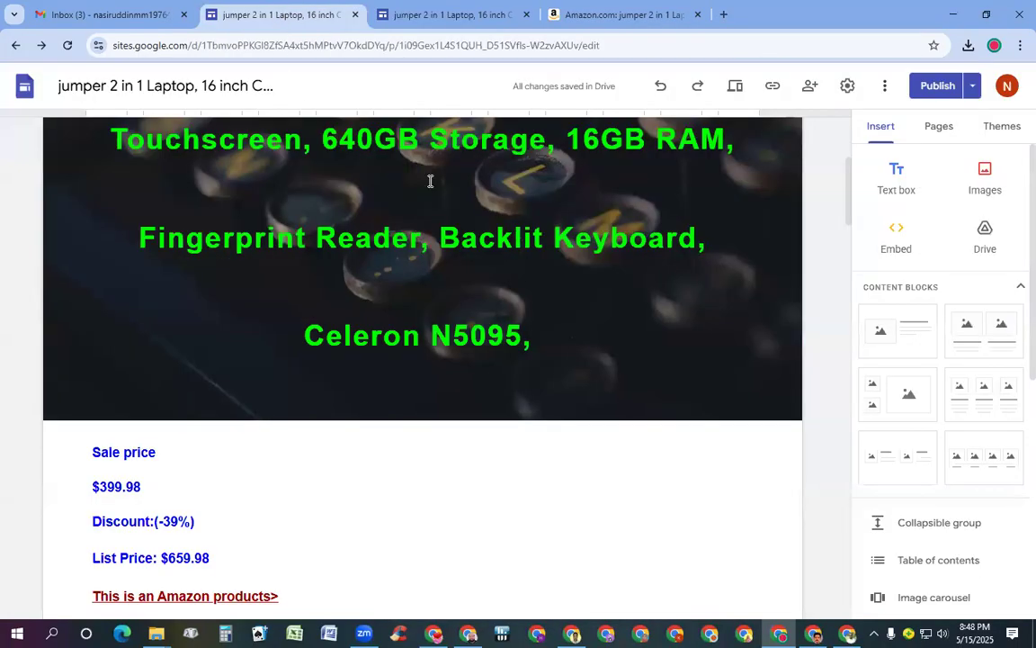
scroll(558, 243, "up", 3)
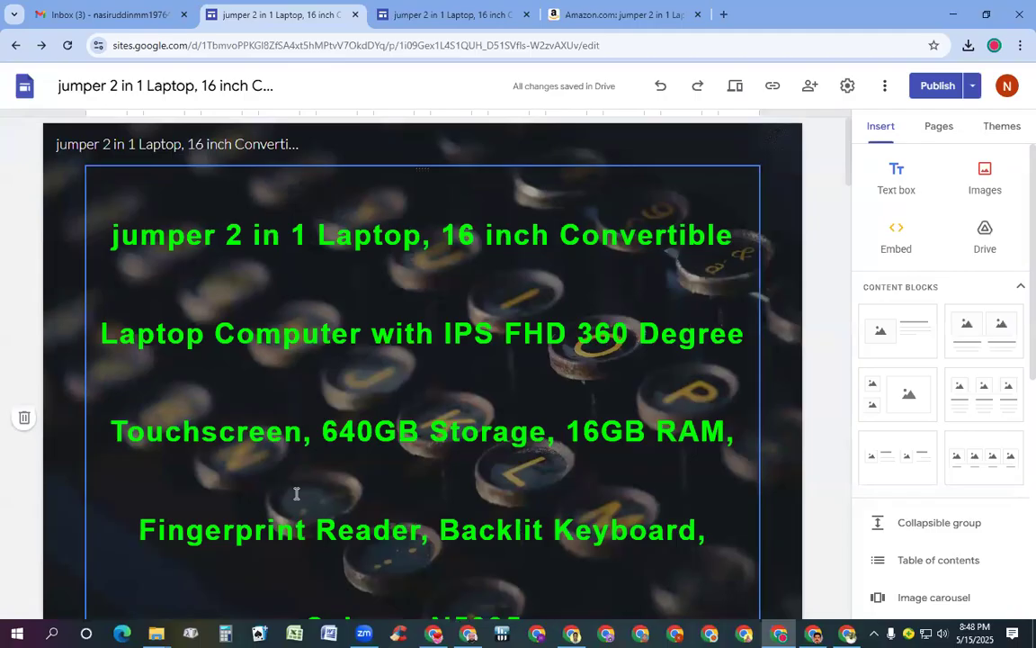
scroll(624, 478, "down", 3)
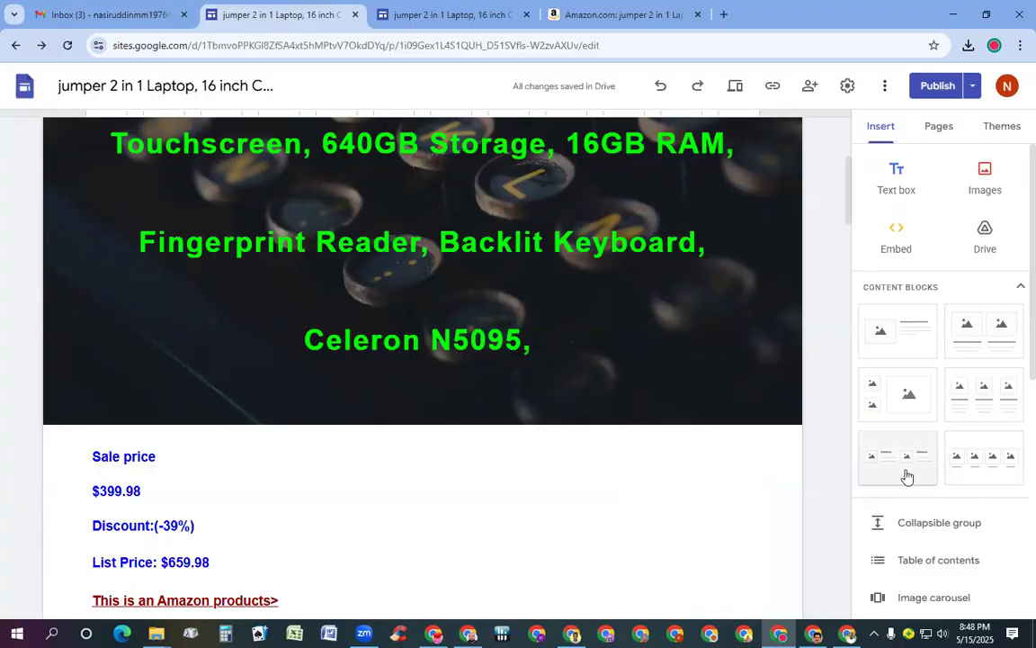
Scroll the published home page down to the red 'Click for Buy >>>' link and follow it
left_click(460, 15)
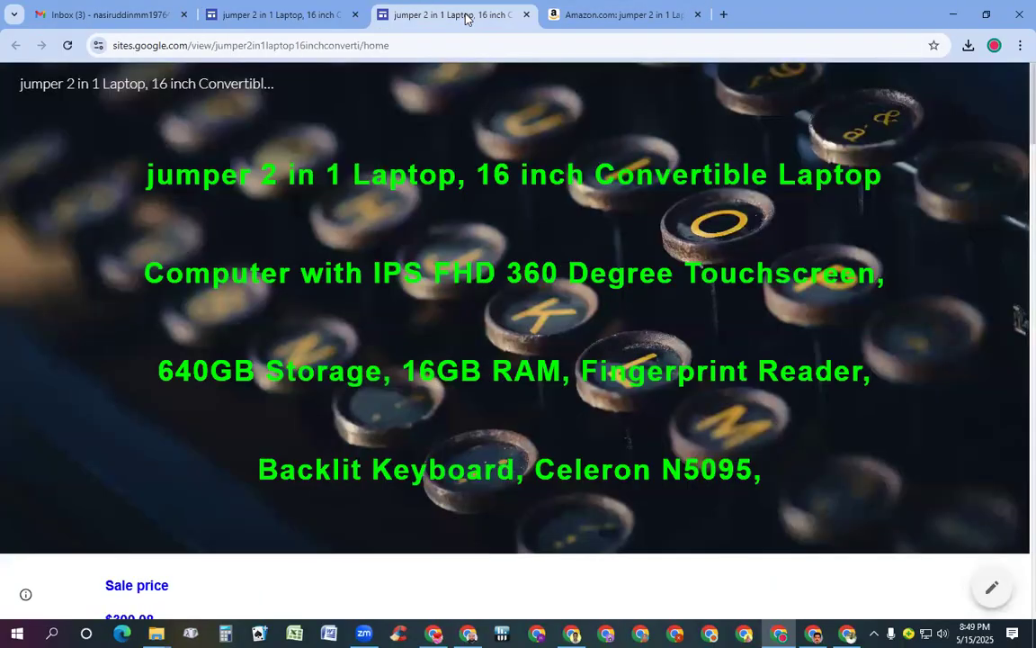
scroll(467, 366, "down", 3)
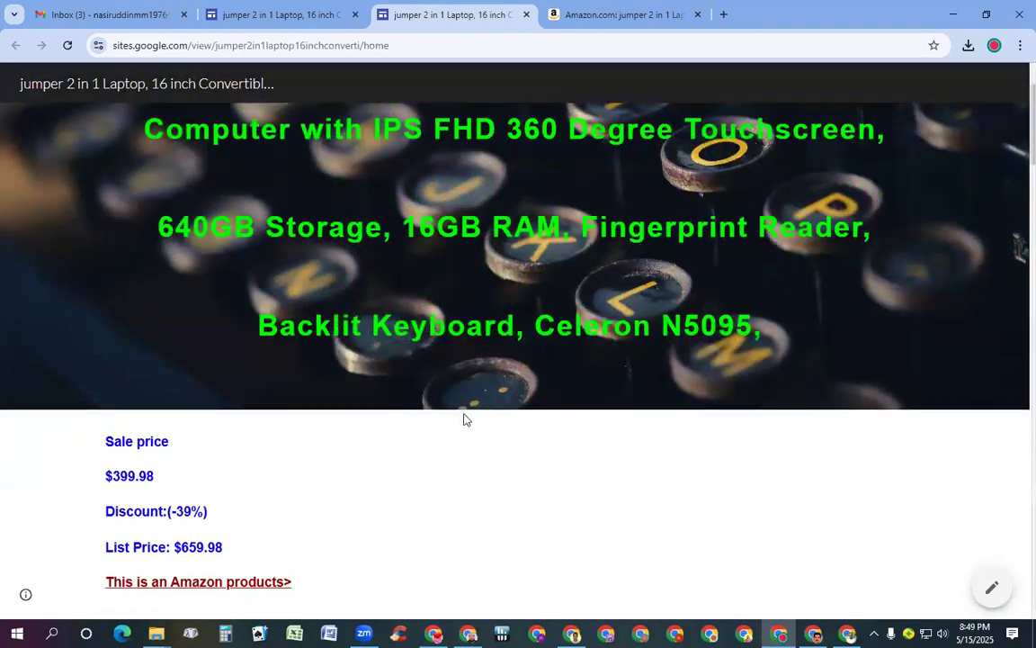
scroll(477, 351, "up", 1)
scroll(481, 346, "down", 3)
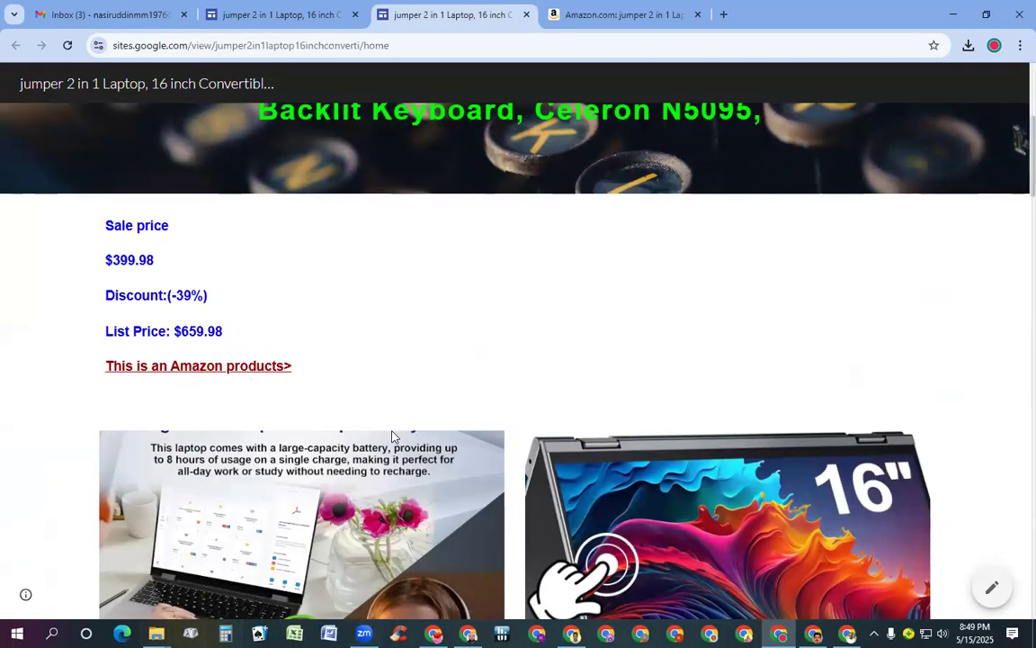
scroll(396, 428, "down", 2)
scroll(395, 427, "down", 3)
scroll(393, 438, "down", 8)
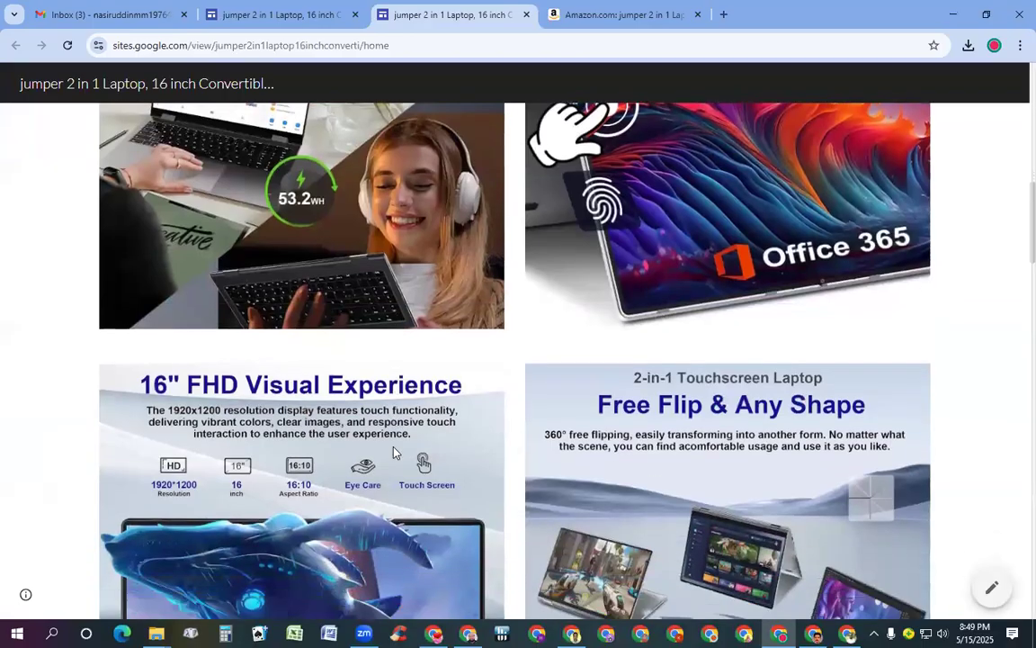
scroll(397, 477, "down", 11)
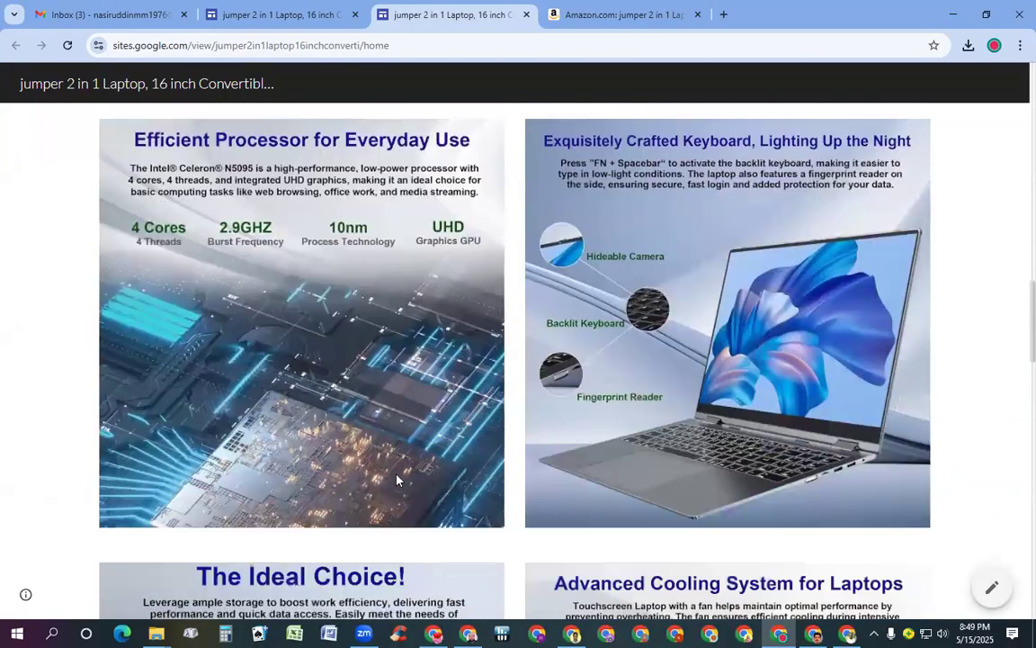
scroll(397, 497, "down", 4)
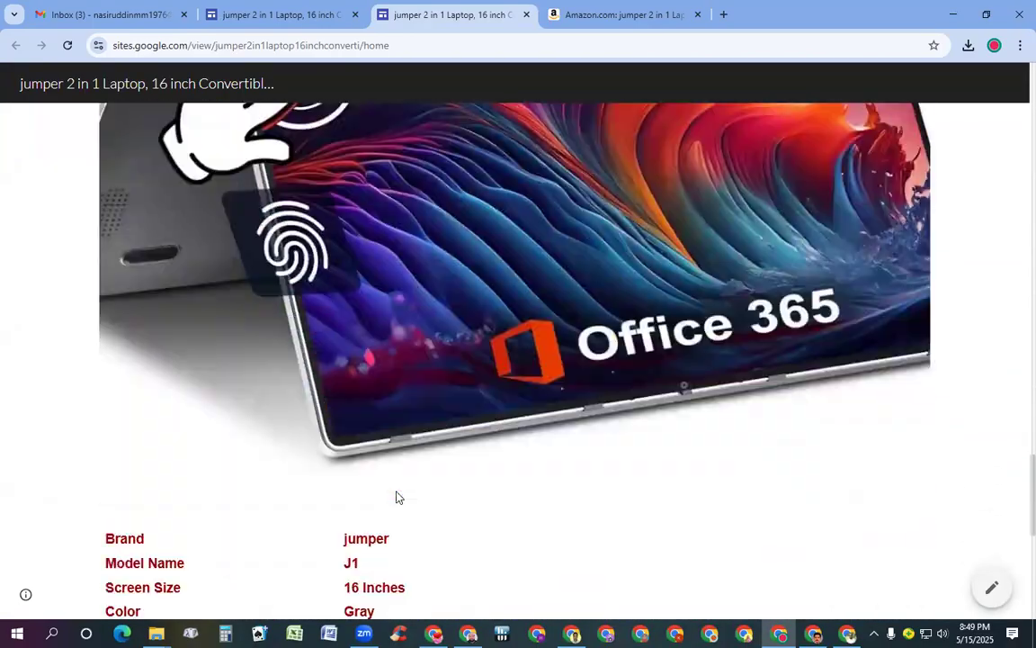
scroll(398, 492, "up", 4)
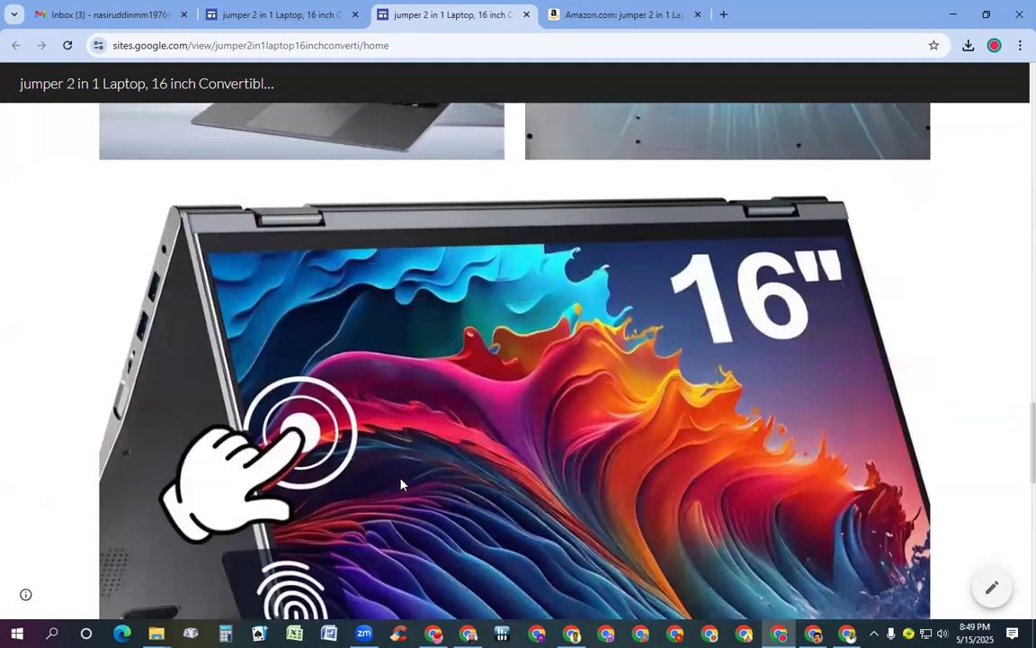
scroll(400, 486, "down", 6)
scroll(402, 474, "down", 3)
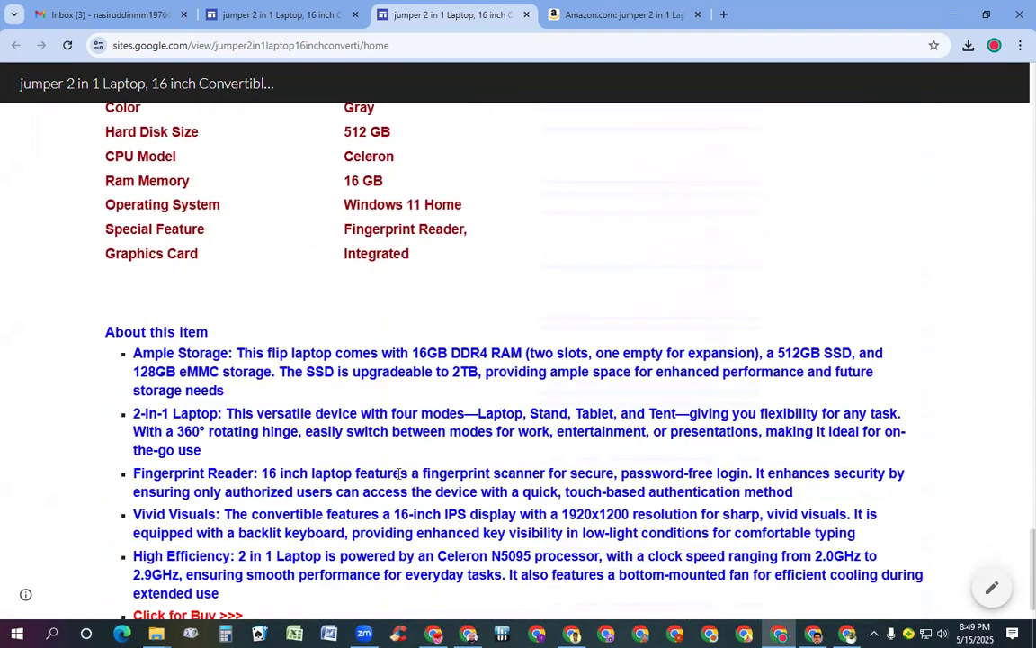
scroll(402, 465, "up", 3)
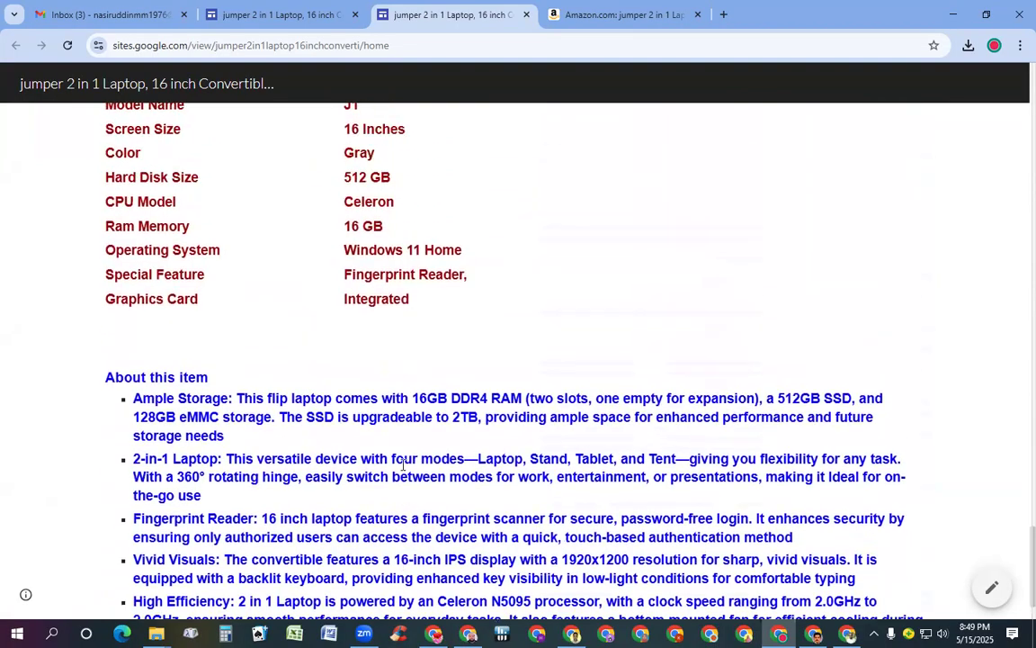
scroll(413, 450, "up", 3)
scroll(421, 440, "up", 10)
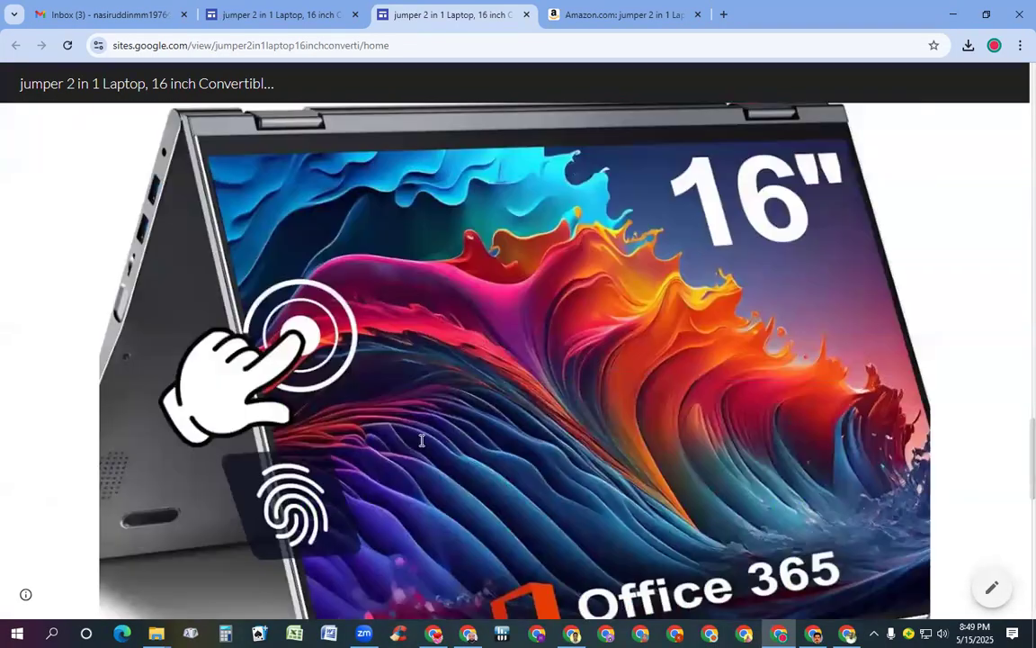
scroll(421, 440, "up", 10)
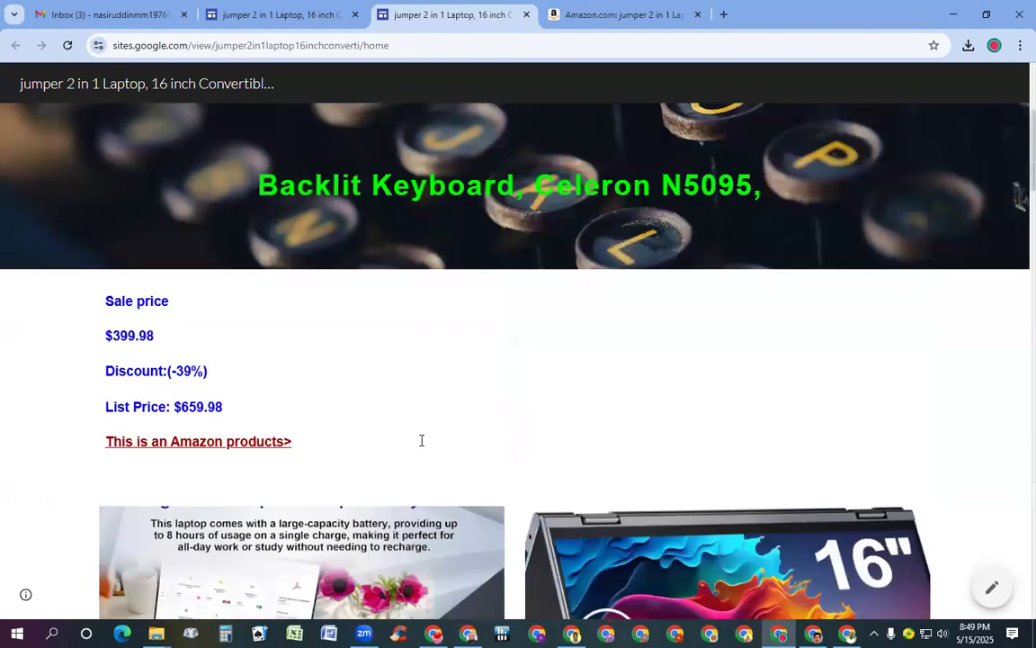
scroll(416, 468, "down", 4)
scroll(278, 455, "down", 8)
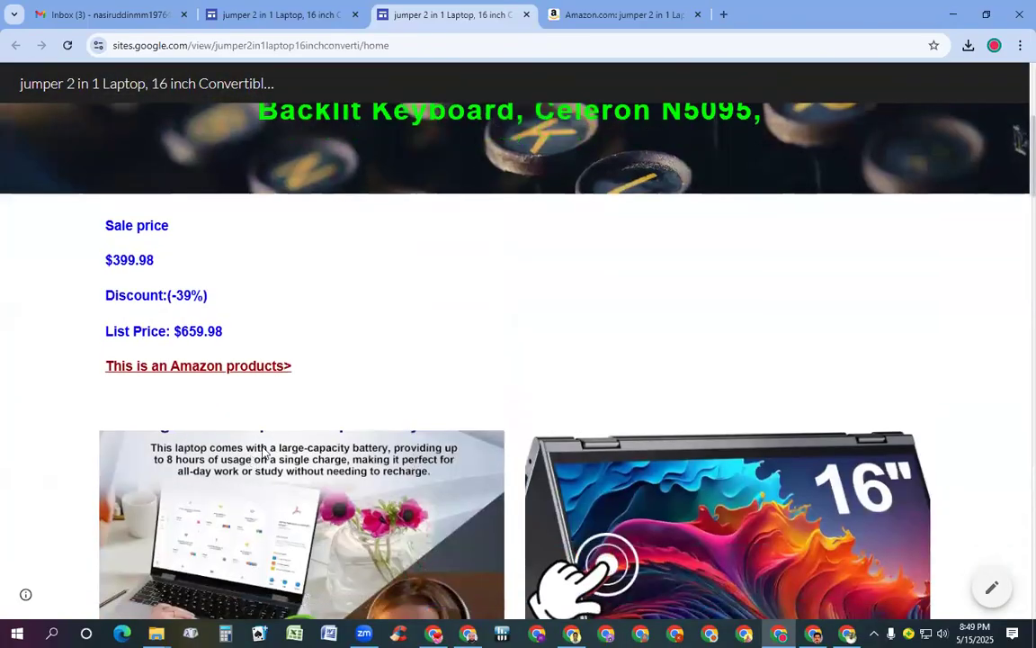
scroll(274, 445, "down", 5)
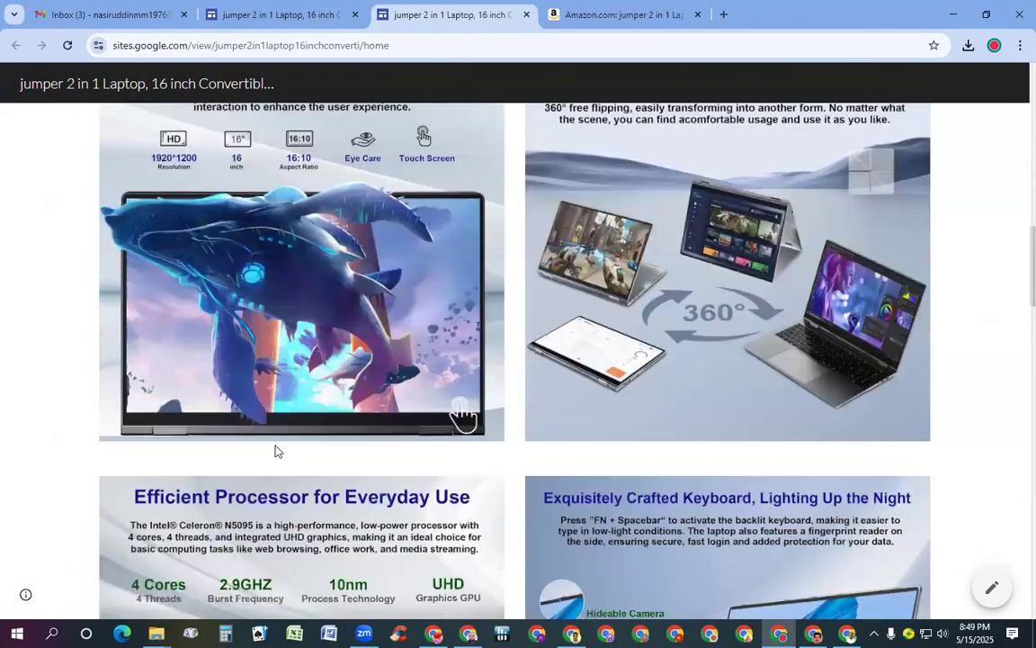
scroll(277, 459, "down", 8)
scroll(279, 473, "down", 4)
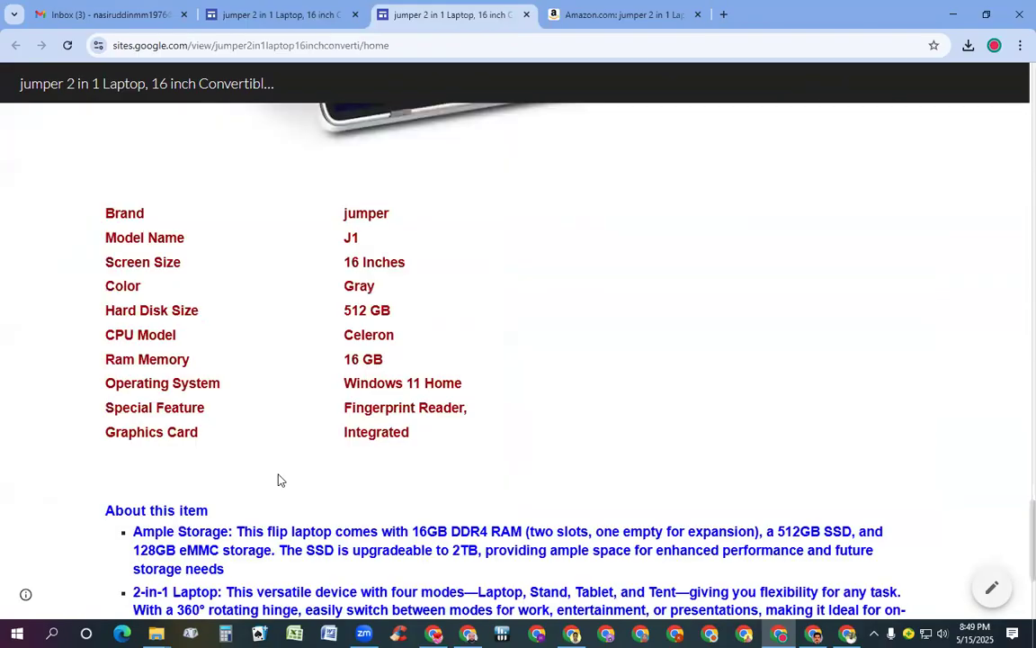
scroll(243, 571, "down", 3)
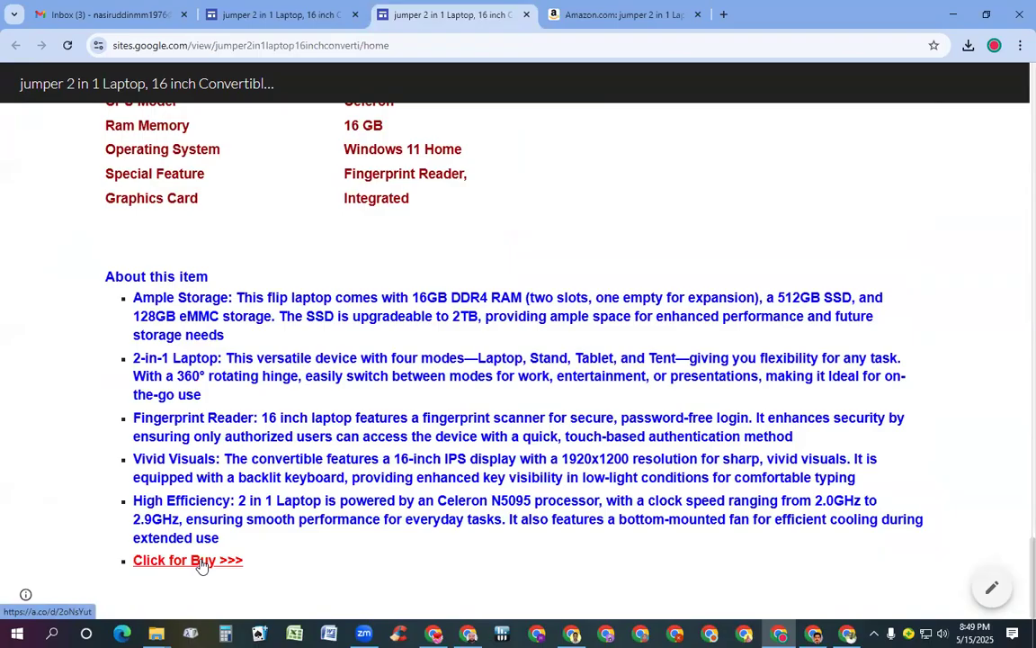
left_click(202, 564)
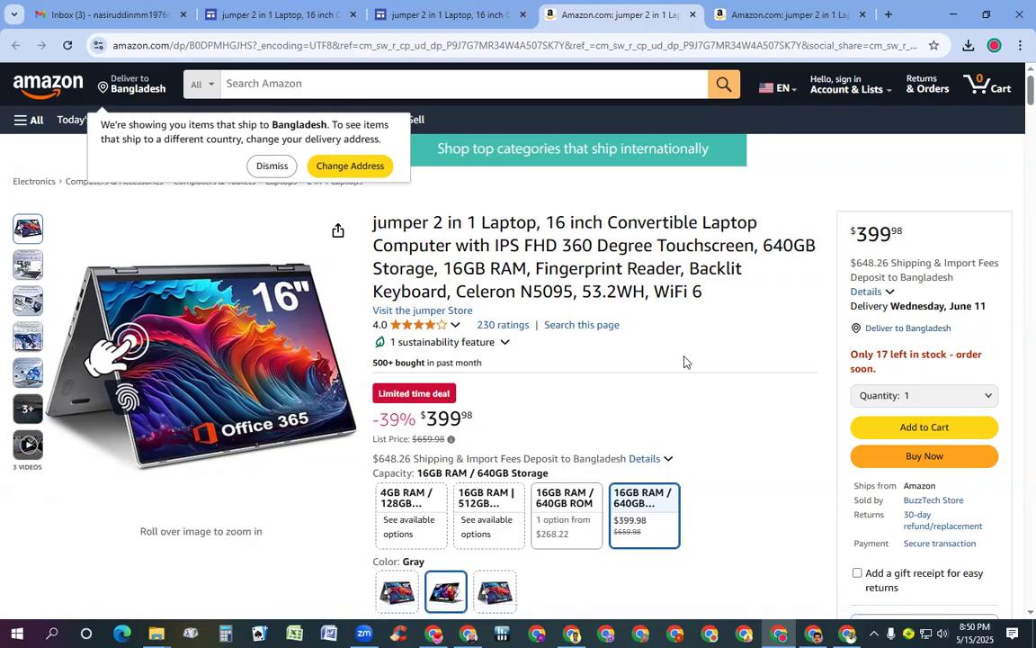
Check the 30-day return policy details on the Amazon laptop listing
scroll(684, 342, "down", 2)
left_click(920, 346)
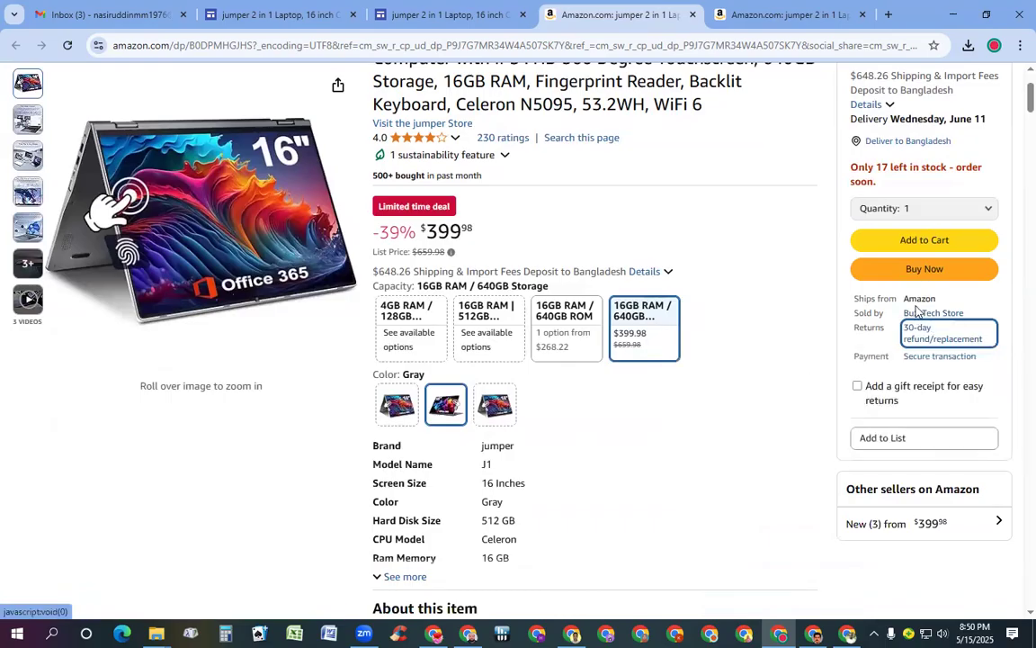
left_click(913, 340)
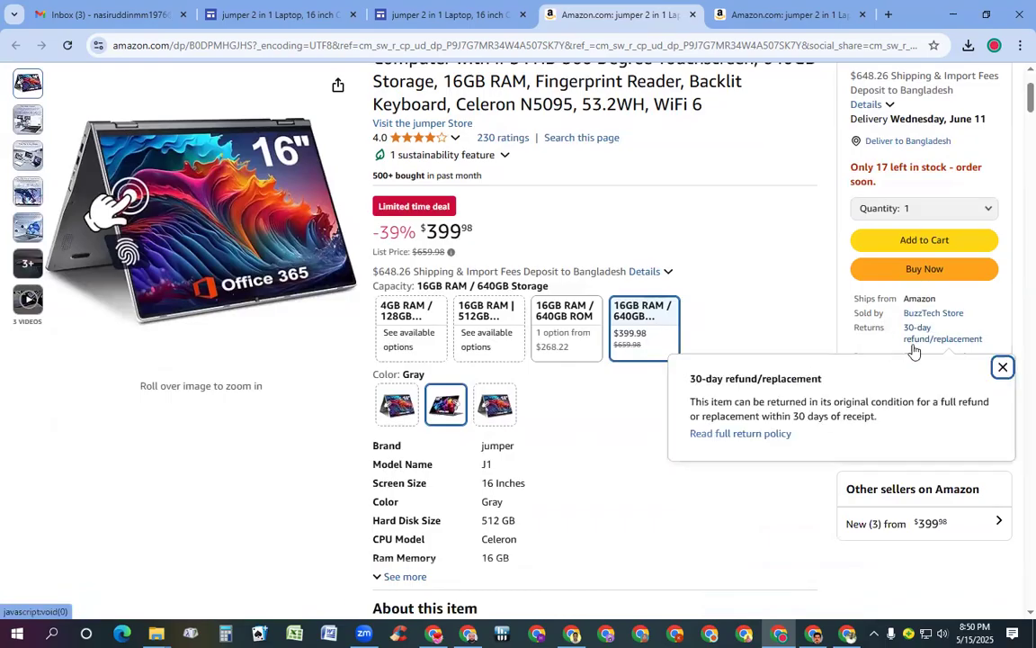
left_click(909, 342)
left_click(910, 343)
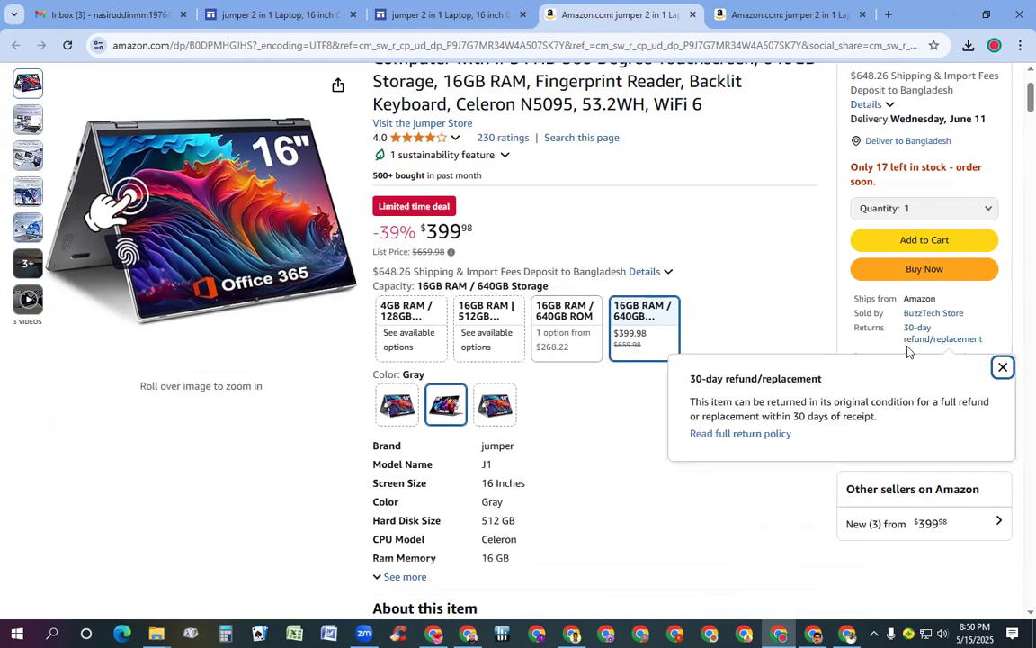
left_click(1002, 367)
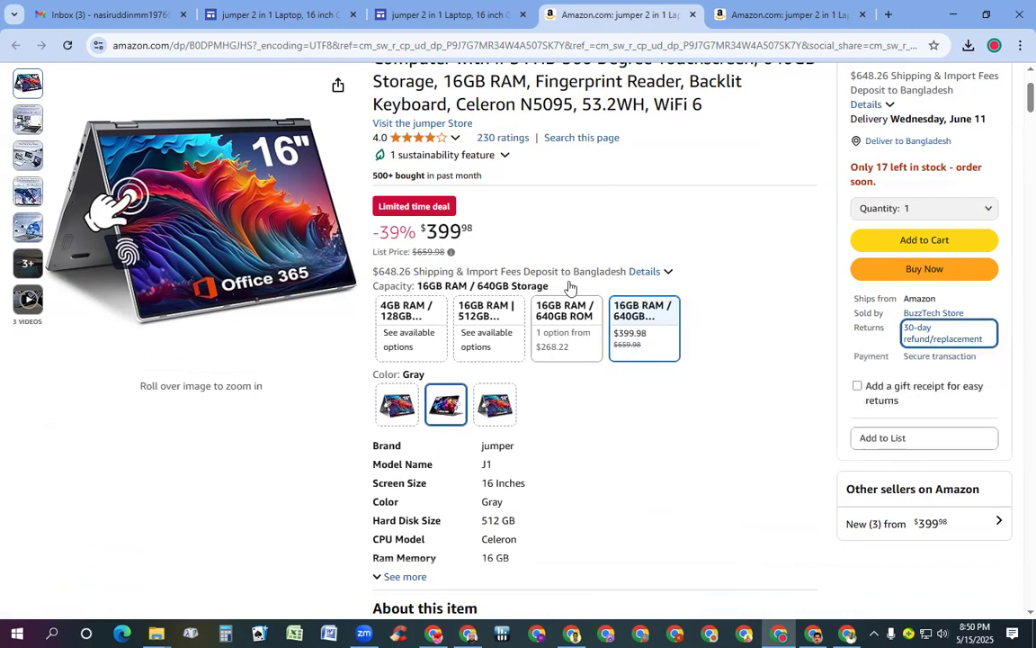
Review the shipping and import fee breakdown, then go back to the Sites editor
scroll(772, 326, "down", 3)
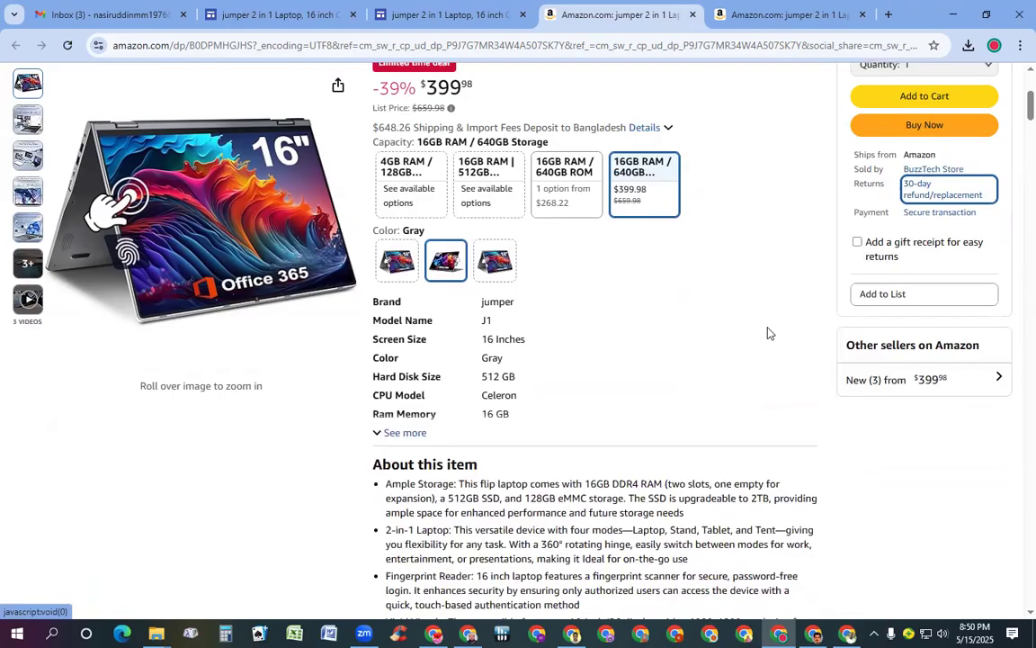
scroll(770, 333, "up", 4)
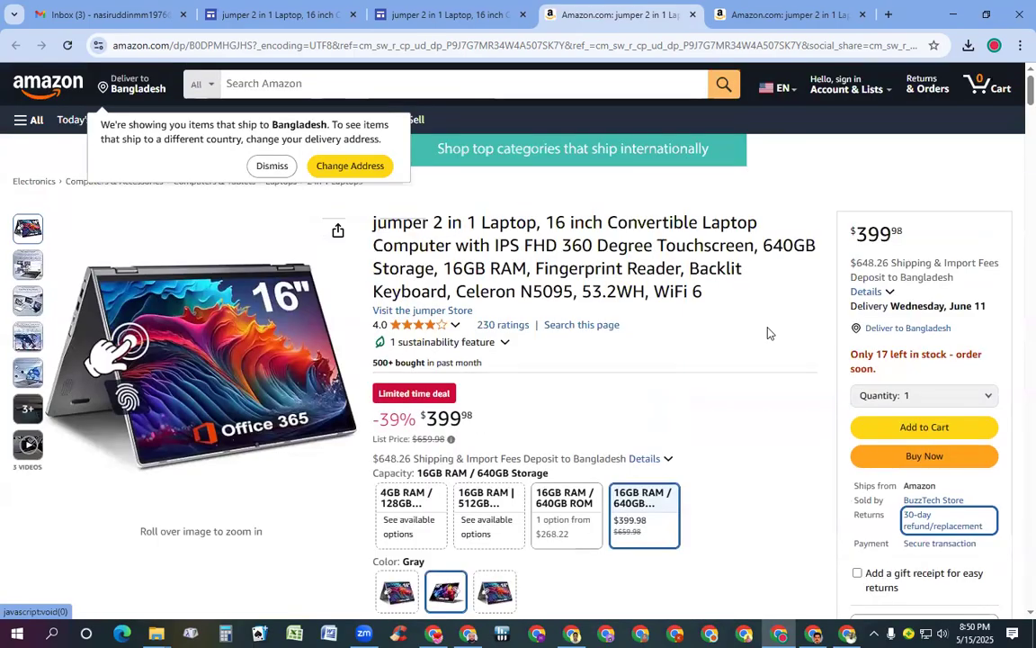
left_click(889, 292)
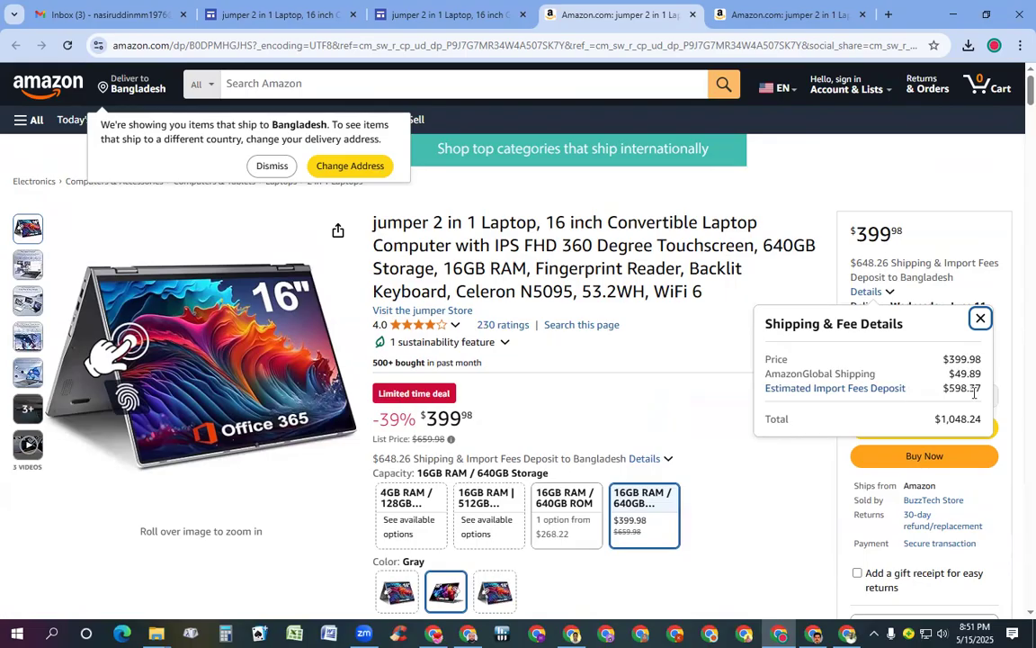
left_click(697, 390)
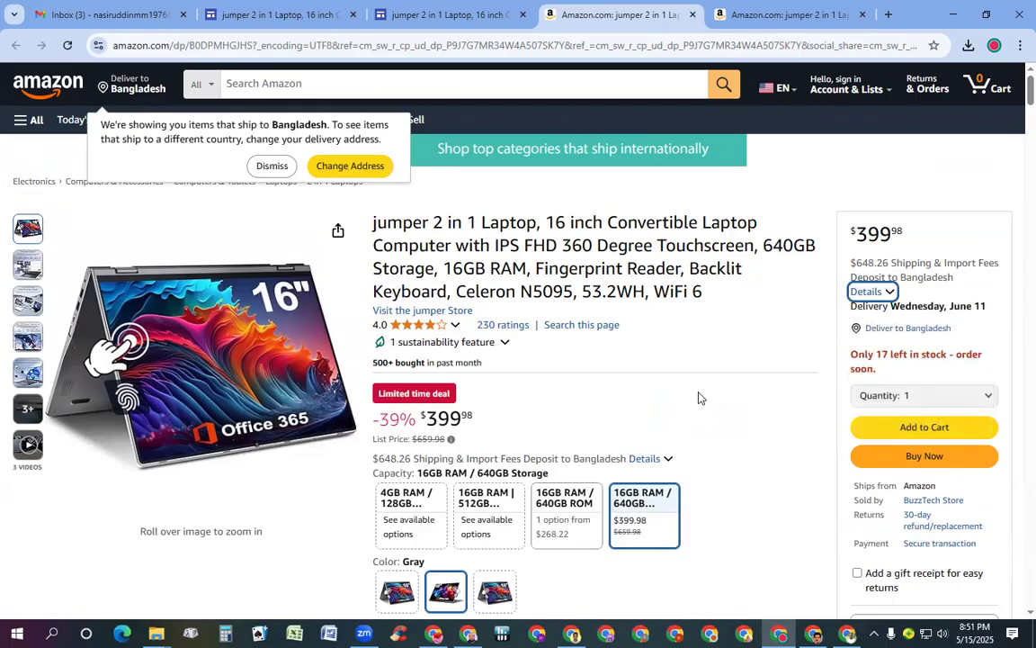
left_click(251, 15)
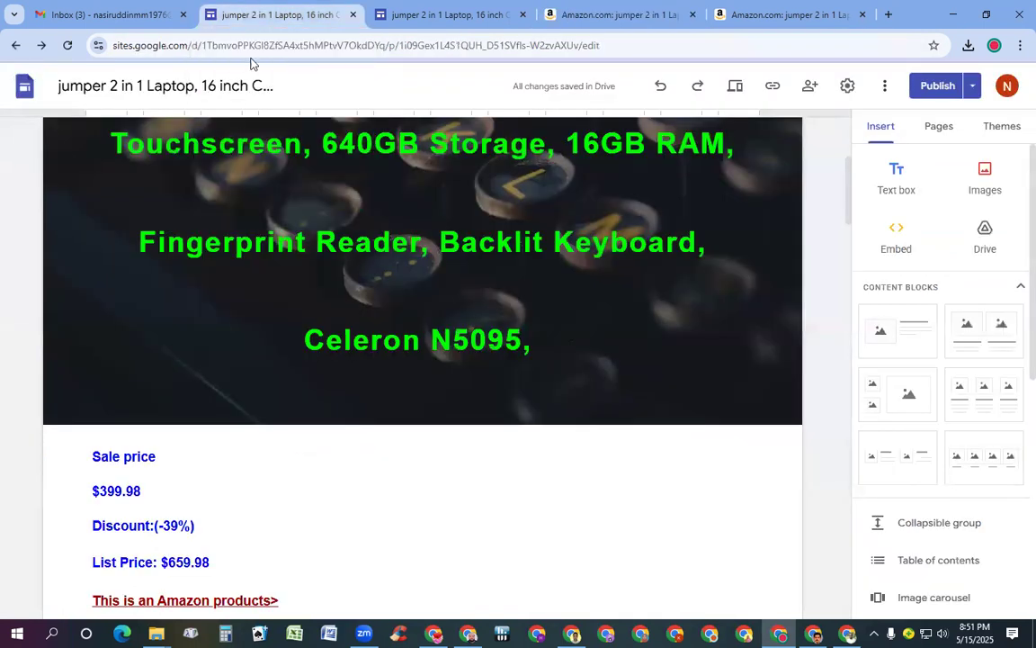
left_click(257, 216)
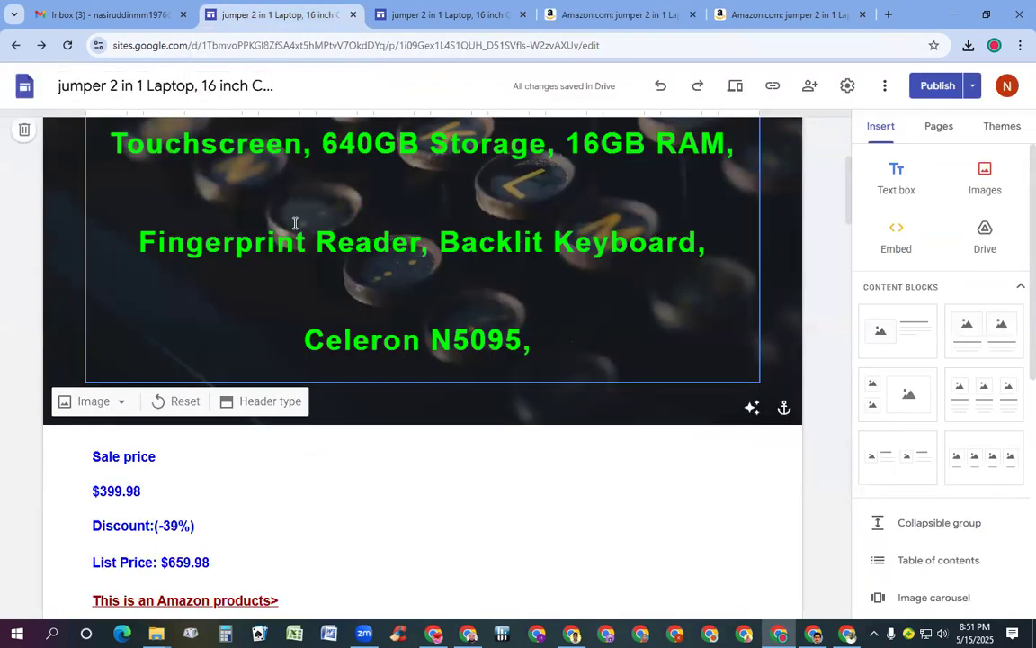
left_click(456, 16)
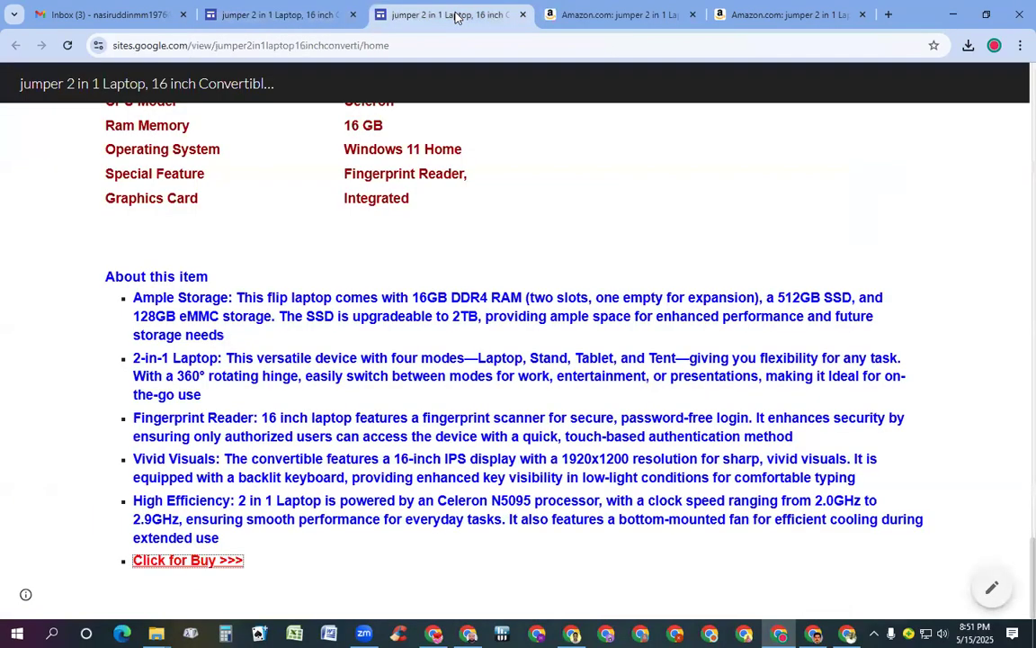
scroll(463, 231, "up", 3)
scroll(461, 238, "down", 3)
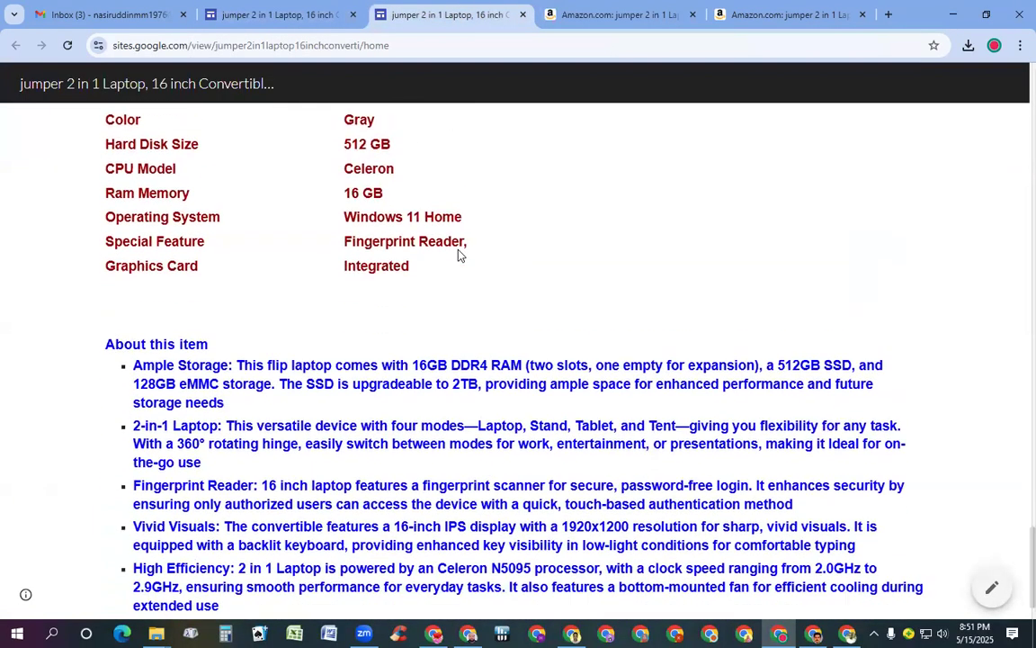
scroll(458, 259, "up", 2)
scroll(456, 270, "down", 1)
scroll(453, 280, "down", 1)
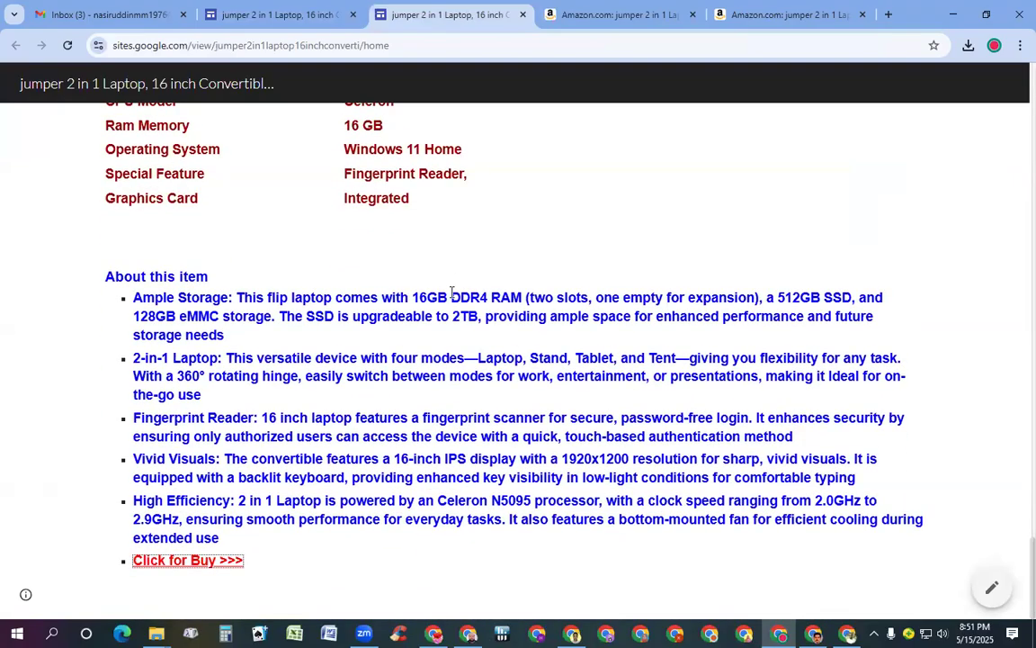
scroll(452, 241, "up", 10)
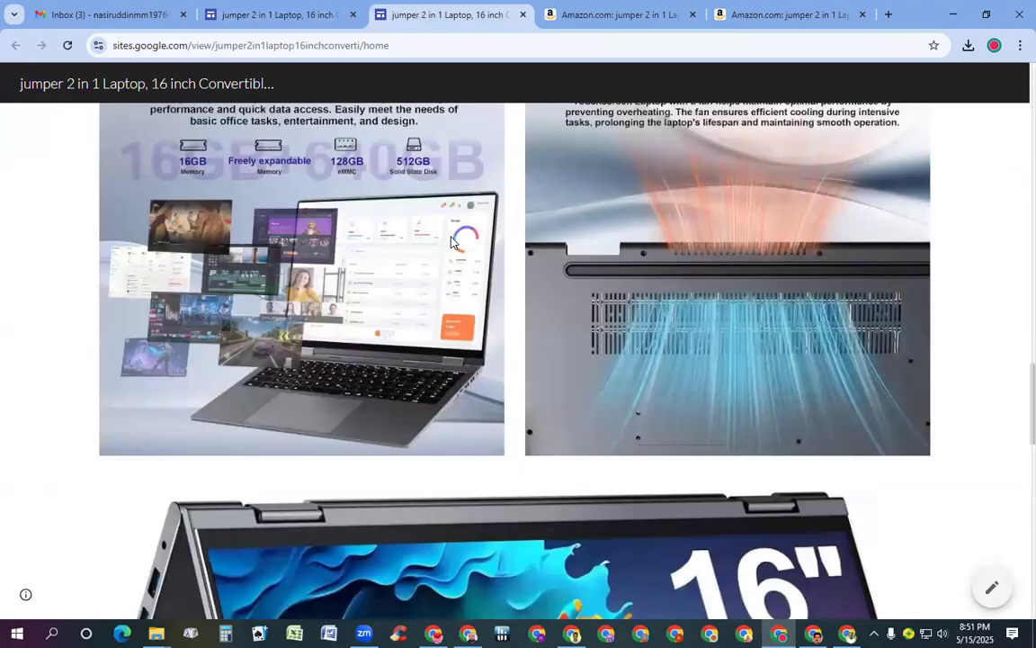
scroll(453, 241, "up", 4)
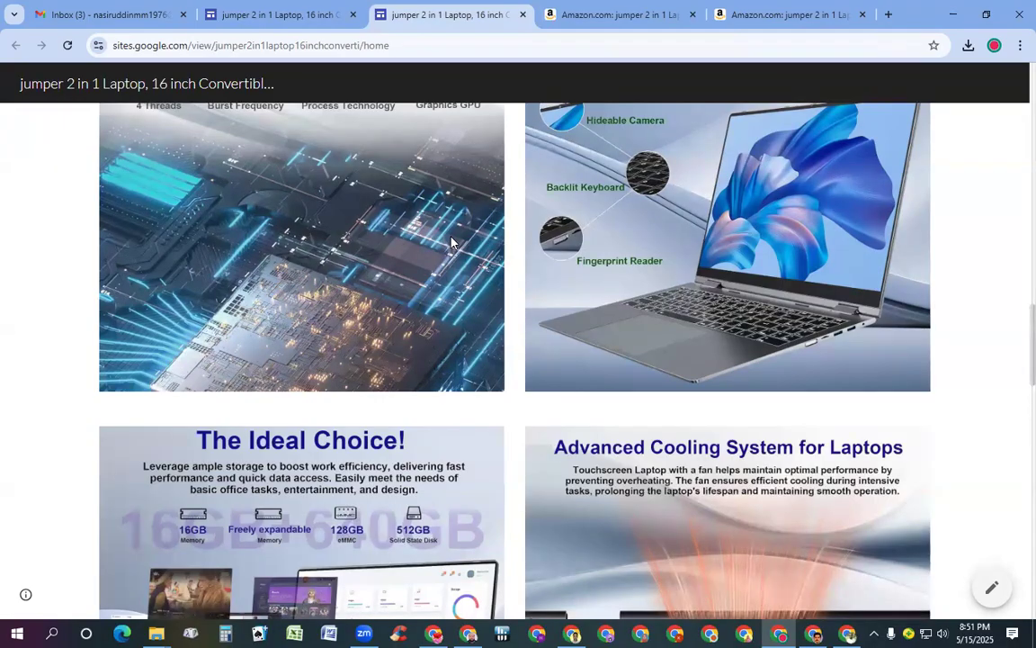
scroll(563, 208, "up", 5)
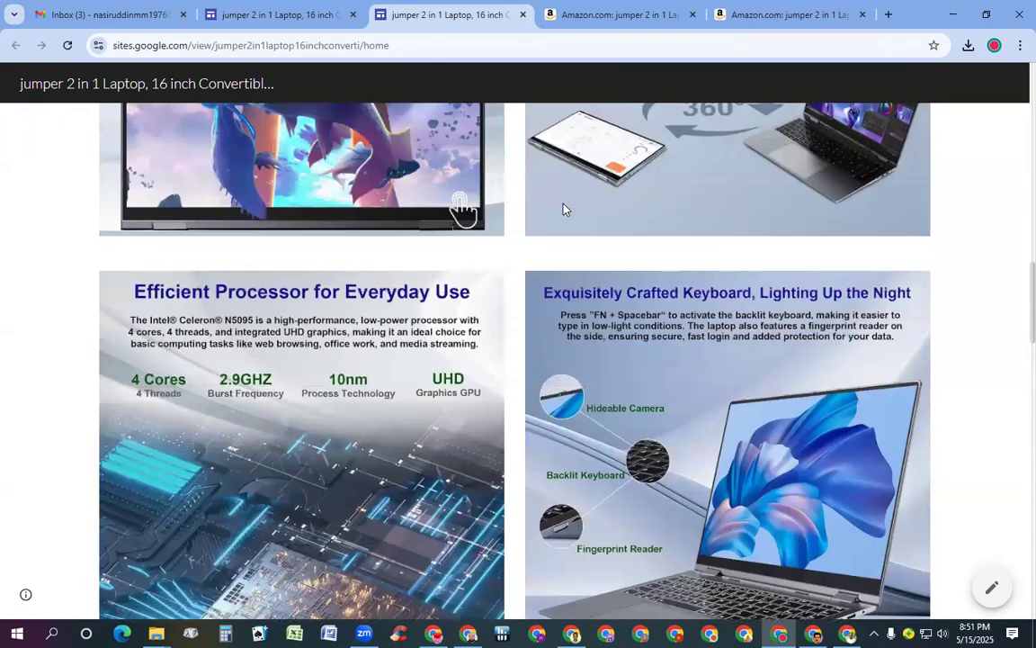
scroll(563, 209, "up", 1)
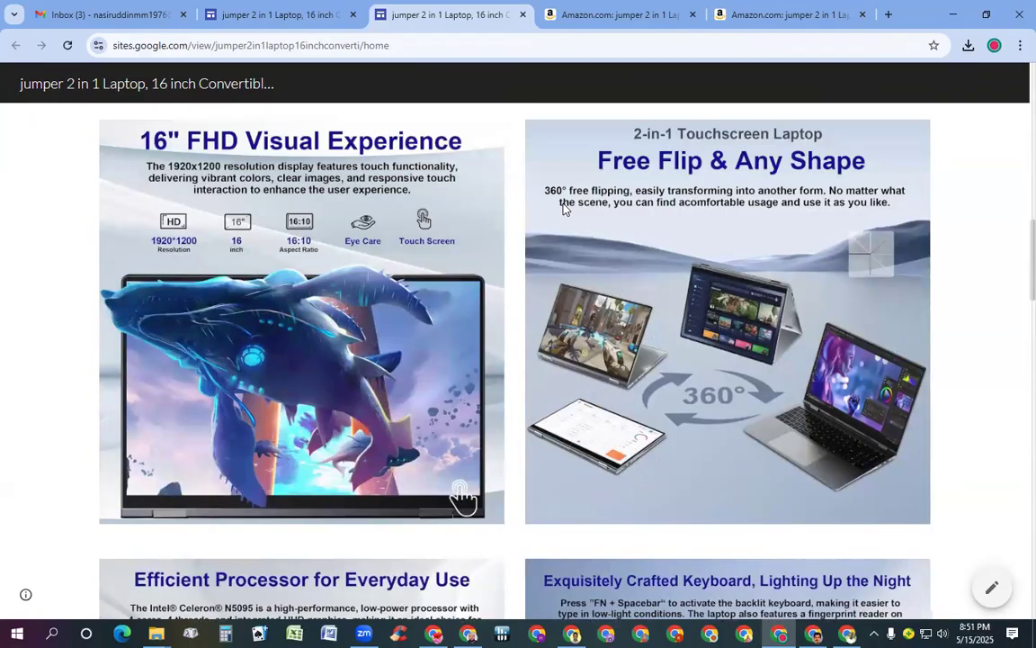
scroll(549, 252, "up", 8)
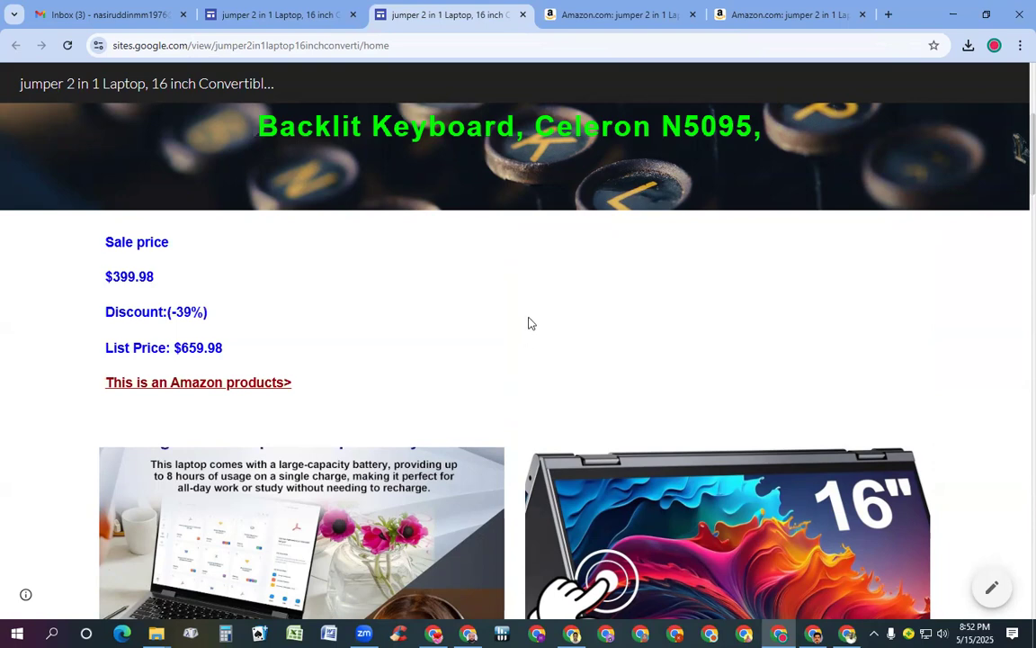
scroll(511, 215, "up", 2)
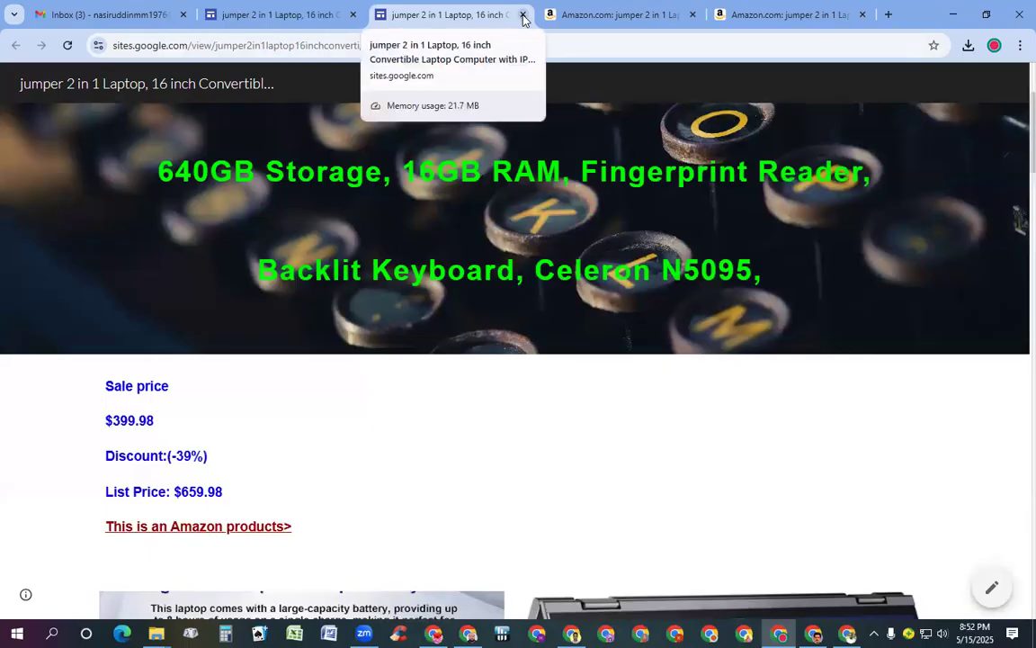
key("ctrl+Tab")
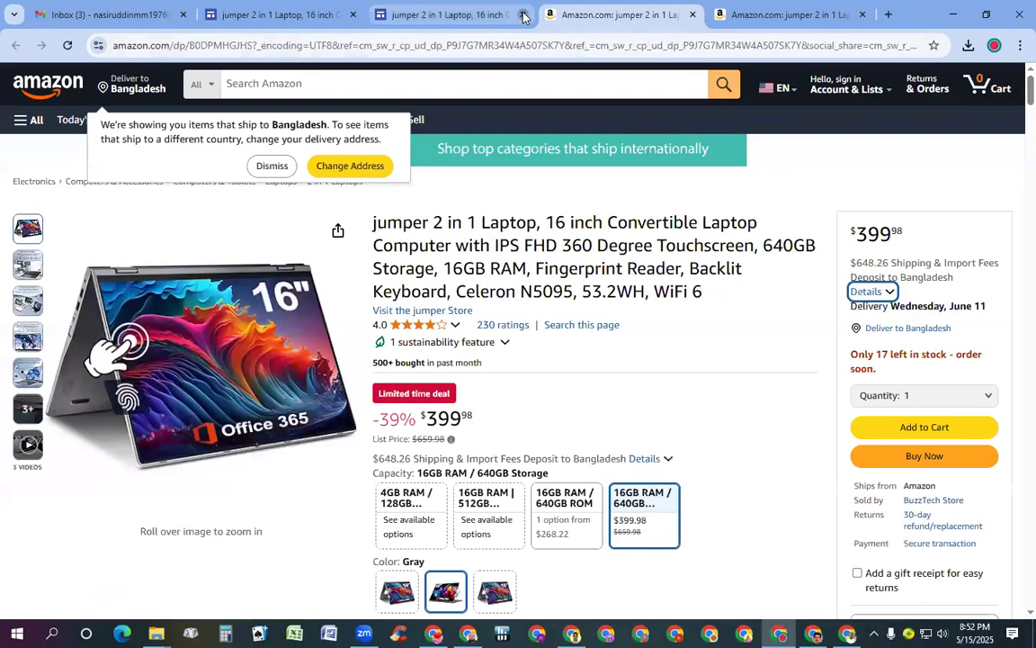
Close the published preview tab and copy the published site link
left_click(523, 16)
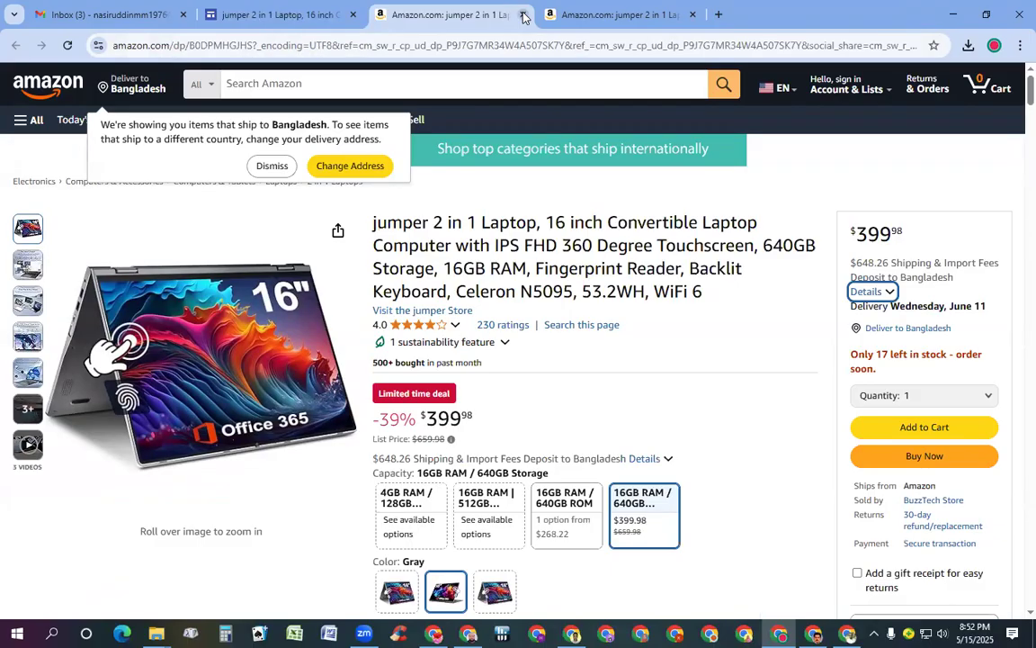
left_click(266, 14)
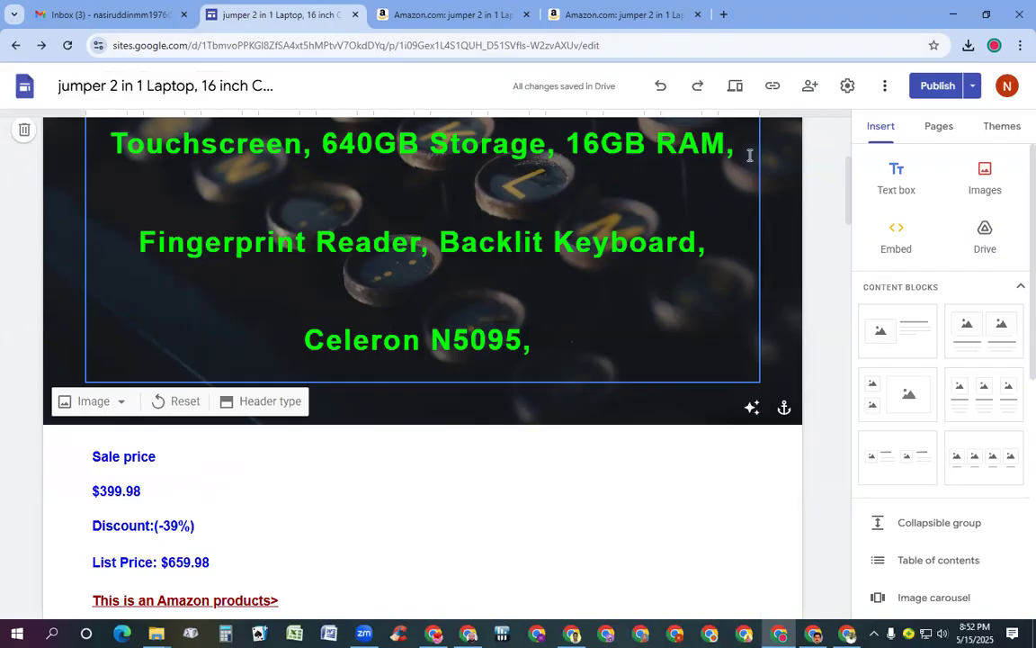
left_click(773, 87)
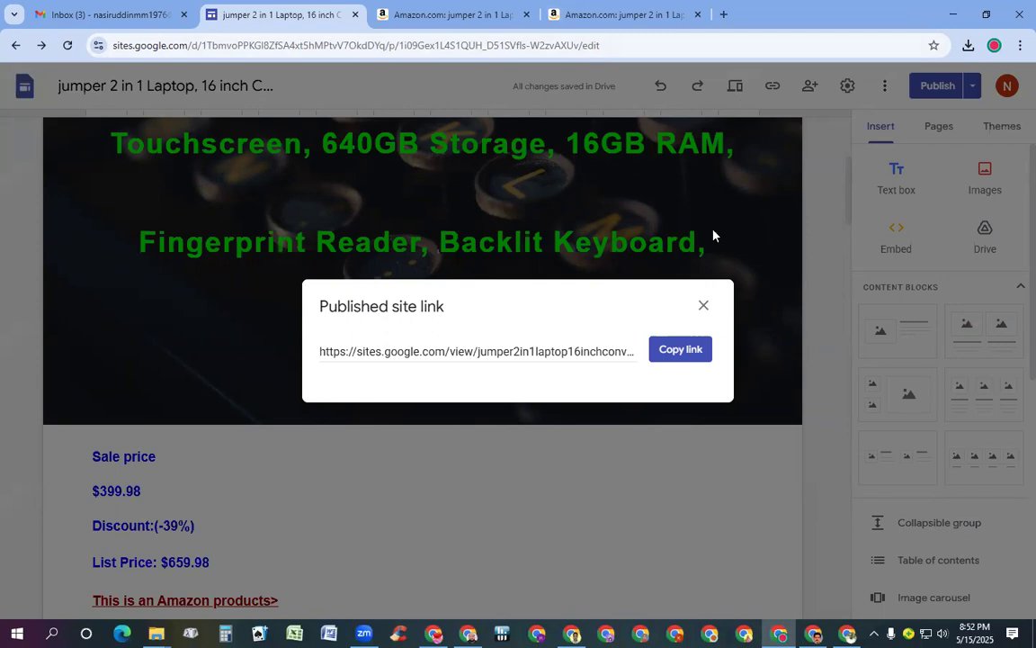
left_click(673, 349)
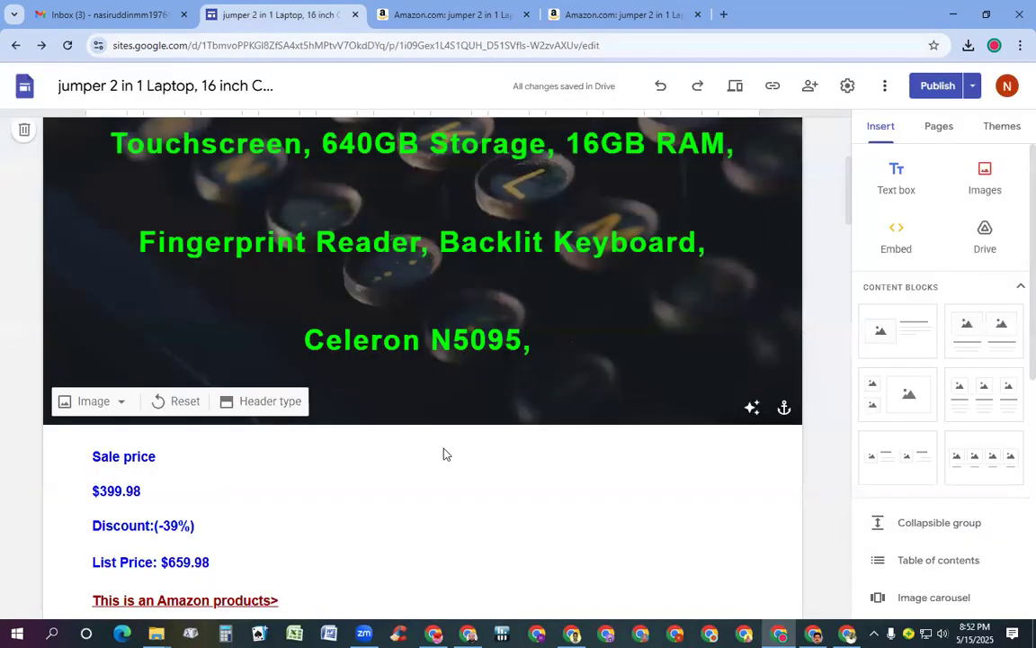
Look over the editor page and header banner, then close the site editor tab
left_click(611, 51)
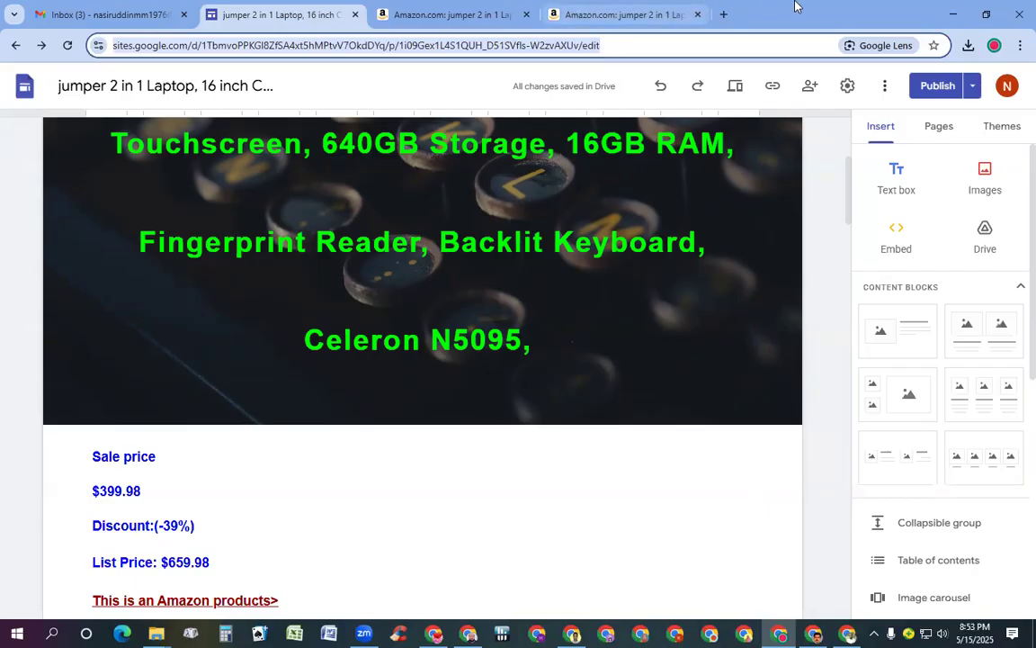
left_click(733, 180)
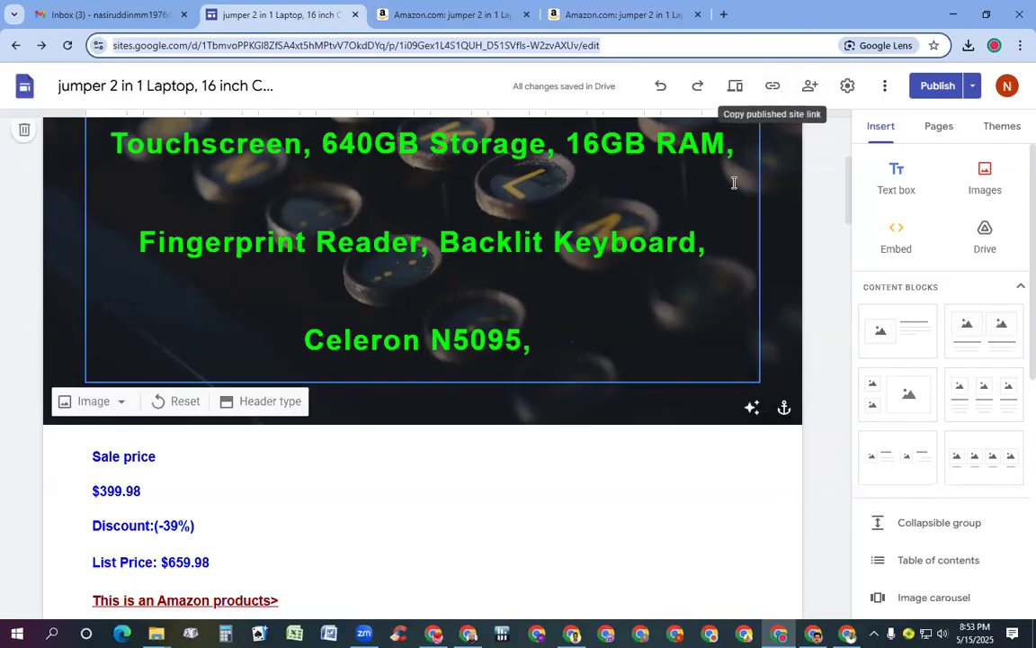
scroll(587, 234, "down", 2)
scroll(589, 236, "up", 2)
scroll(587, 234, "up", 3)
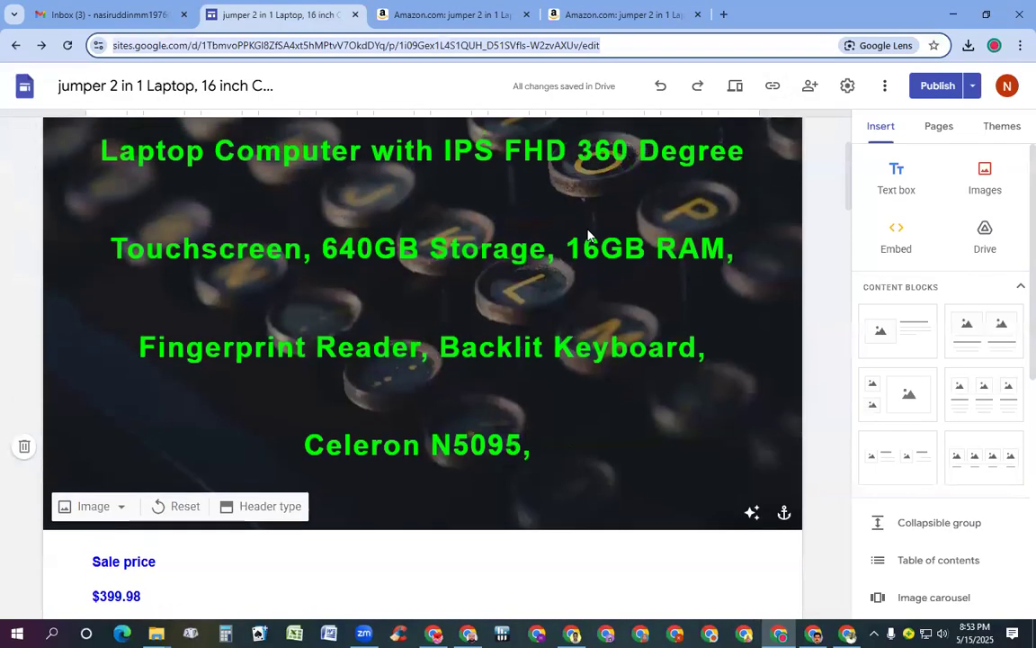
scroll(580, 278, "down", 6)
scroll(508, 330, "down", 8)
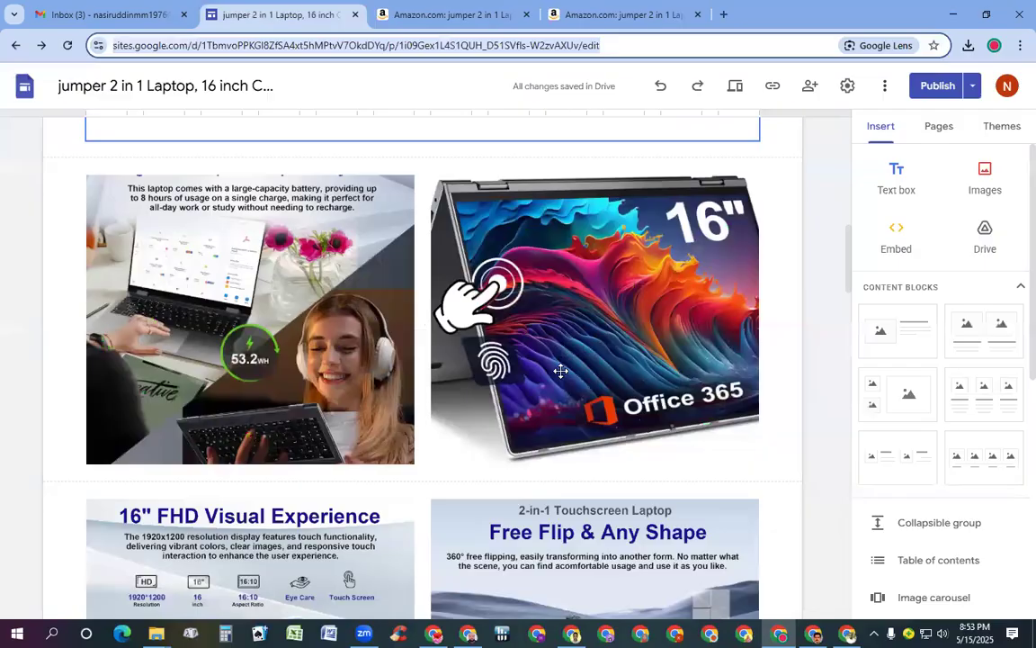
scroll(2, 267, "down", 2)
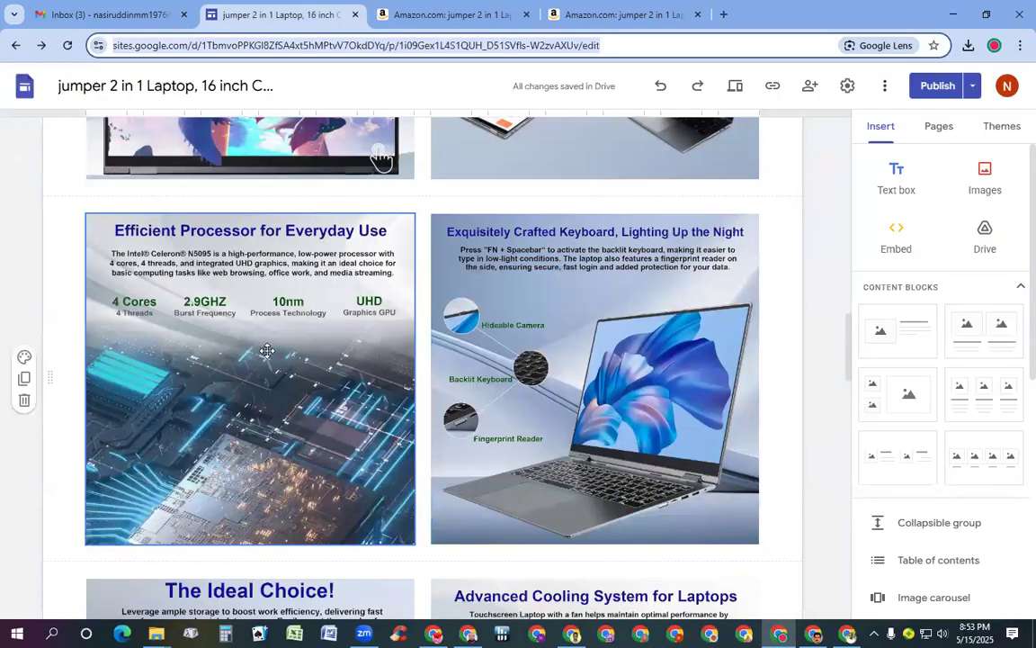
scroll(363, 381, "up", 3)
scroll(368, 385, "down", 2)
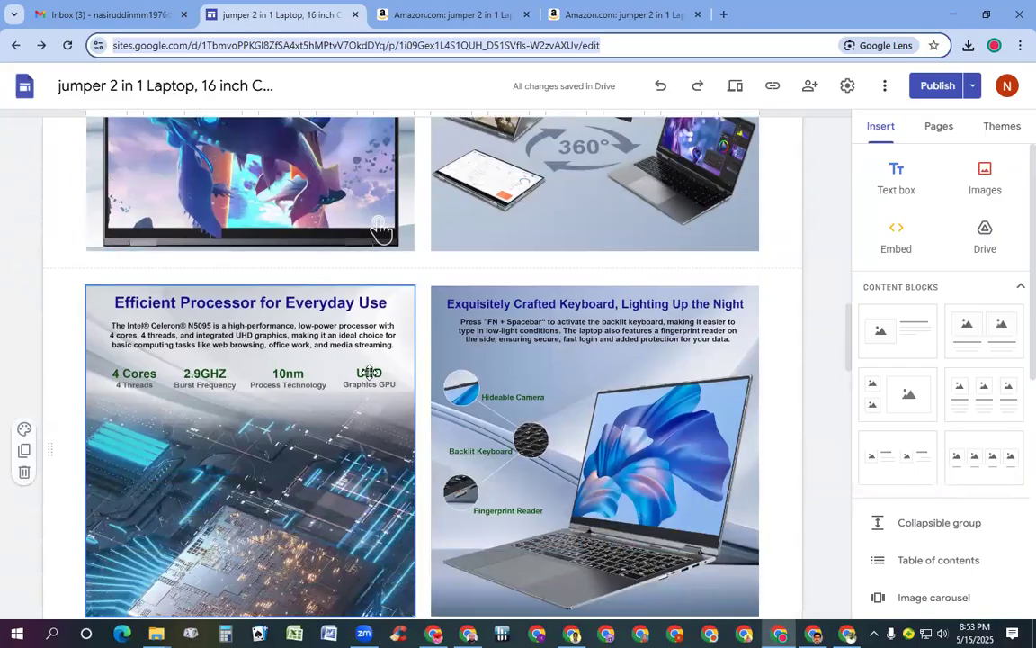
scroll(369, 371, "up", 2)
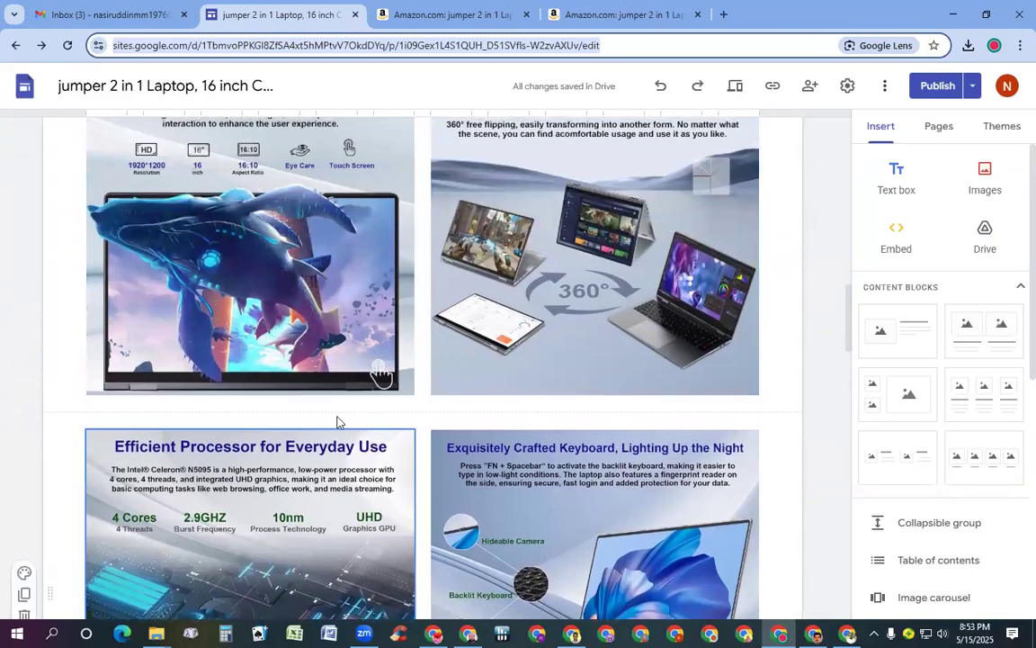
left_click(357, 15)
Close the two Amazon tabs and reopen the jumper laptop site from Google Sites' recent sites
left_click(357, 16)
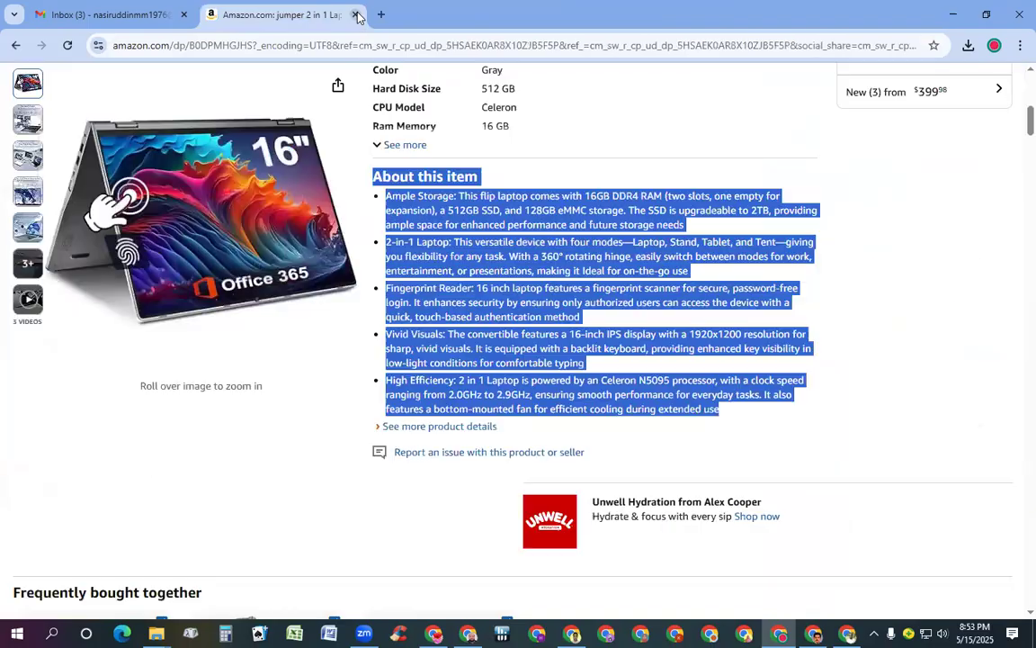
left_click(357, 15)
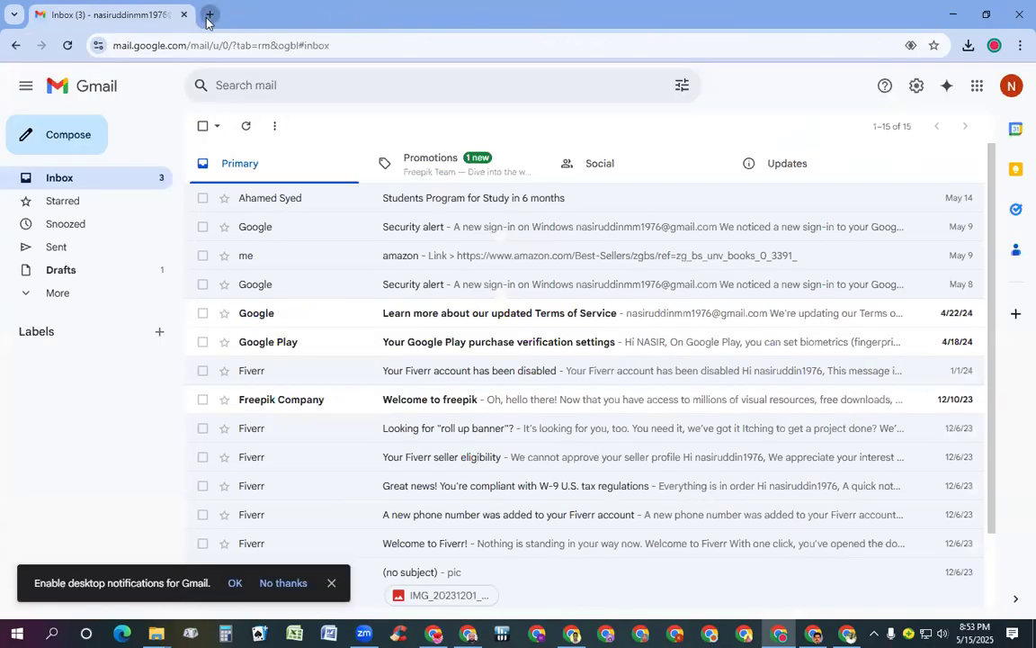
left_click(209, 15)
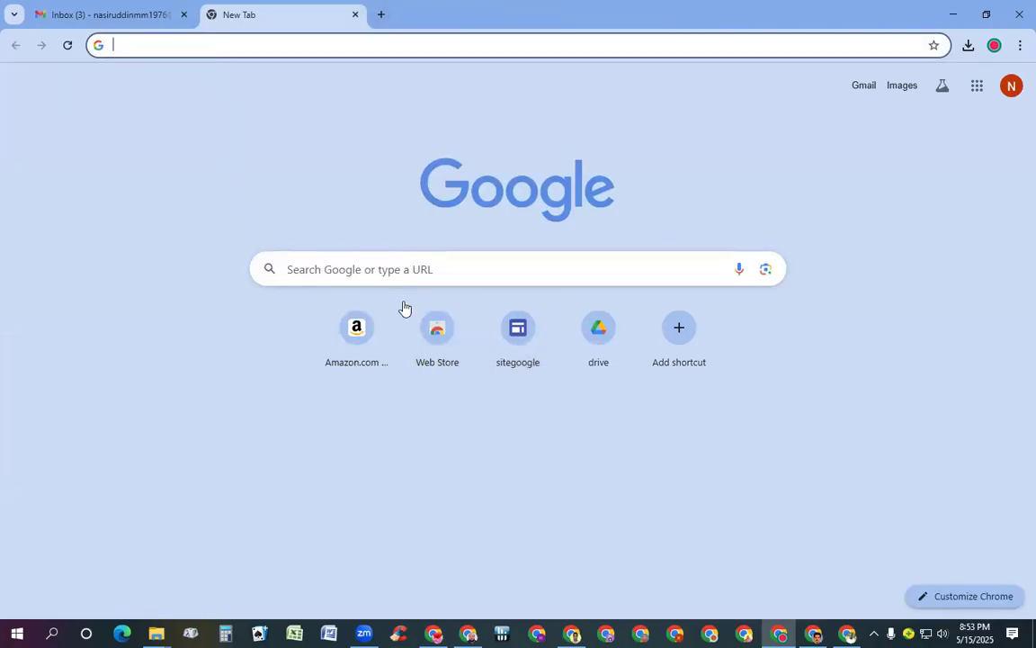
left_click(518, 328)
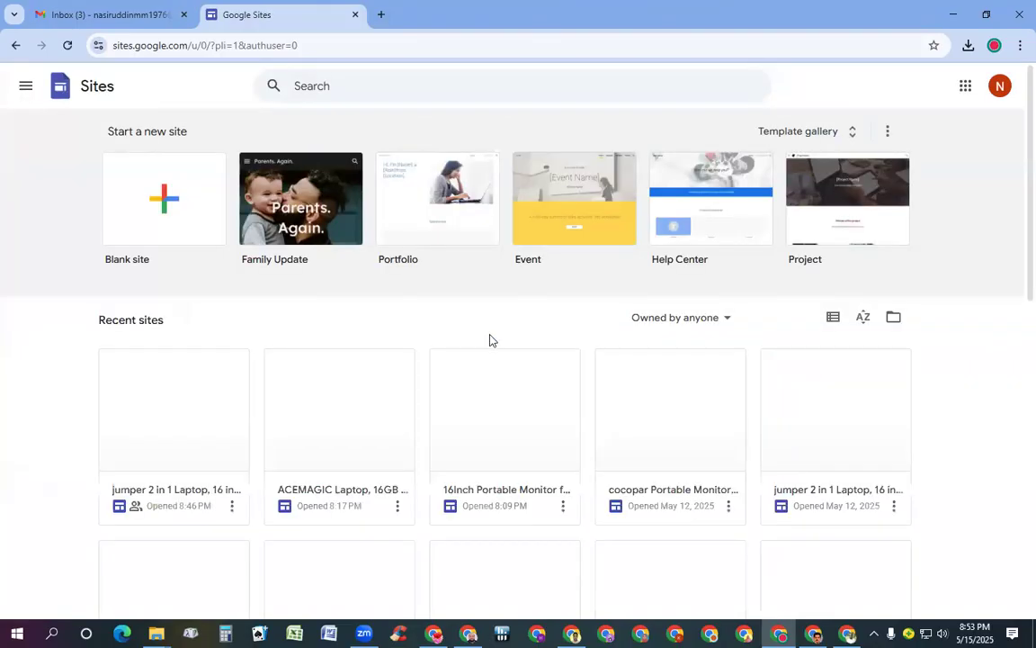
left_click(203, 451)
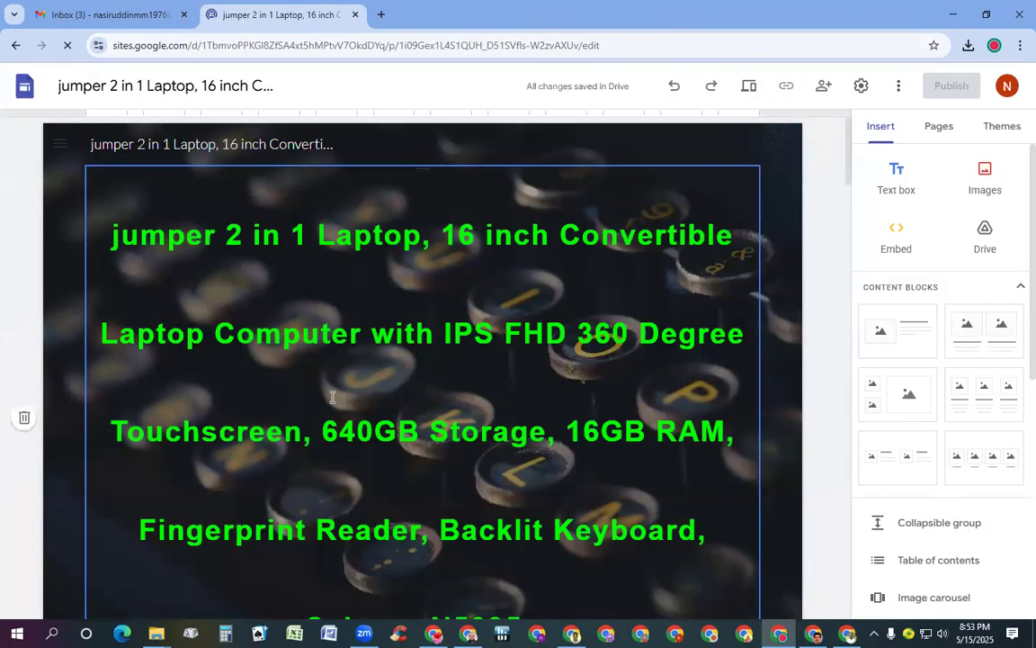
scroll(332, 396, "down", 20)
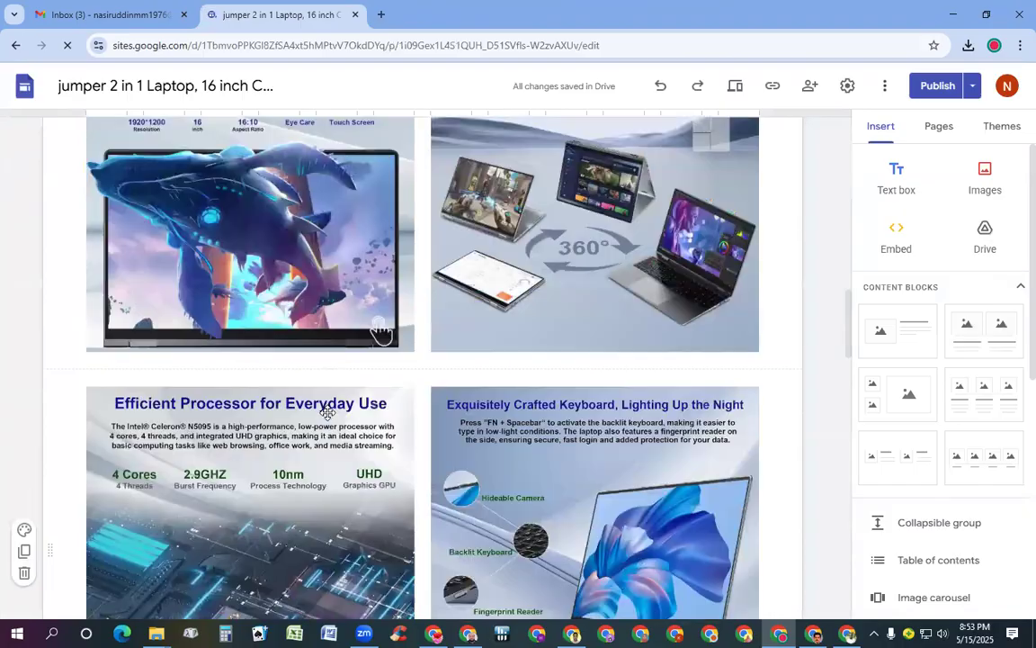
scroll(326, 417, "down", 10)
scroll(630, 339, "up", 3)
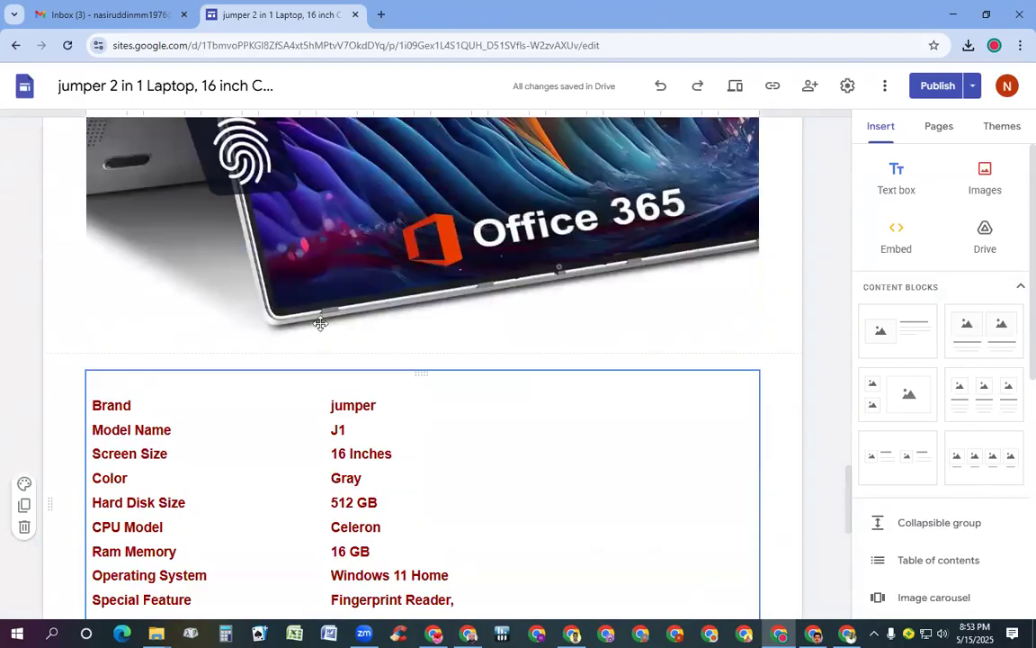